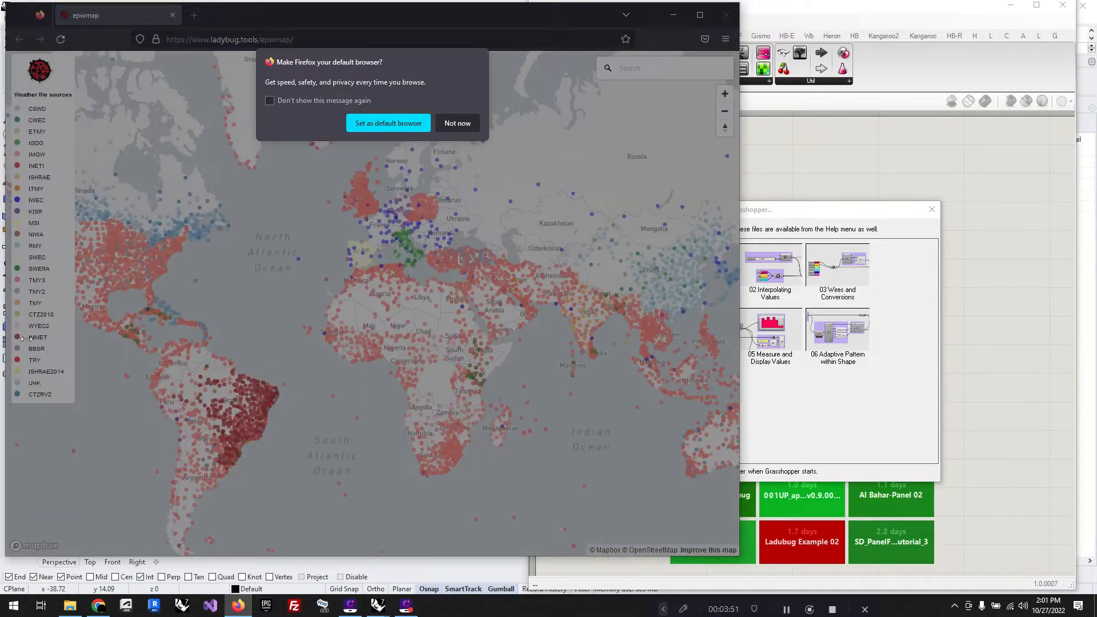
Step: Dismiss the default-browser prompt, then close the EPW weather map browser and the Grasshopper getting-started window
{"action": "left_click", "coordinate": [457, 123]}
{"action": "left_click", "coordinate": [726, 15]}
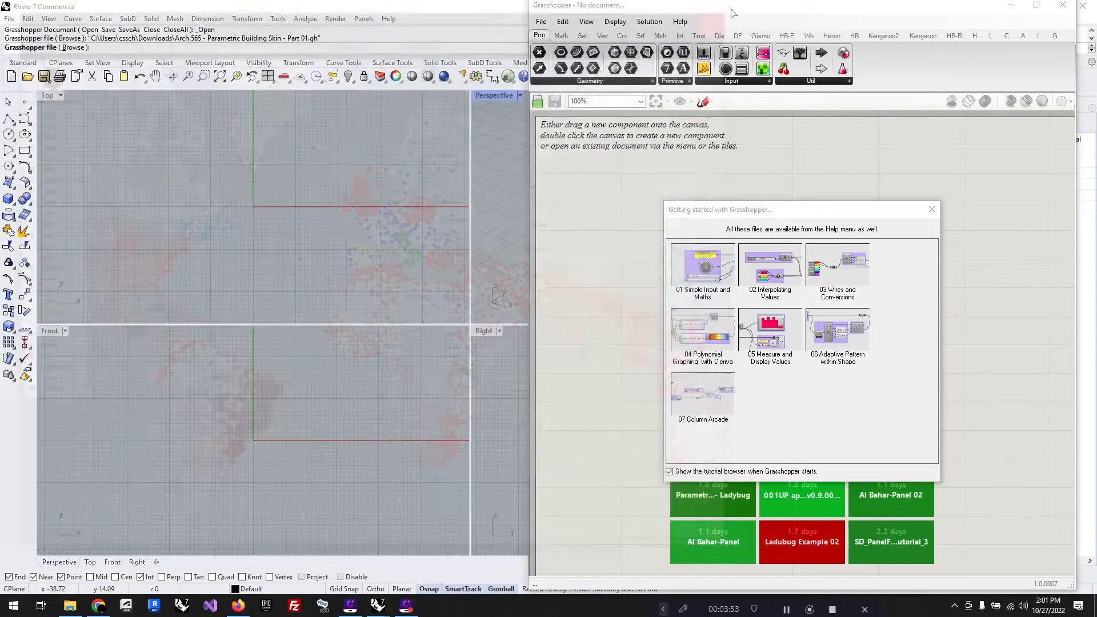
{"action": "left_click", "coordinate": [932, 211]}
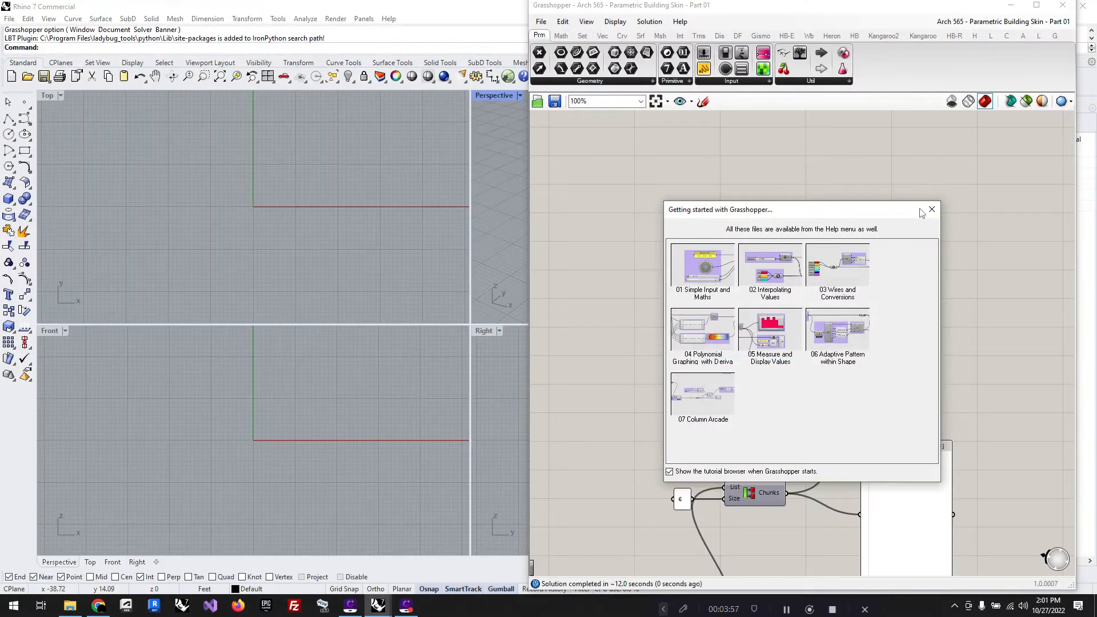
{"action": "left_click", "coordinate": [933, 210]}
{"action": "scroll", "coordinate": [918, 323], "scroll_direction": "down", "scroll_amount": 6}
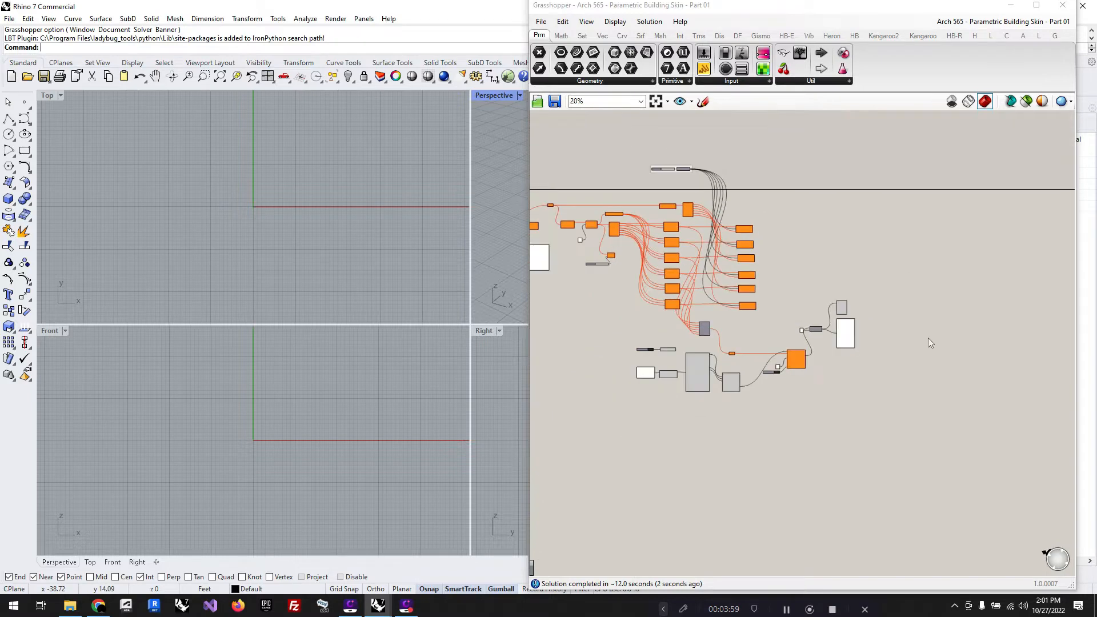
{"action": "scroll", "coordinate": [554, 257], "scroll_direction": "up", "scroll_amount": 6}
{"action": "scroll", "coordinate": [180, 276], "scroll_direction": "down", "scroll_amount": 8}
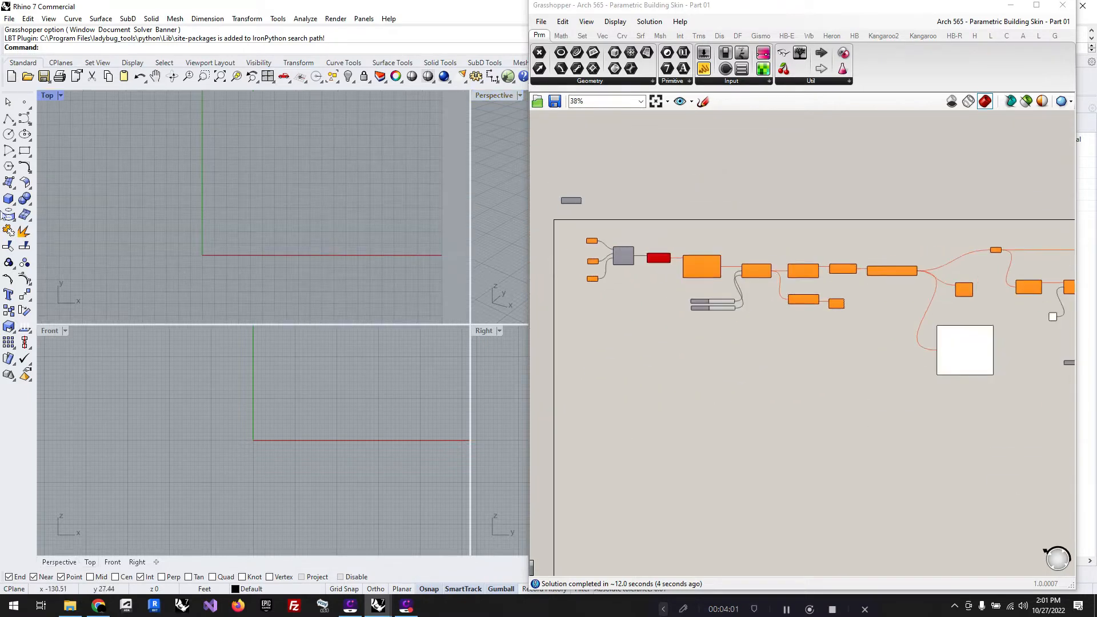
Step: Draw a wavy interpolated curve through four points in the Top view, starting at the origin and extending along the X axis
{"action": "left_click", "coordinate": [25, 120]}
{"action": "left_click", "coordinate": [63, 132]}
{"action": "scroll", "coordinate": [117, 255], "scroll_direction": "down", "scroll_amount": 2}
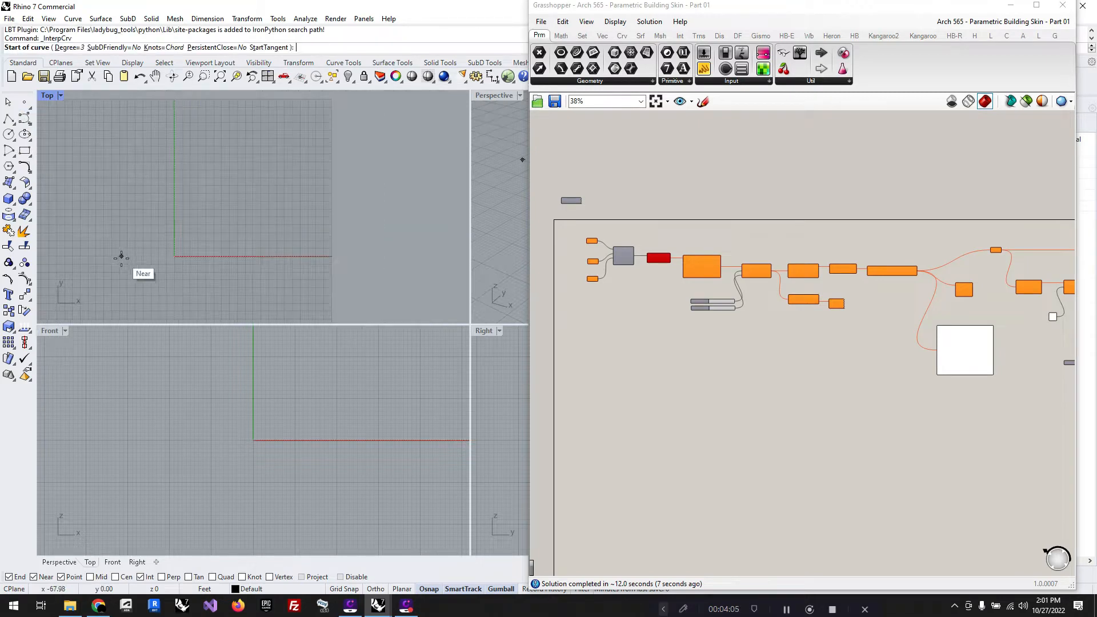
{"action": "left_click", "coordinate": [174, 256]}
{"action": "left_click", "coordinate": [243, 184]}
{"action": "left_click", "coordinate": [283, 253]}
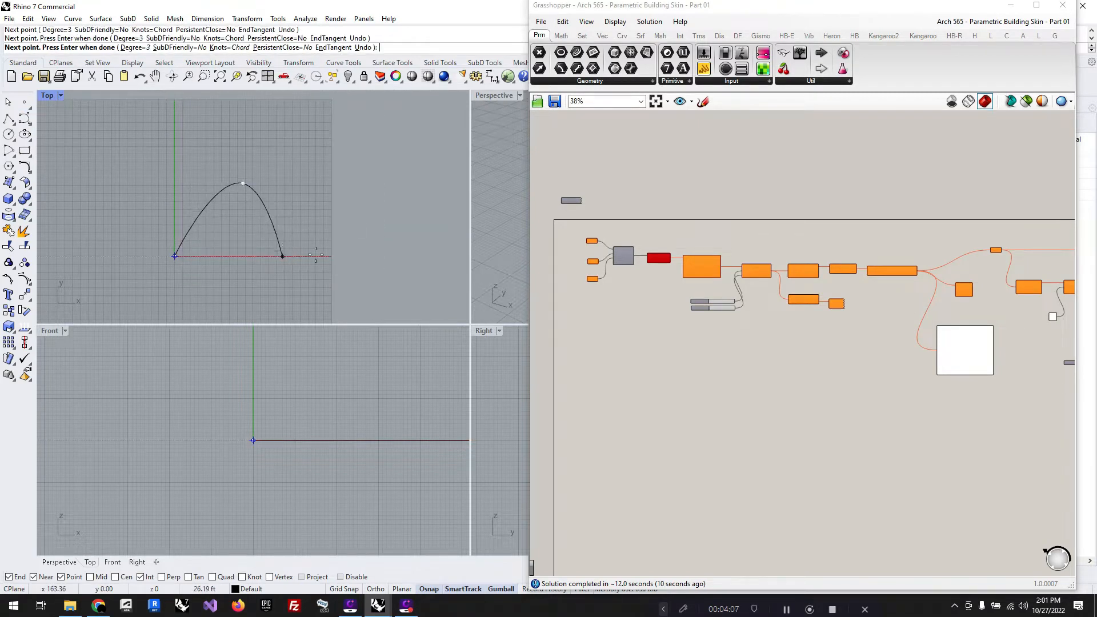
{"action": "left_click", "coordinate": [388, 245]}
{"action": "key", "text": "Return"}
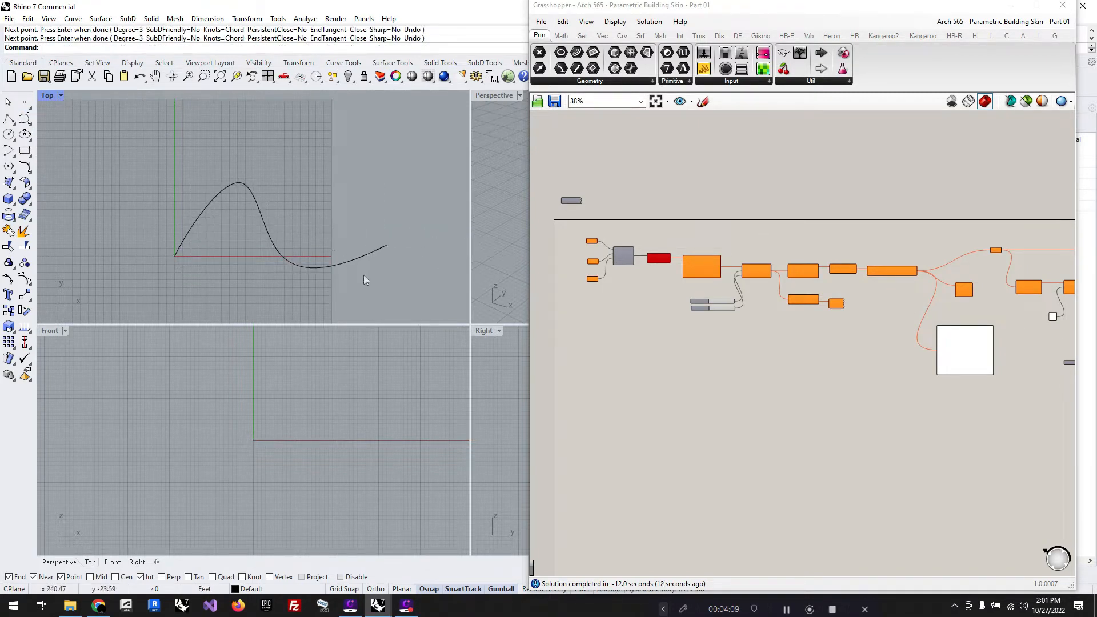
Step: Draw a shallow three-point control-point curve in the Top view that sags across the wavy curve
{"action": "left_click", "coordinate": [24, 118]}
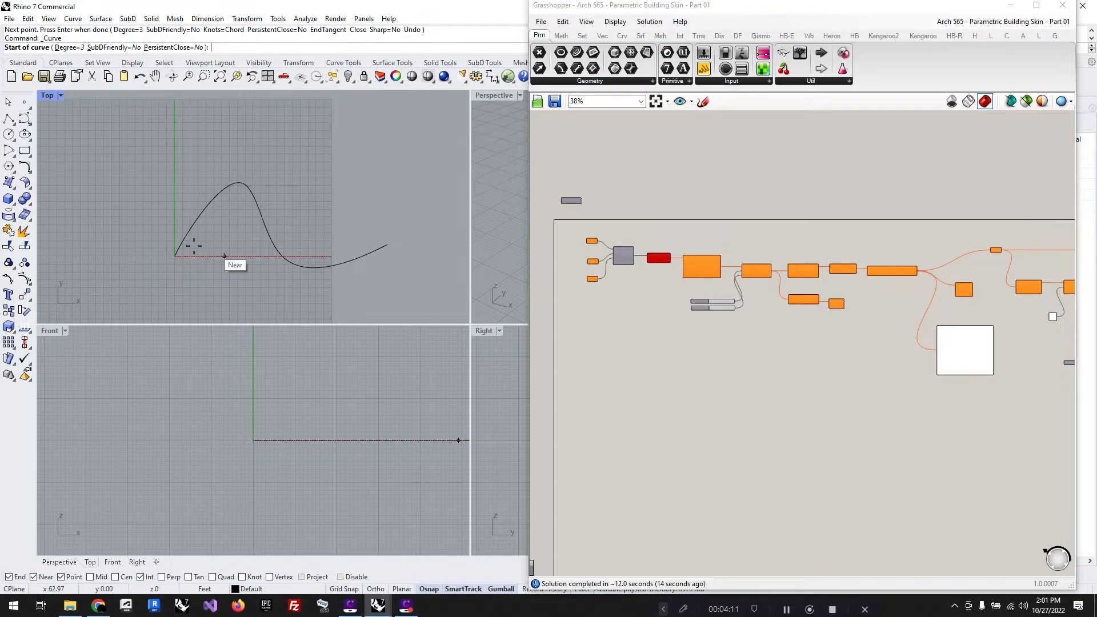
{"action": "left_click", "coordinate": [175, 256]}
{"action": "left_click", "coordinate": [227, 256]}
{"action": "left_click", "coordinate": [301, 218]}
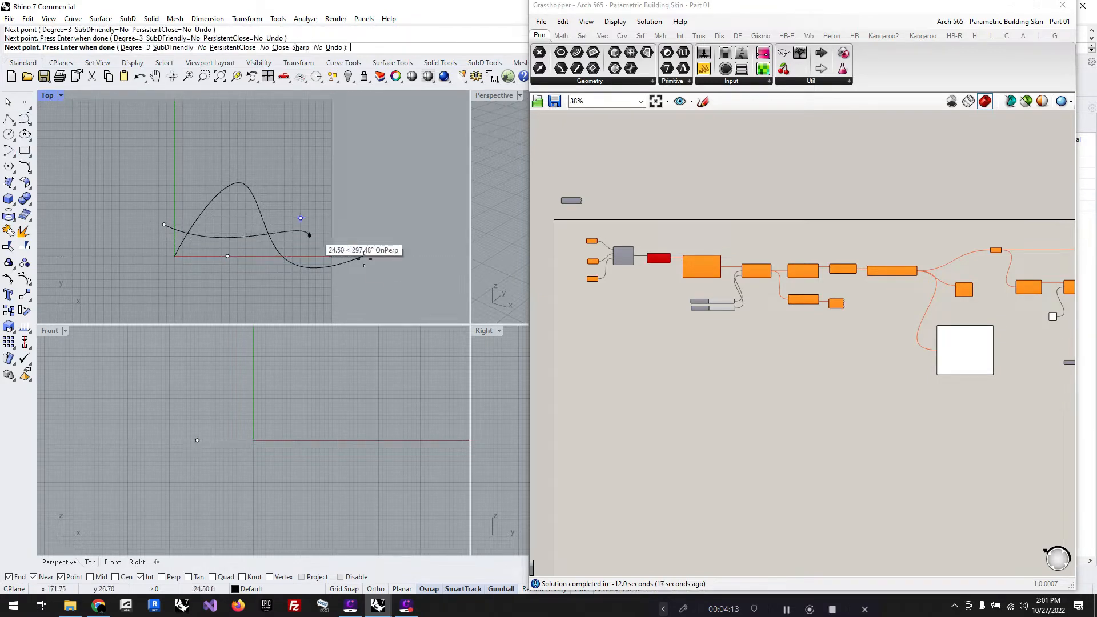
{"action": "key", "text": "Return"}
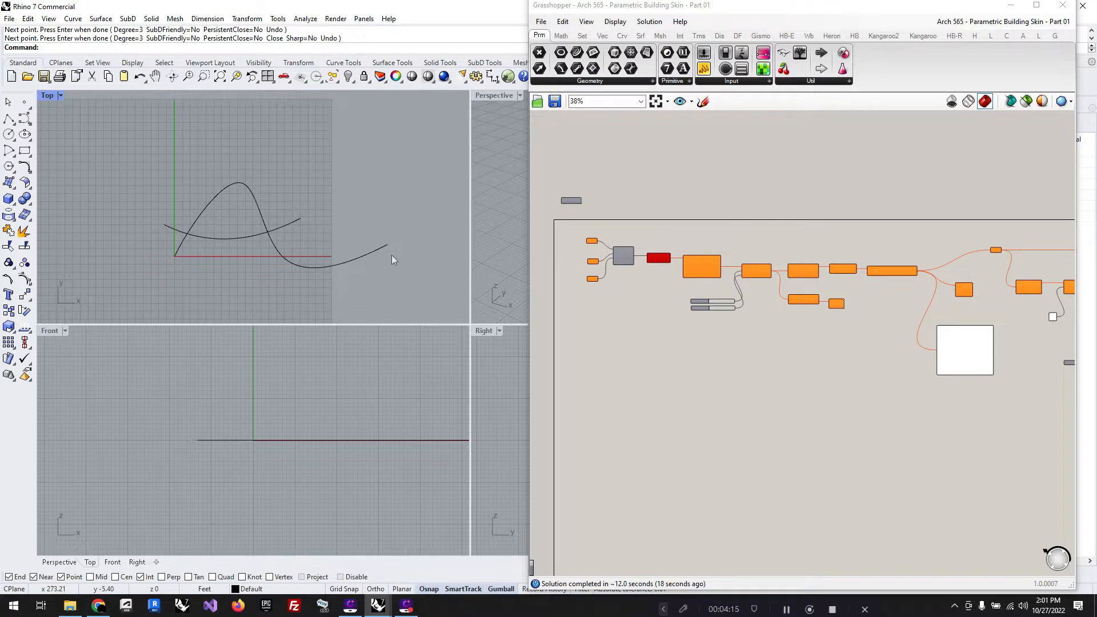
Step: Move the shallow curve's last control point to the far end of the wavy curve
{"action": "left_click", "coordinate": [289, 223]}
{"action": "left_click", "coordinate": [300, 218]}
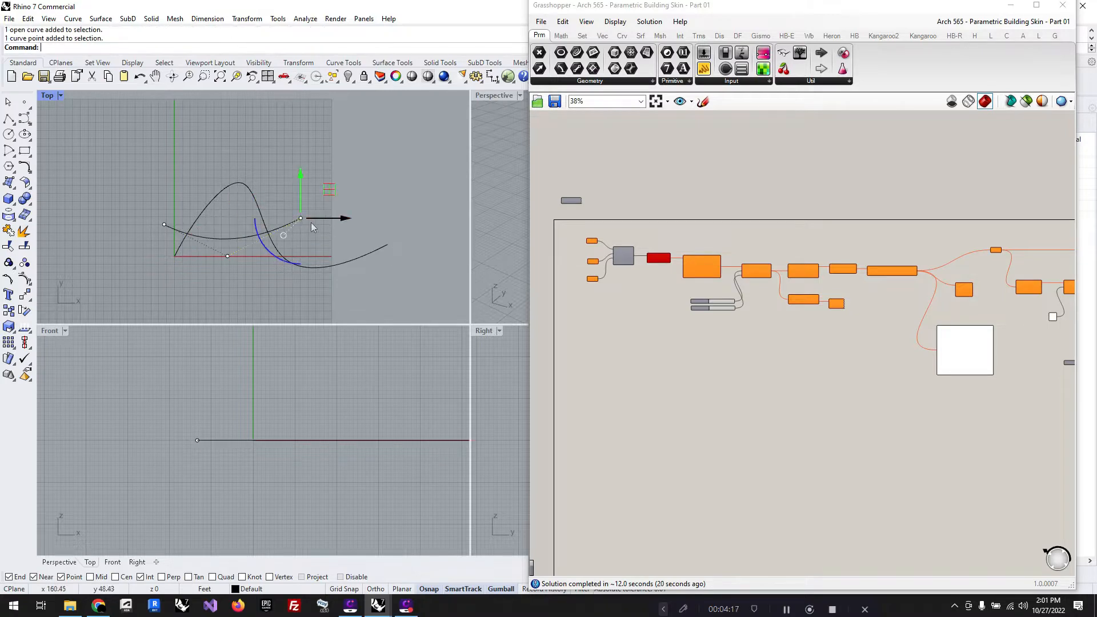
{"action": "left_click_drag", "start_coordinate": [329, 198], "coordinate": [414, 220]}
{"action": "left_click", "coordinate": [415, 220]}
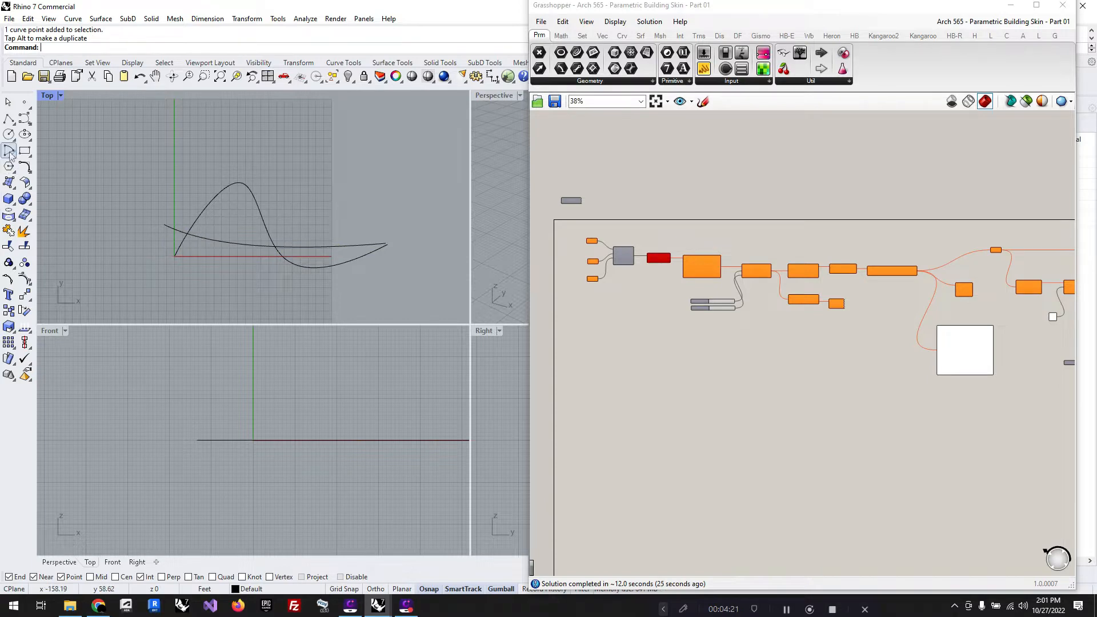
Step: Draw a third, upward-arching control-point curve with four points, starting near the origin and ending at the wavy curve's far end
{"action": "left_click", "coordinate": [24, 119]}
{"action": "left_click", "coordinate": [160, 256]}
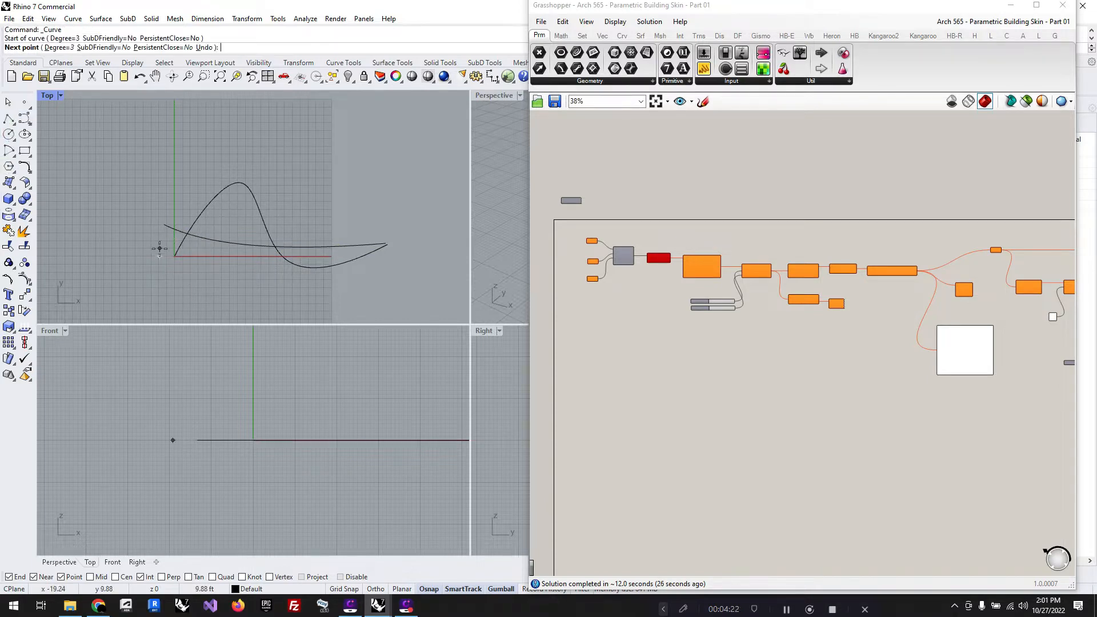
{"action": "left_click", "coordinate": [241, 212]}
{"action": "left_click", "coordinate": [339, 212]}
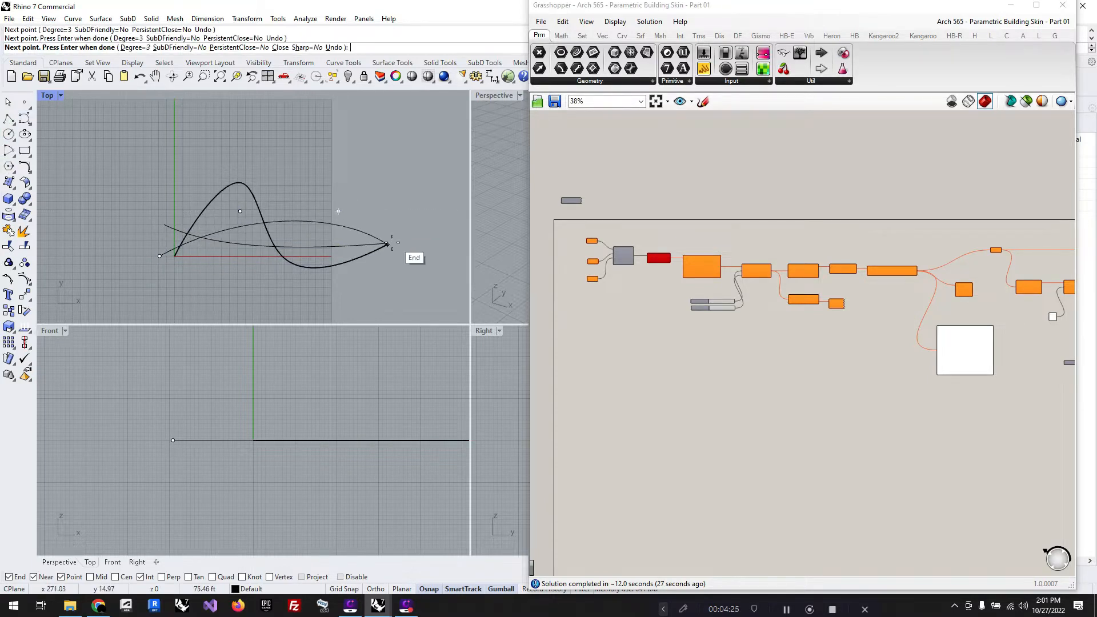
{"action": "left_click", "coordinate": [392, 242]}
{"action": "key", "text": "Return"}
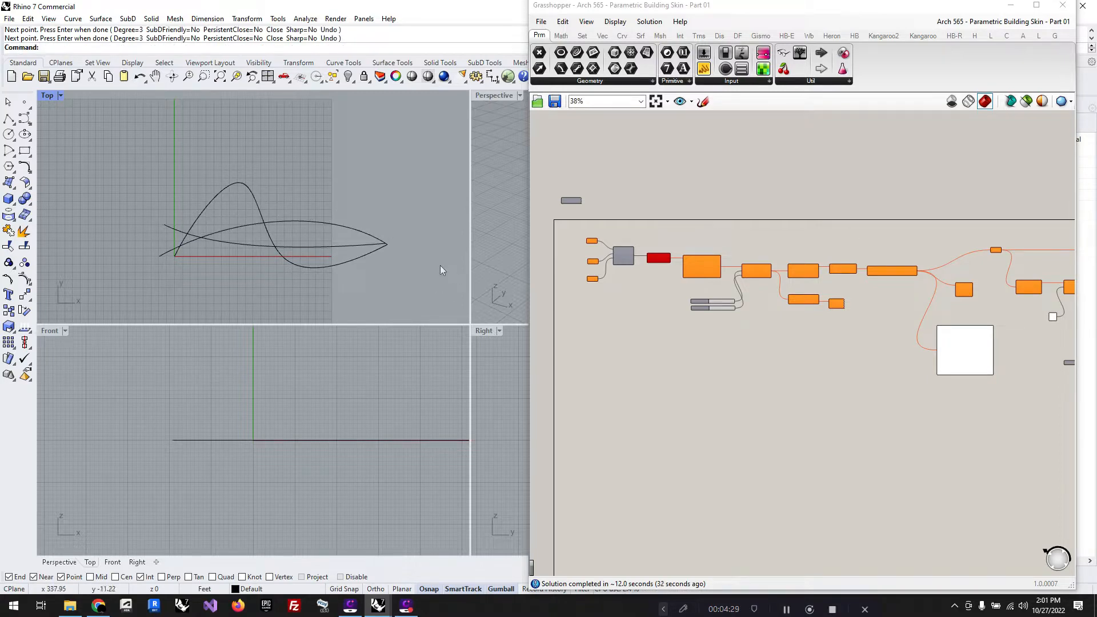
Step: In a maximized Perspective view, raise the arching curve above the wavy curve and the shallow curve higher still
{"action": "double_click", "coordinate": [495, 96]}
{"action": "scroll", "coordinate": [168, 300], "scroll_direction": "down", "scroll_amount": 6}
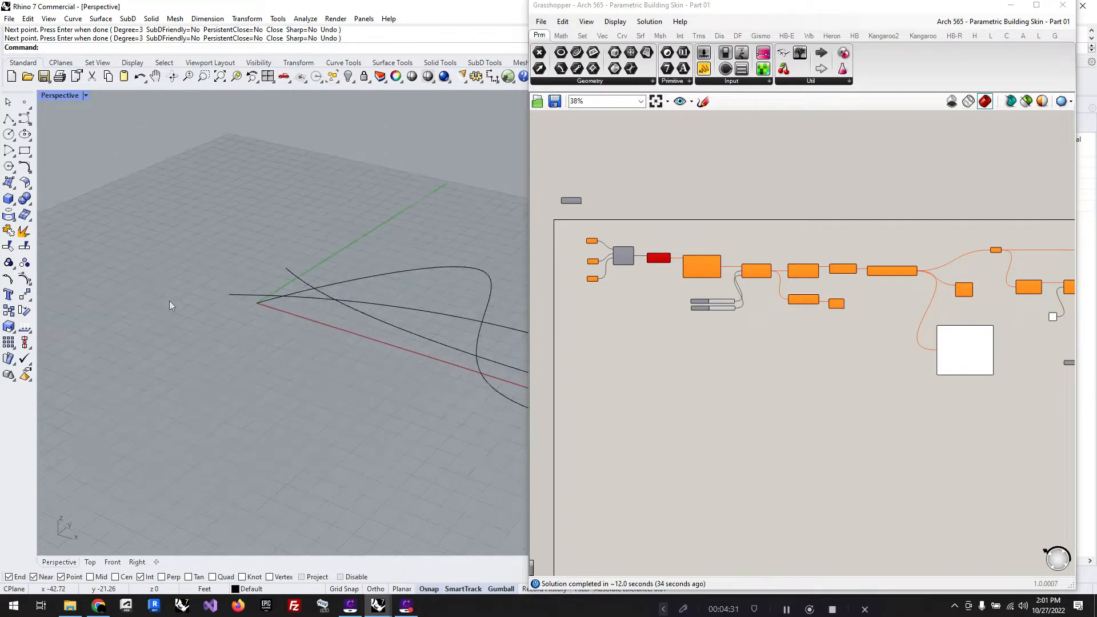
{"action": "mouse_move", "coordinate": [303, 412]}
{"action": "right_mouse_down"}
{"action": "mouse_move", "coordinate": [318, 380]}
{"action": "mouse_move", "coordinate": [321, 423]}
{"action": "right_mouse_up"}
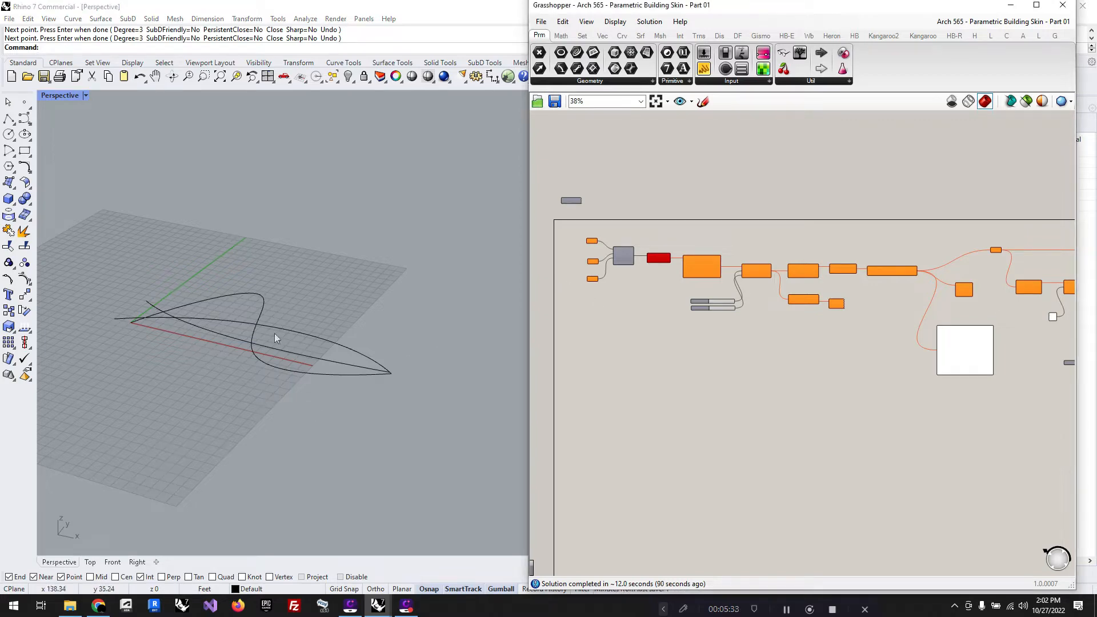
{"action": "scroll", "coordinate": [227, 346], "scroll_direction": "up", "scroll_amount": 2}
{"action": "right_click_drag", "start_coordinate": [228, 346], "coordinate": [325, 328]}
{"action": "left_click", "coordinate": [296, 324]}
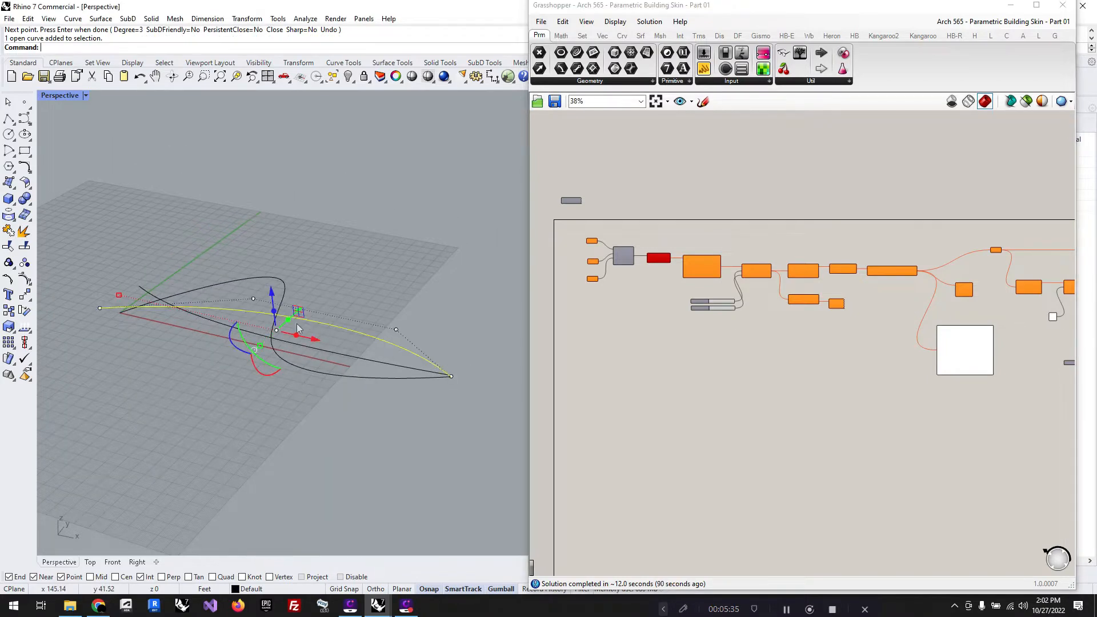
{"action": "left_click_drag", "start_coordinate": [271, 296], "coordinate": [265, 239]}
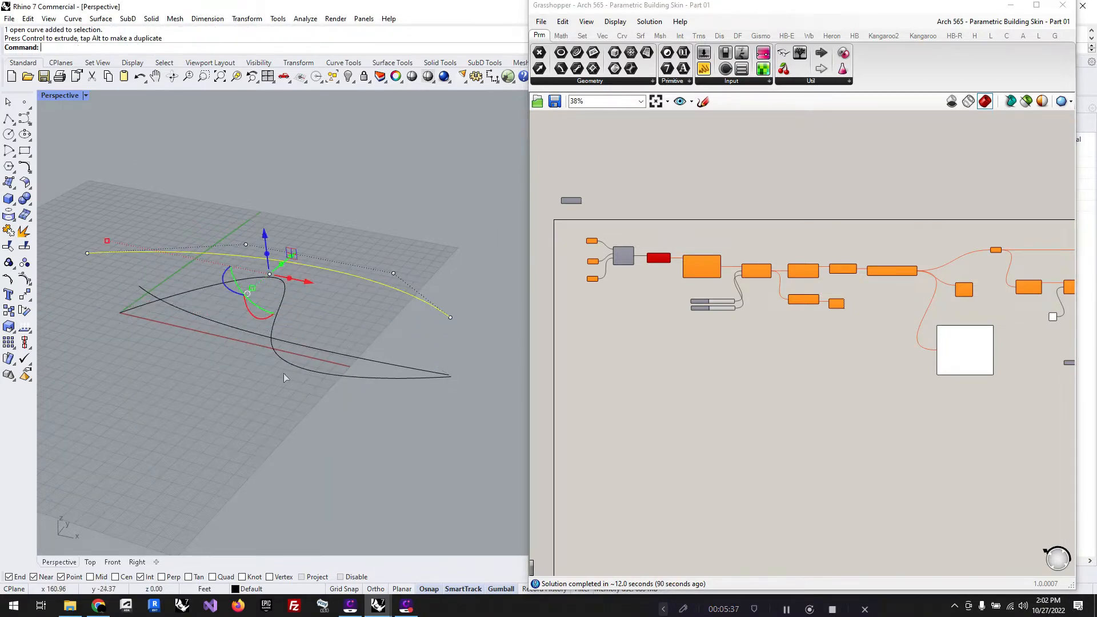
{"action": "left_click", "coordinate": [307, 347]}
{"action": "left_click_drag", "start_coordinate": [271, 284], "coordinate": [260, 175]}
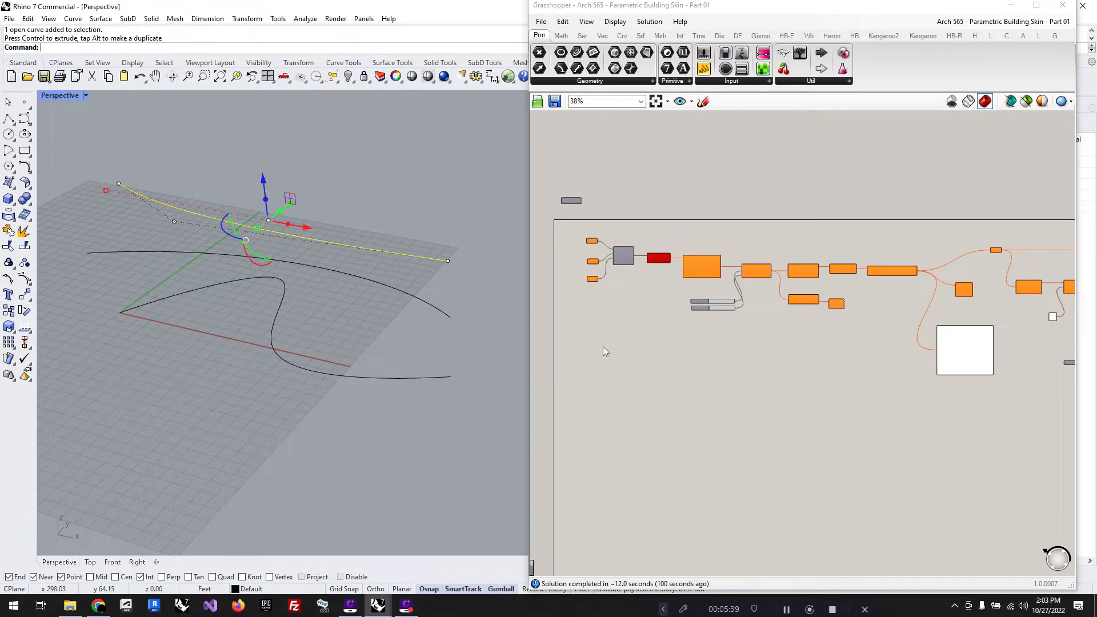
Step: Assign the selected highest curve to the first Curve parameter feeding the Merge component
{"action": "left_click", "coordinate": [581, 252]}
{"action": "scroll", "coordinate": [581, 248], "scroll_direction": "up", "scroll_amount": 5}
{"action": "right_click", "coordinate": [610, 229]}
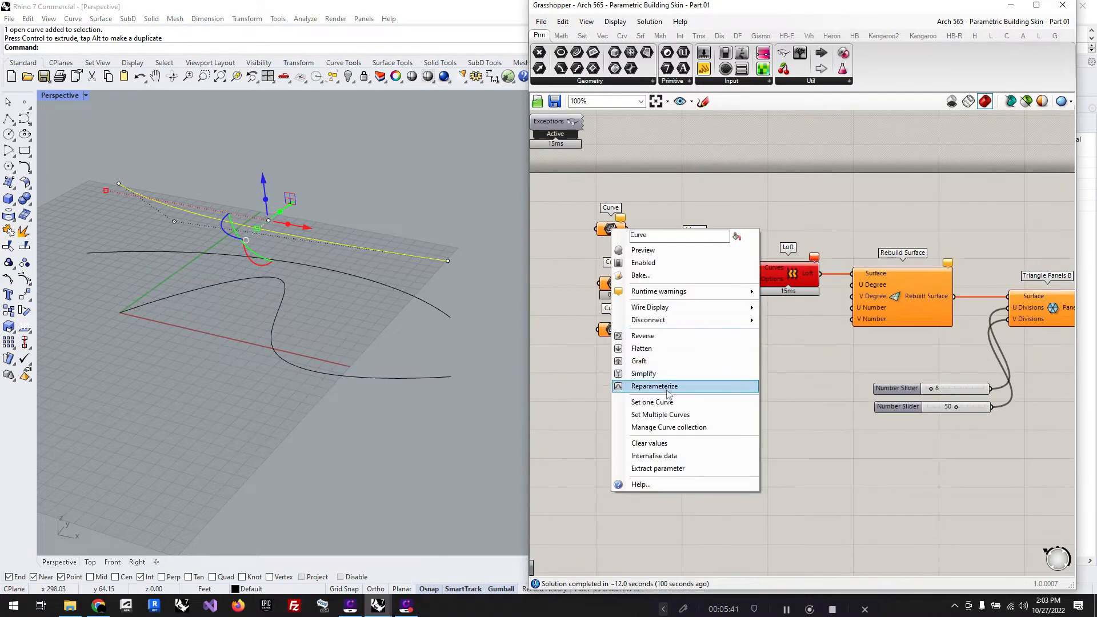
{"action": "left_click", "coordinate": [672, 407]}
Step: Select the middle-height curve in the model and assign it to the second Curve parameter
{"action": "right_click", "coordinate": [615, 282]}
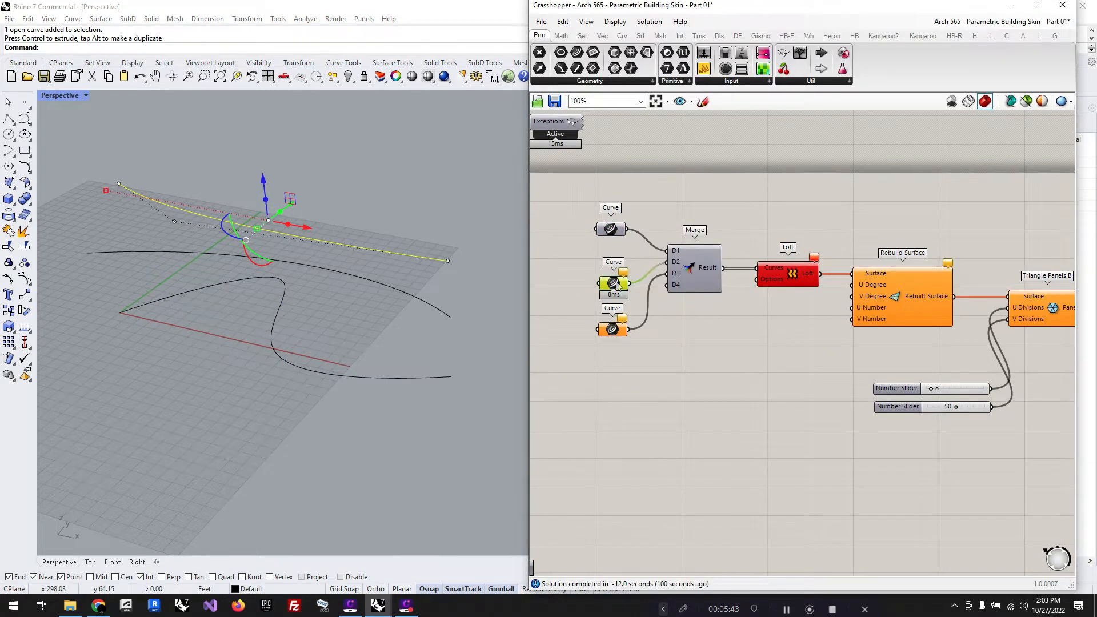
{"action": "left_click", "coordinate": [461, 310]}
{"action": "left_click", "coordinate": [430, 303]}
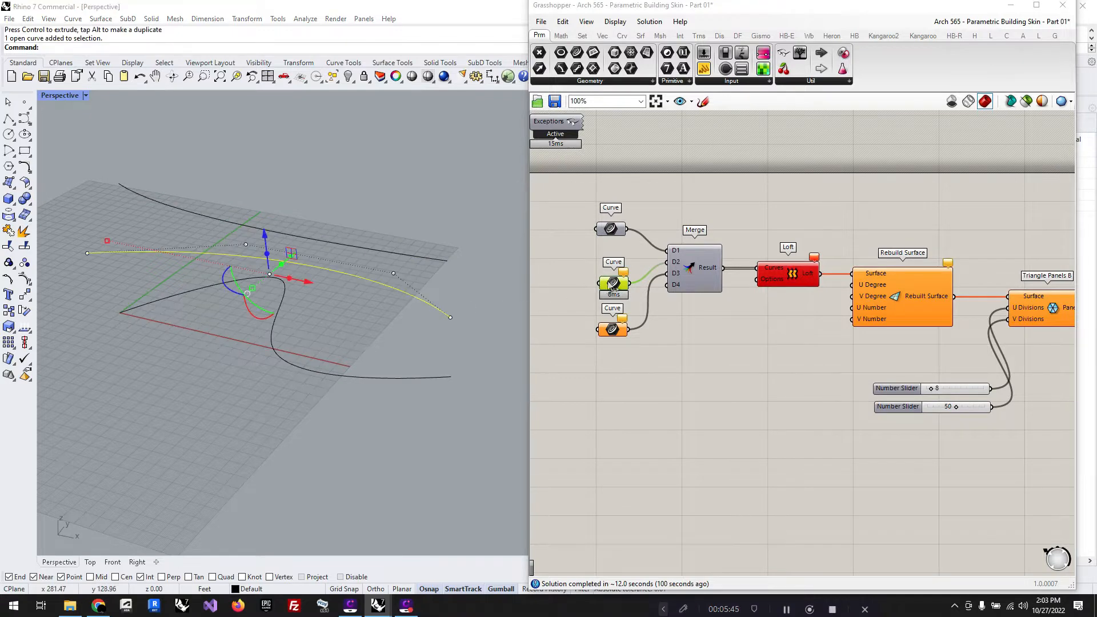
{"action": "right_click", "coordinate": [609, 282]}
{"action": "left_click", "coordinate": [649, 454]}
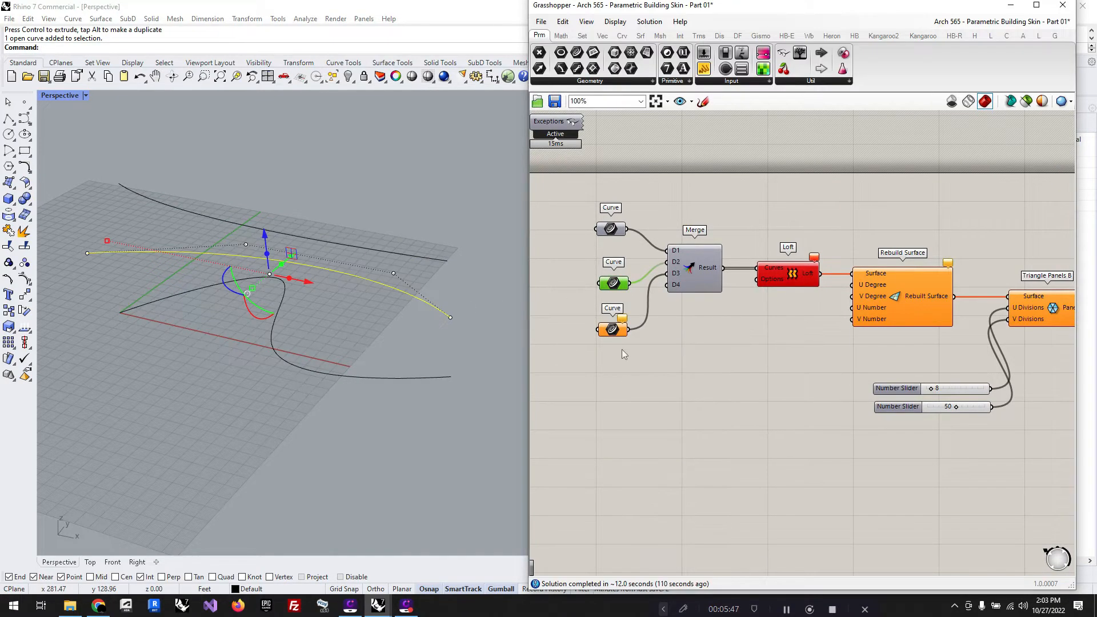
Step: Try to assign the still-selected middle-height curve to the third Curve parameter
{"action": "left_click", "coordinate": [614, 330]}
{"action": "right_click", "coordinate": [613, 331]}
{"action": "left_click", "coordinate": [677, 500]}
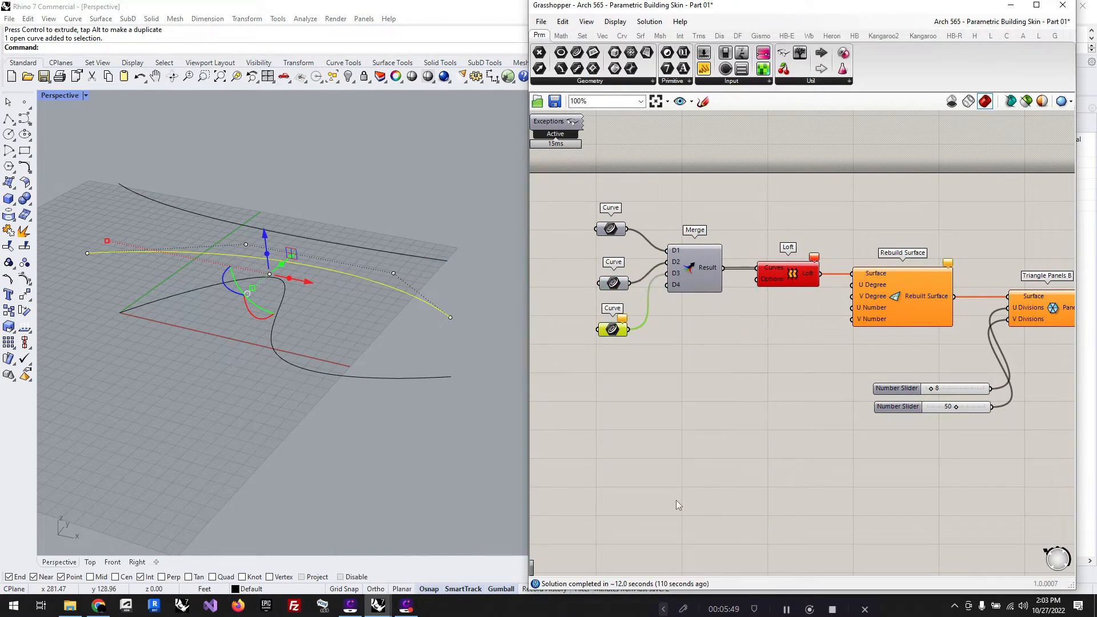
{"action": "right_click", "coordinate": [605, 330]}
{"action": "left_click", "coordinate": [678, 502]}
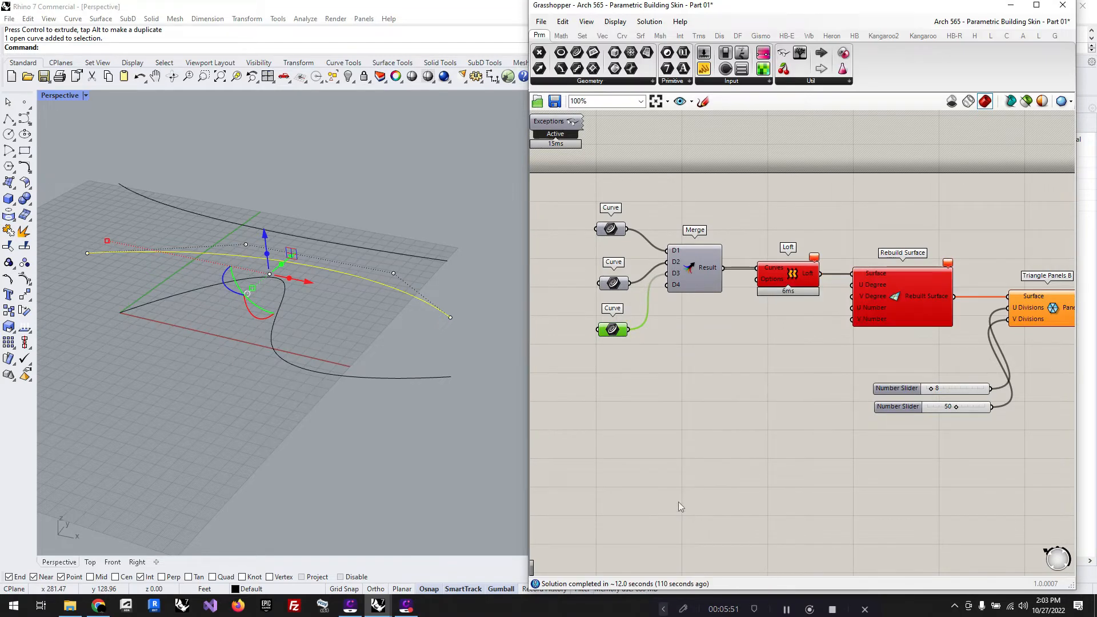
Step: Select the wavy ground-level curve and assign it to the third Curve parameter as a single curve
{"action": "left_click", "coordinate": [431, 375]}
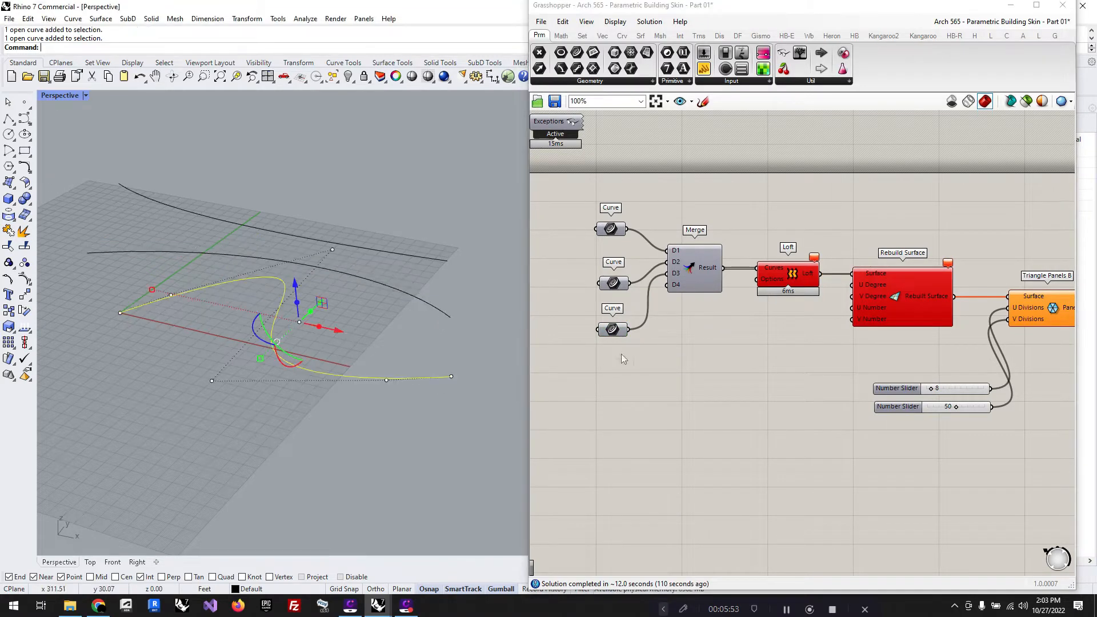
{"action": "right_click", "coordinate": [613, 330]}
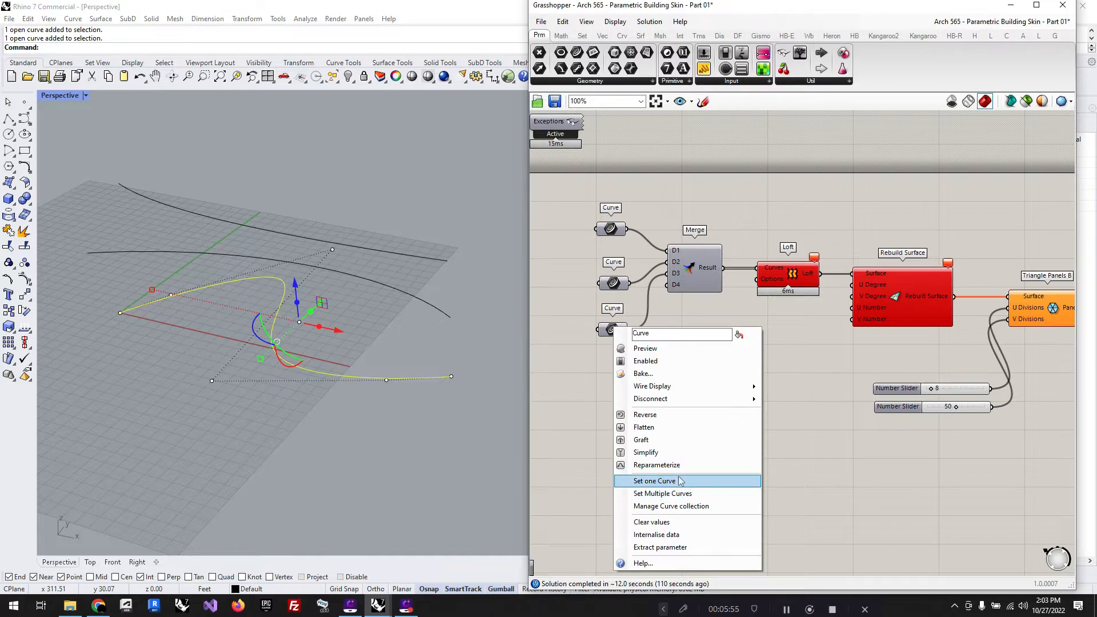
{"action": "left_click", "coordinate": [679, 480]}
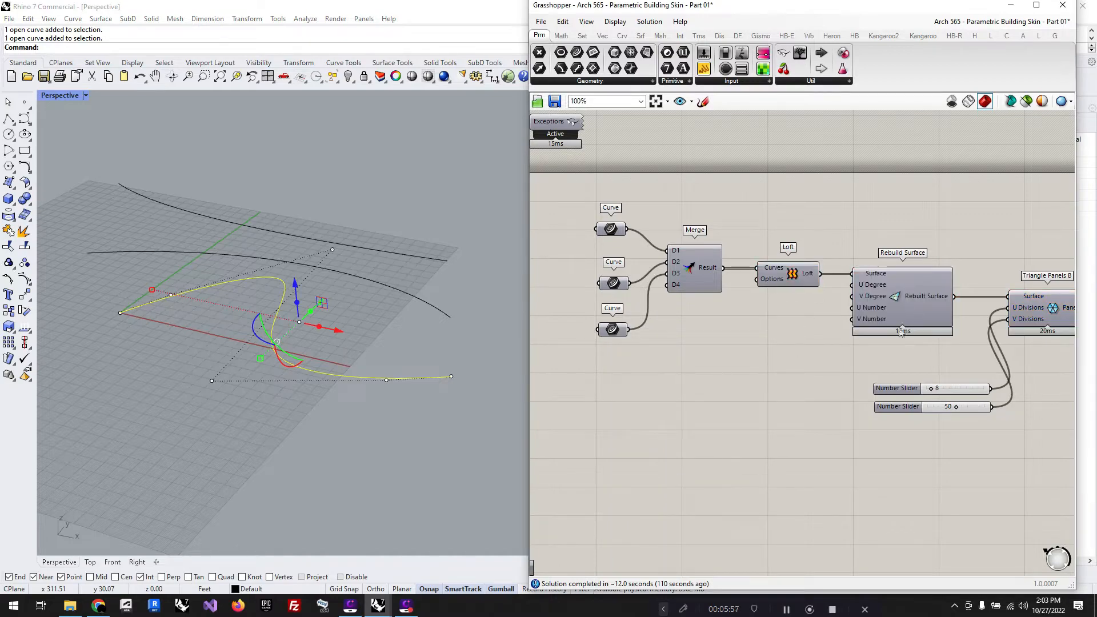
{"action": "scroll", "coordinate": [708, 377], "scroll_direction": "down", "scroll_amount": 2}
{"action": "right_click_drag", "start_coordinate": [432, 439], "coordinate": [400, 436]}
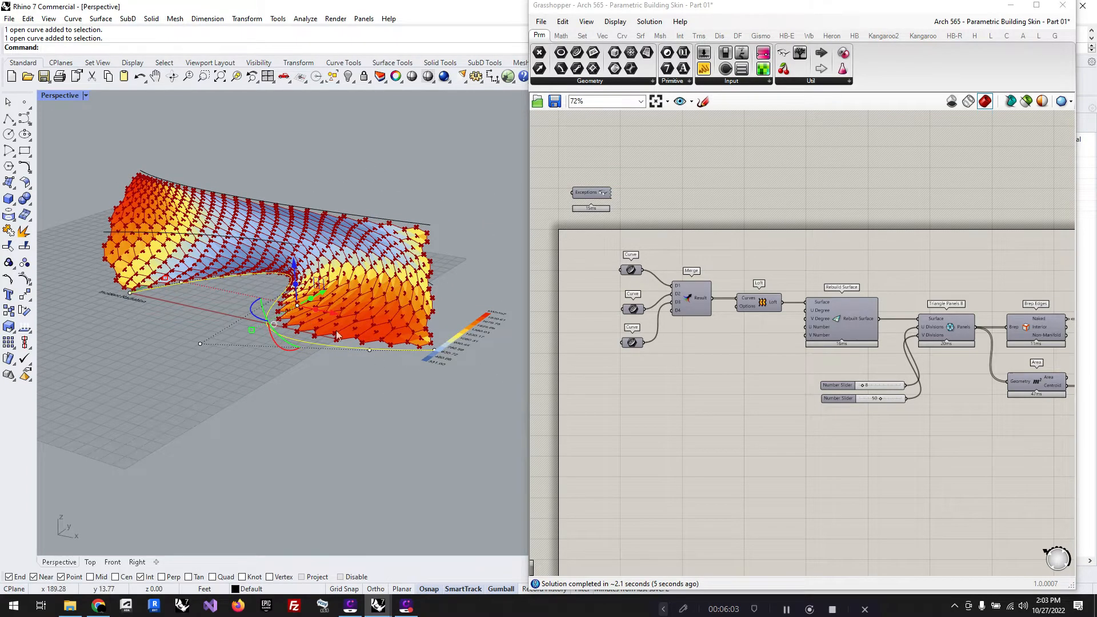
Step: Select the Triangle Panels B component and restrict the preview to the geometry of selected objects only
{"action": "left_click", "coordinate": [636, 408]}
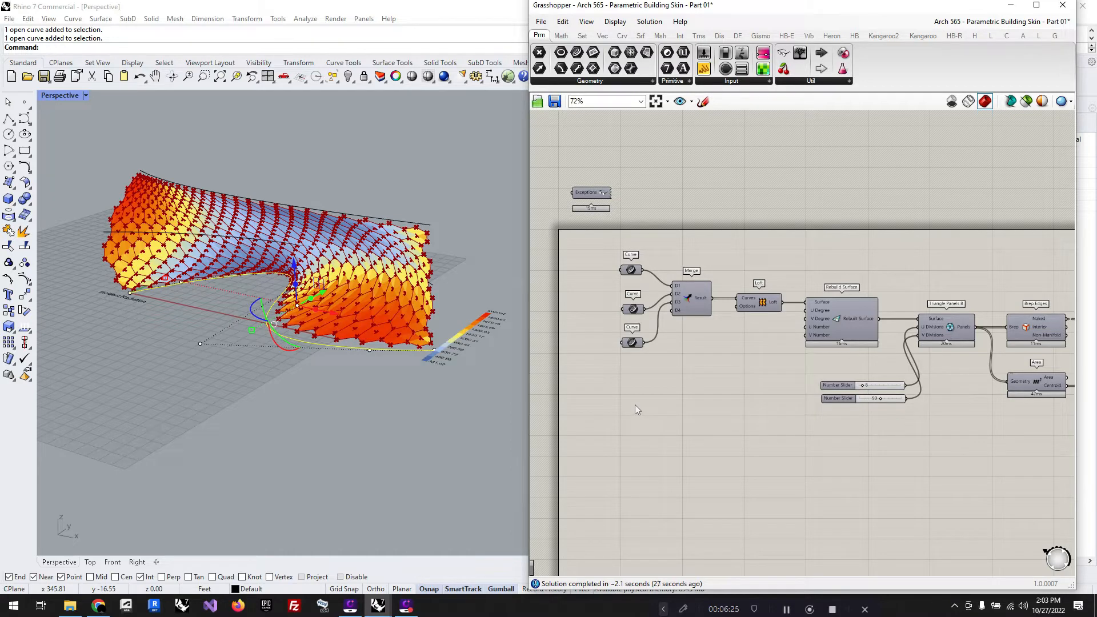
{"action": "scroll", "coordinate": [711, 396], "scroll_direction": "down", "scroll_amount": 4}
{"action": "scroll", "coordinate": [980, 383], "scroll_direction": "up", "scroll_amount": 5}
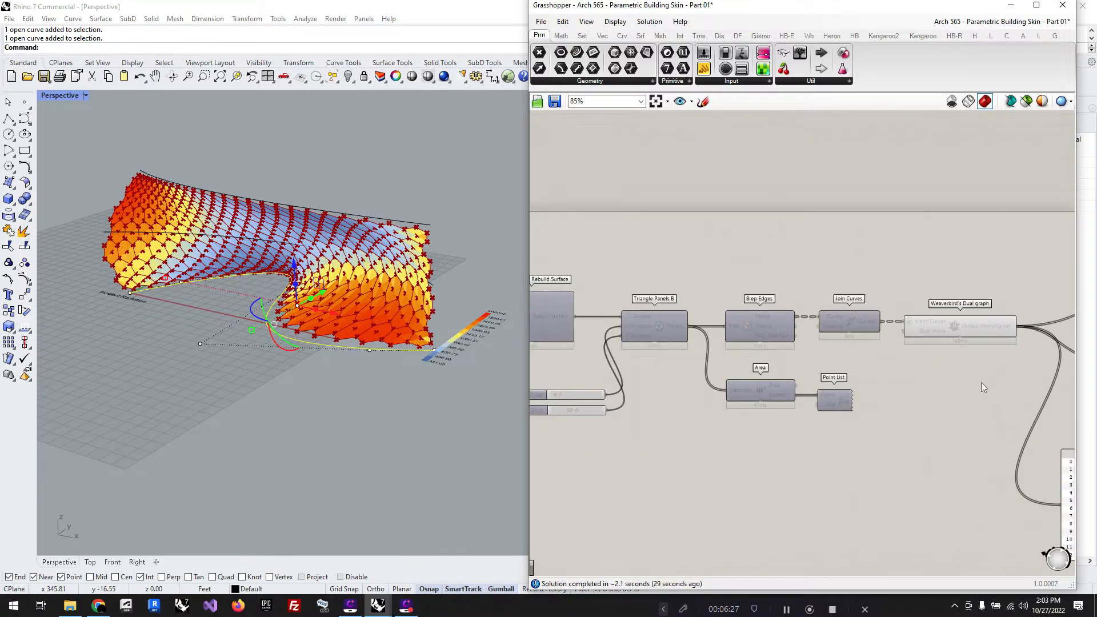
{"action": "left_click", "coordinate": [955, 337]}
{"action": "left_click", "coordinate": [853, 252]}
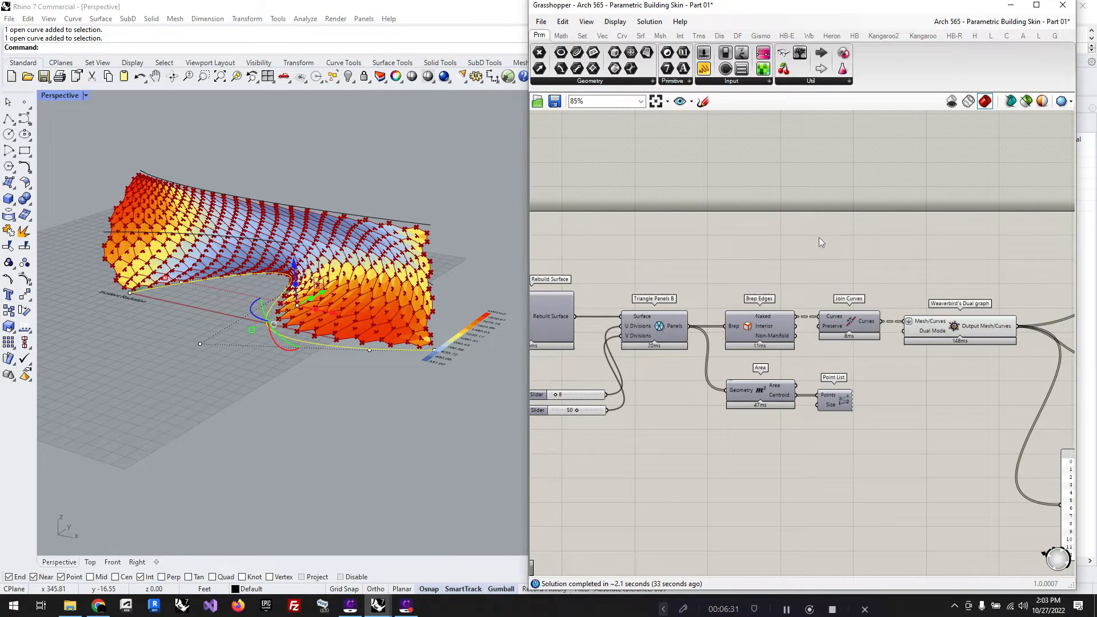
{"action": "scroll", "coordinate": [749, 237], "scroll_direction": "down", "scroll_amount": 2}
{"action": "left_click_drag", "start_coordinate": [945, 404], "coordinate": [710, 266]}
{"action": "left_click", "coordinate": [831, 248]}
{"action": "scroll", "coordinate": [726, 253], "scroll_direction": "up", "scroll_amount": 2}
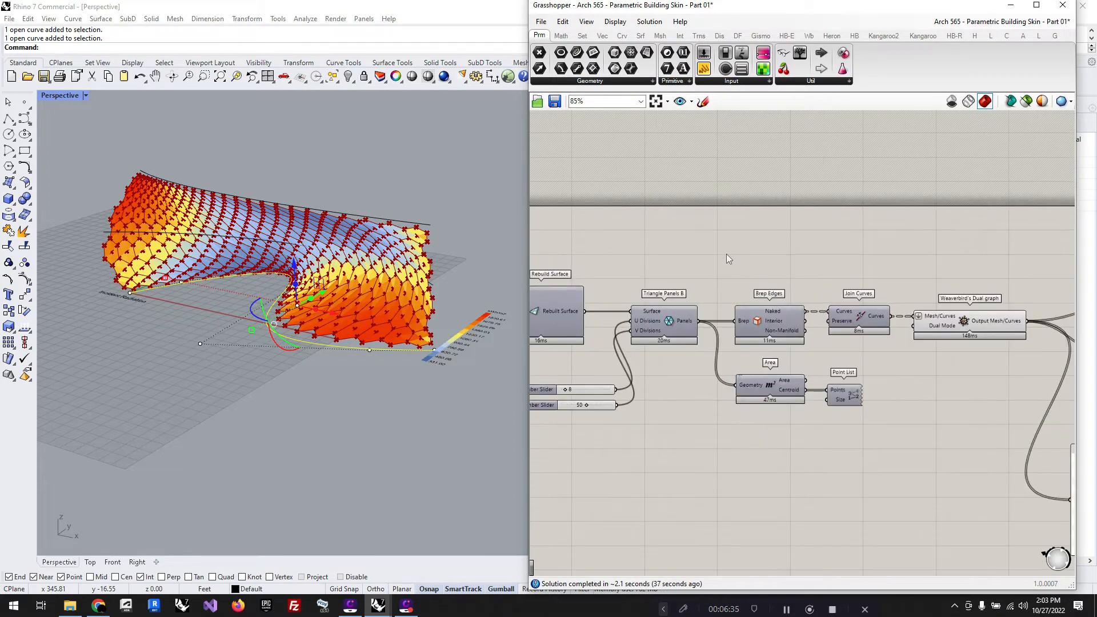
{"action": "left_click", "coordinate": [663, 321]}
{"action": "left_click", "coordinate": [1026, 103]}
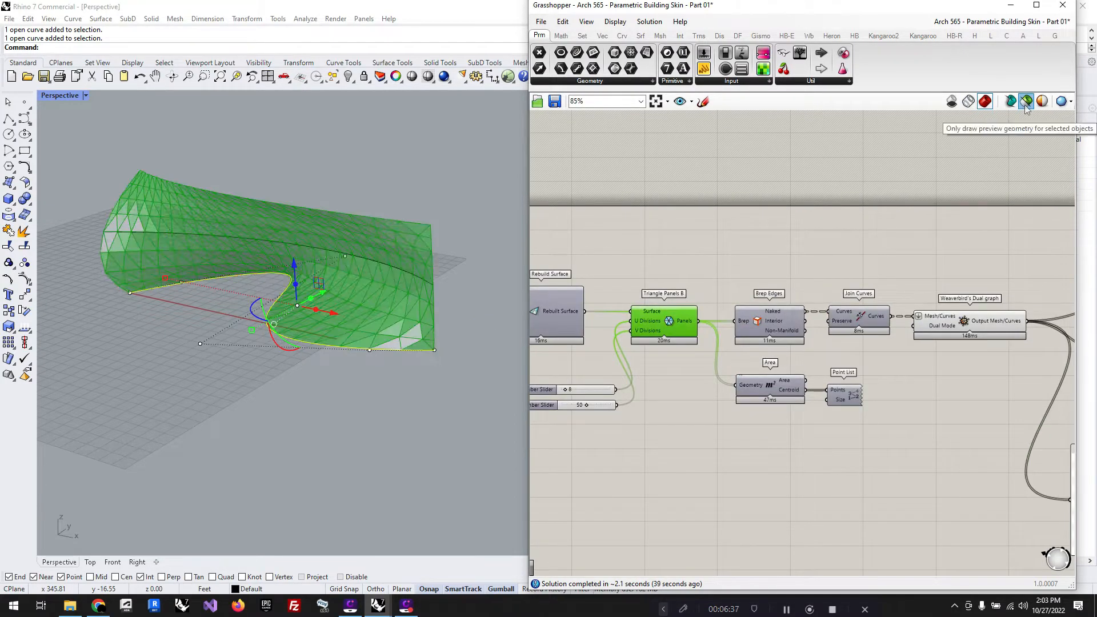
{"action": "right_click_drag", "start_coordinate": [337, 414], "coordinate": [369, 411]}
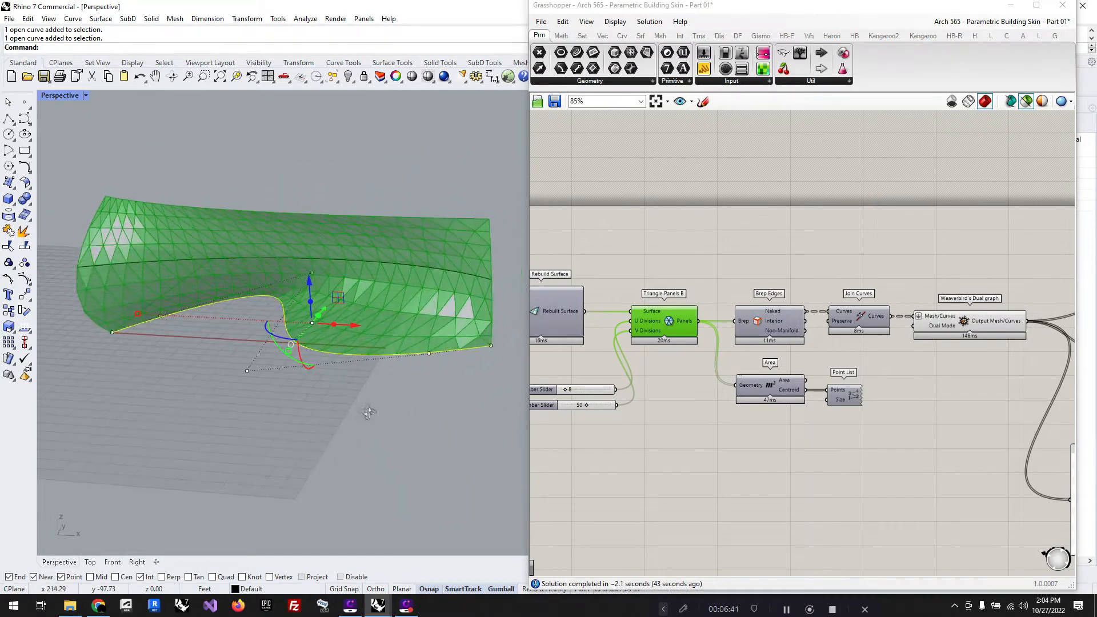
{"action": "scroll", "coordinate": [791, 269], "scroll_direction": "down", "scroll_amount": 1}
{"action": "scroll", "coordinate": [626, 259], "scroll_direction": "up", "scroll_amount": 1}
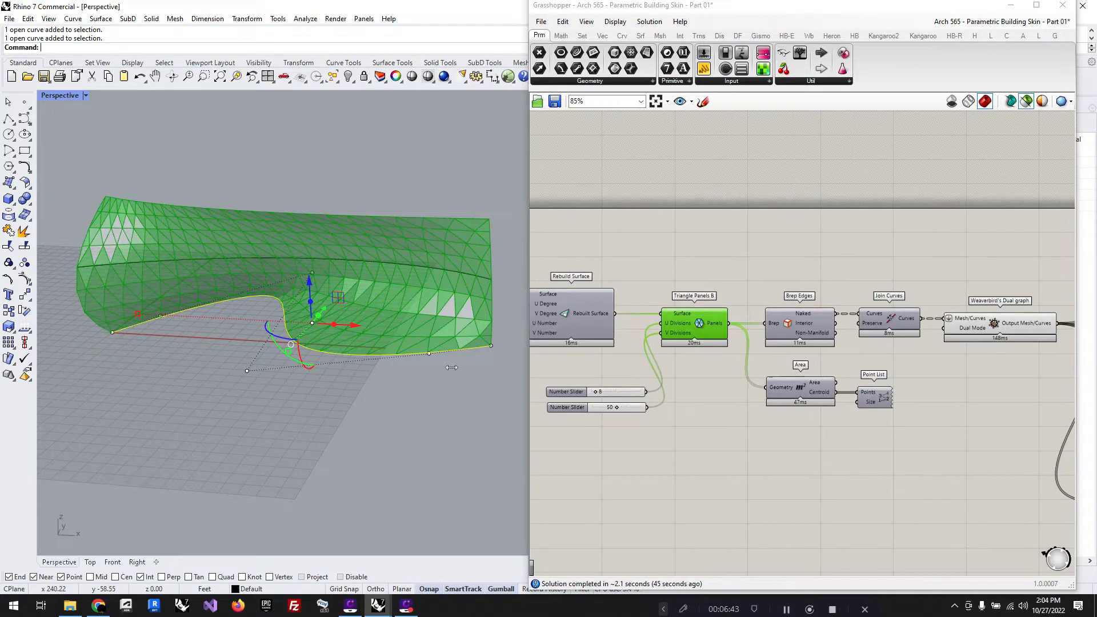
{"action": "mouse_move", "coordinate": [448, 389]}
{"action": "right_mouse_down"}
{"action": "mouse_move", "coordinate": [441, 368]}
{"action": "mouse_move", "coordinate": [444, 394]}
{"action": "right_mouse_up"}
Step: Add a LunchBox Hexagon Cells component to the canvas just above Triangle Panels B
{"action": "left_click", "coordinate": [726, 253]}
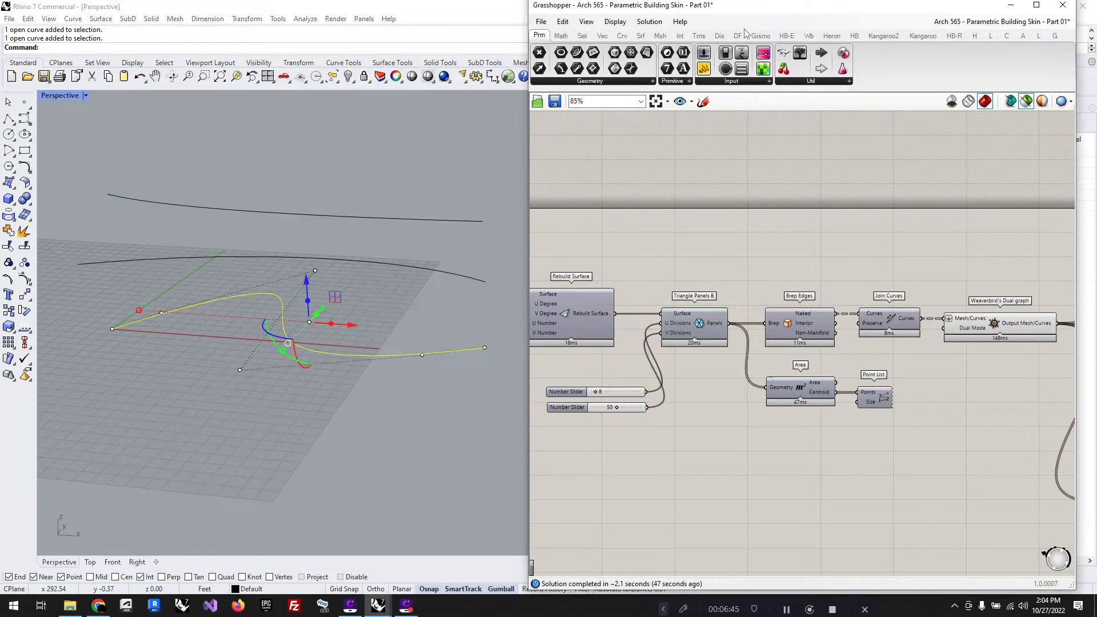
{"action": "left_click", "coordinate": [991, 35]}
{"action": "left_click", "coordinate": [834, 82]}
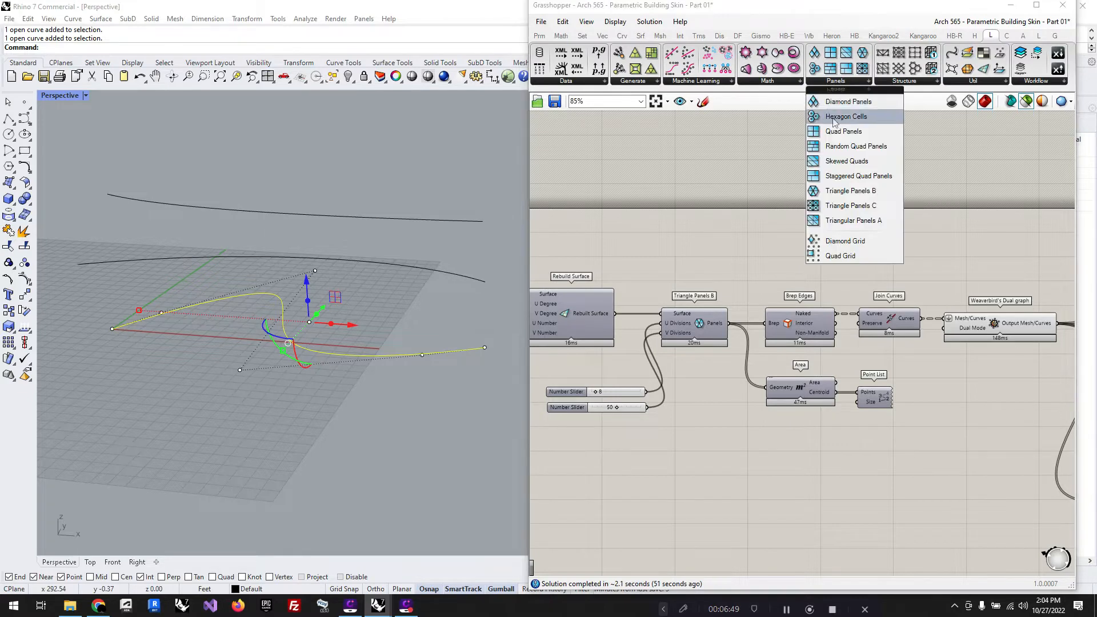
{"action": "left_click_drag", "start_coordinate": [843, 116], "coordinate": [871, 134]}
{"action": "left_click_drag", "start_coordinate": [669, 252], "coordinate": [698, 258]}
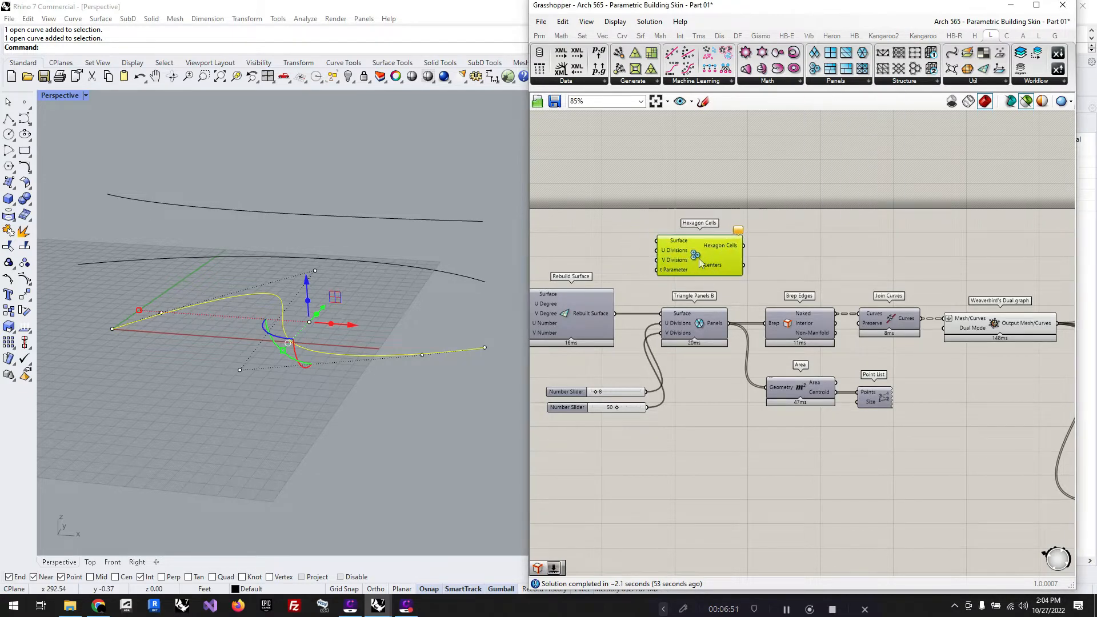
Step: Feed the rebuilt surface into Hexagon Cells and connect the slider set to 50 to both its U and V Divisions
{"action": "left_click_drag", "start_coordinate": [616, 314], "coordinate": [660, 240]}
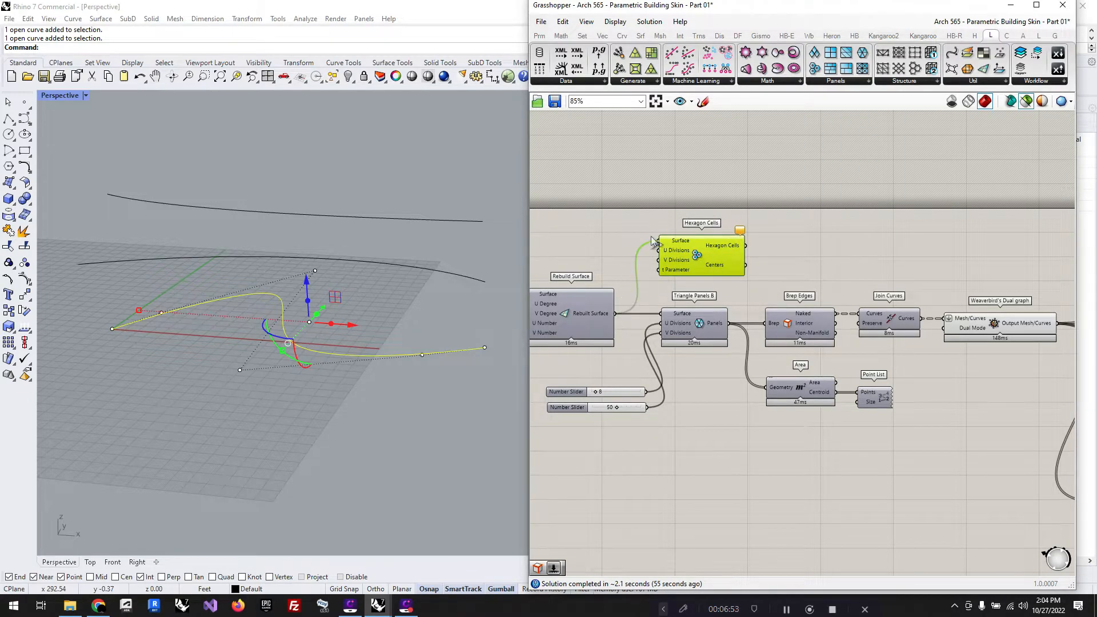
{"action": "left_click_drag", "start_coordinate": [647, 392], "coordinate": [660, 251]}
{"action": "left_click_drag", "start_coordinate": [648, 407], "coordinate": [660, 260]}
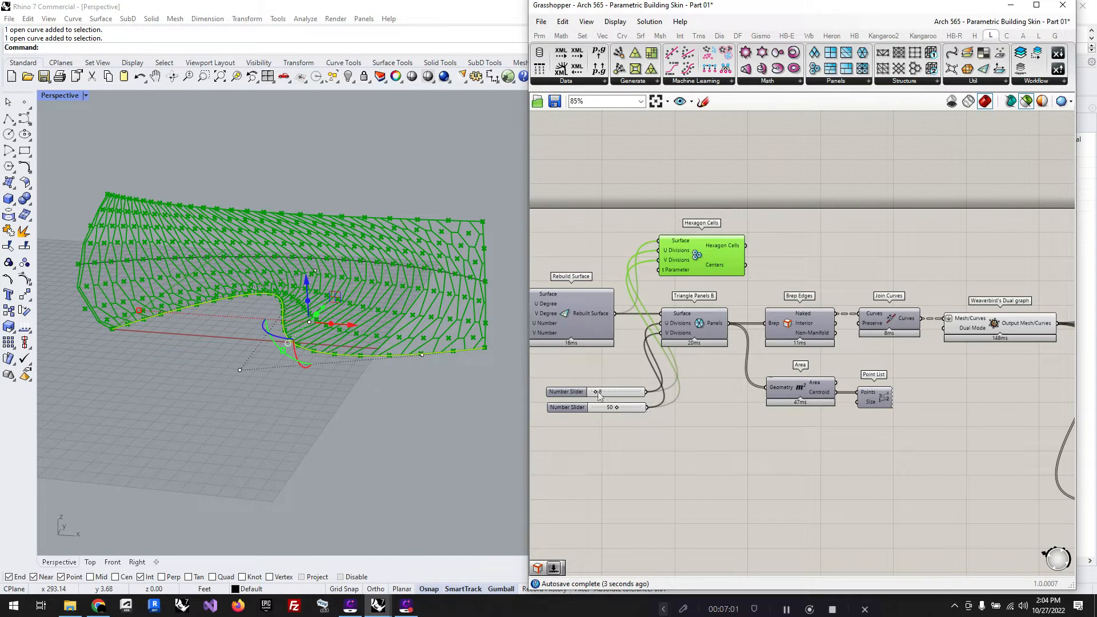
{"action": "left_click_drag", "start_coordinate": [647, 408], "coordinate": [661, 251]}
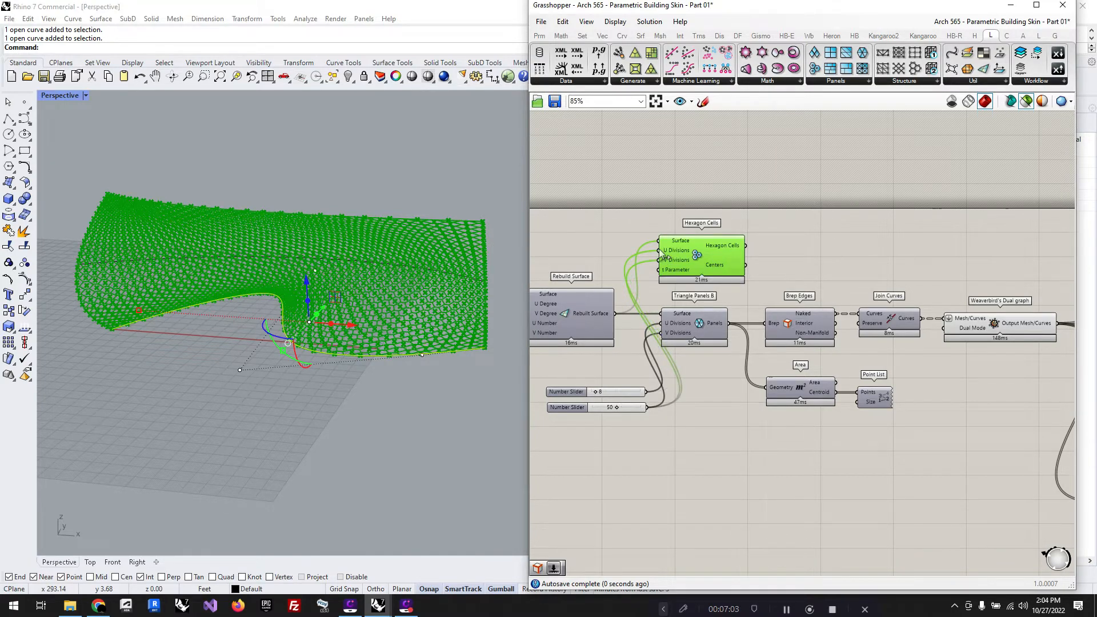
{"action": "left_click", "coordinate": [730, 444]}
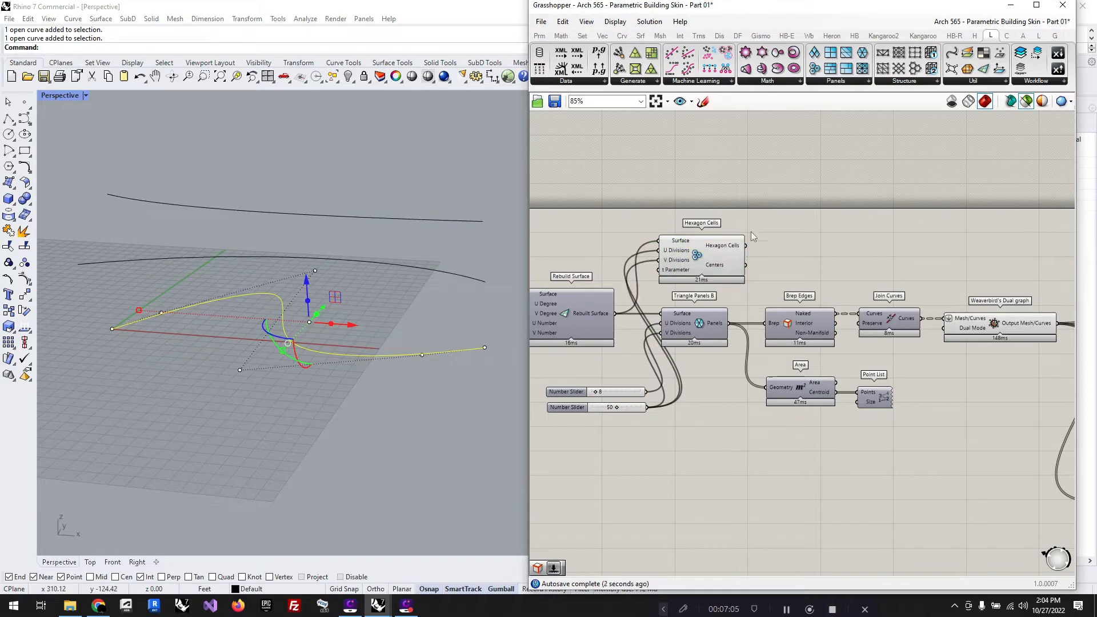
Step: Select Hexagon Cells and inspect its cell preview close up along the surface's upper edge, along with its output data
{"action": "left_click", "coordinate": [695, 266]}
{"action": "right_click_drag", "start_coordinate": [359, 449], "coordinate": [336, 436]}
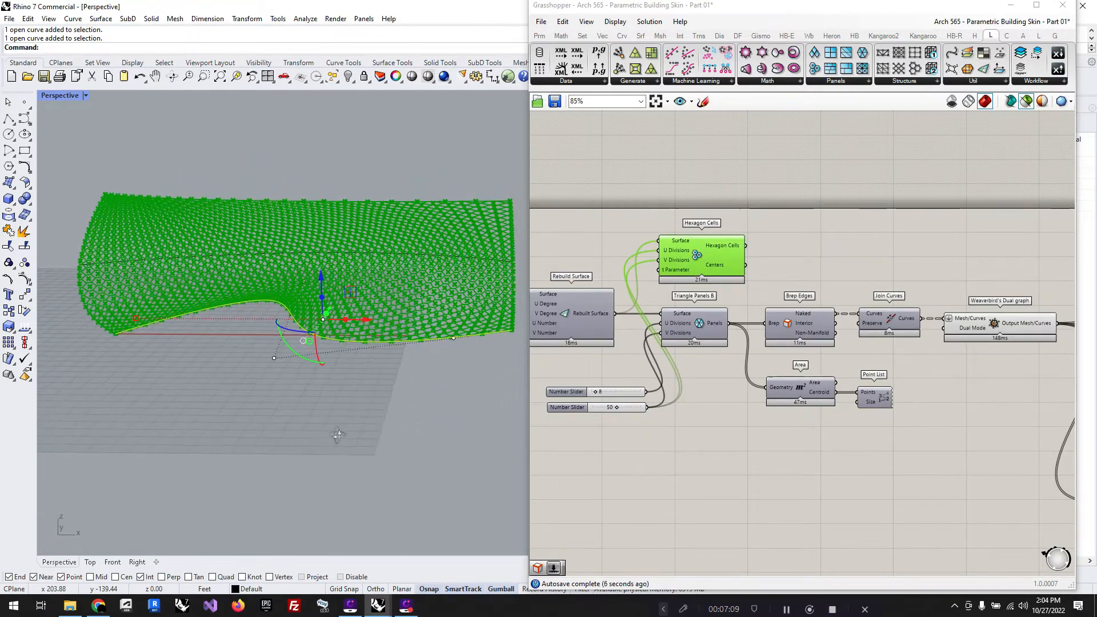
{"action": "scroll", "coordinate": [507, 220], "scroll_direction": "up", "scroll_amount": 5}
{"action": "scroll", "coordinate": [508, 220], "scroll_direction": "up", "scroll_amount": 2}
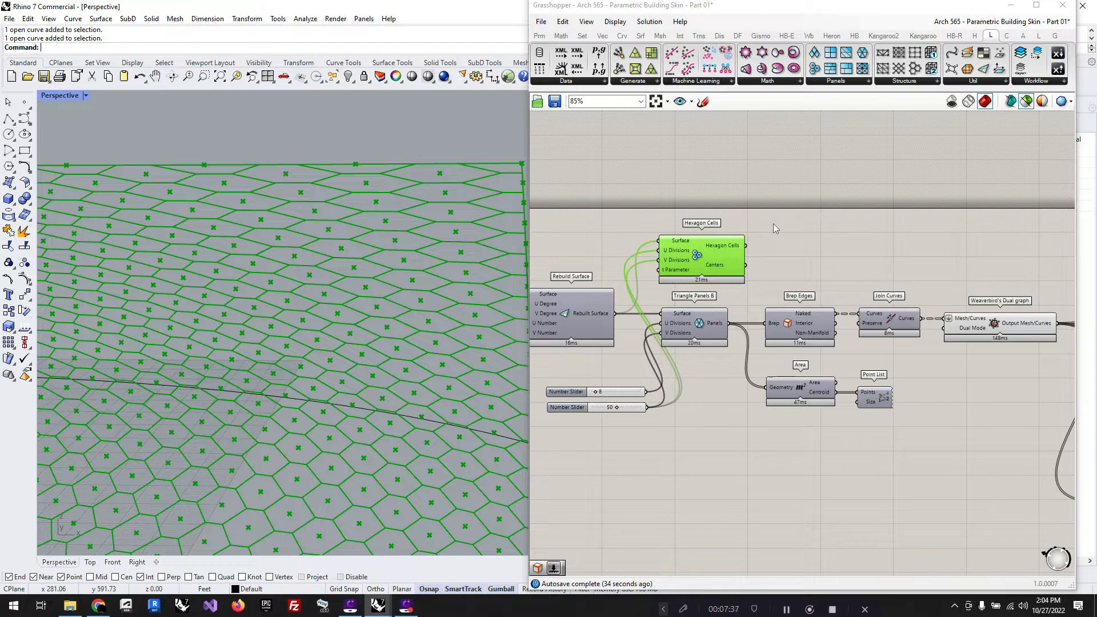
{"action": "left_click_drag", "start_coordinate": [714, 256], "coordinate": [715, 248]}
{"action": "mouse_move", "coordinate": [738, 242]}
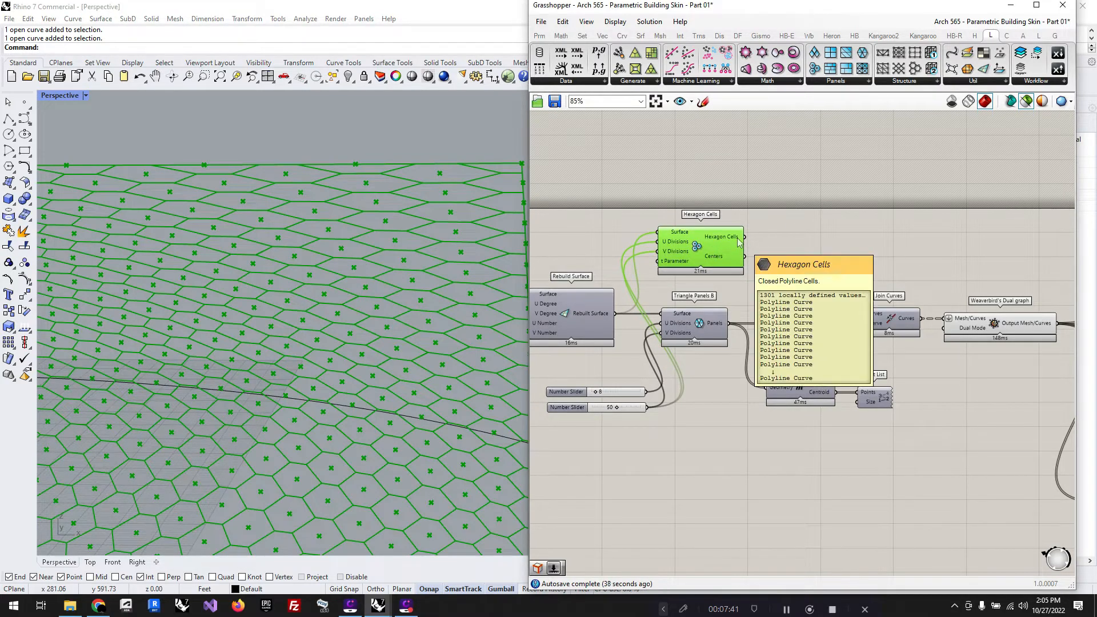
Step: Add an Explode component and feed the Hexagon Cells output into its Curve input
{"action": "double_click", "coordinate": [815, 246]}
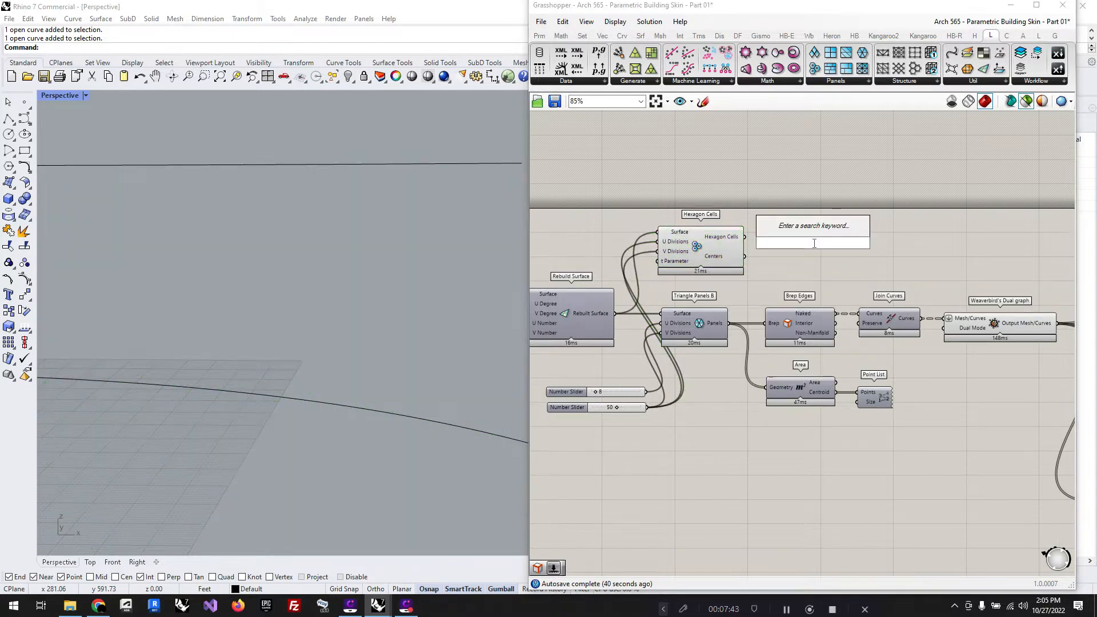
{"action": "type", "text": "explo"}
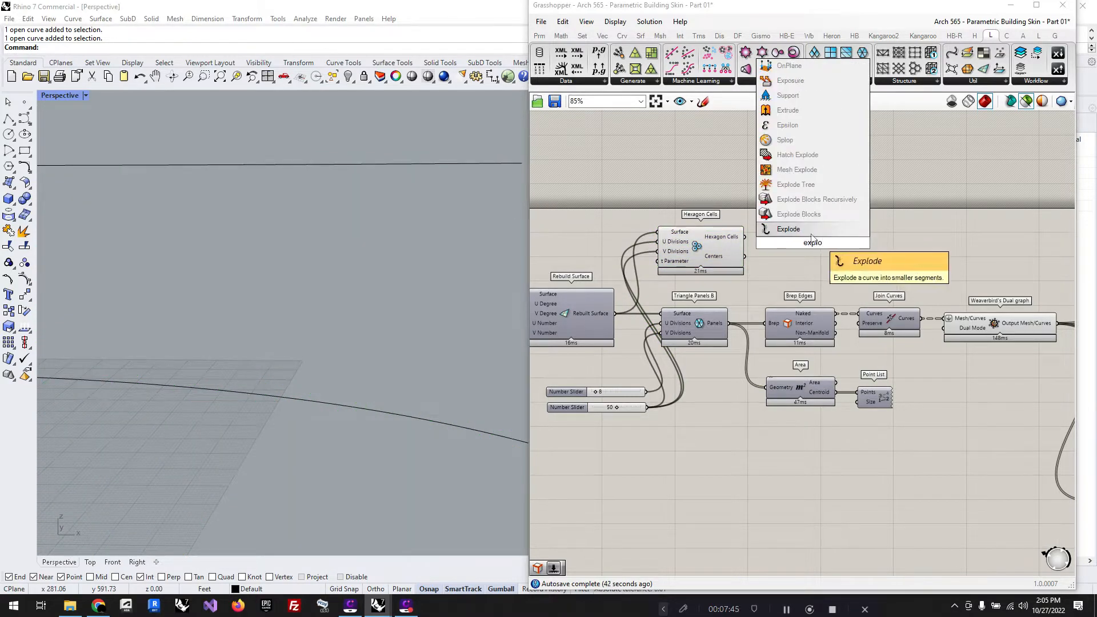
{"action": "left_click", "coordinate": [812, 234]}
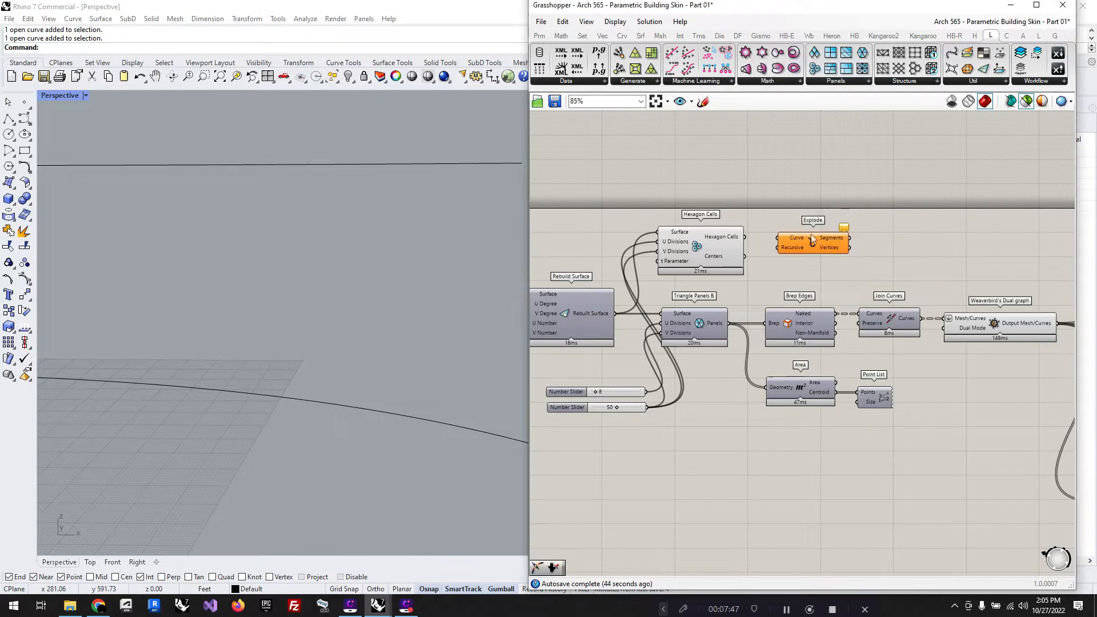
{"action": "left_click_drag", "start_coordinate": [745, 236], "coordinate": [803, 246]}
Step: Add a Param Viewer fed by Explode's Segments output, review its branches and place it above the component row
{"action": "double_click", "coordinate": [909, 246]}
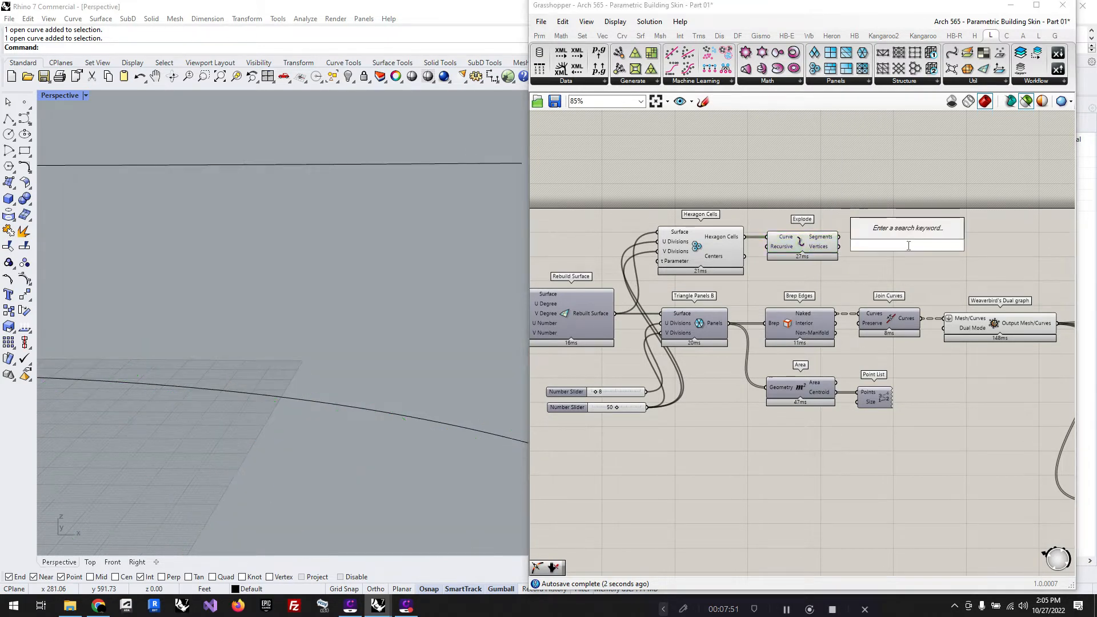
{"action": "type", "text": "//"}
{"action": "key", "text": "BackSpace"}
{"action": "key", "text": "BackSpace"}
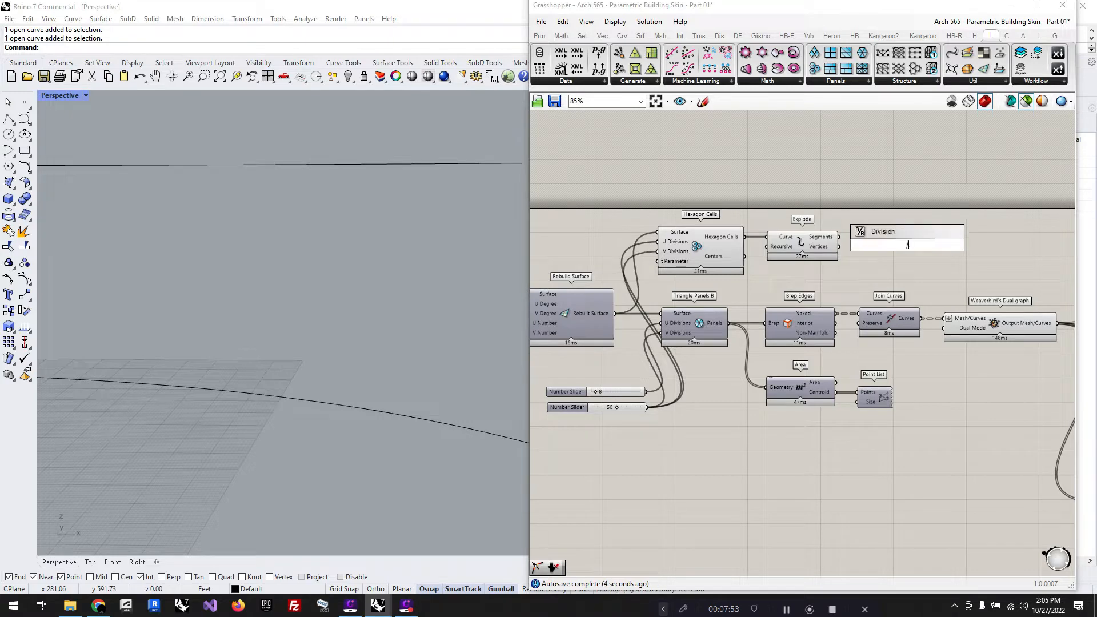
{"action": "type", "text": "param"}
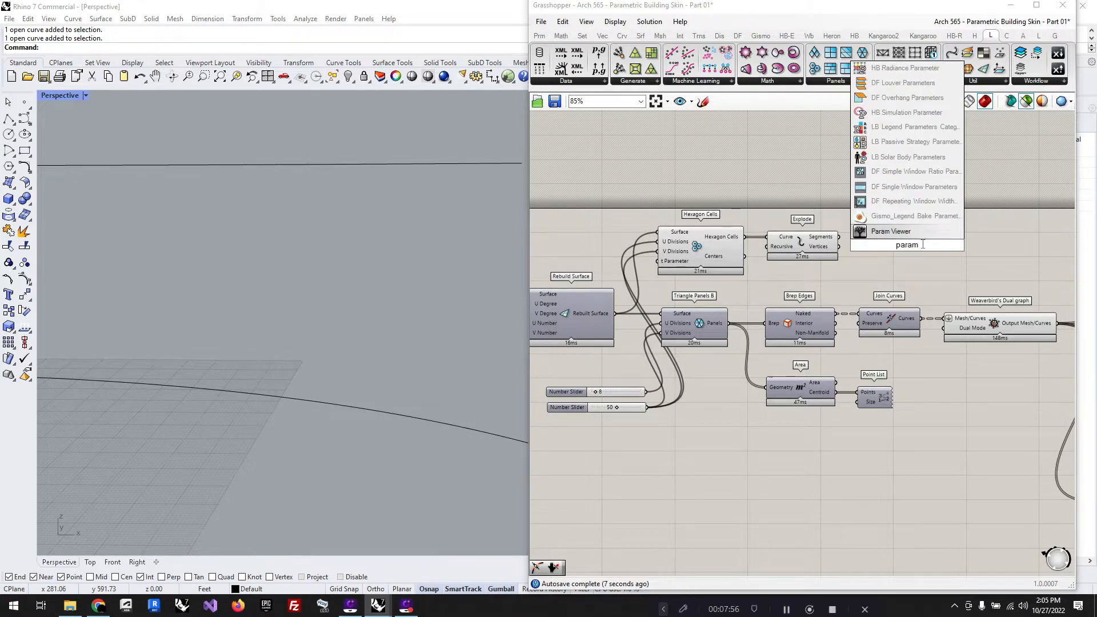
{"action": "left_click", "coordinate": [921, 231]}
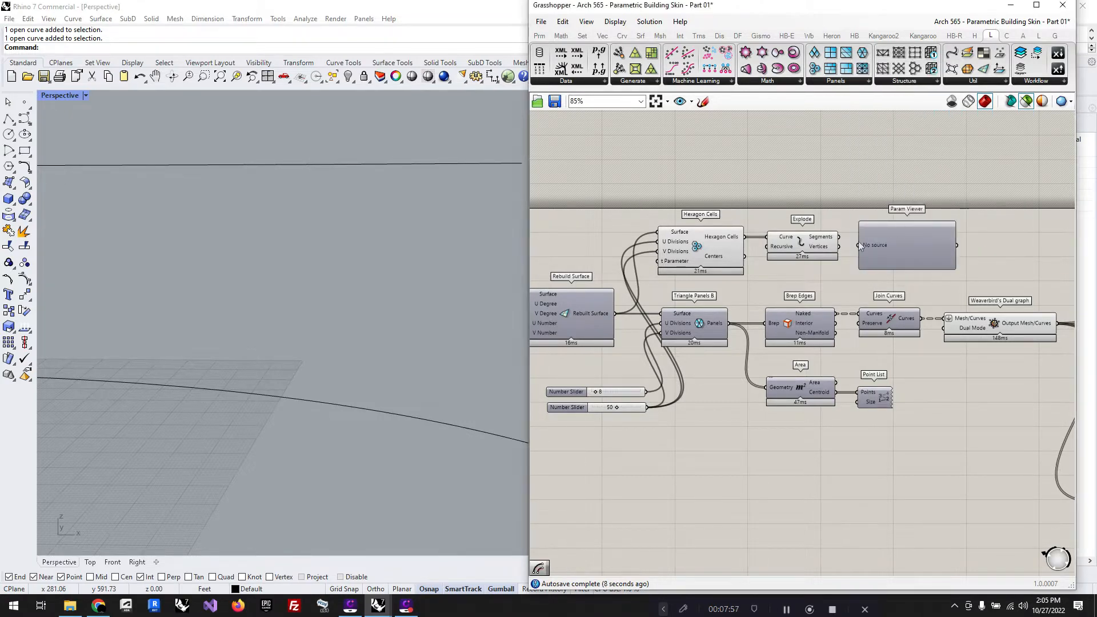
{"action": "left_click_drag", "start_coordinate": [839, 236], "coordinate": [897, 247]}
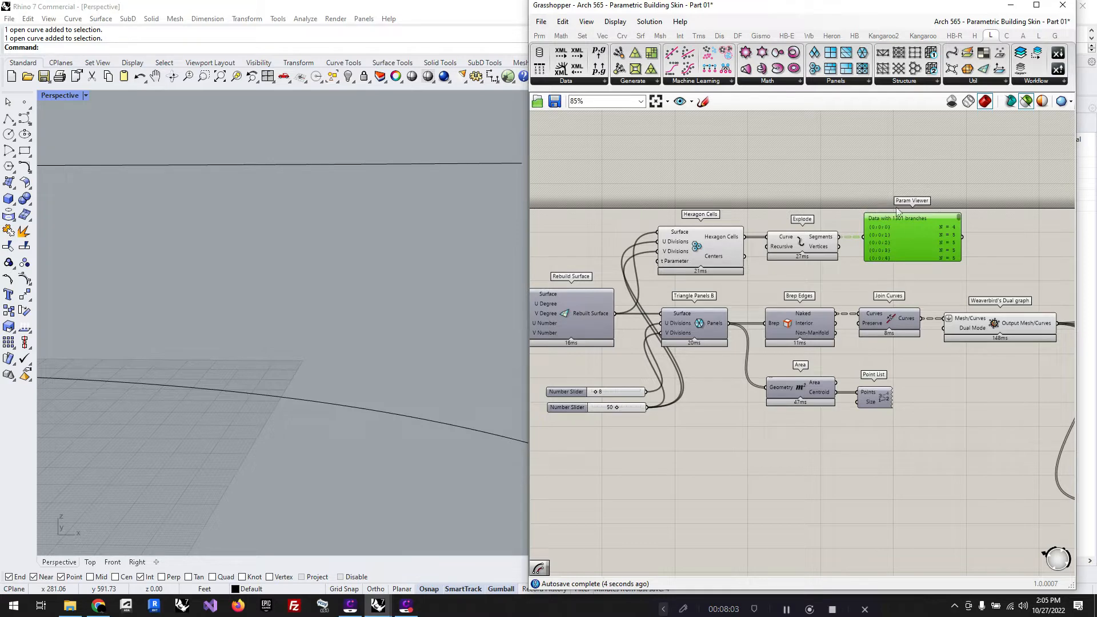
{"action": "scroll", "coordinate": [957, 224], "scroll_direction": "down", "scroll_amount": 10}
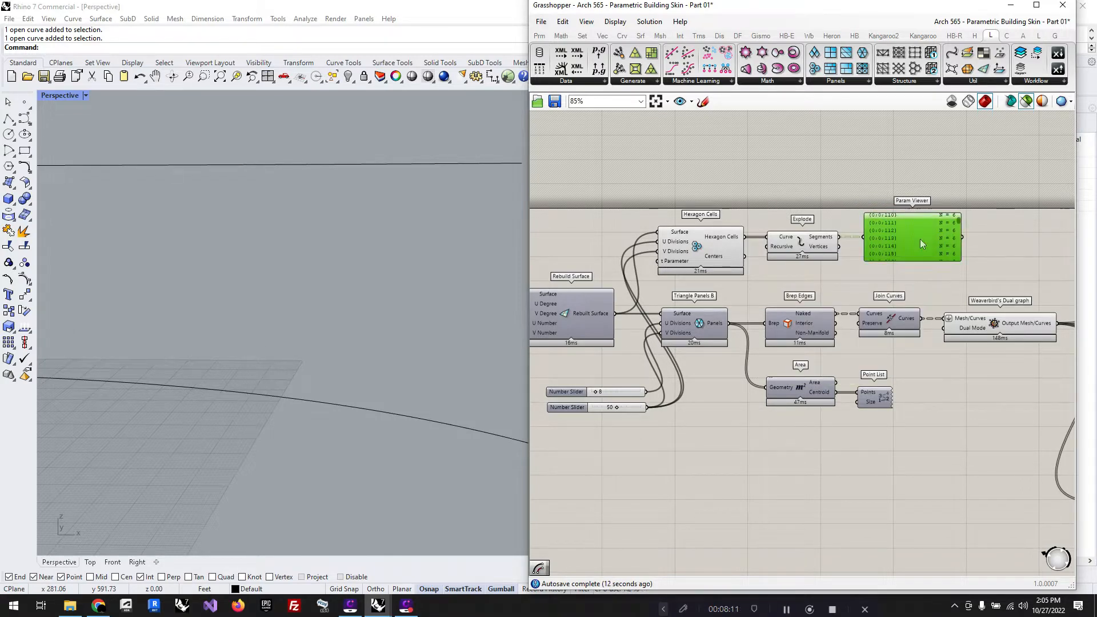
{"action": "left_click_drag", "start_coordinate": [920, 239], "coordinate": [915, 173]}
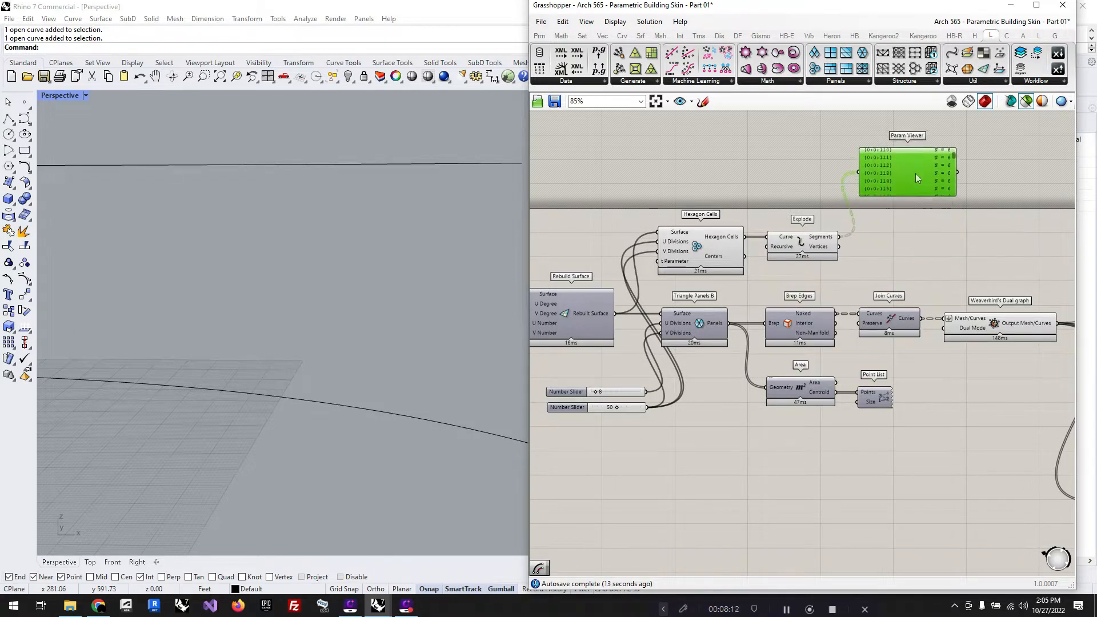
Step: Add a Prune Tree component after Explode and connect the Segments output to its Tree input
{"action": "left_click", "coordinate": [587, 36]}
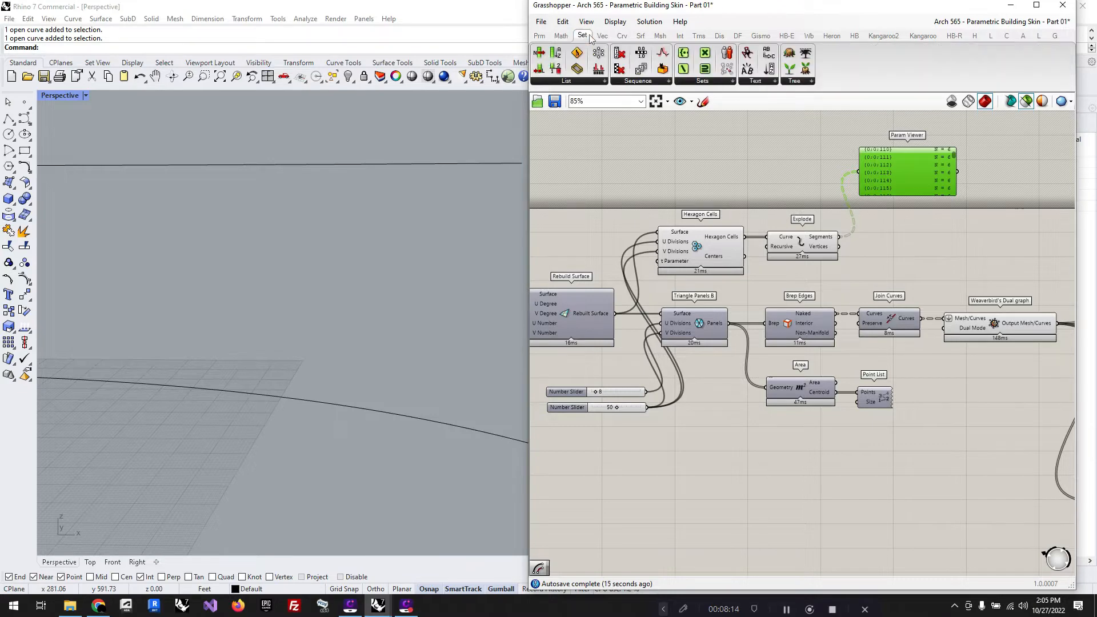
{"action": "left_click", "coordinate": [803, 82]}
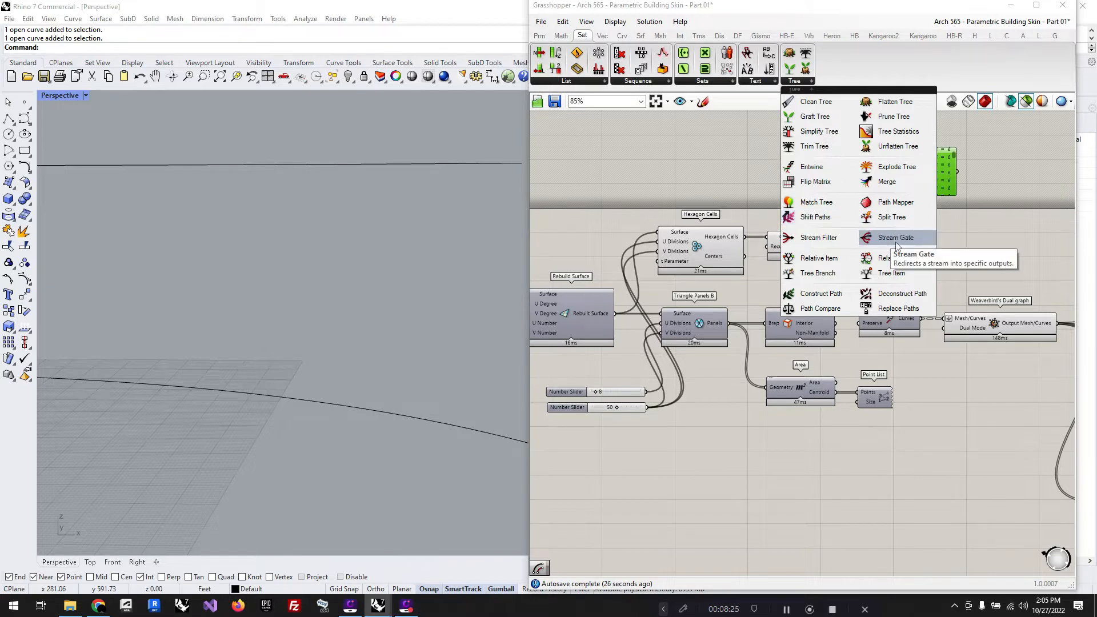
{"action": "left_click", "coordinate": [890, 117]}
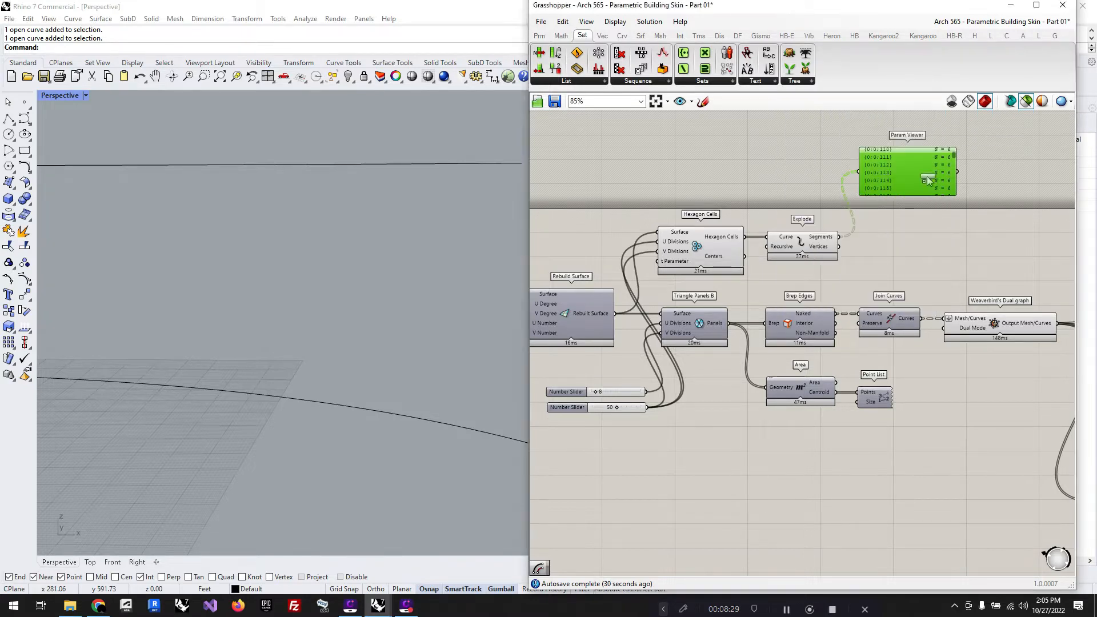
{"action": "left_click", "coordinate": [930, 245]}
{"action": "left_click_drag", "start_coordinate": [839, 238], "coordinate": [930, 252]}
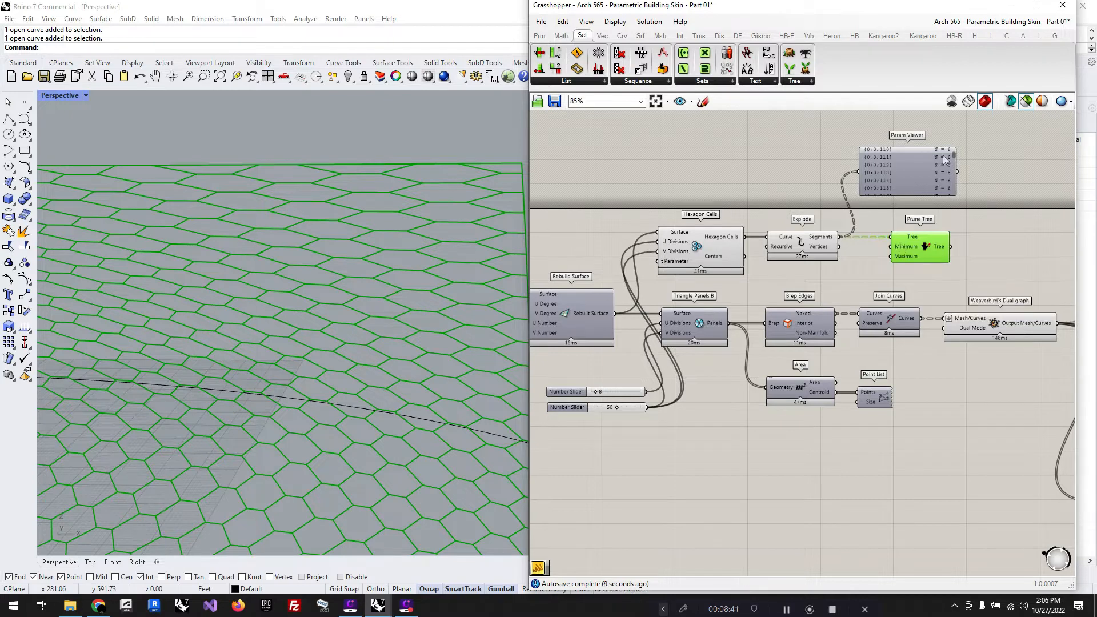
Step: Add a panel with the value 6, connect it to Prune Tree's Minimum input and select Prune Tree to preview it
{"action": "double_click", "coordinate": [860, 261]}
{"action": "type", "text": "//6"}
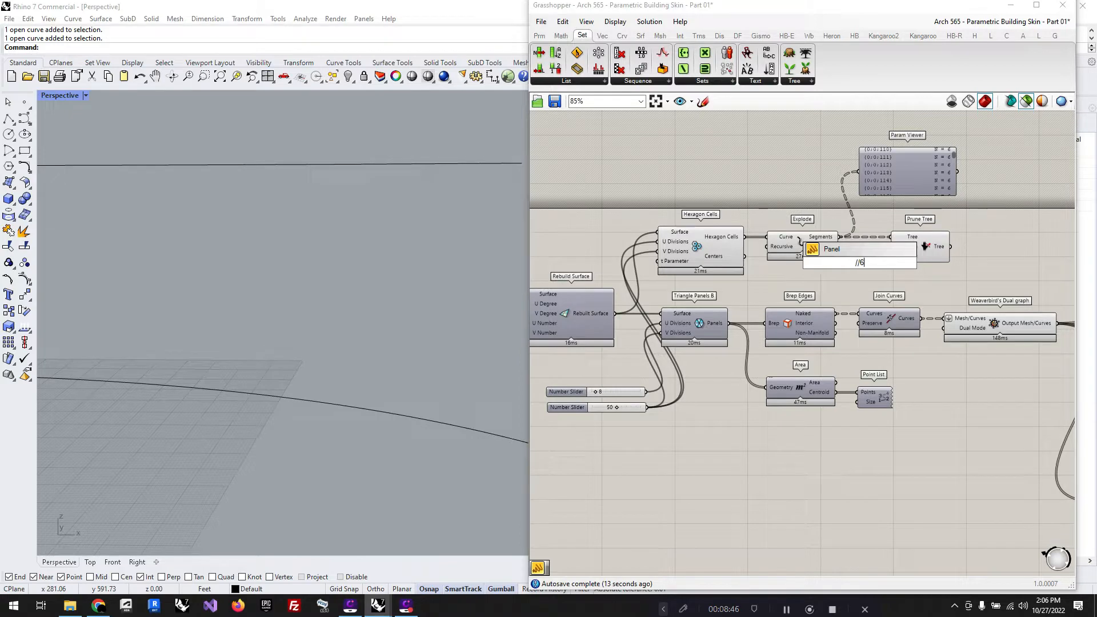
{"action": "key", "text": "Return"}
{"action": "left_click_drag", "start_coordinate": [869, 264], "coordinate": [891, 247]}
{"action": "left_click", "coordinate": [918, 249]}
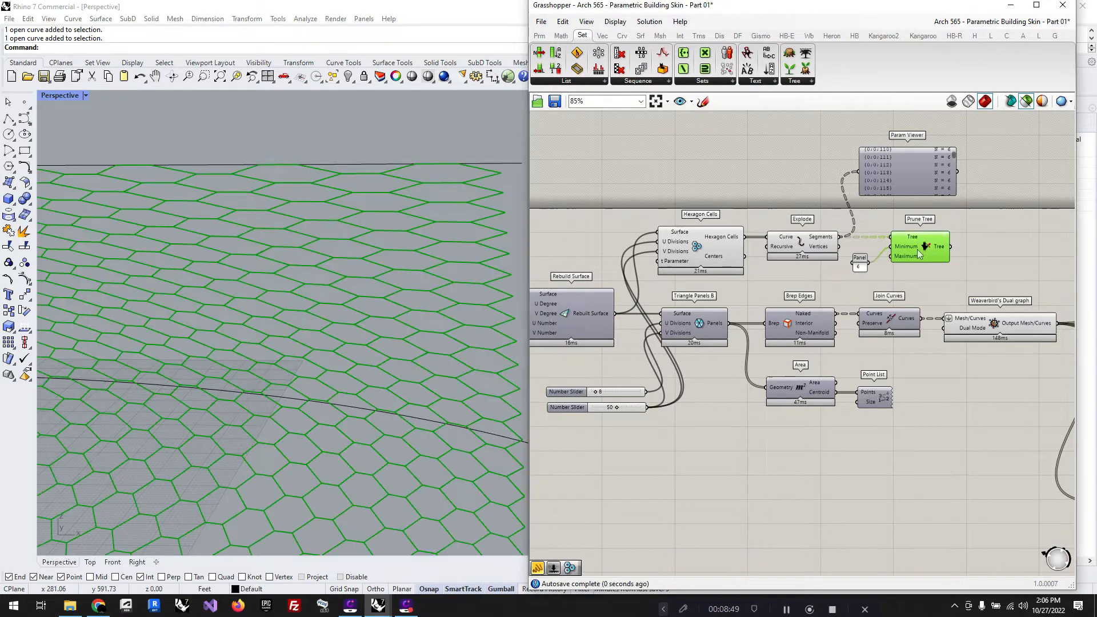
Step: Add a Join Curves component fed by the Prune Tree output and inspect the joined hexagon curves in the model
{"action": "double_click", "coordinate": [992, 253]}
{"action": "type", "text": "join"}
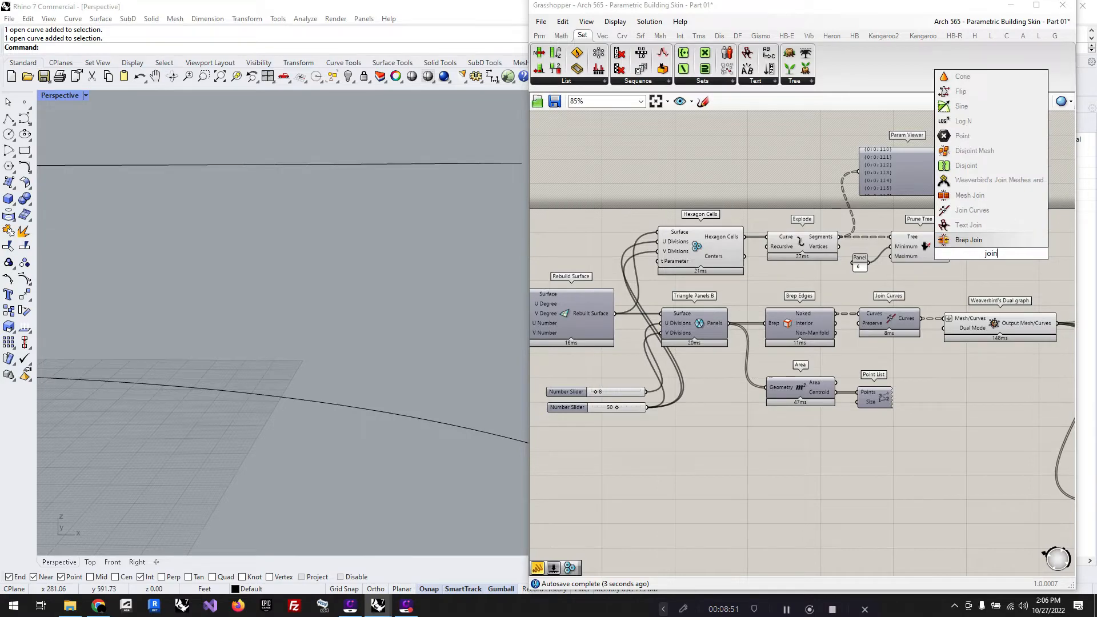
{"action": "left_click", "coordinate": [983, 215]}
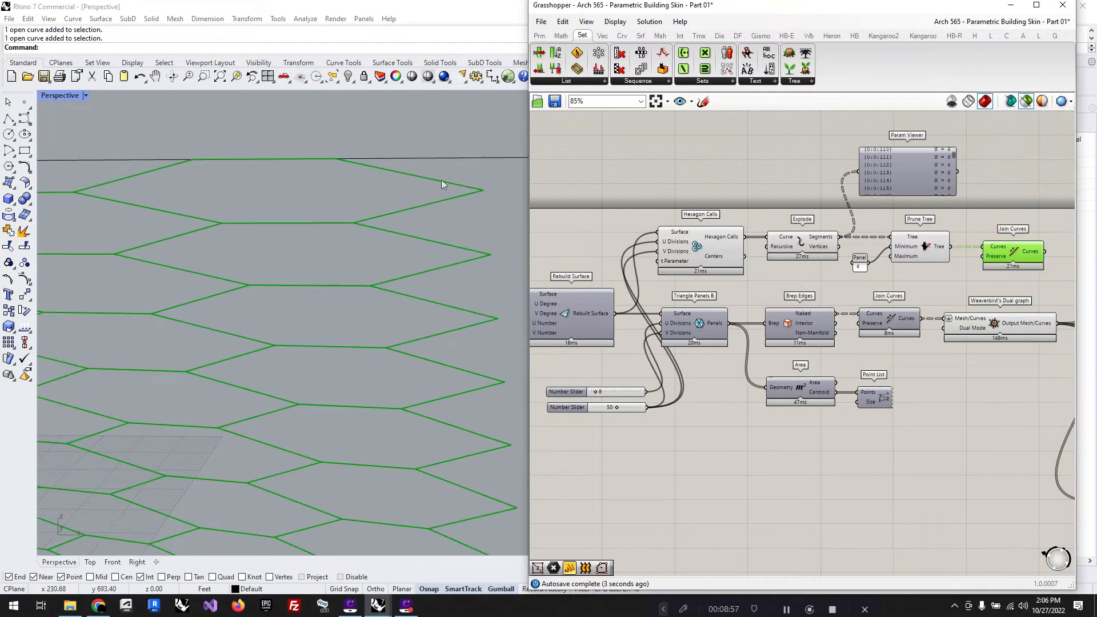
{"action": "scroll", "coordinate": [441, 179], "scroll_direction": "down", "scroll_amount": 3}
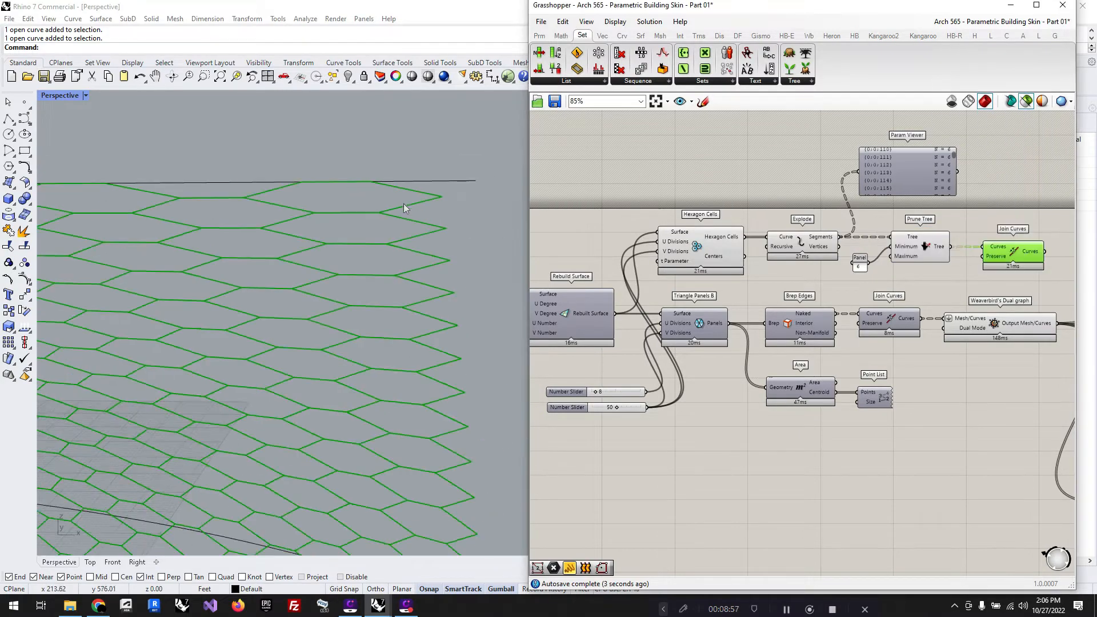
{"action": "scroll", "coordinate": [457, 197], "scroll_direction": "down", "scroll_amount": 3}
{"action": "right_click_drag", "start_coordinate": [351, 359], "coordinate": [462, 347]}
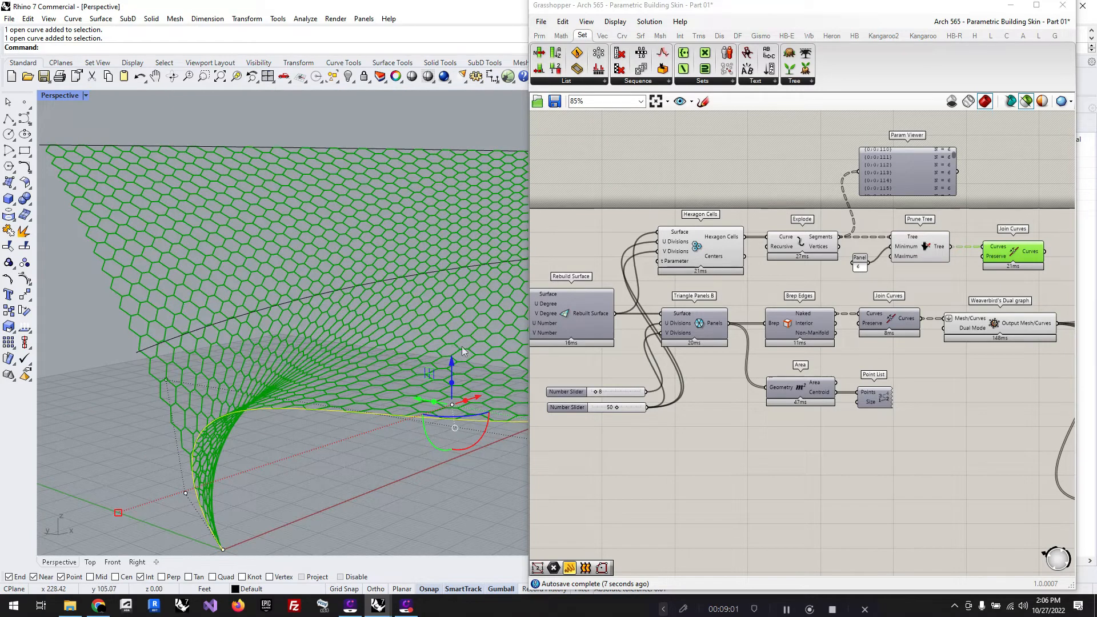
{"action": "left_click_drag", "start_coordinate": [987, 261], "coordinate": [977, 262]}
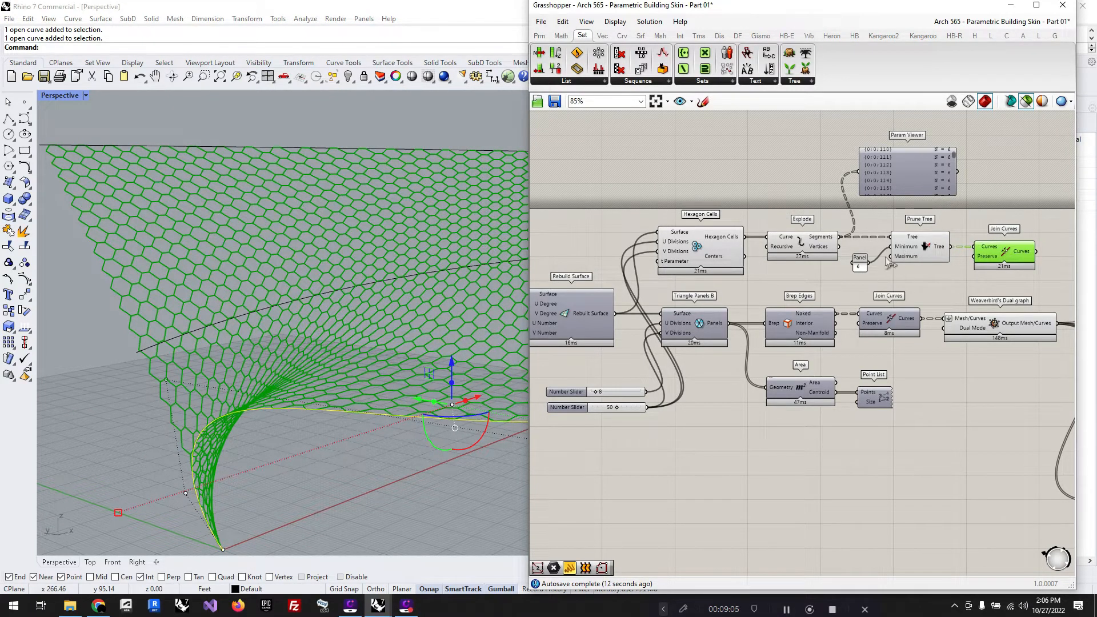
Step: Check the Prune Tree output and input data, and move the Param Viewer farther above the component row
{"action": "mouse_move", "coordinate": [939, 259]}
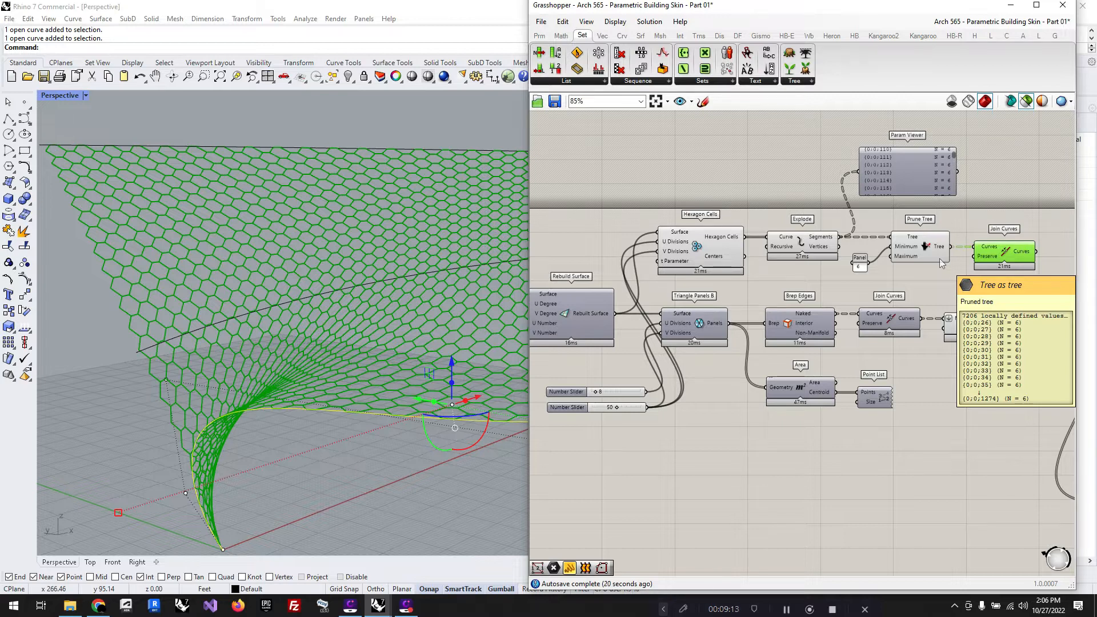
{"action": "mouse_move", "coordinate": [906, 259]}
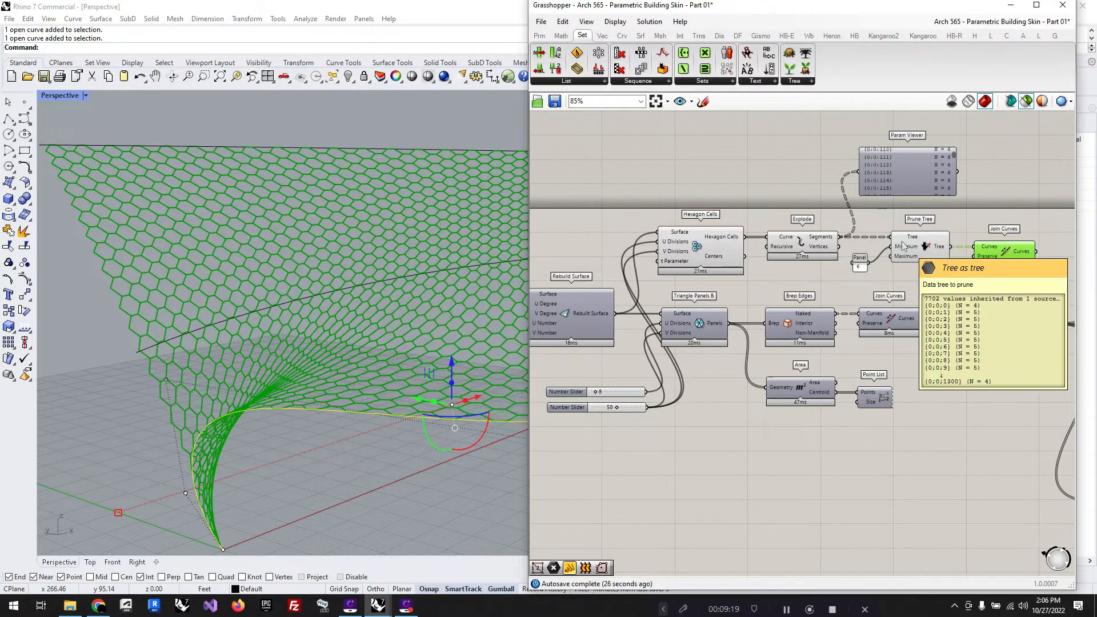
{"action": "scroll", "coordinate": [859, 257], "scroll_direction": "down", "scroll_amount": 1}
{"action": "left_click_drag", "start_coordinate": [919, 184], "coordinate": [946, 131]}
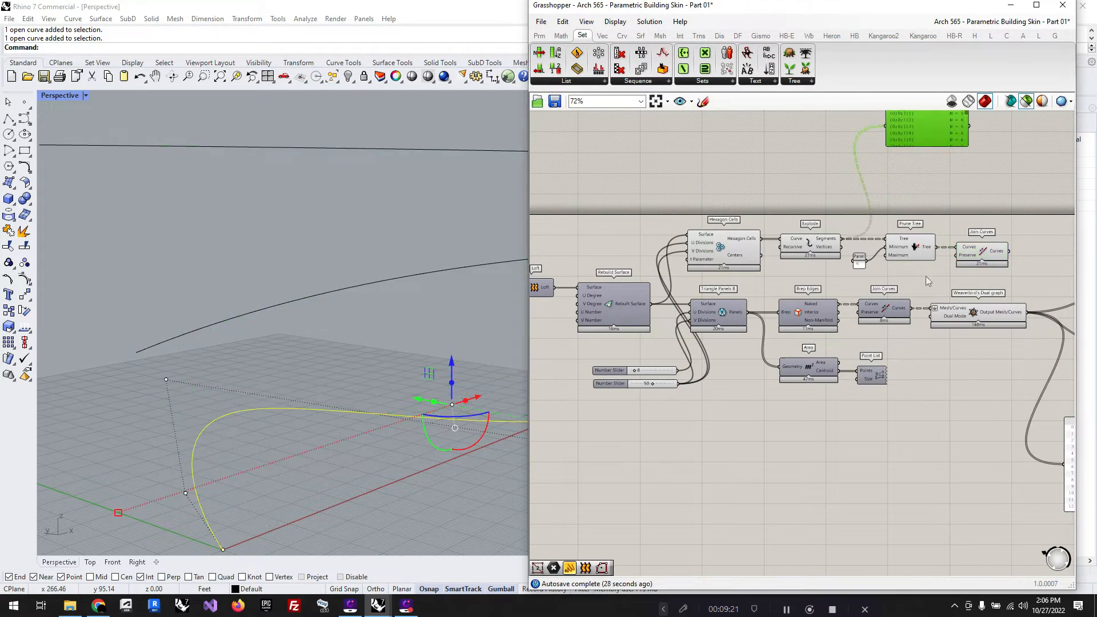
Step: Duplicate the Prune Tree component with its value panel above the original and set the copied panel to 5
{"action": "left_click_drag", "start_coordinate": [926, 277], "coordinate": [882, 180]}
{"action": "left_click", "coordinate": [826, 186]}
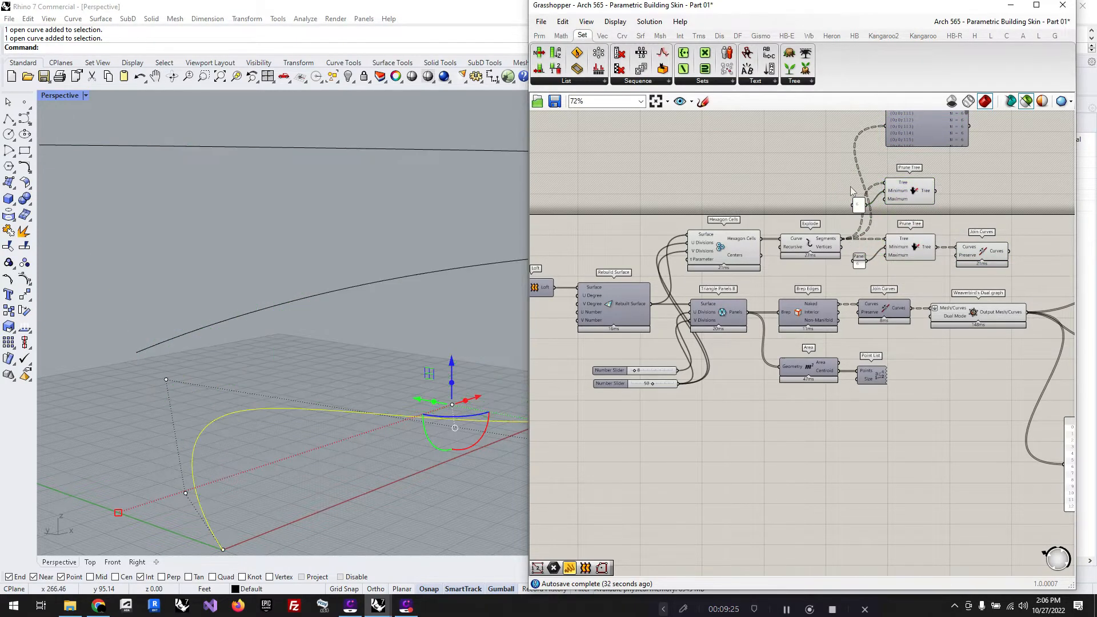
{"action": "scroll", "coordinate": [858, 194], "scroll_direction": "up", "scroll_amount": 4}
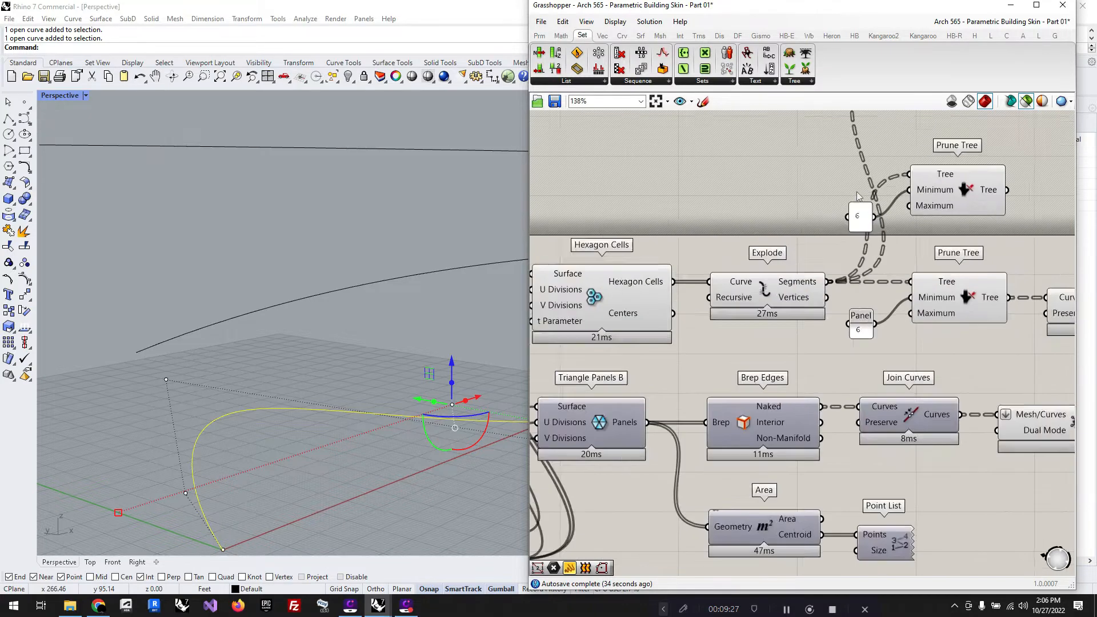
{"action": "double_click", "coordinate": [860, 222]}
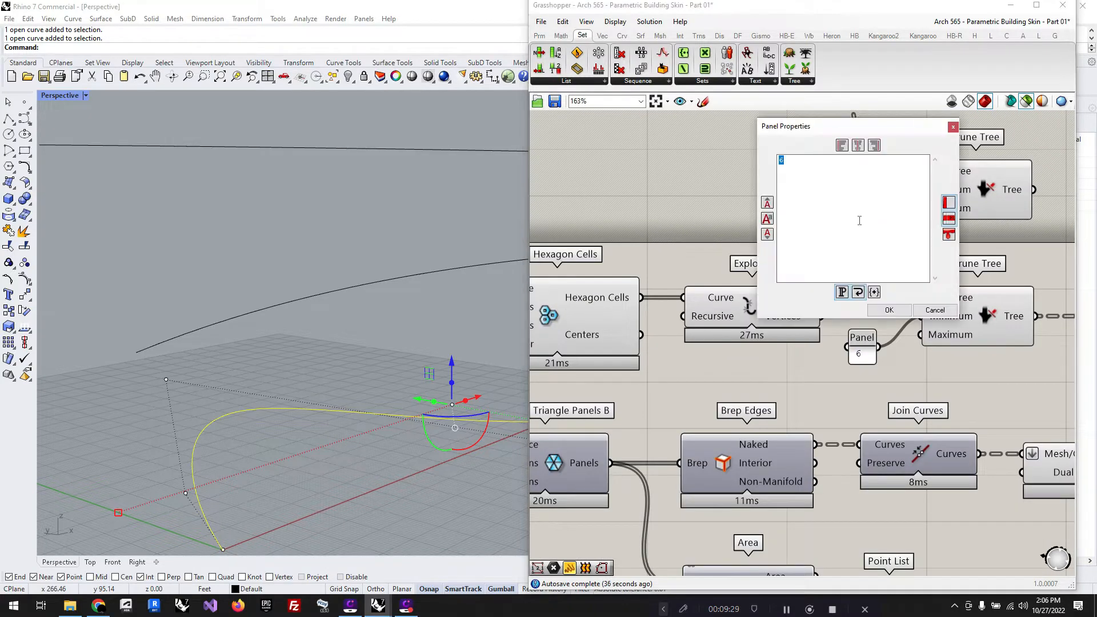
{"action": "left_click", "coordinate": [889, 310]}
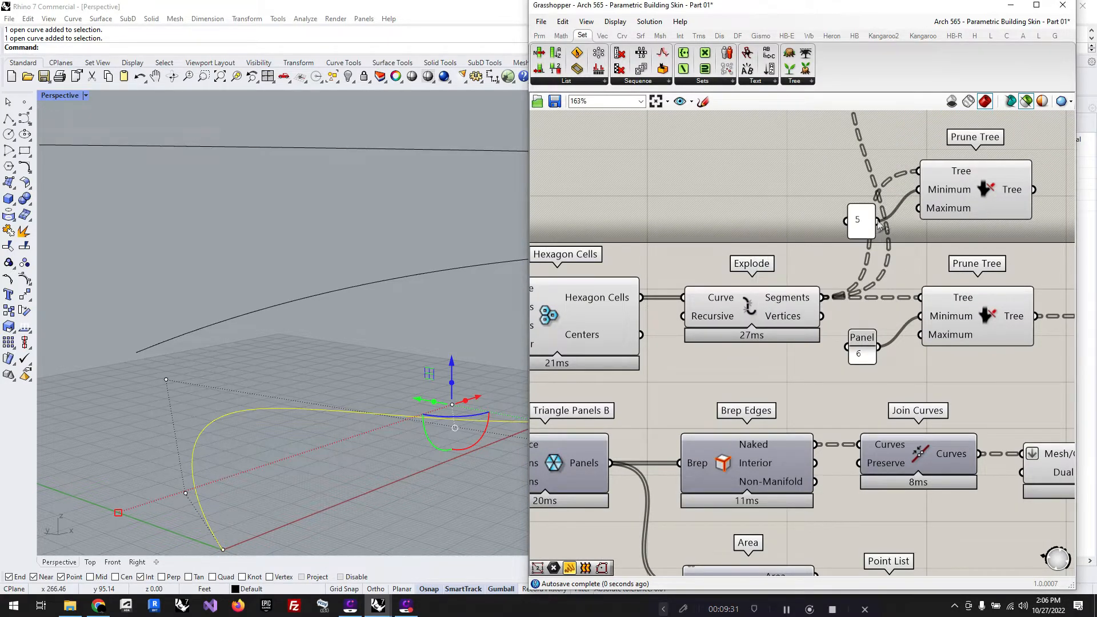
Step: Wire the 5 panel only to the copied Prune Tree's Maximum input, disconnecting it from Minimum, and preview the component's output
{"action": "right_click", "coordinate": [930, 192]}
{"action": "left_click", "coordinate": [921, 191]}
{"action": "left_click_drag", "start_coordinate": [919, 189], "coordinate": [880, 220], "text": "ctrl"}
{"action": "scroll", "coordinate": [766, 203], "scroll_direction": "down", "scroll_amount": 3}
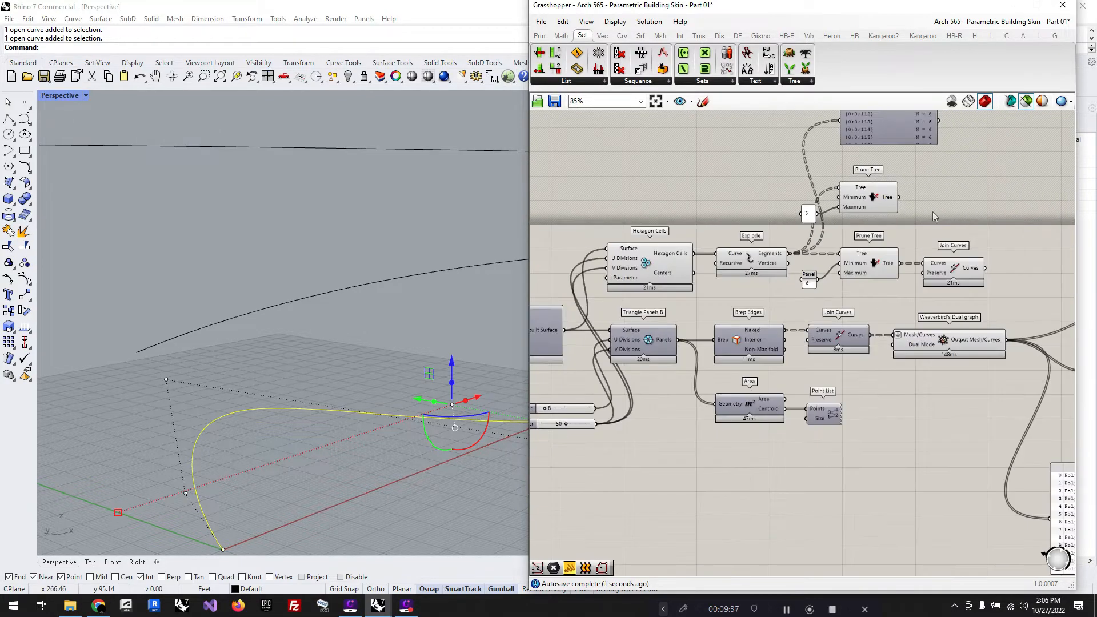
{"action": "left_click", "coordinate": [872, 200]}
{"action": "scroll", "coordinate": [198, 304], "scroll_direction": "down", "scroll_amount": 5}
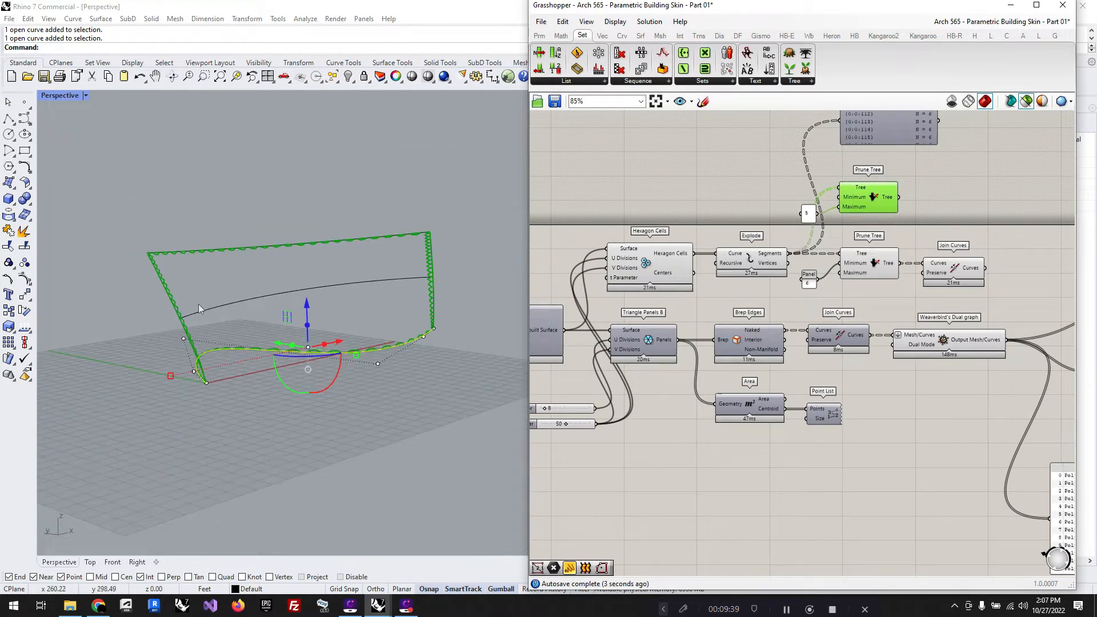
{"action": "mouse_move", "coordinate": [393, 339]}
{"action": "right_mouse_down"}
{"action": "mouse_move", "coordinate": [396, 312]}
{"action": "mouse_move", "coordinate": [386, 335]}
{"action": "right_mouse_up"}
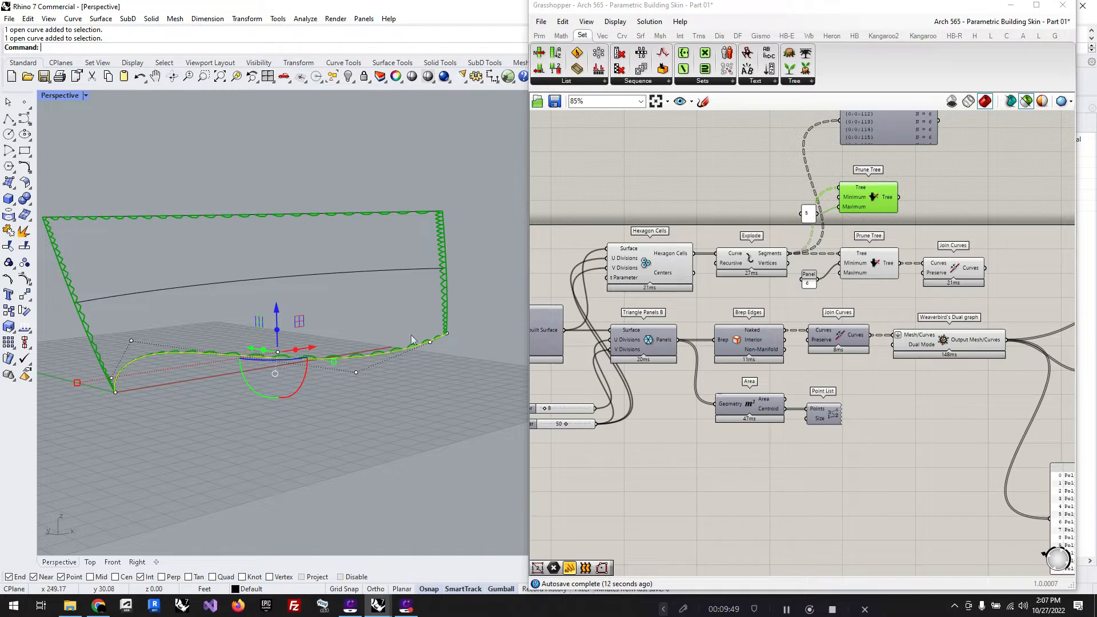
Step: Compare the hexagon cells from Join Curves with those from Weaverbird's Dual Graph in the model preview
{"action": "left_click", "coordinate": [677, 182]}
{"action": "left_click", "coordinate": [954, 269]}
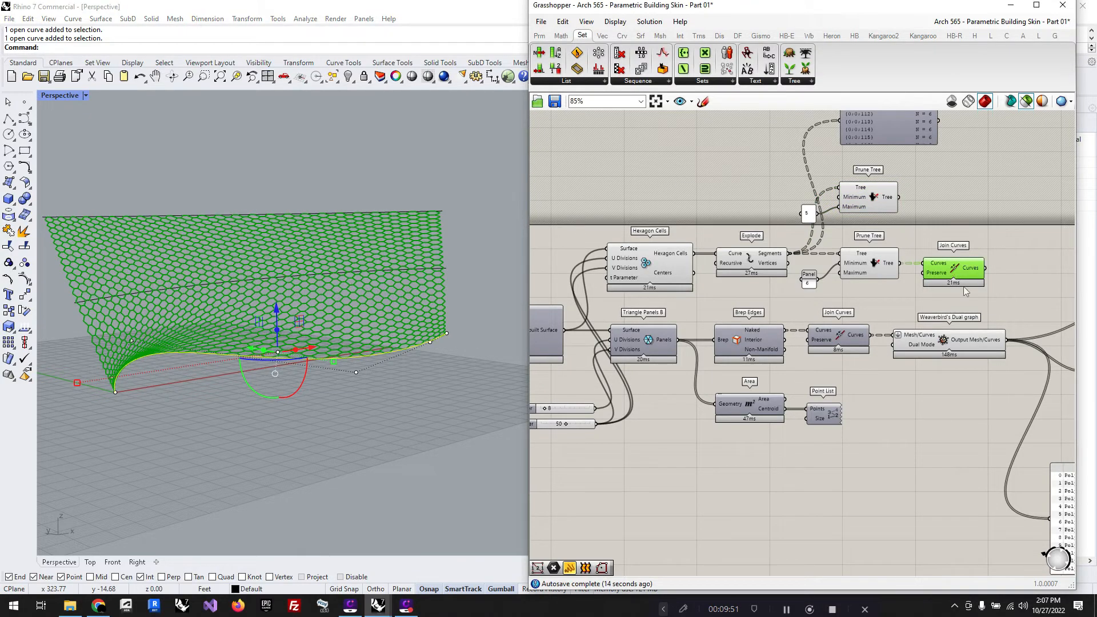
{"action": "left_click", "coordinate": [956, 350]}
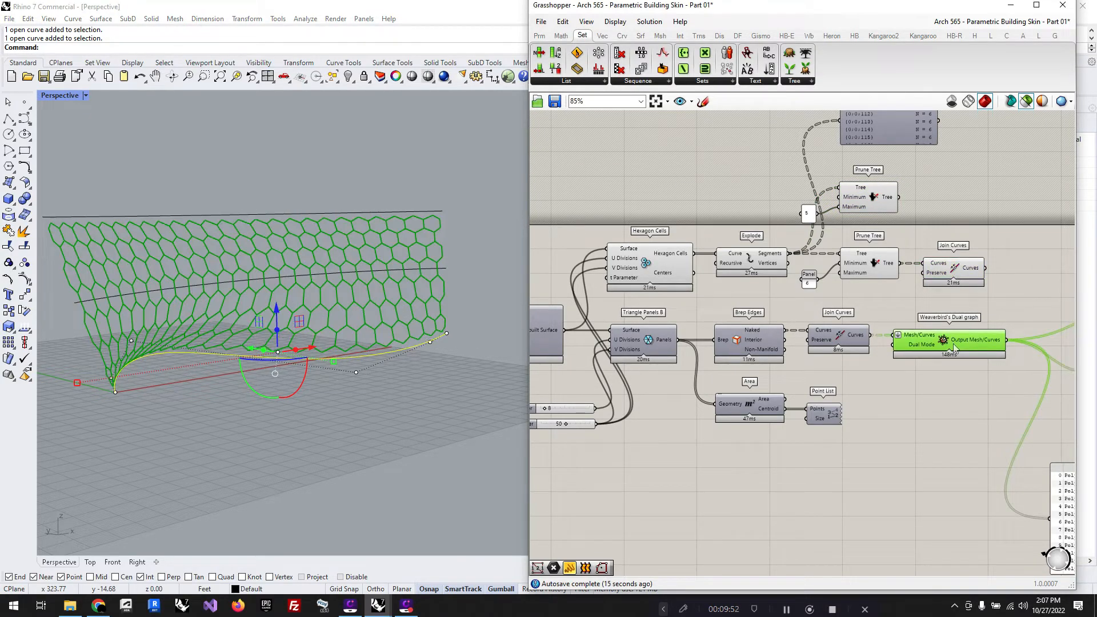
{"action": "left_click", "coordinate": [954, 268]}
{"action": "left_click", "coordinate": [897, 336]}
{"action": "scroll", "coordinate": [627, 243], "scroll_direction": "down", "scroll_amount": 3}
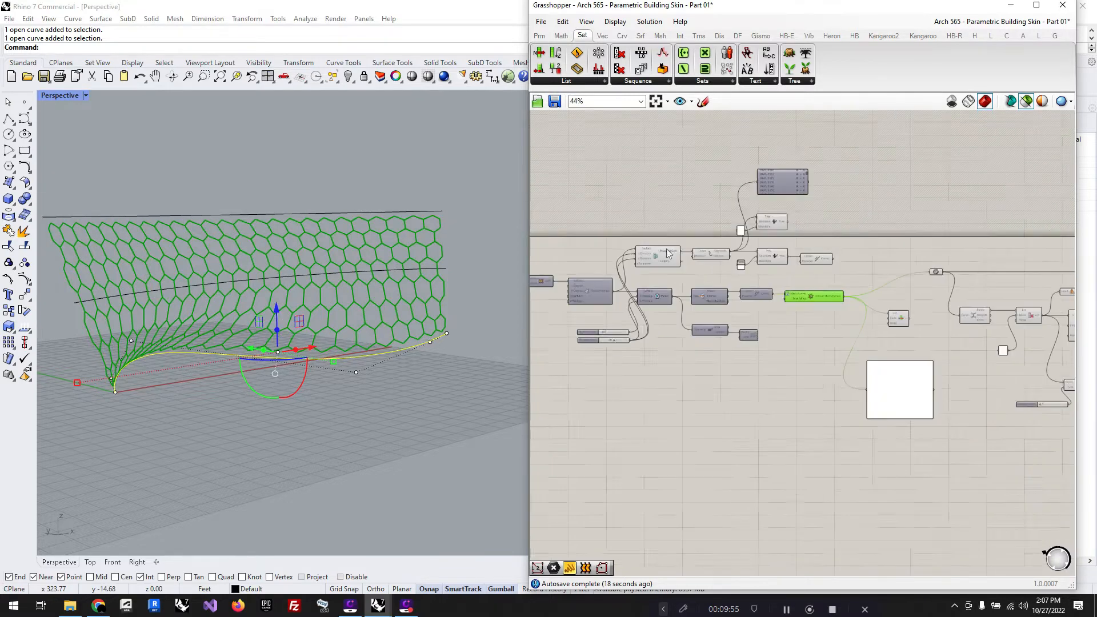
{"action": "left_click", "coordinate": [817, 351]}
{"action": "scroll", "coordinate": [804, 270], "scroll_direction": "up", "scroll_amount": 2}
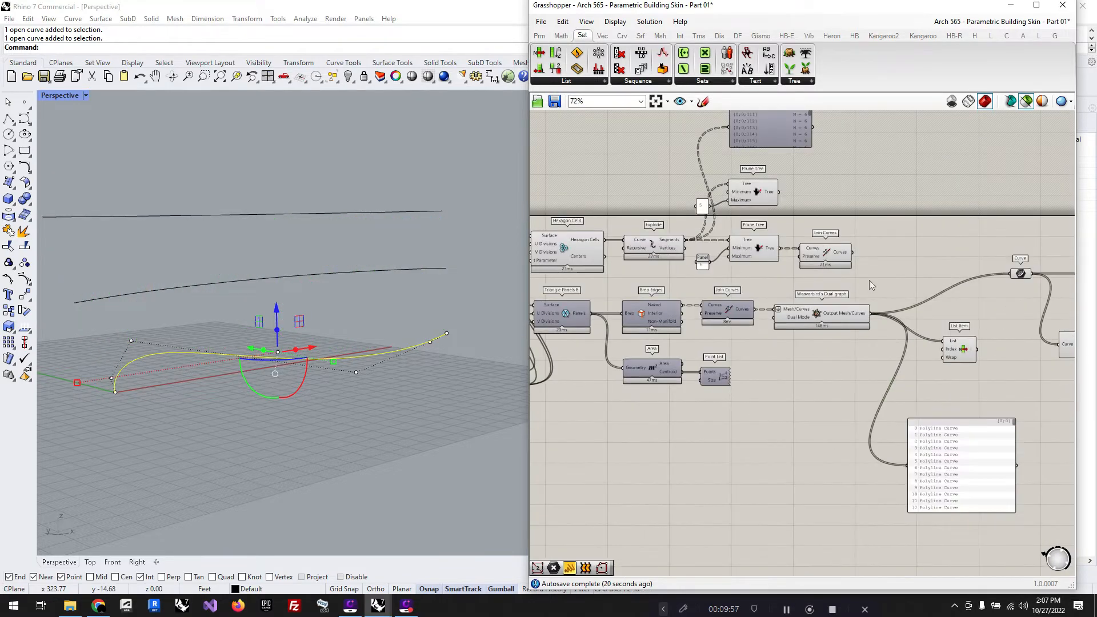
Step: Group the Hexagon Cells, Explode, Prune Tree and Join Curves components, and shift the group and the Param Viewer slightly upward
{"action": "scroll", "coordinate": [873, 277], "scroll_direction": "down", "scroll_amount": 1}
{"action": "left_click_drag", "start_coordinate": [880, 273], "coordinate": [592, 192]}
{"action": "key", "text": "ctrl+g"}
{"action": "left_click", "coordinate": [605, 165]}
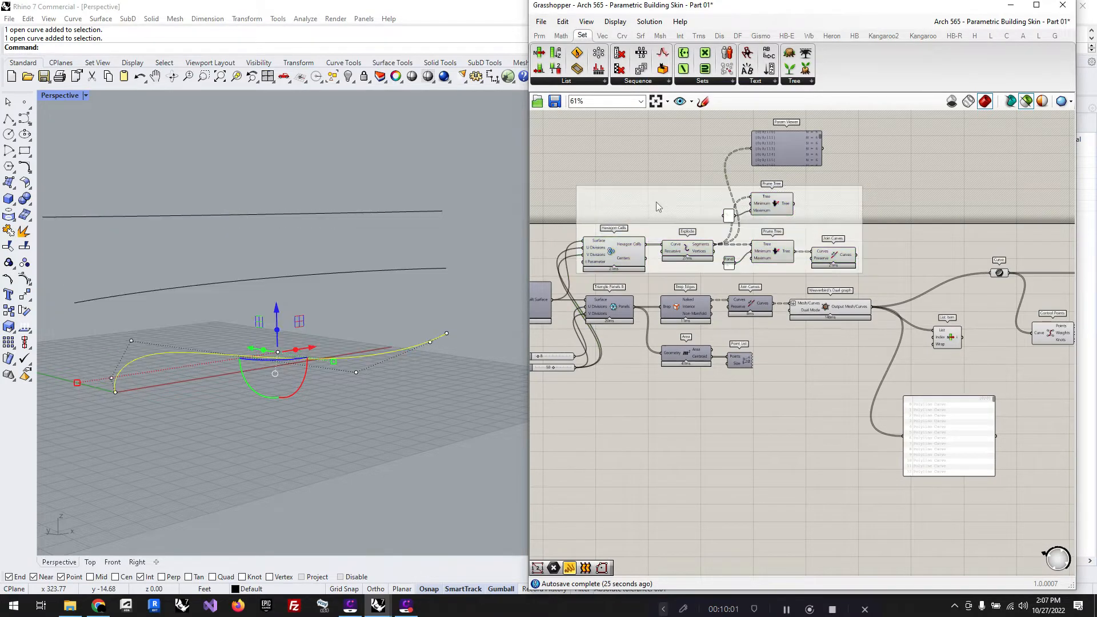
{"action": "left_click_drag", "start_coordinate": [657, 206], "coordinate": [658, 191]}
{"action": "left_click_drag", "start_coordinate": [802, 150], "coordinate": [797, 141]}
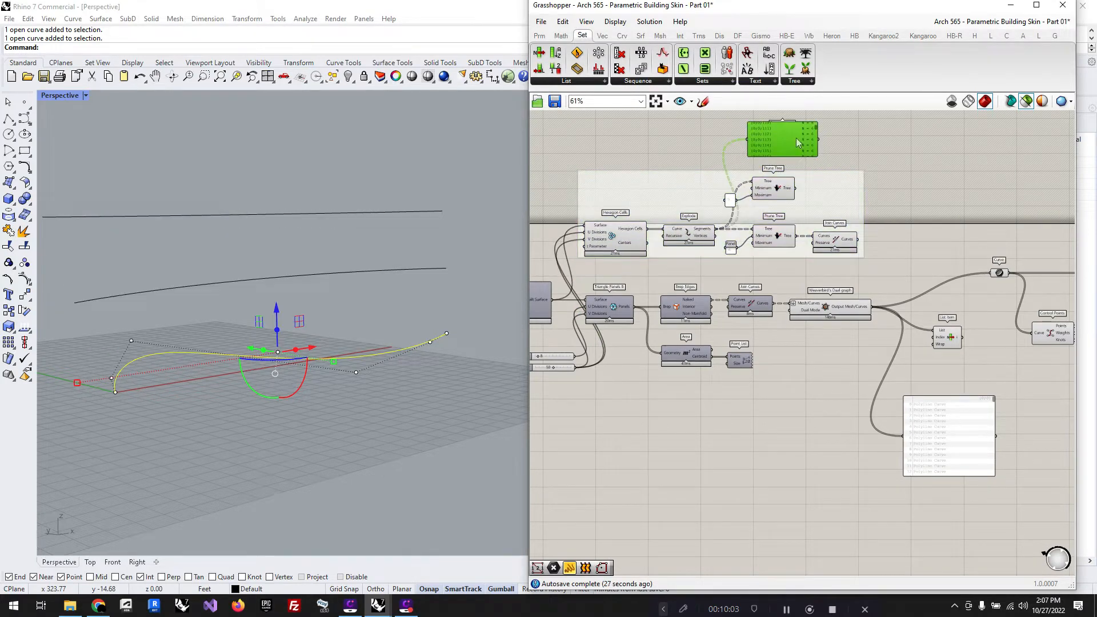
Step: Move the hexagon-cell group together with the Param Viewer farther up, clear of the main component rows
{"action": "scroll", "coordinate": [797, 139], "scroll_direction": "down", "scroll_amount": 3}
{"action": "left_click_drag", "start_coordinate": [903, 243], "coordinate": [720, 142]}
{"action": "left_click_drag", "start_coordinate": [738, 216], "coordinate": [741, 185]}
{"action": "left_click", "coordinate": [789, 223]}
{"action": "scroll", "coordinate": [789, 223], "scroll_direction": "down", "scroll_amount": 2}
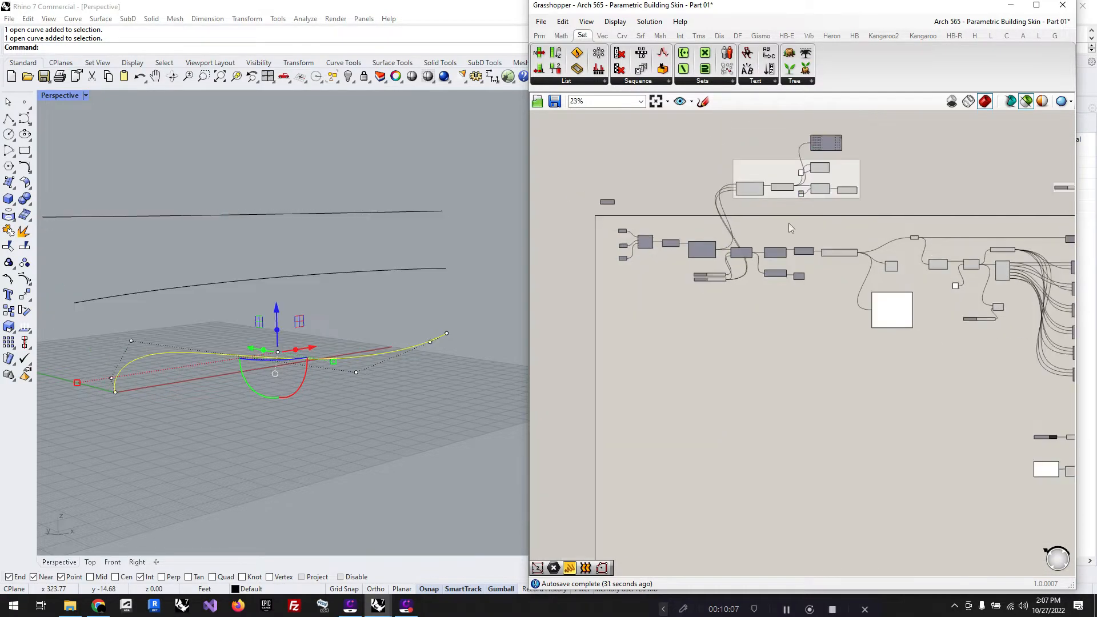
{"action": "scroll", "coordinate": [816, 173], "scroll_direction": "up", "scroll_amount": 2}
{"action": "scroll", "coordinate": [913, 270], "scroll_direction": "down", "scroll_amount": 4}
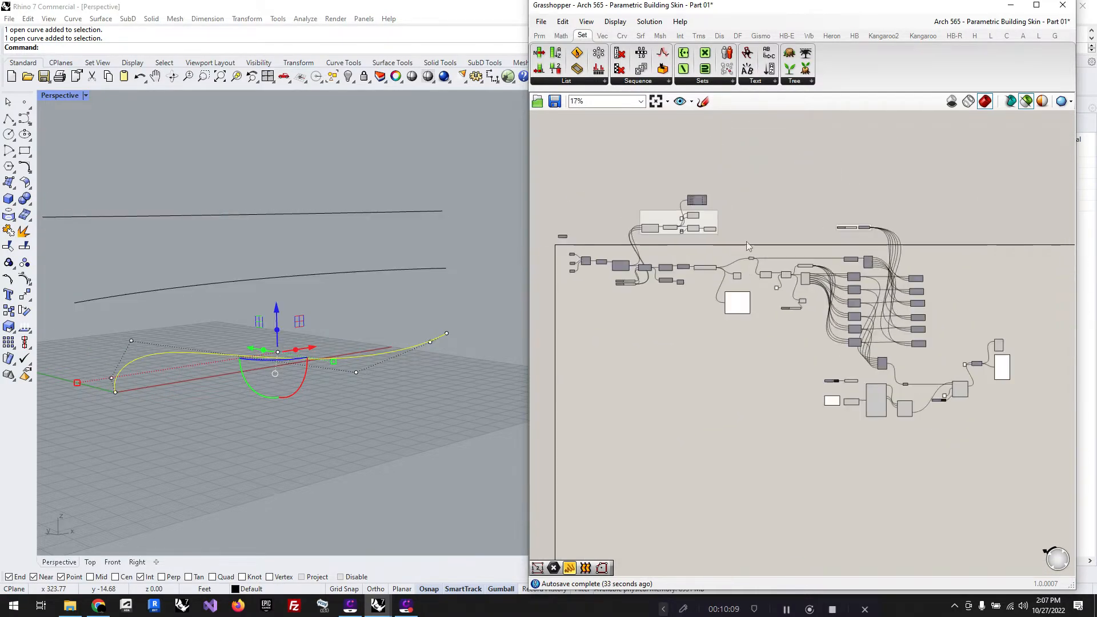
Step: Turn off the preview of the components in the hexagon-cell group
{"action": "left_click_drag", "start_coordinate": [723, 246], "coordinate": [611, 184]}
{"action": "middle_click", "coordinate": [611, 184]}
{"action": "left_click", "coordinate": [646, 150]}
{"action": "left_click", "coordinate": [724, 146]}
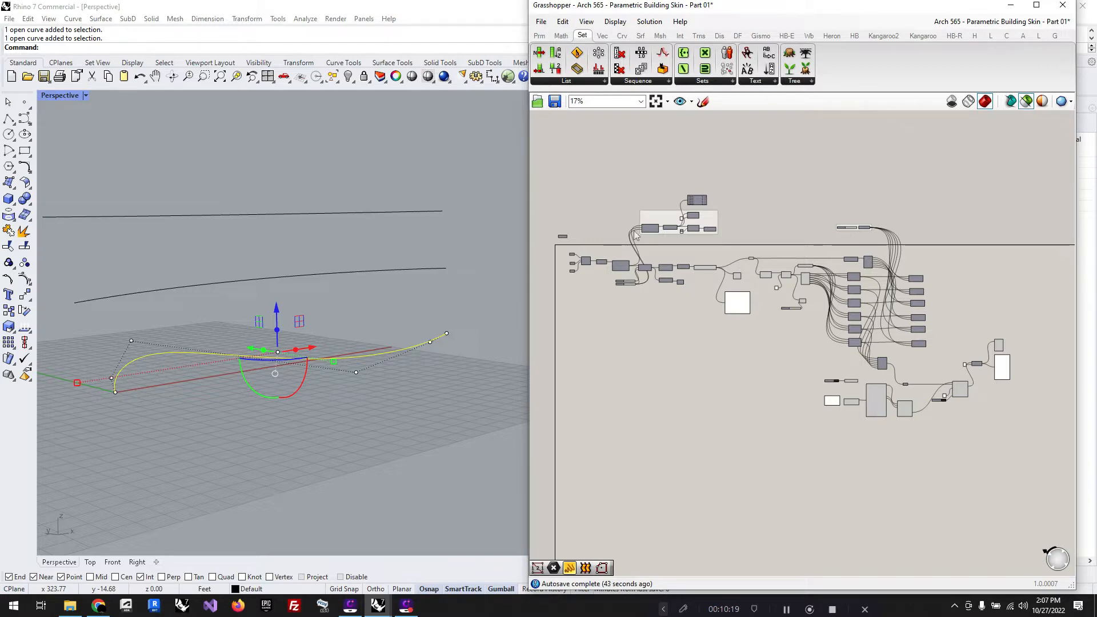
Step: Preview the Merge component that collects the six 4Point Surface outputs and examine its Result data tree
{"action": "scroll", "coordinate": [665, 237], "scroll_direction": "down", "scroll_amount": 2}
{"action": "scroll", "coordinate": [914, 322], "scroll_direction": "up", "scroll_amount": 3}
{"action": "scroll", "coordinate": [763, 333], "scroll_direction": "up", "scroll_amount": 7}
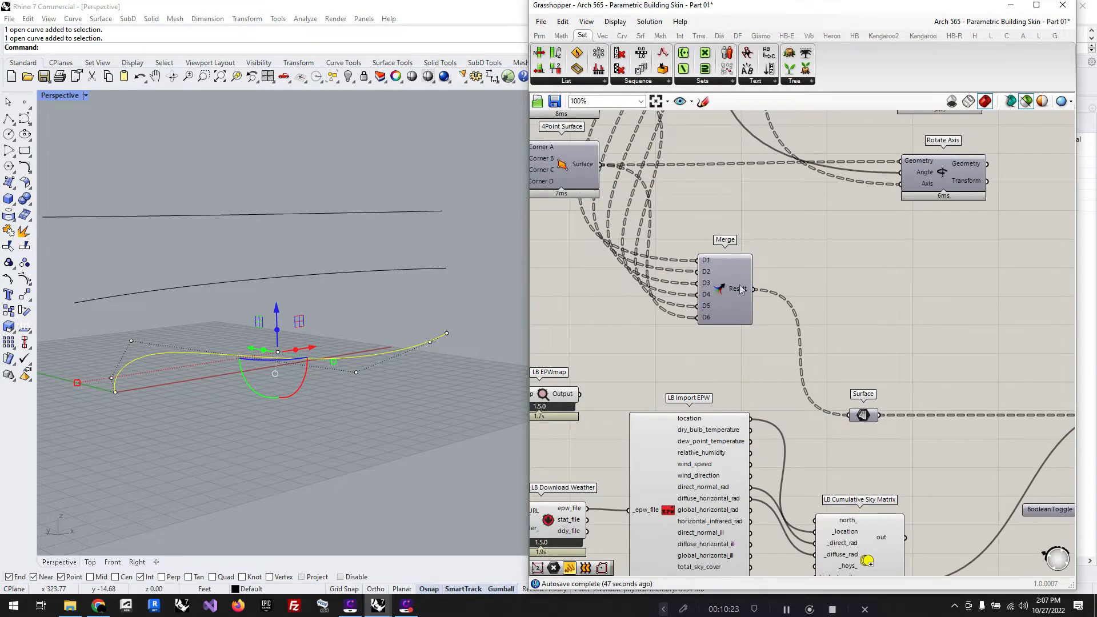
{"action": "left_click", "coordinate": [737, 287]}
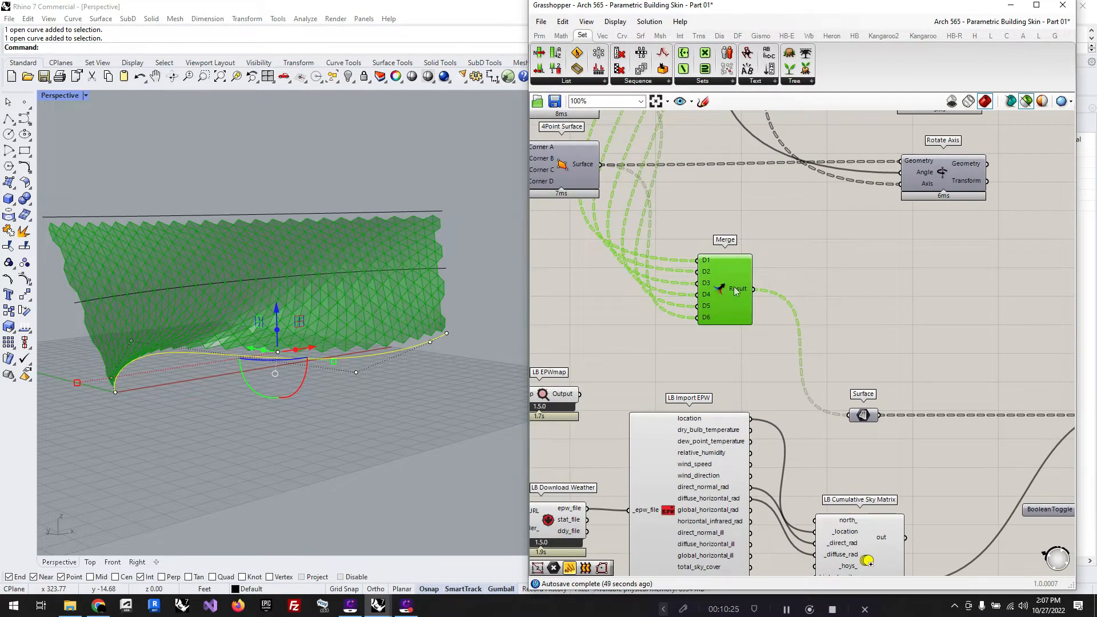
{"action": "mouse_move", "coordinate": [736, 290]}
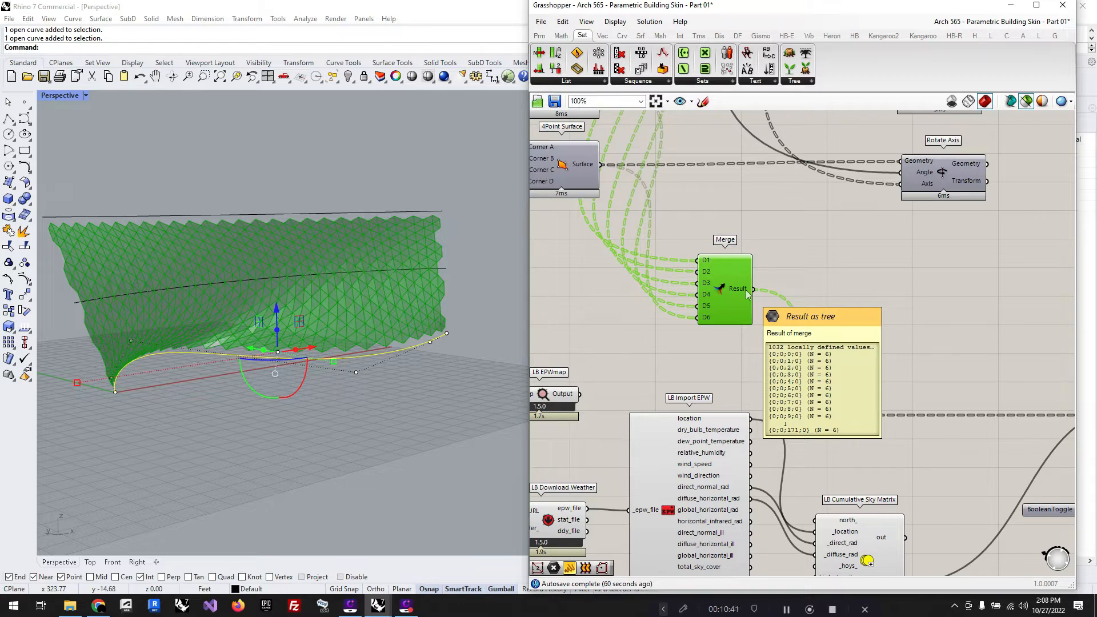
Step: Follow the definition to LB Incident Radiation and examine the Chunks output and List input of Partition List
{"action": "scroll", "coordinate": [691, 241], "scroll_direction": "down", "scroll_amount": 4}
{"action": "scroll", "coordinate": [829, 399], "scroll_direction": "up", "scroll_amount": 4}
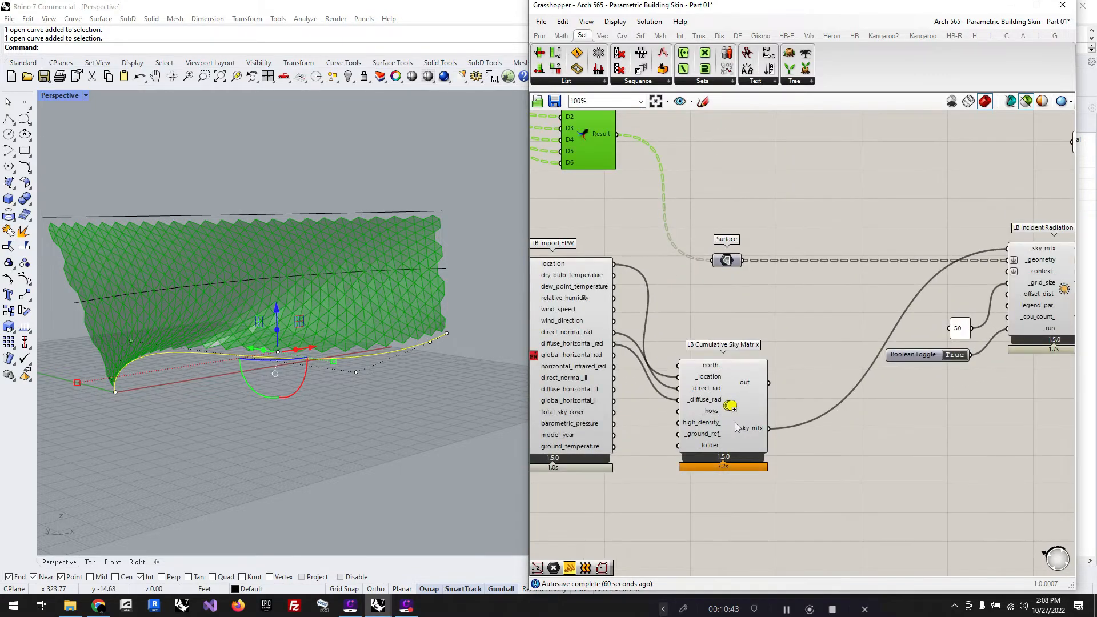
{"action": "scroll", "coordinate": [634, 420], "scroll_direction": "down", "scroll_amount": 5}
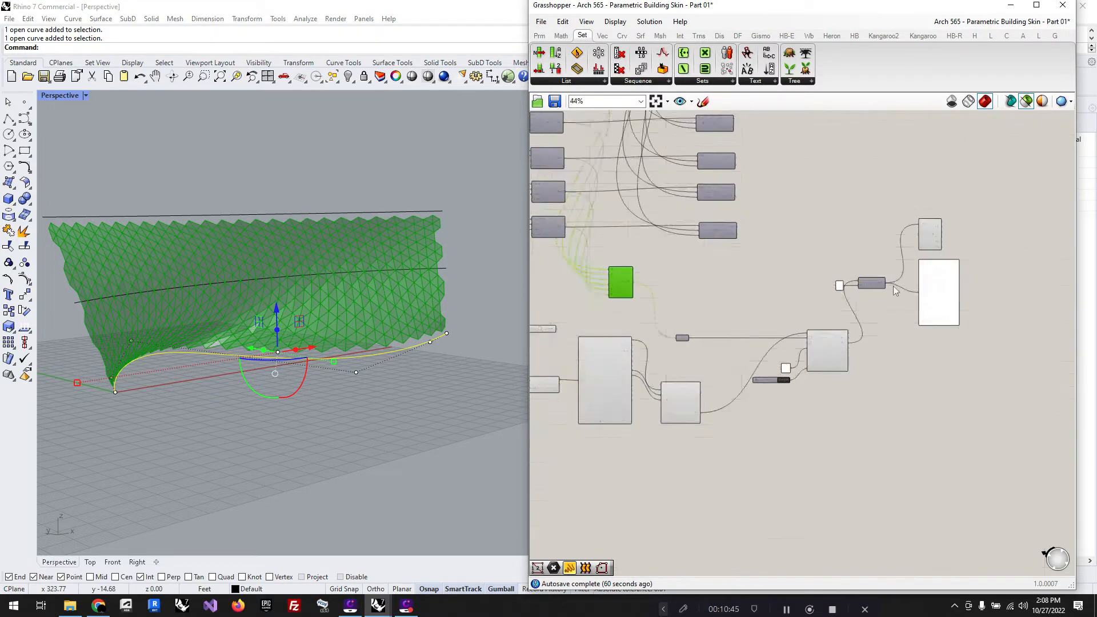
{"action": "scroll", "coordinate": [894, 289], "scroll_direction": "up", "scroll_amount": 5}
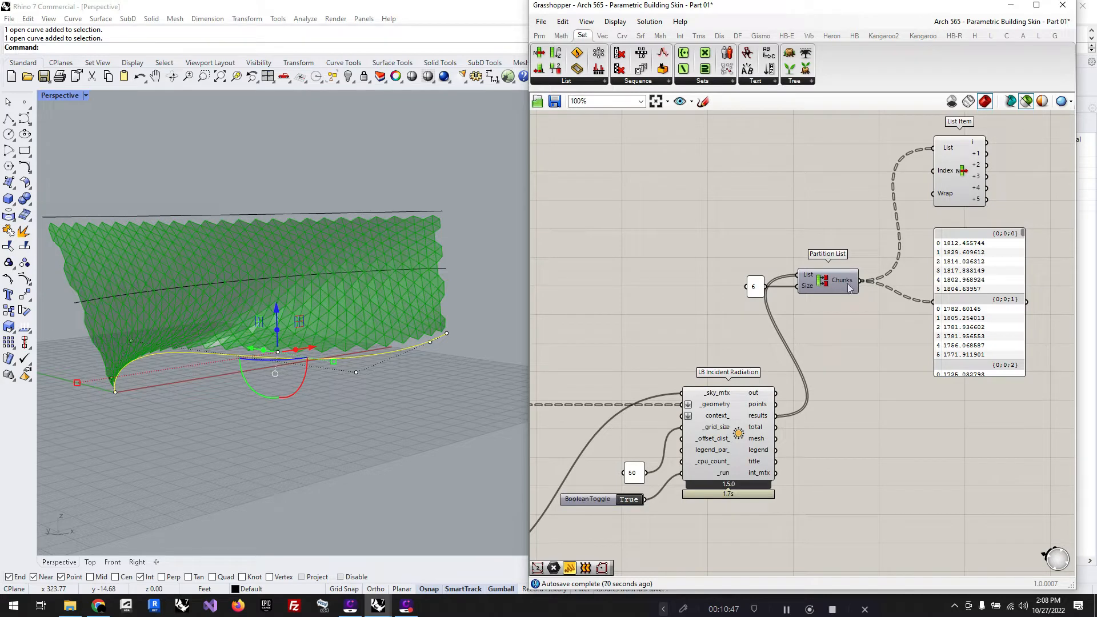
{"action": "mouse_move", "coordinate": [849, 285]}
{"action": "mouse_move", "coordinate": [809, 282]}
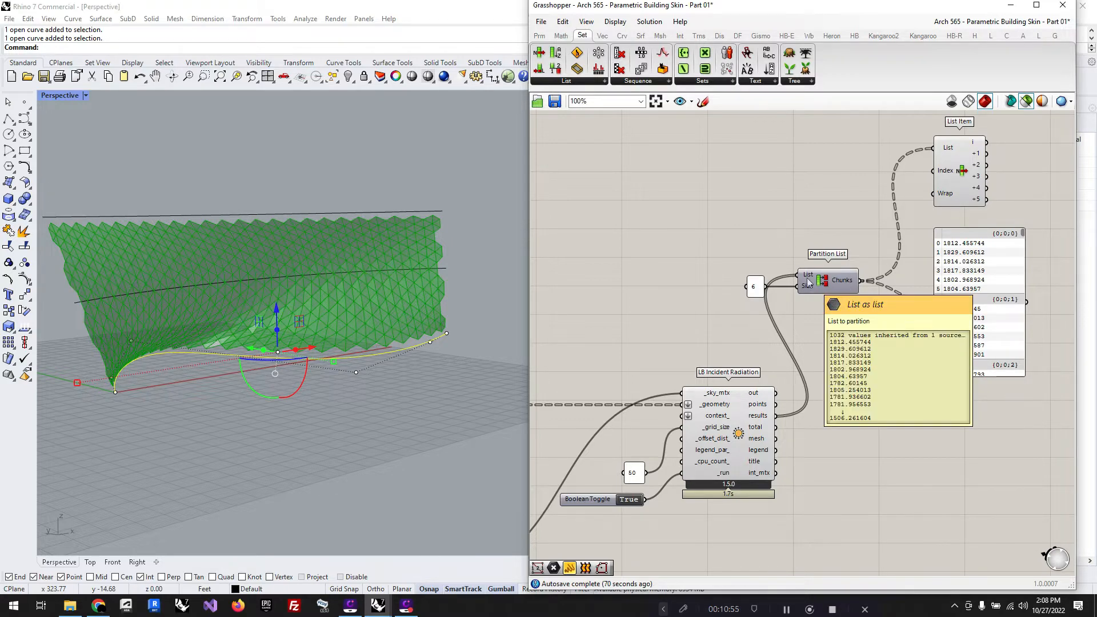
Step: Delete the Partition List, its size panel, the List Item and the values panel that follow LB Incident Radiation
{"action": "scroll", "coordinate": [809, 282], "scroll_direction": "down", "scroll_amount": 4}
{"action": "left_click_drag", "start_coordinate": [999, 310], "coordinate": [713, 168]}
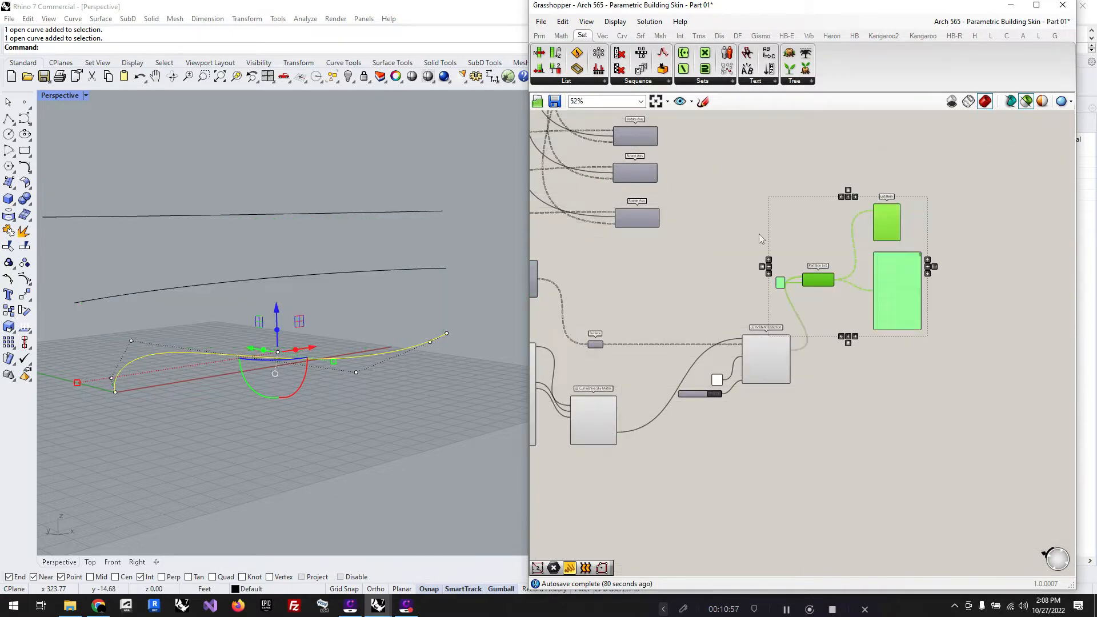
{"action": "key", "text": "Delete"}
{"action": "scroll", "coordinate": [873, 348], "scroll_direction": "down", "scroll_amount": 2}
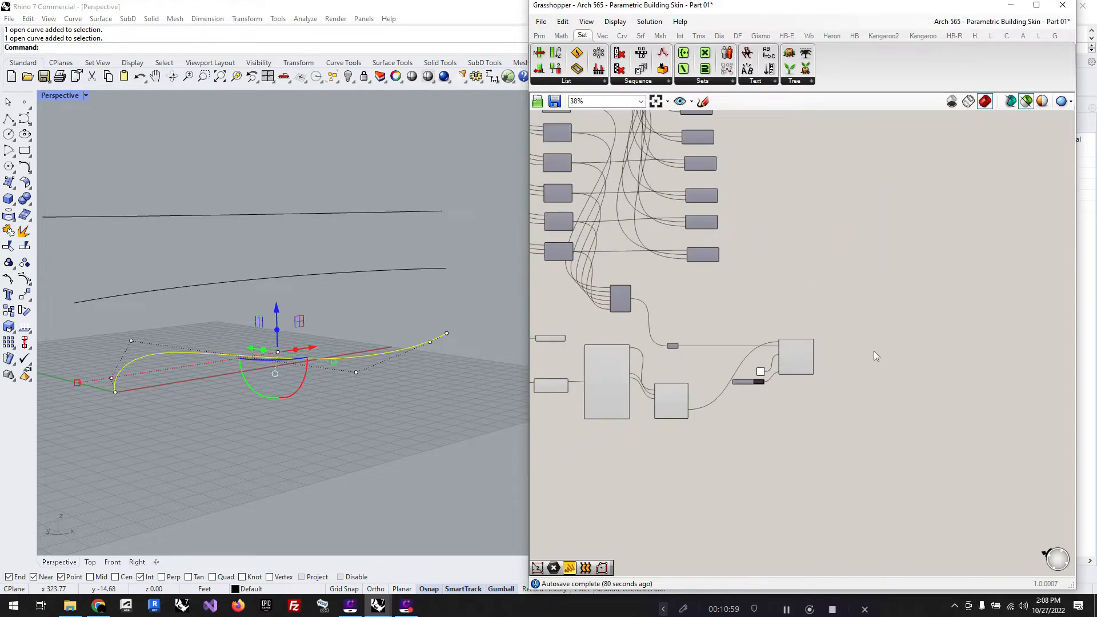
Step: Examine the last Rotate Axis component's Angle input and preview the merged triangular surfaces
{"action": "scroll", "coordinate": [590, 318], "scroll_direction": "up", "scroll_amount": 3}
{"action": "scroll", "coordinate": [627, 310], "scroll_direction": "up", "scroll_amount": 3}
{"action": "scroll", "coordinate": [673, 269], "scroll_direction": "down", "scroll_amount": 4}
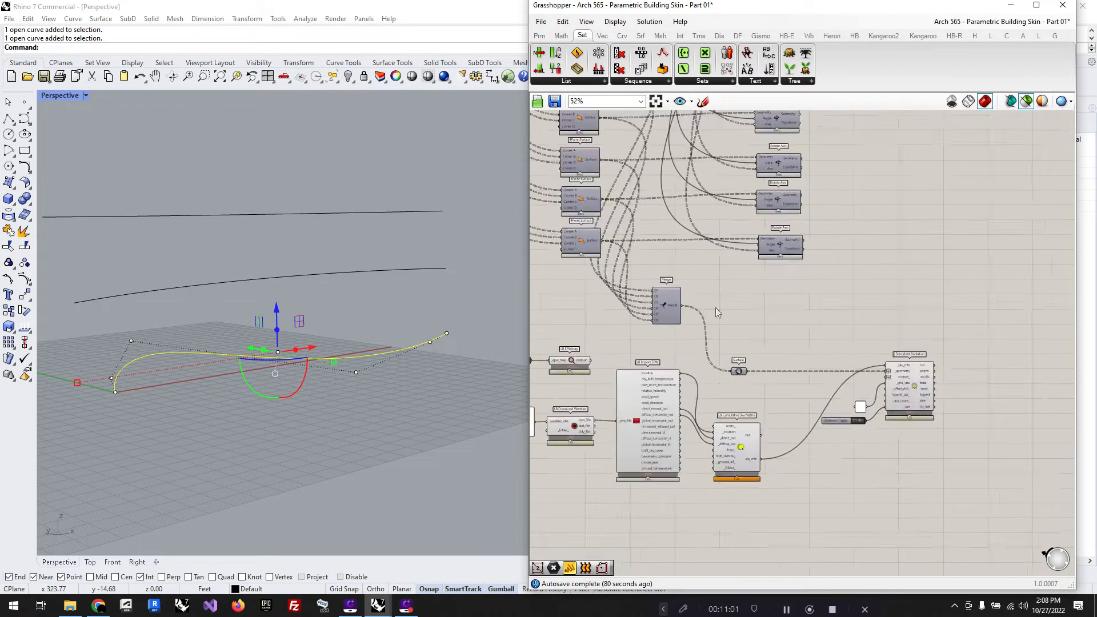
{"action": "scroll", "coordinate": [787, 245], "scroll_direction": "up", "scroll_amount": 6}
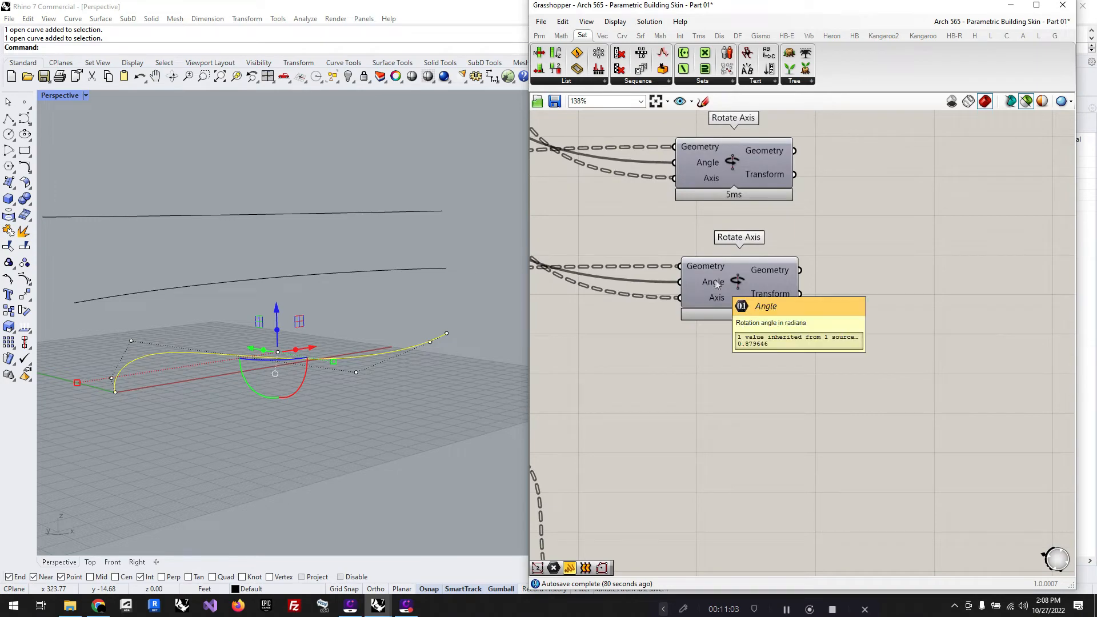
{"action": "scroll", "coordinate": [868, 225], "scroll_direction": "down", "scroll_amount": 4}
{"action": "scroll", "coordinate": [720, 318], "scroll_direction": "up", "scroll_amount": 3}
{"action": "left_click", "coordinate": [699, 303]}
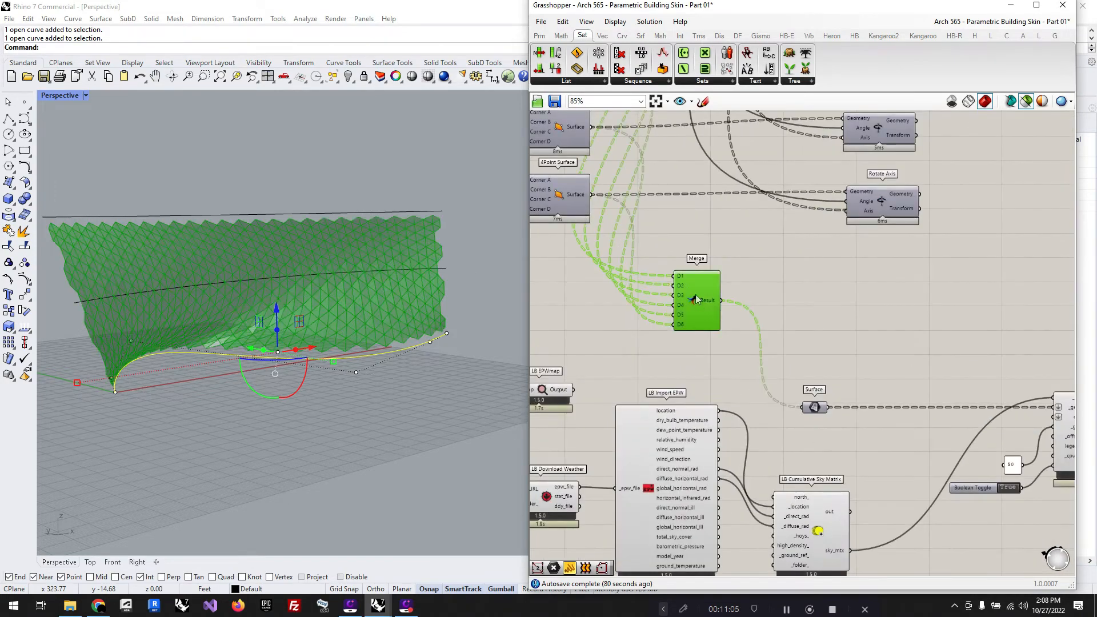
Step: Compare the preview of the six Rotate Axis outputs with the unrotated panels from the Merge component
{"action": "scroll", "coordinate": [760, 324], "scroll_direction": "down", "scroll_amount": 5}
{"action": "scroll", "coordinate": [765, 328], "scroll_direction": "up", "scroll_amount": 3}
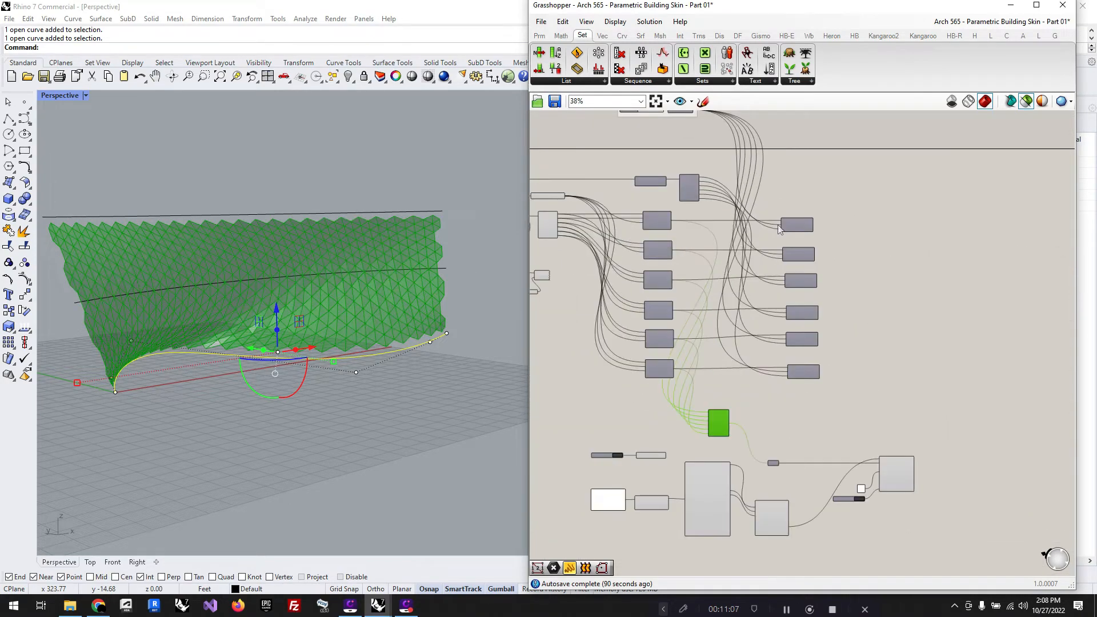
{"action": "left_click_drag", "start_coordinate": [867, 388], "coordinate": [788, 216]}
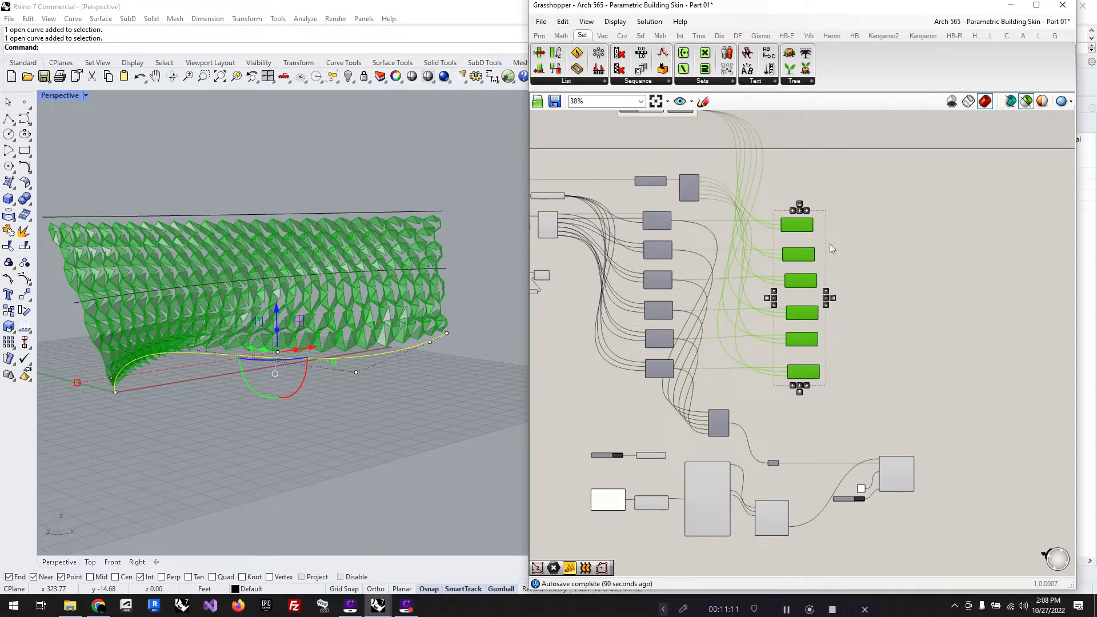
{"action": "left_click", "coordinate": [1012, 303]}
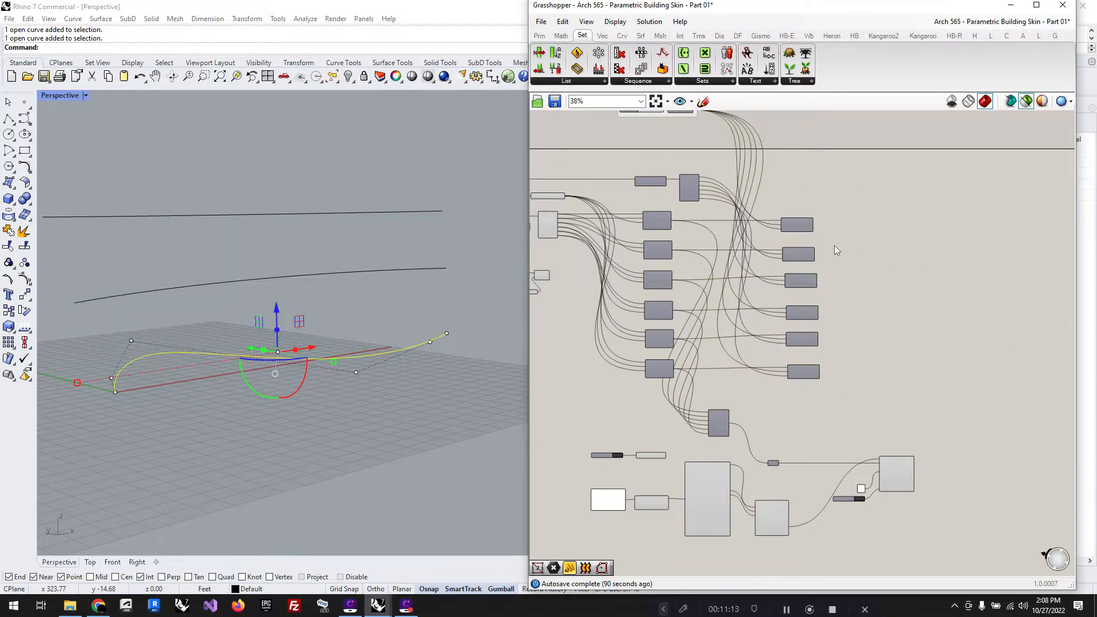
{"action": "scroll", "coordinate": [834, 249], "scroll_direction": "down", "scroll_amount": 2}
{"action": "scroll", "coordinate": [790, 376], "scroll_direction": "up", "scroll_amount": 5}
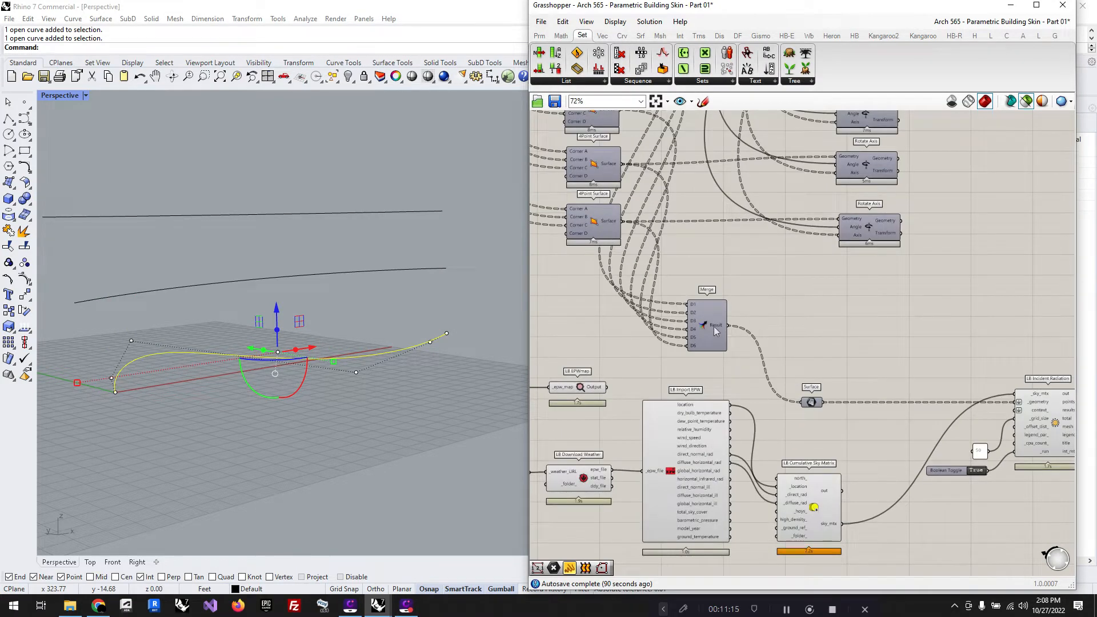
{"action": "left_click", "coordinate": [716, 333]}
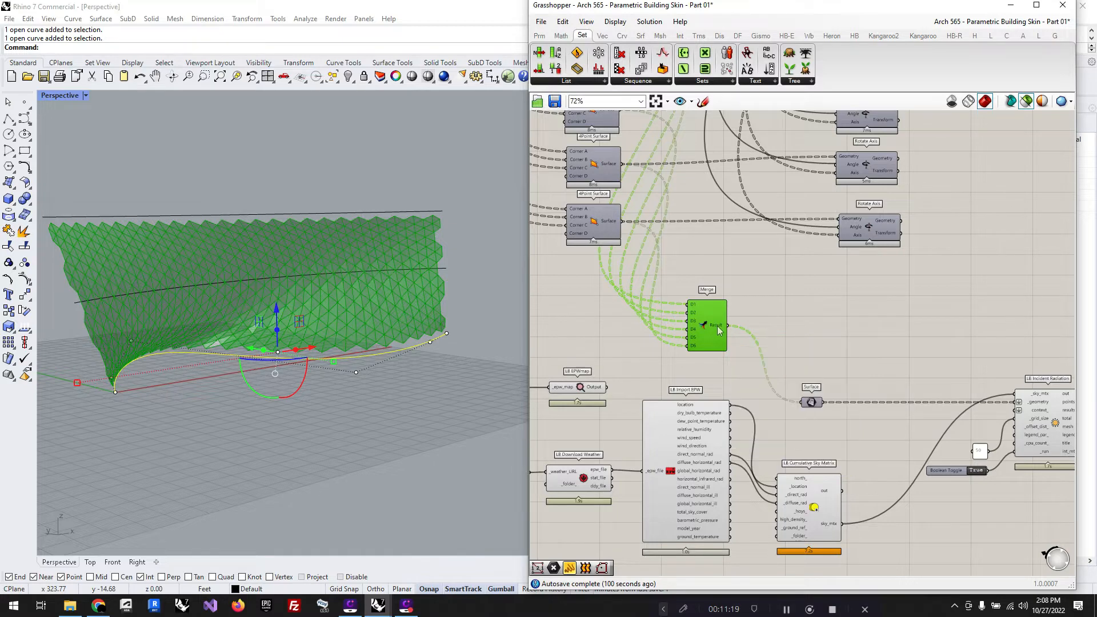
{"action": "scroll", "coordinate": [719, 330], "scroll_direction": "up", "scroll_amount": 4}
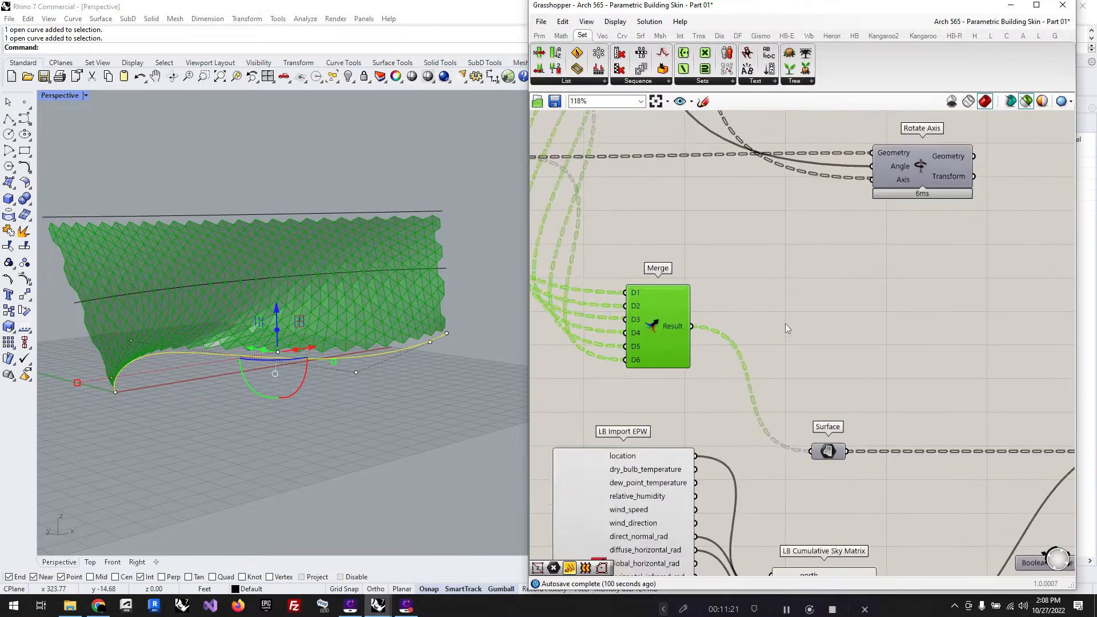
{"action": "mouse_move", "coordinate": [660, 333]}
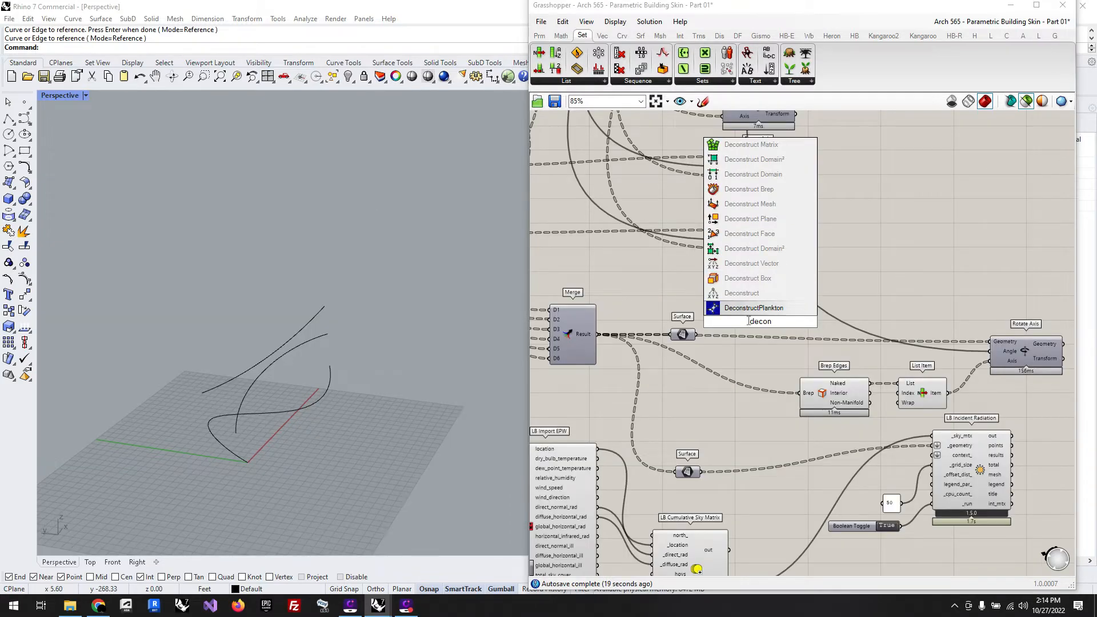
Step: Add a Deconstruct Brep component fed by the merged panels' Surface parameter and examine its Edges output
{"action": "left_click", "coordinate": [749, 189]}
{"action": "left_click_drag", "start_coordinate": [696, 335], "coordinate": [738, 341]}
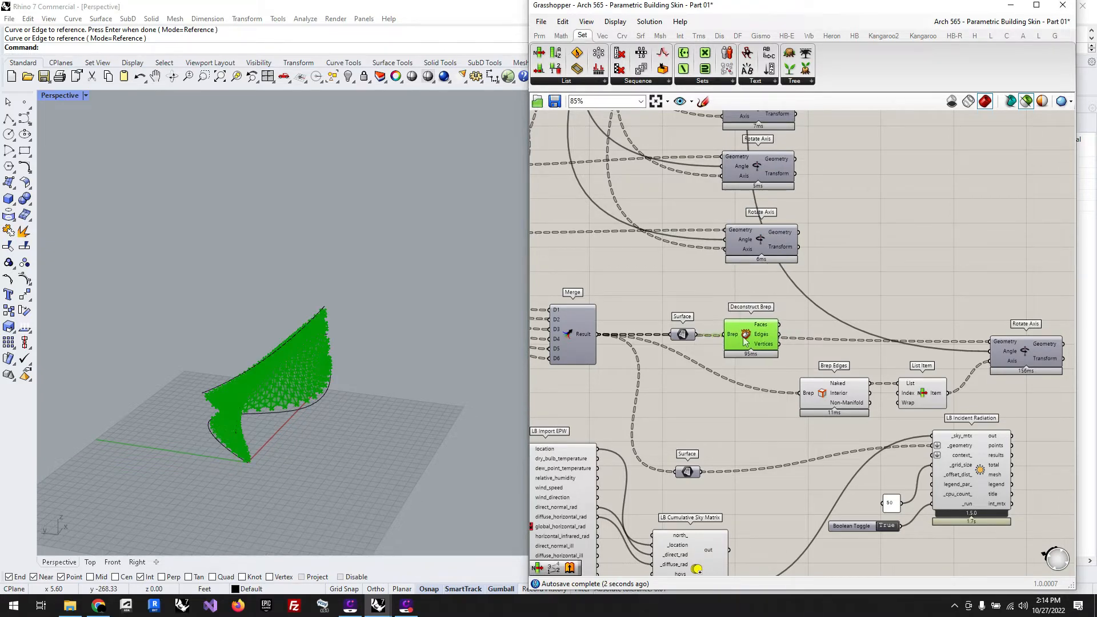
{"action": "scroll", "coordinate": [715, 357], "scroll_direction": "down", "scroll_amount": 2}
{"action": "scroll", "coordinate": [832, 345], "scroll_direction": "up", "scroll_amount": 5}
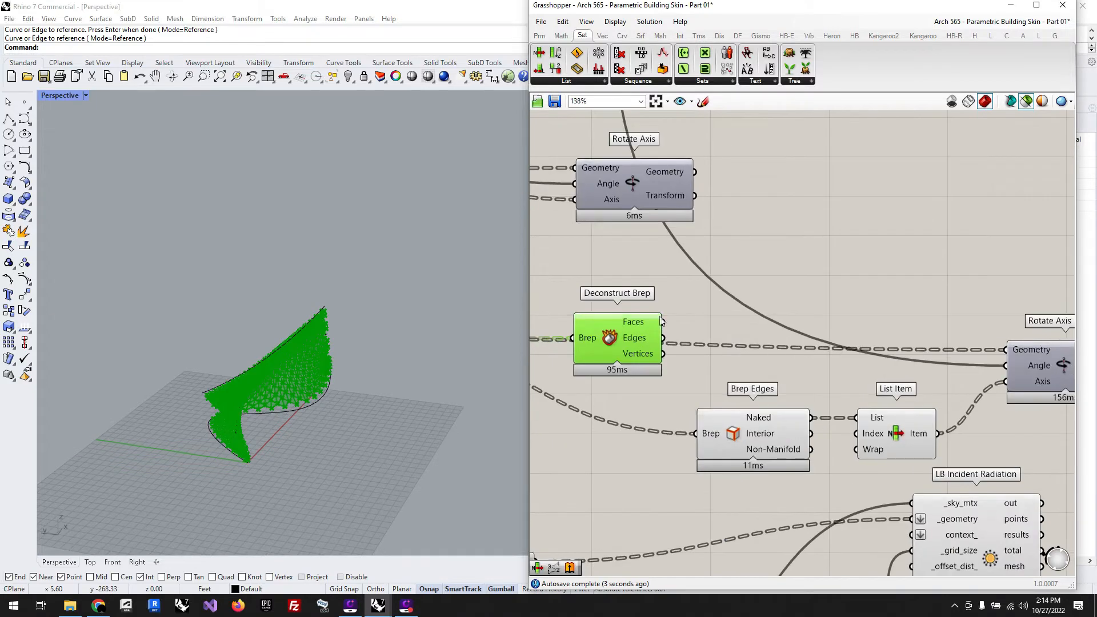
{"action": "mouse_move", "coordinate": [644, 327]}
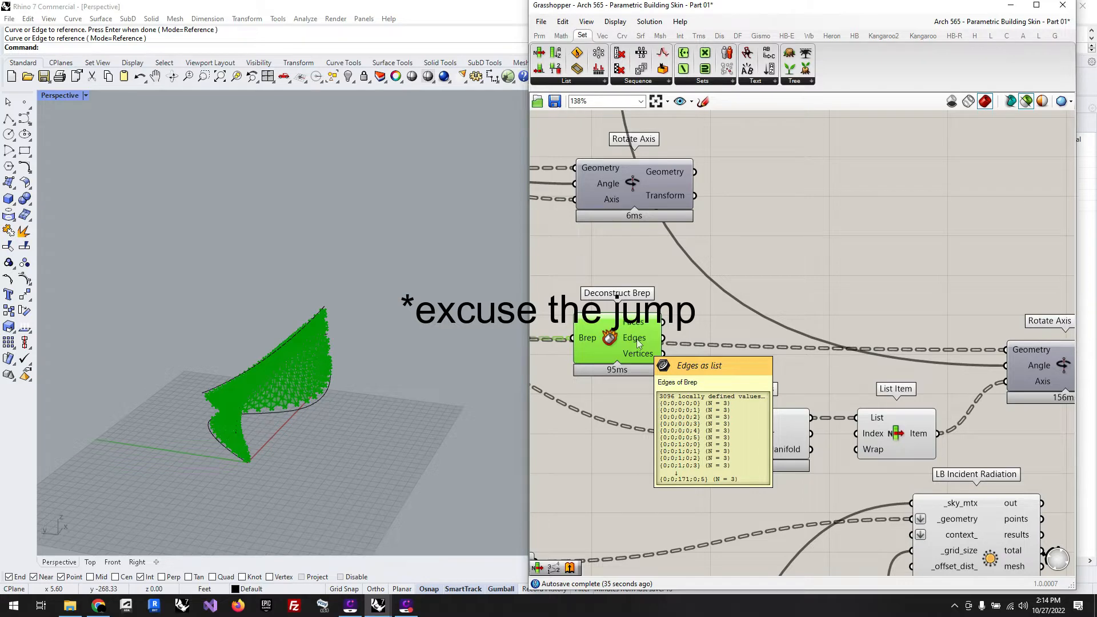
{"action": "scroll", "coordinate": [287, 401], "scroll_direction": "up", "scroll_amount": 4}
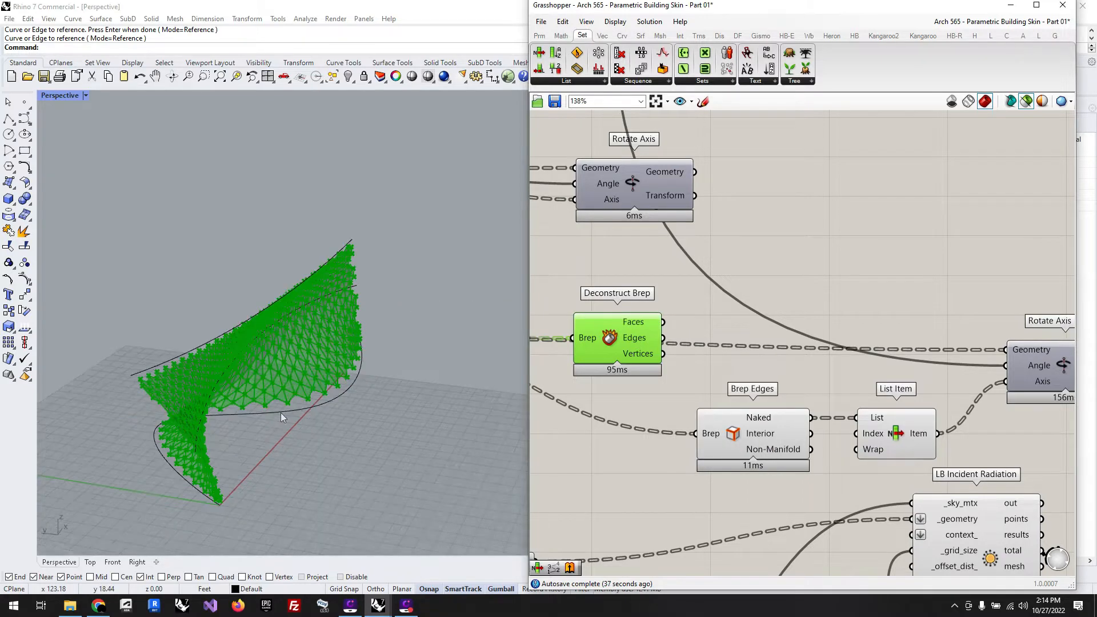
{"action": "left_click", "coordinate": [730, 355]}
Step: Feed Deconstruct Brep's Faces into the last Rotate Axis Geometry and its Edges into List Item, replacing the deleted Brep Edges component
{"action": "left_click_drag", "start_coordinate": [663, 322], "coordinate": [1007, 350]}
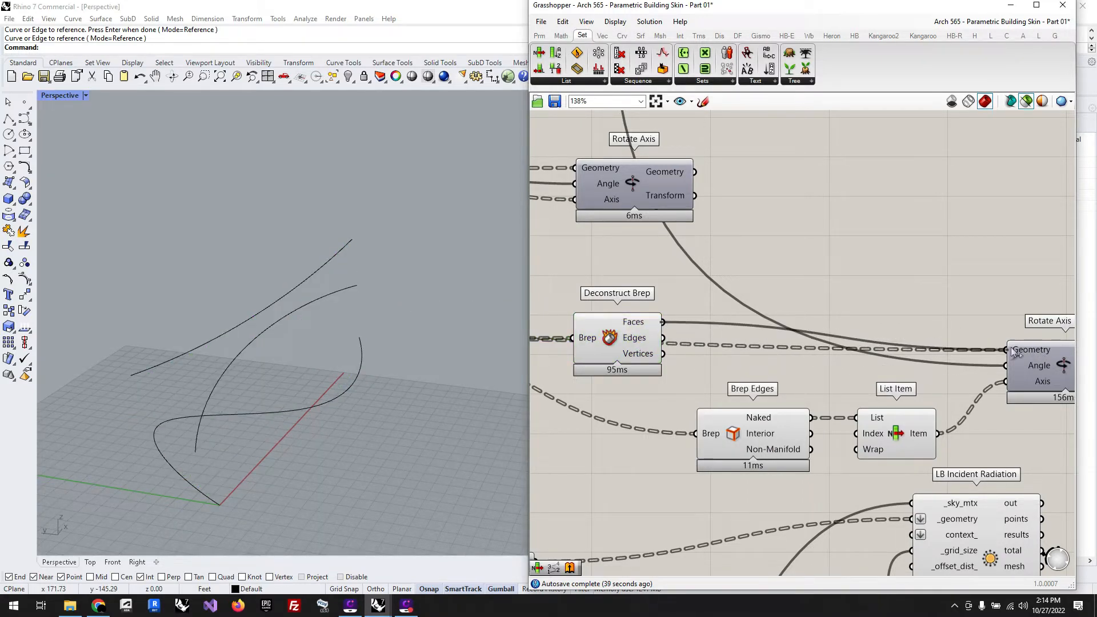
{"action": "left_click_drag", "start_coordinate": [623, 338], "coordinate": [860, 418]}
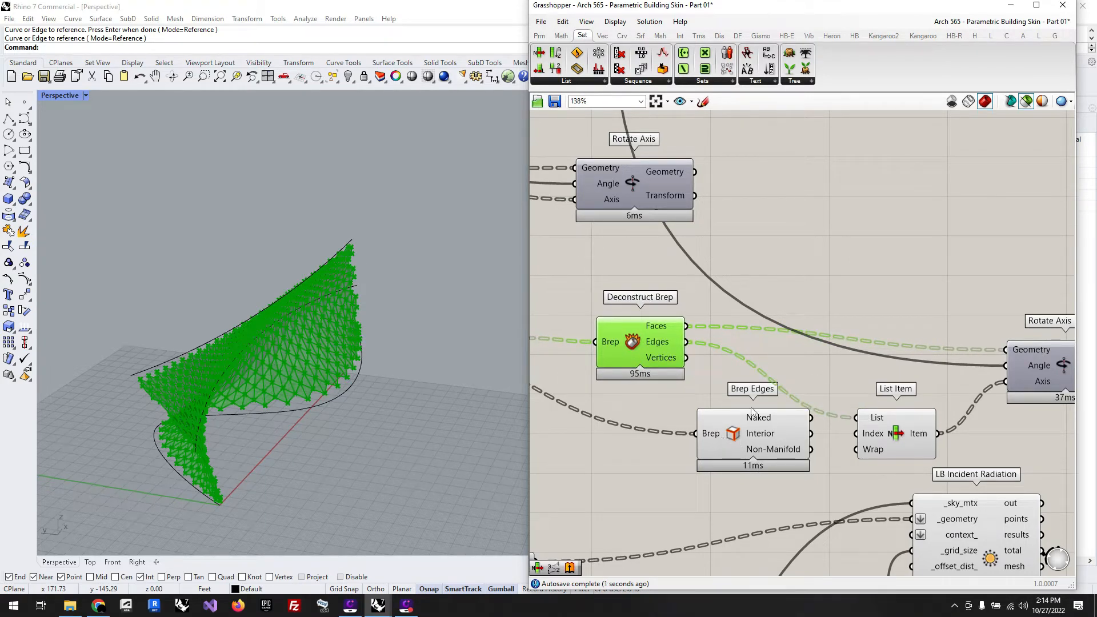
{"action": "left_click", "coordinate": [831, 258]}
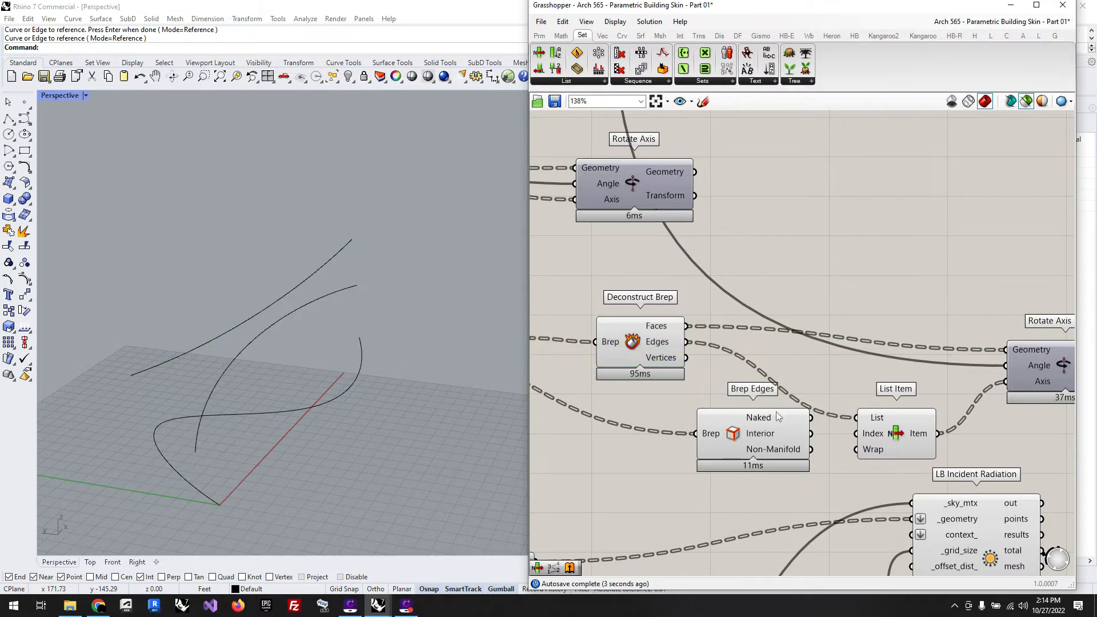
{"action": "left_click", "coordinate": [745, 433]}
{"action": "key", "text": "Delete"}
Step: Align Deconstruct Brep and the last Rotate Axis in a row, with List Item tucked between them
{"action": "scroll", "coordinate": [780, 419], "scroll_direction": "down", "scroll_amount": 2}
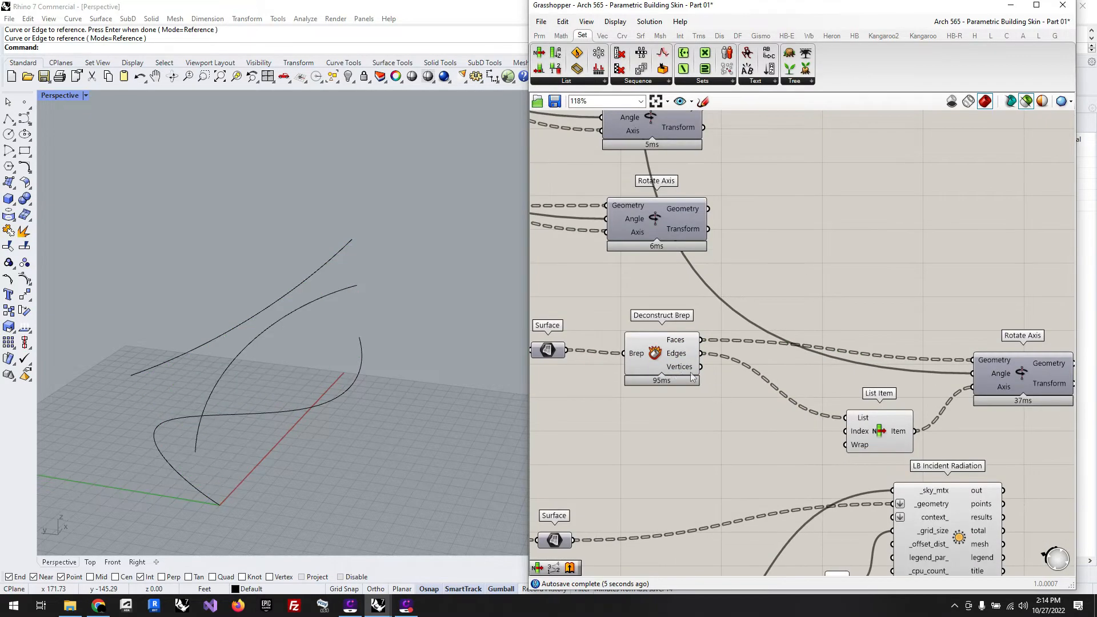
{"action": "left_click", "coordinate": [665, 357]}
{"action": "left_click_drag", "start_coordinate": [1015, 375], "coordinate": [990, 351]}
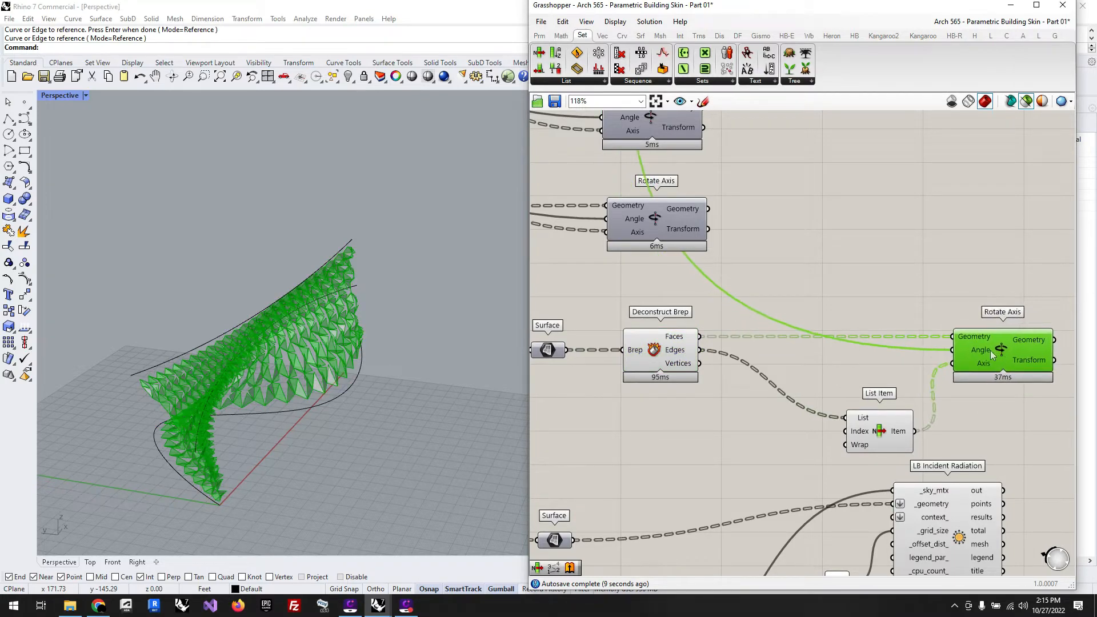
{"action": "left_click_drag", "start_coordinate": [888, 438], "coordinate": [800, 406]}
{"action": "left_click", "coordinate": [778, 450]}
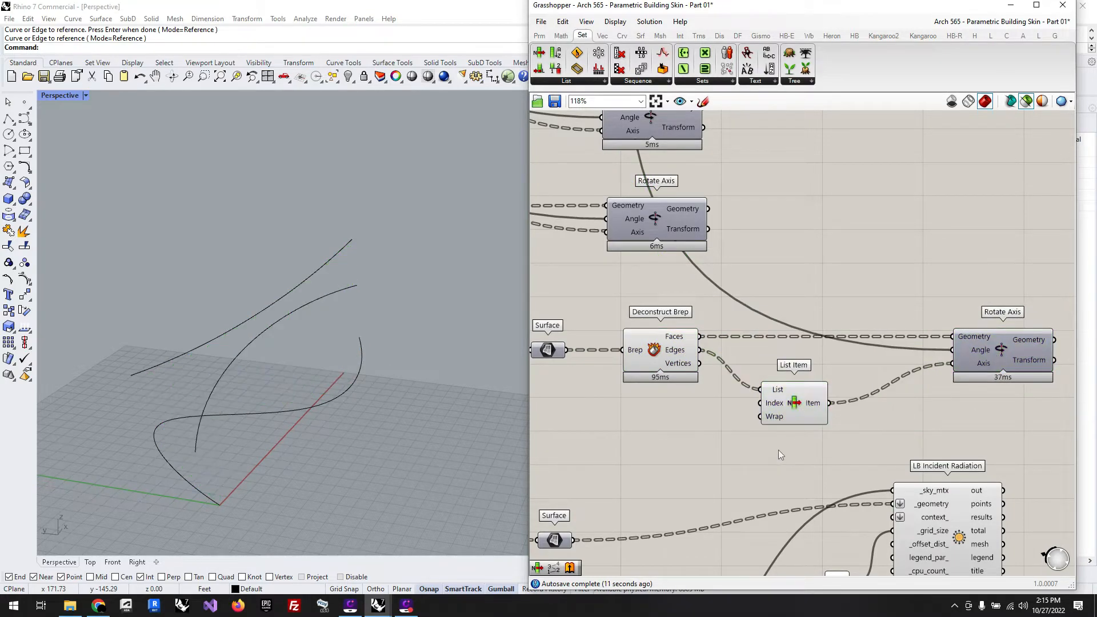
Step: Preview the last Rotate Axis output and adjust the Number Slider feeding Pi to vary the panels' rotation
{"action": "left_click", "coordinate": [1005, 350]}
{"action": "scroll", "coordinate": [811, 425], "scroll_direction": "down", "scroll_amount": 5}
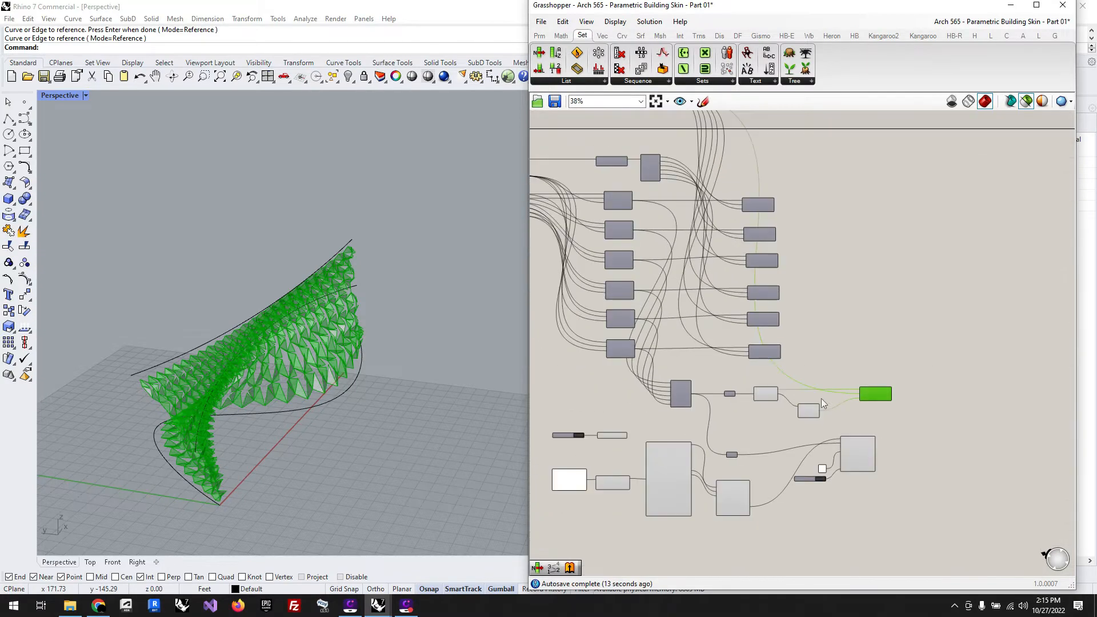
{"action": "scroll", "coordinate": [728, 209], "scroll_direction": "up", "scroll_amount": 6}
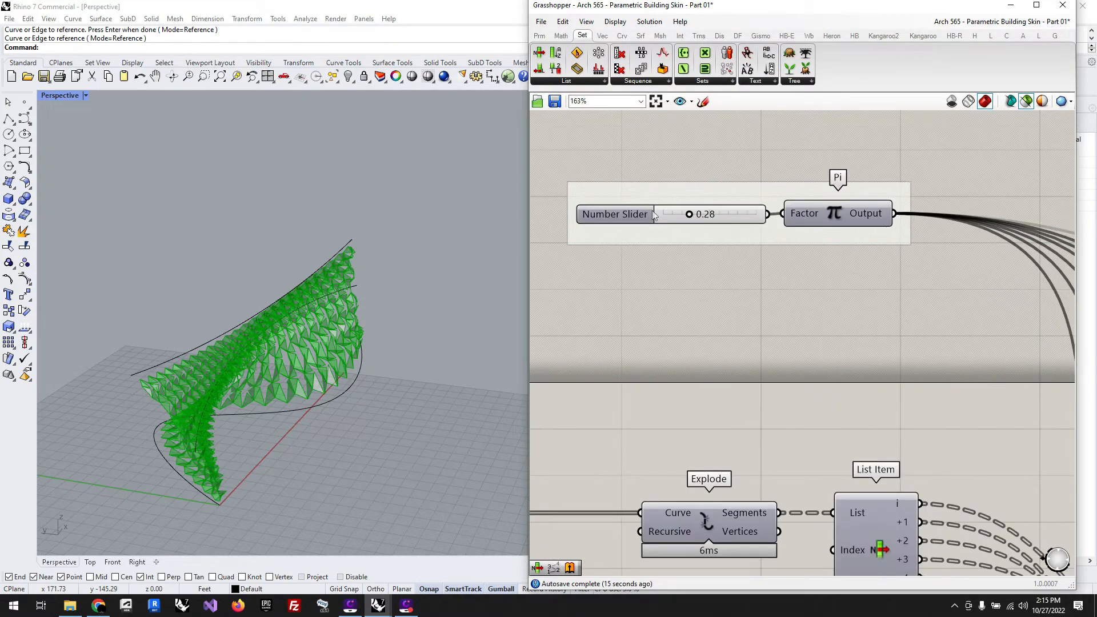
{"action": "scroll", "coordinate": [404, 429], "scroll_direction": "up", "scroll_amount": 3}
{"action": "right_click_drag", "start_coordinate": [404, 429], "coordinate": [353, 420]}
{"action": "scroll", "coordinate": [361, 417], "scroll_direction": "down", "scroll_amount": 6}
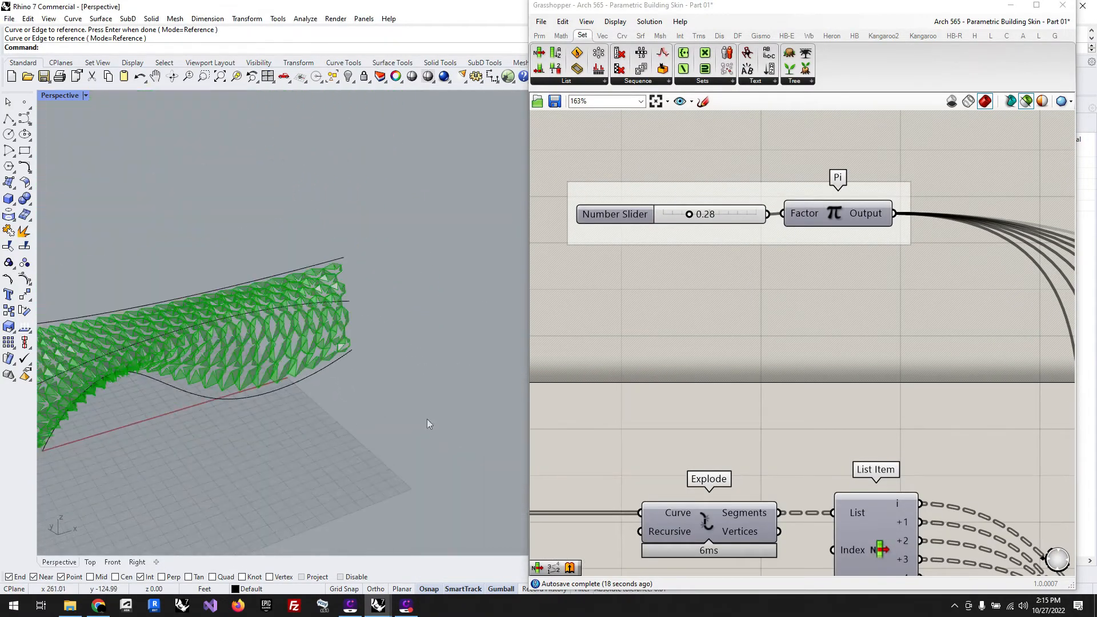
{"action": "scroll", "coordinate": [81, 385], "scroll_direction": "up", "scroll_amount": 5}
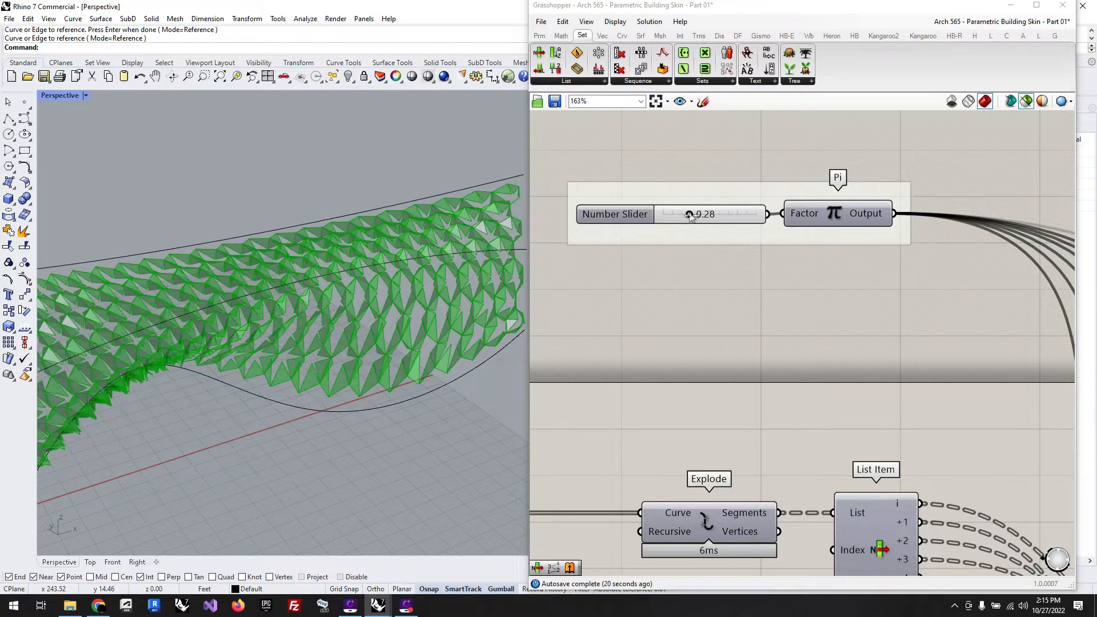
{"action": "mouse_move", "coordinate": [689, 215]}
{"action": "left_mouse_down"}
{"action": "mouse_move", "coordinate": [698, 216]}
{"action": "mouse_move", "coordinate": [663, 220]}
{"action": "mouse_move", "coordinate": [685, 216]}
{"action": "left_mouse_up"}
{"action": "scroll", "coordinate": [662, 185], "scroll_direction": "down", "scroll_amount": 8}
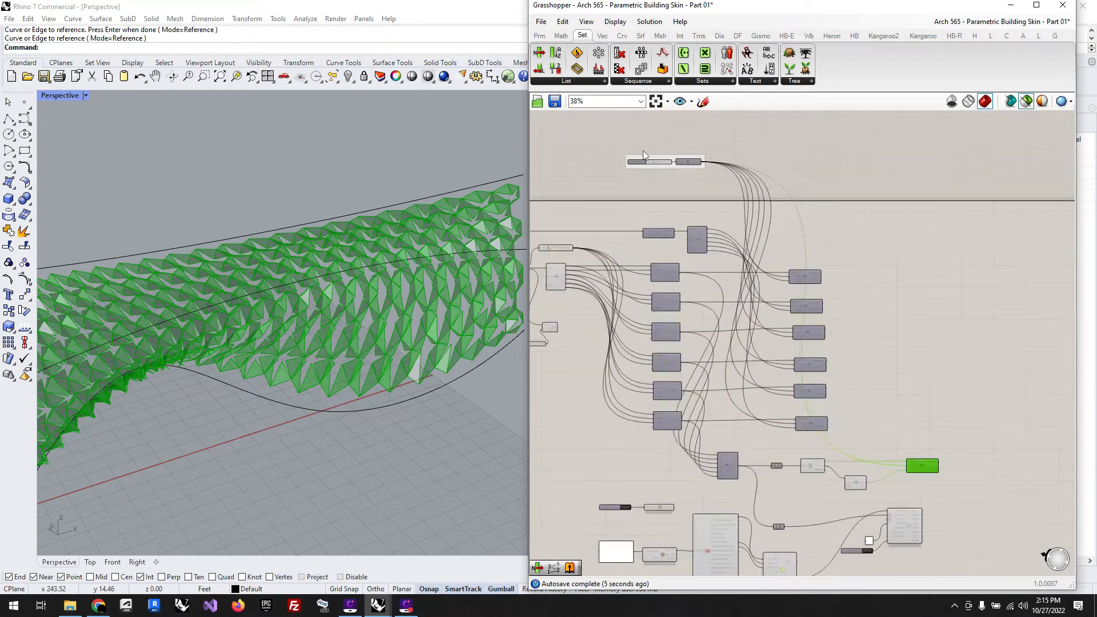
{"action": "left_click_drag", "start_coordinate": [743, 172], "coordinate": [616, 128]}
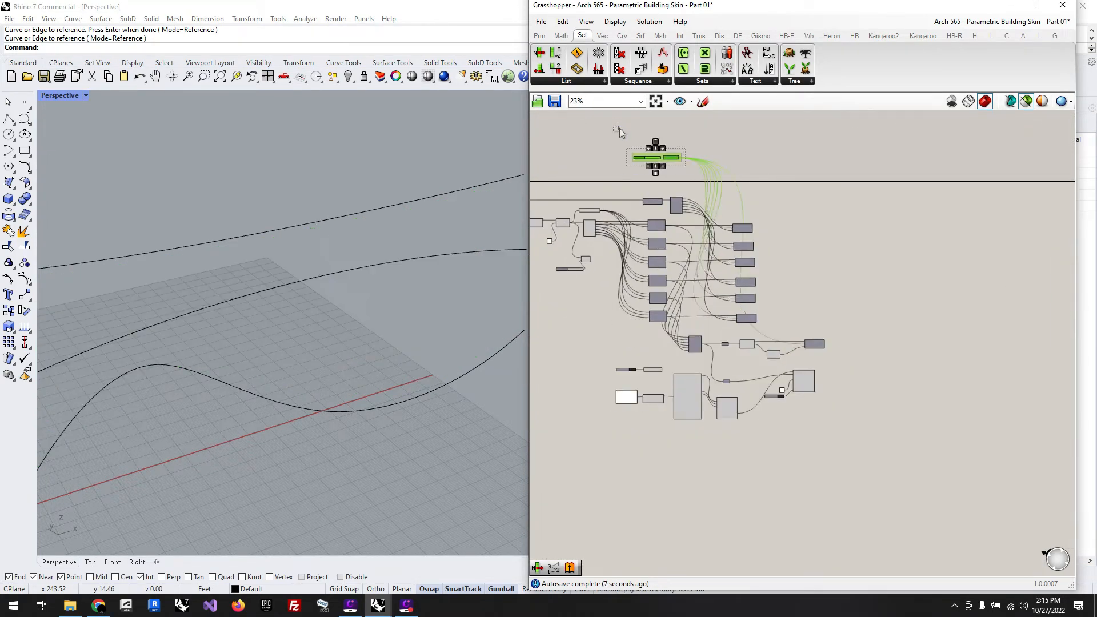
Step: Reposition LB Incident Radiation below the Rotate Axis branch and shift its Boolean Toggle to suit
{"action": "scroll", "coordinate": [801, 367], "scroll_direction": "up", "scroll_amount": 1}
{"action": "scroll", "coordinate": [801, 366], "scroll_direction": "up", "scroll_amount": 6}
{"action": "left_click", "coordinate": [840, 414]}
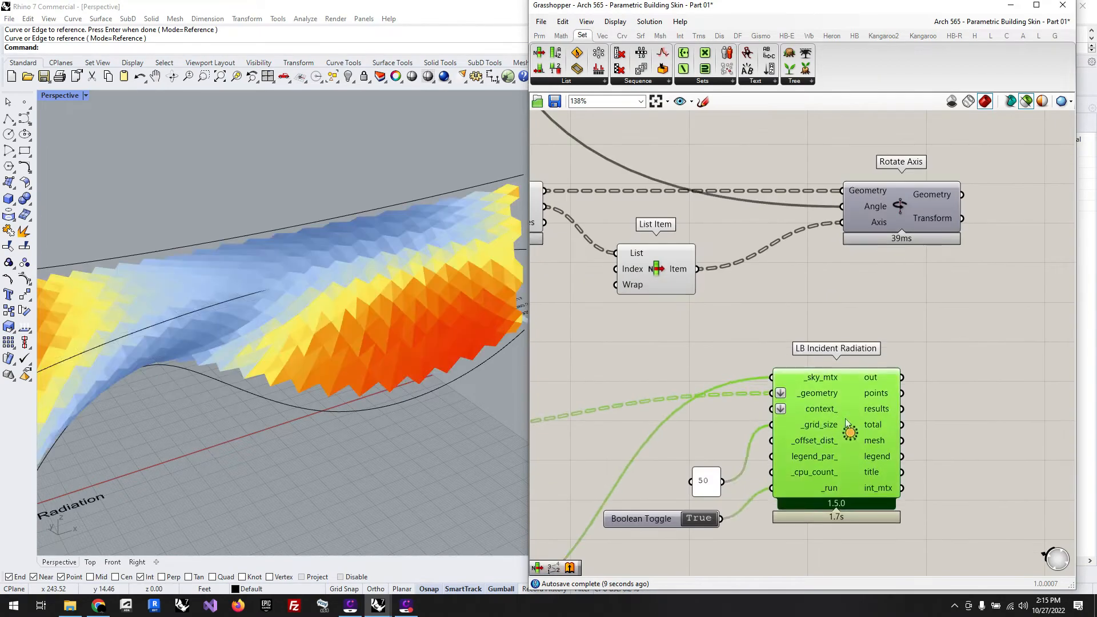
{"action": "scroll", "coordinate": [842, 455], "scroll_direction": "down", "scroll_amount": 1}
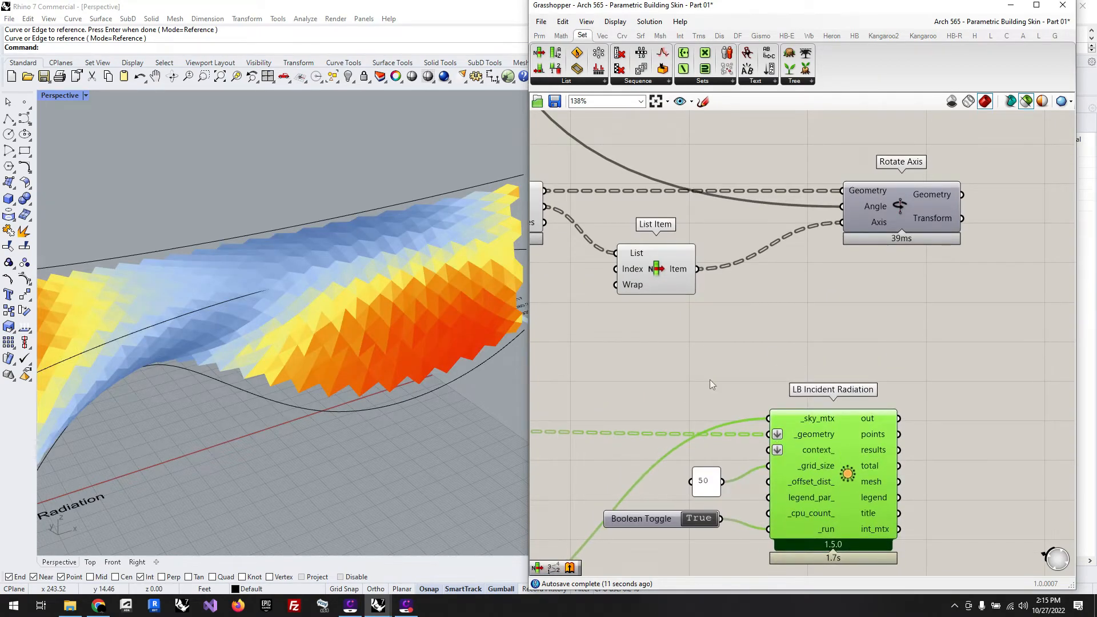
{"action": "scroll", "coordinate": [710, 380], "scroll_direction": "down", "scroll_amount": 3}
{"action": "scroll", "coordinate": [697, 412], "scroll_direction": "up", "scroll_amount": 2}
{"action": "left_click", "coordinate": [728, 396]}
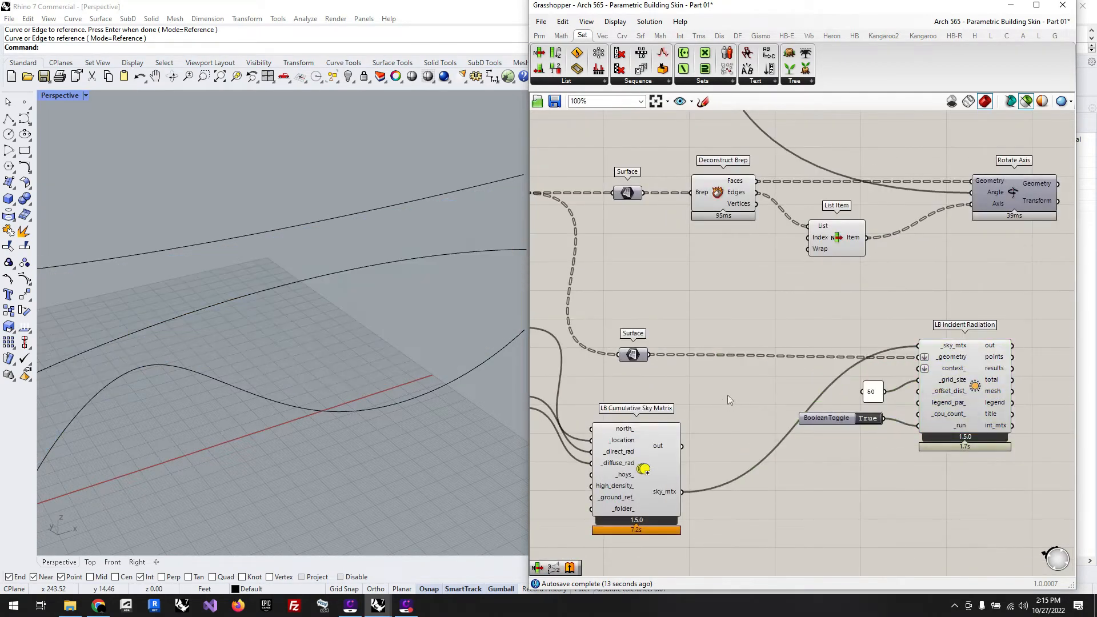
{"action": "scroll", "coordinate": [866, 386], "scroll_direction": "up", "scroll_amount": 1}
{"action": "left_click_drag", "start_coordinate": [833, 376], "coordinate": [846, 386]}
Step: Preview the LB Incident Radiation result and inspect the coloured panels across the whole facade
{"action": "left_click", "coordinate": [976, 353]}
{"action": "scroll", "coordinate": [361, 297], "scroll_direction": "down", "scroll_amount": 4}
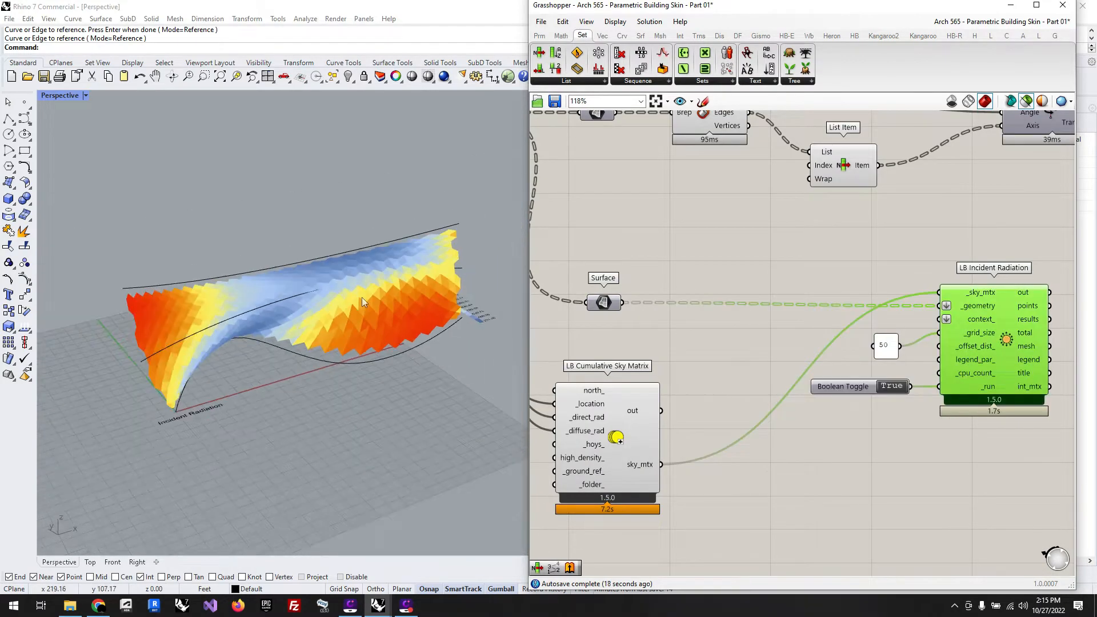
{"action": "right_click_drag", "start_coordinate": [377, 419], "coordinate": [359, 392]}
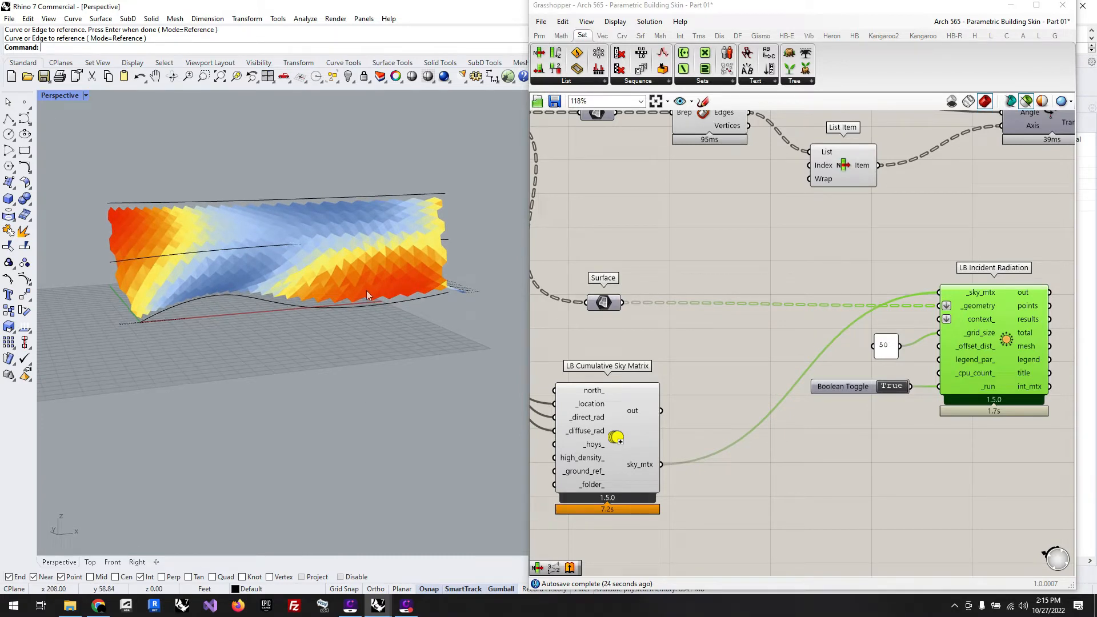
{"action": "left_click", "coordinate": [827, 235]}
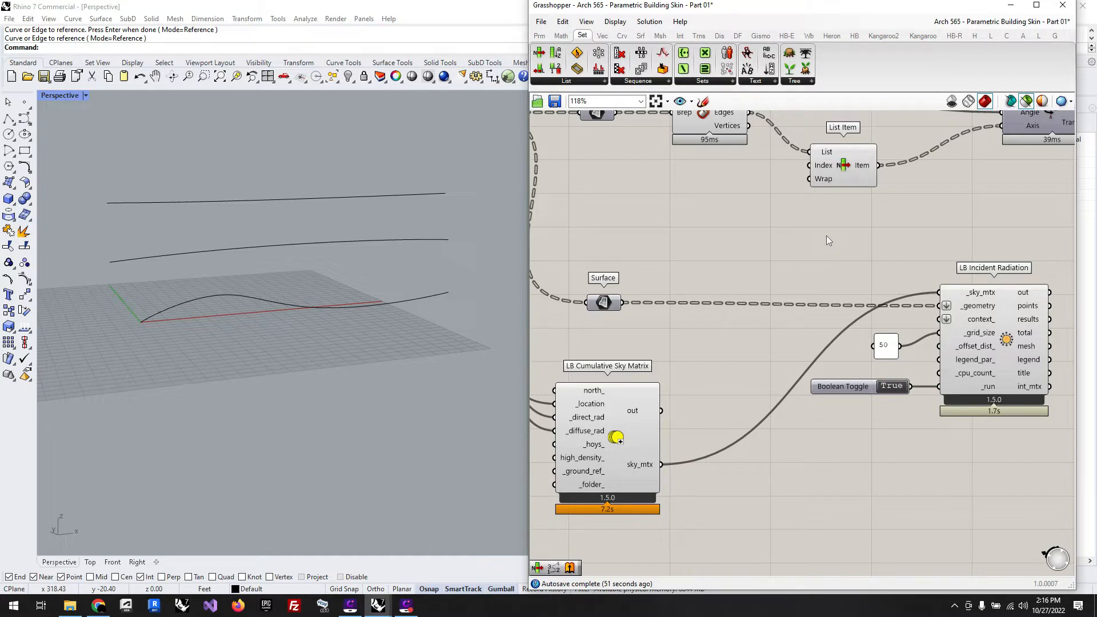
Step: Move LB Incident Radiation and the last Rotate Axis closer to their inputs to compact the layout
{"action": "scroll", "coordinate": [826, 236], "scroll_direction": "down", "scroll_amount": 3}
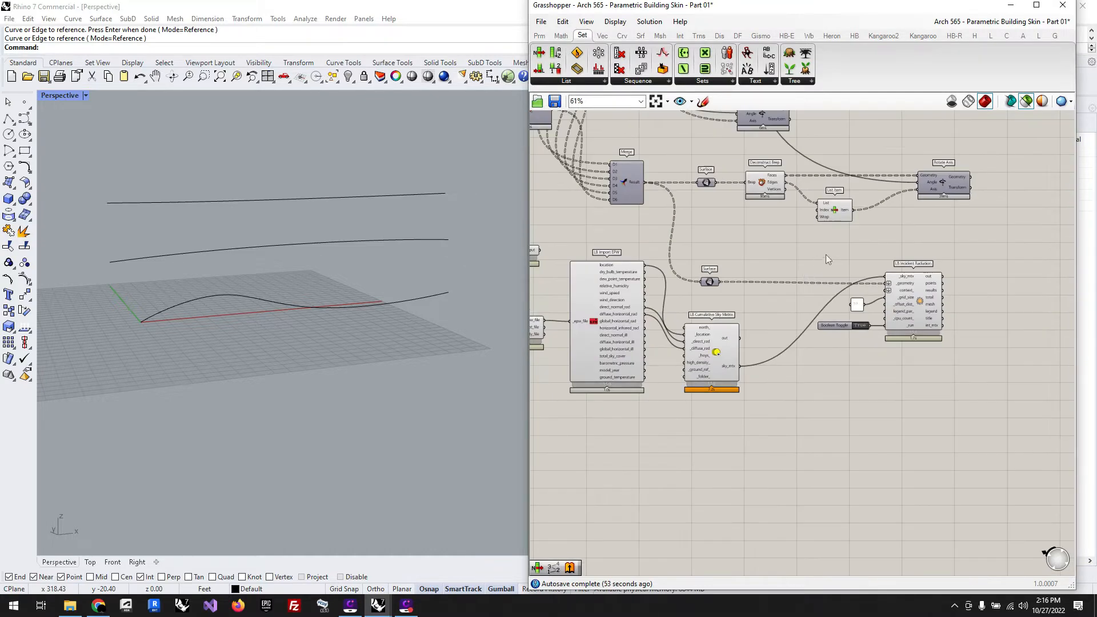
{"action": "scroll", "coordinate": [829, 207], "scroll_direction": "up", "scroll_amount": 3}
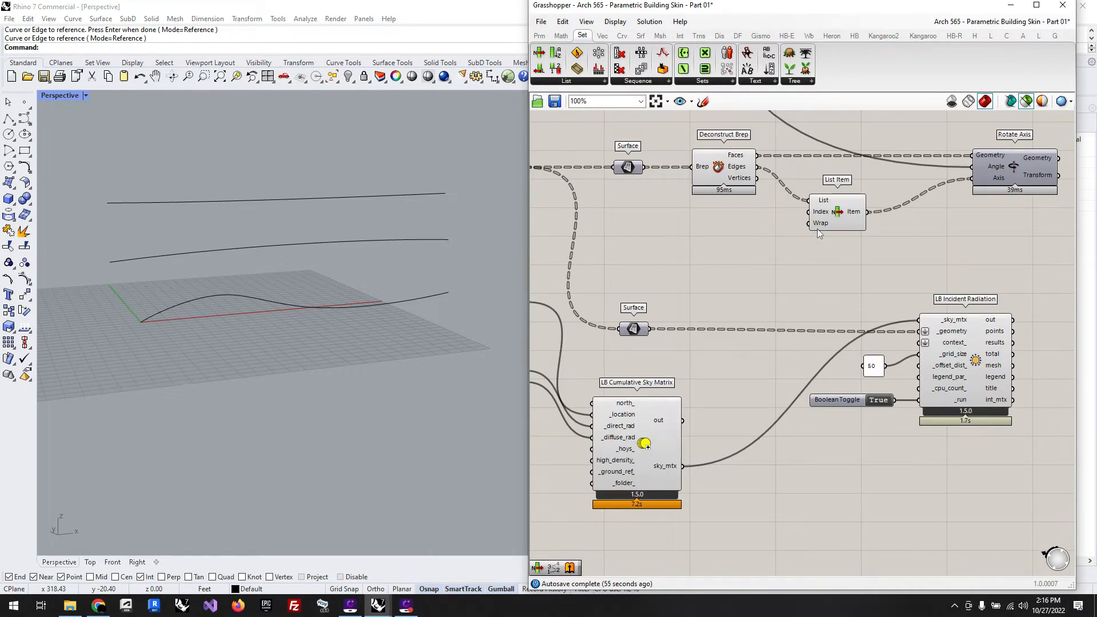
{"action": "scroll", "coordinate": [736, 243], "scroll_direction": "down", "scroll_amount": 1}
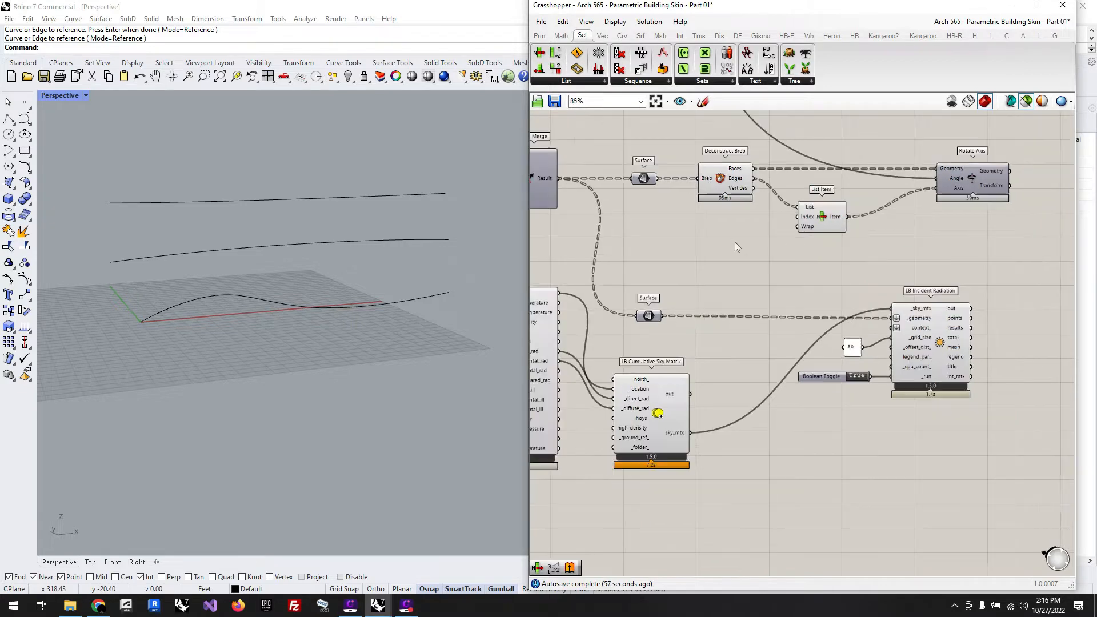
{"action": "scroll", "coordinate": [735, 242], "scroll_direction": "down", "scroll_amount": 1}
{"action": "scroll", "coordinate": [877, 241], "scroll_direction": "up", "scroll_amount": 1}
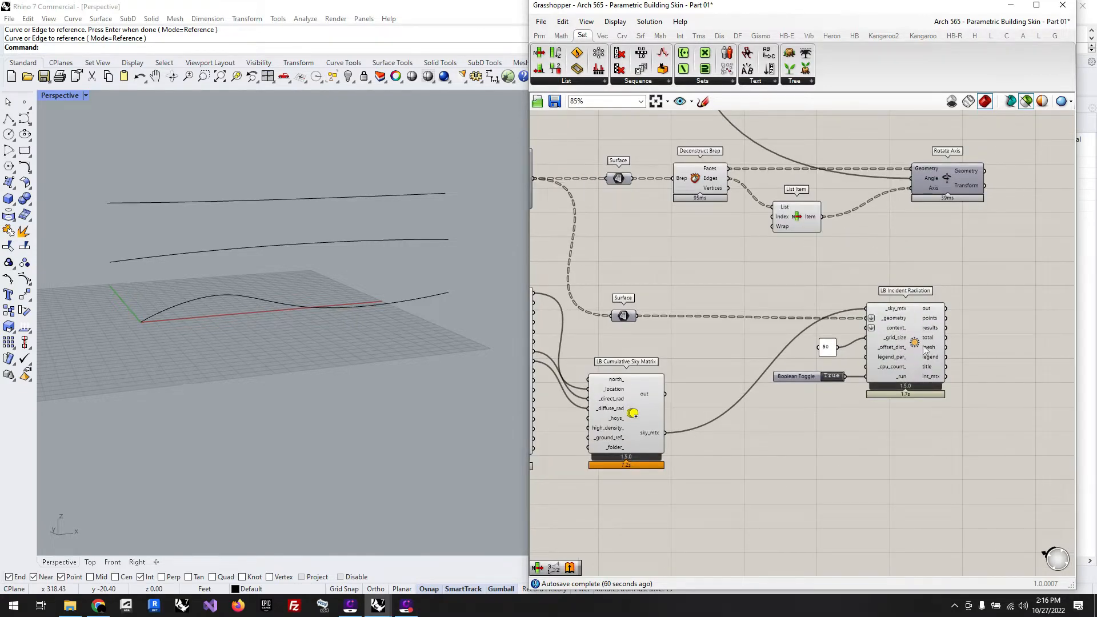
{"action": "left_click_drag", "start_coordinate": [926, 347], "coordinate": [905, 341]}
{"action": "left_click", "coordinate": [984, 354]}
{"action": "left_click", "coordinate": [1007, 364]}
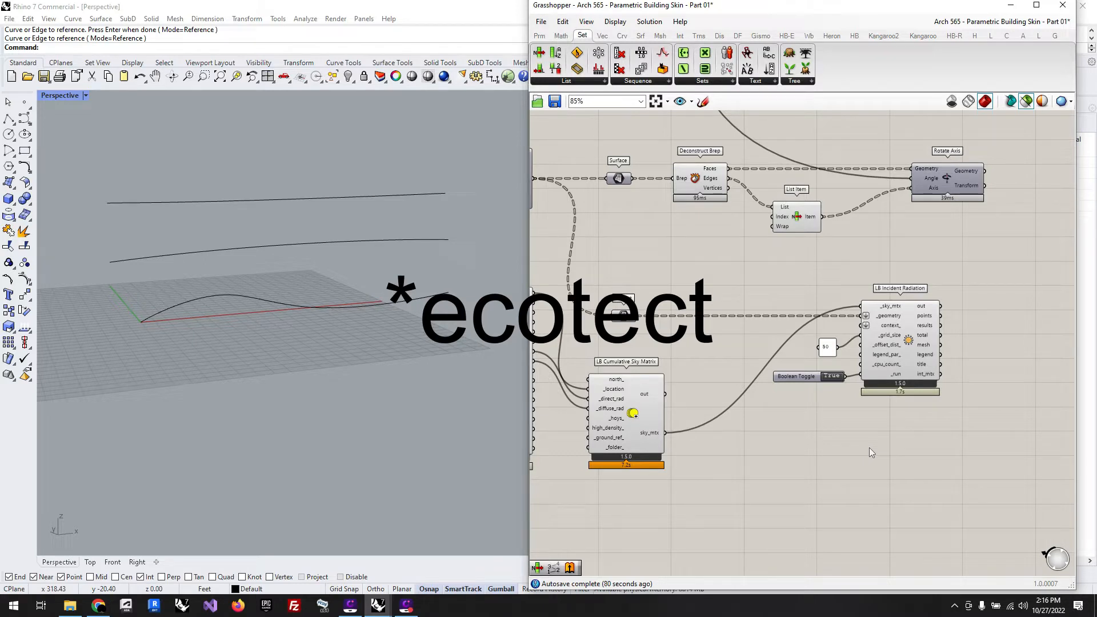
{"action": "left_click_drag", "start_coordinate": [948, 182], "coordinate": [900, 182]}
{"action": "left_click", "coordinate": [750, 234]}
Step: Attach a Panel to the results output of LB Incident Radiation, enlarge it and place it above and beside the component
{"action": "scroll", "coordinate": [751, 234], "scroll_direction": "down", "scroll_amount": 1}
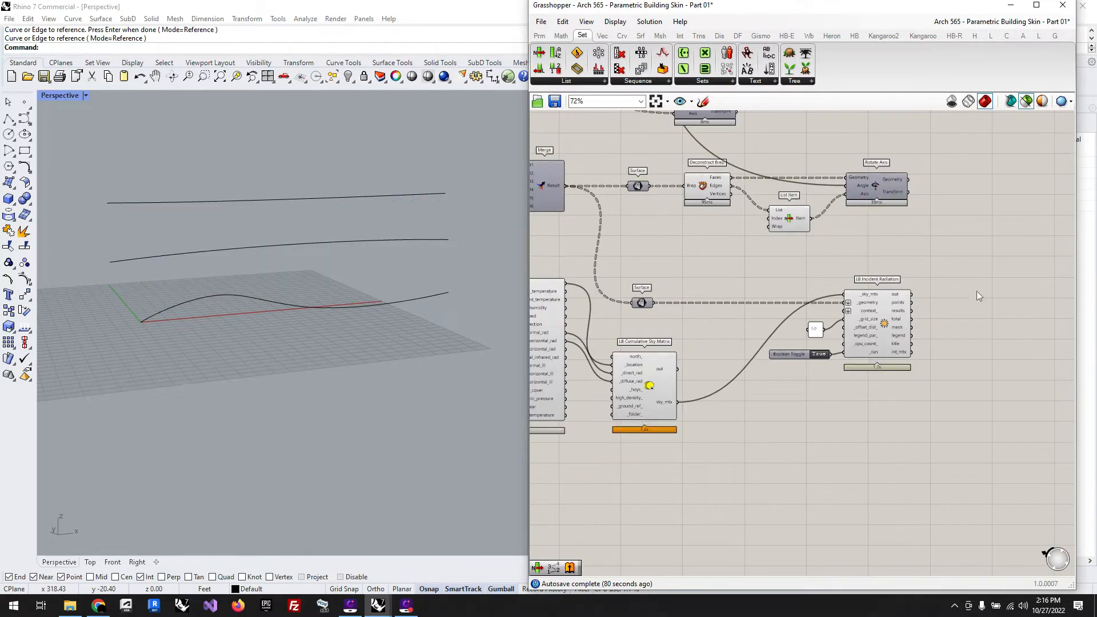
{"action": "scroll", "coordinate": [1006, 327], "scroll_direction": "up", "scroll_amount": 3}
{"action": "scroll", "coordinate": [625, 309], "scroll_direction": "down", "scroll_amount": 2}
{"action": "scroll", "coordinate": [917, 309], "scroll_direction": "up", "scroll_amount": 4}
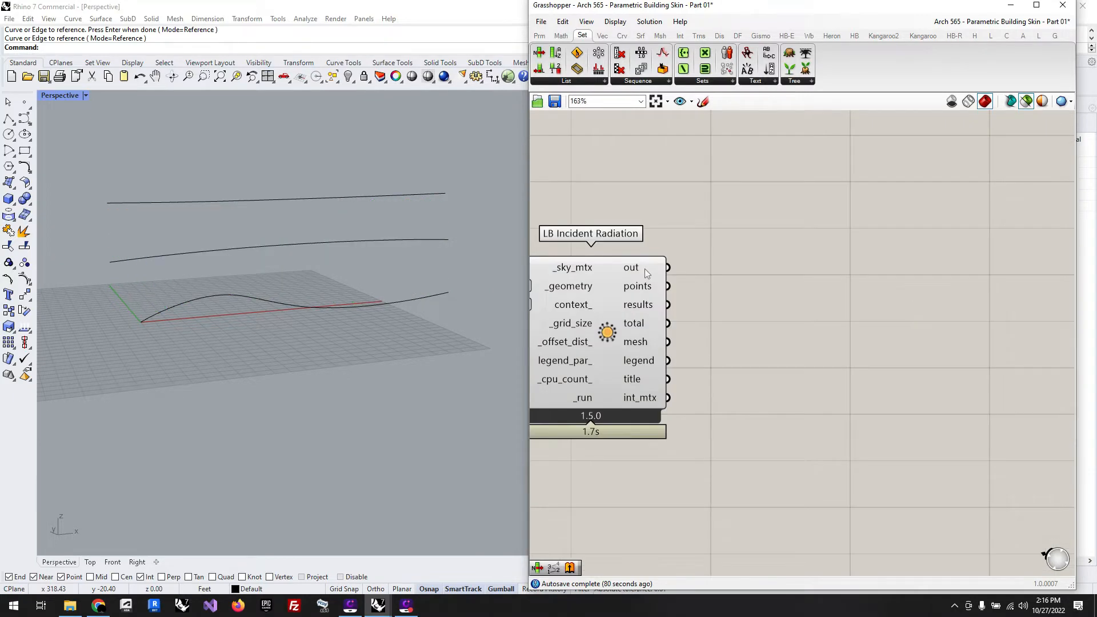
{"action": "double_click", "coordinate": [786, 286]}
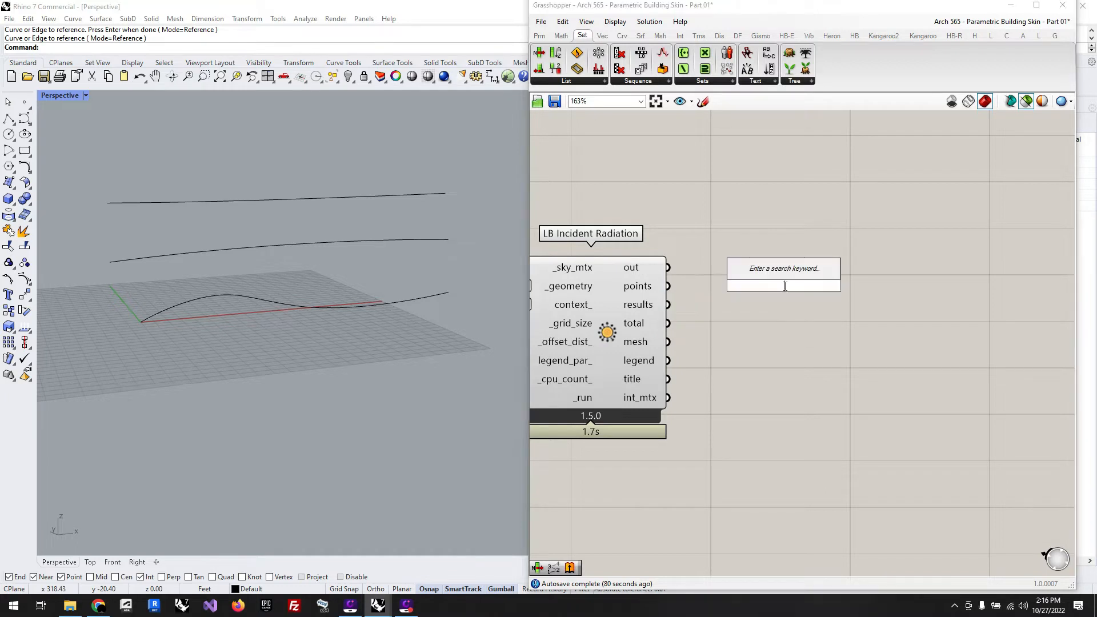
{"action": "type", "text": "//"}
{"action": "key", "text": "Return"}
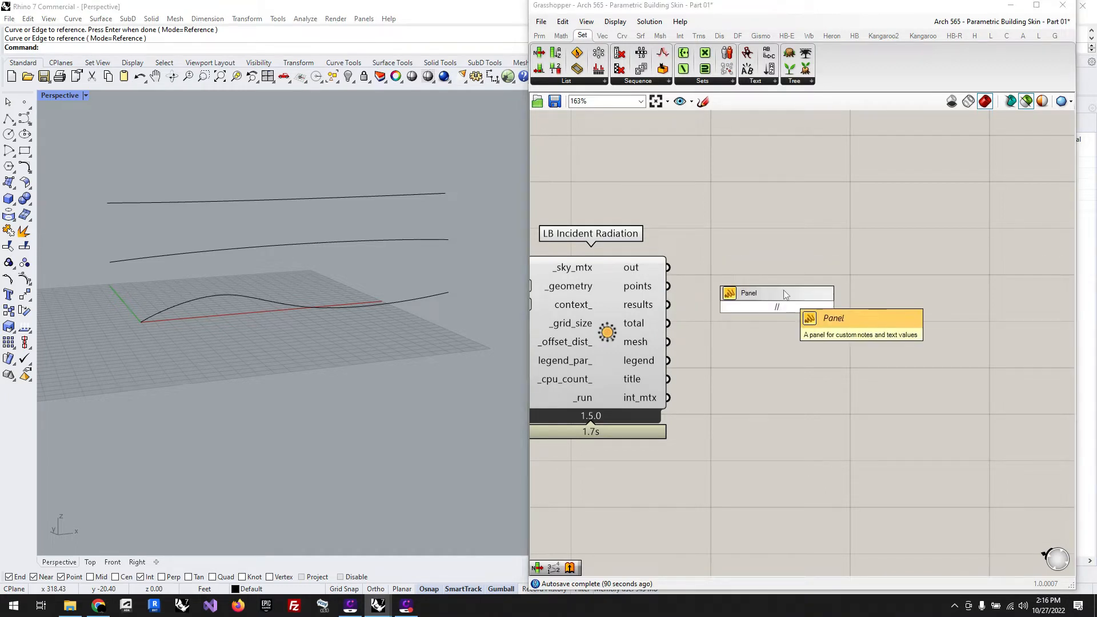
{"action": "left_click_drag", "start_coordinate": [668, 305], "coordinate": [702, 305]}
{"action": "left_click_drag", "start_coordinate": [767, 328], "coordinate": [805, 495]}
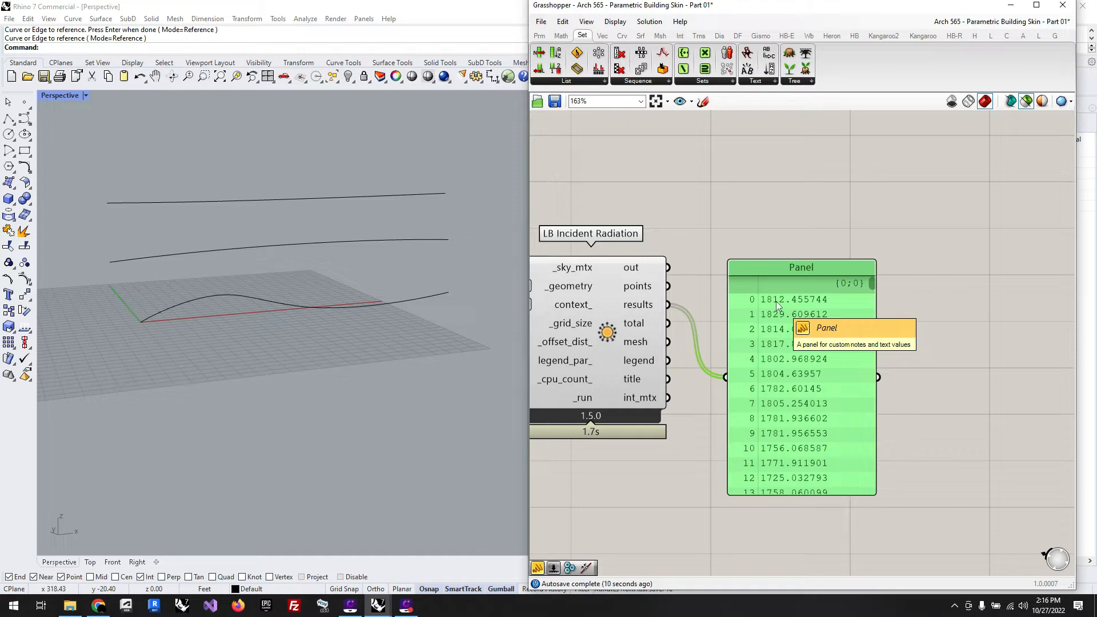
{"action": "scroll", "coordinate": [789, 283], "scroll_direction": "down", "scroll_amount": 3}
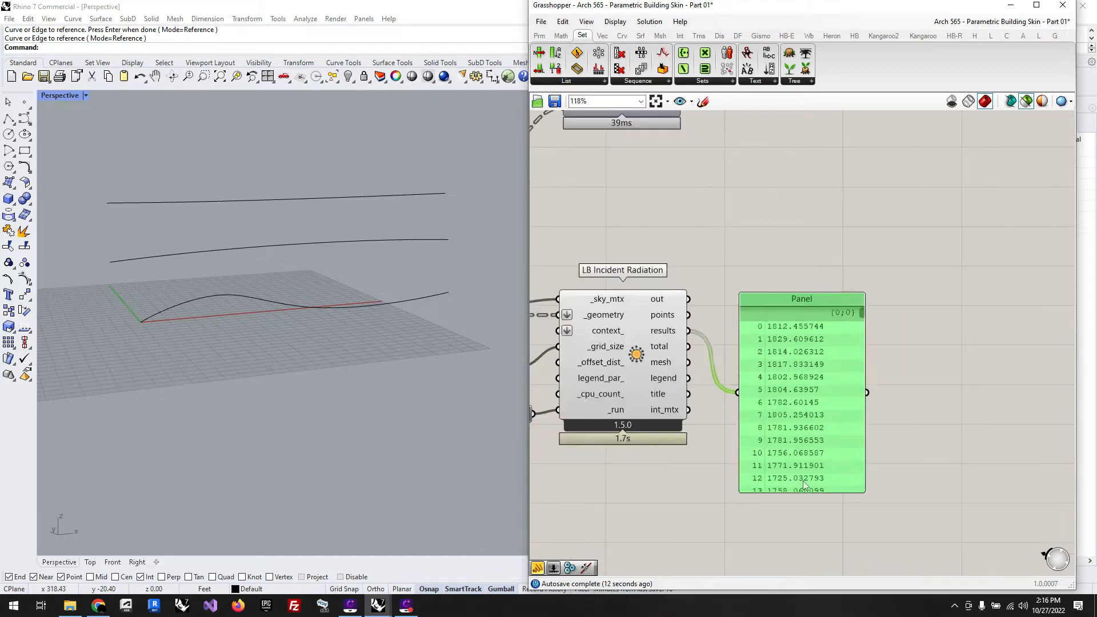
{"action": "left_click_drag", "start_coordinate": [798, 415], "coordinate": [805, 330]}
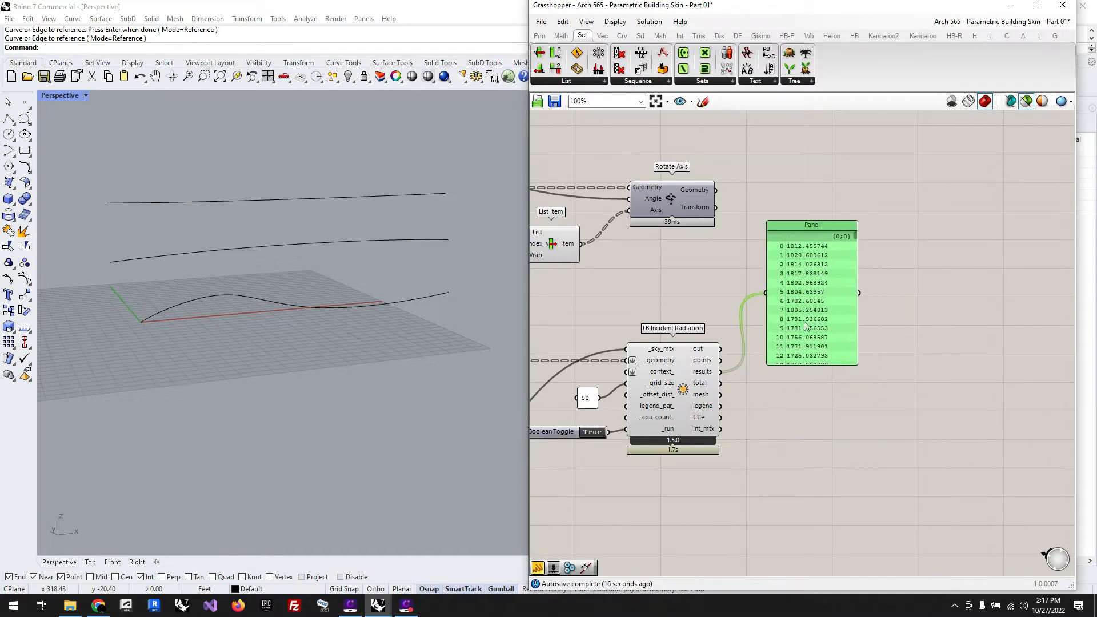
Step: Add a Data parameter below the Panel and feed it the results output of LB Incident Radiation
{"action": "scroll", "coordinate": [860, 406], "scroll_direction": "up", "scroll_amount": 2}
{"action": "left_click", "coordinate": [793, 404]}
{"action": "double_click", "coordinate": [794, 404]}
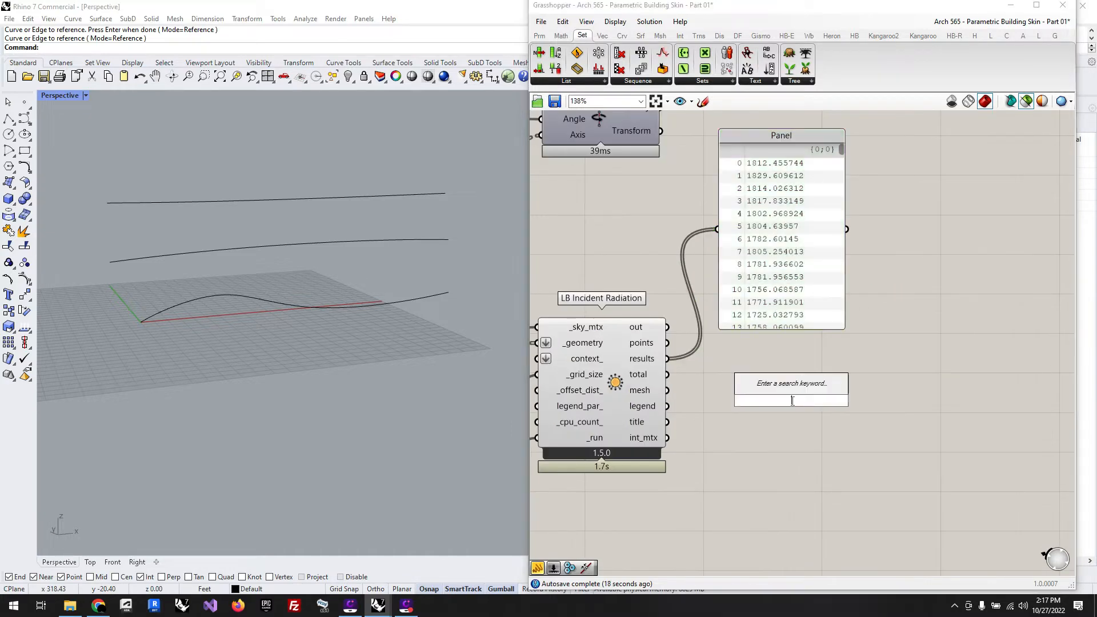
{"action": "type", "text": "data"}
{"action": "key", "text": "Return"}
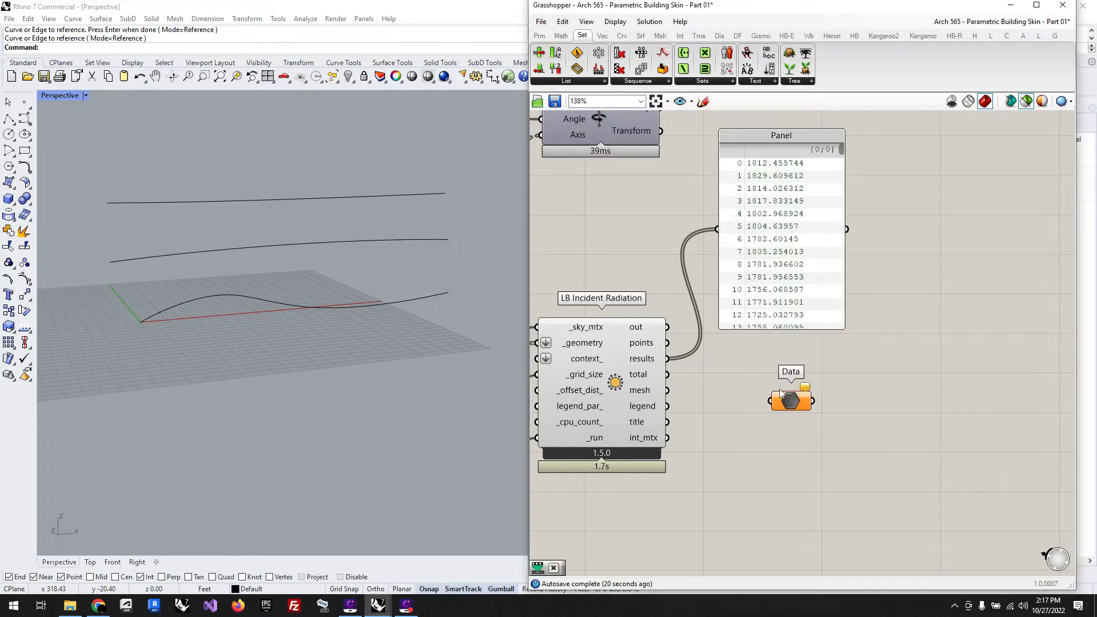
{"action": "left_click_drag", "start_coordinate": [686, 371], "coordinate": [790, 428]}
{"action": "mouse_move", "coordinate": [789, 428]}
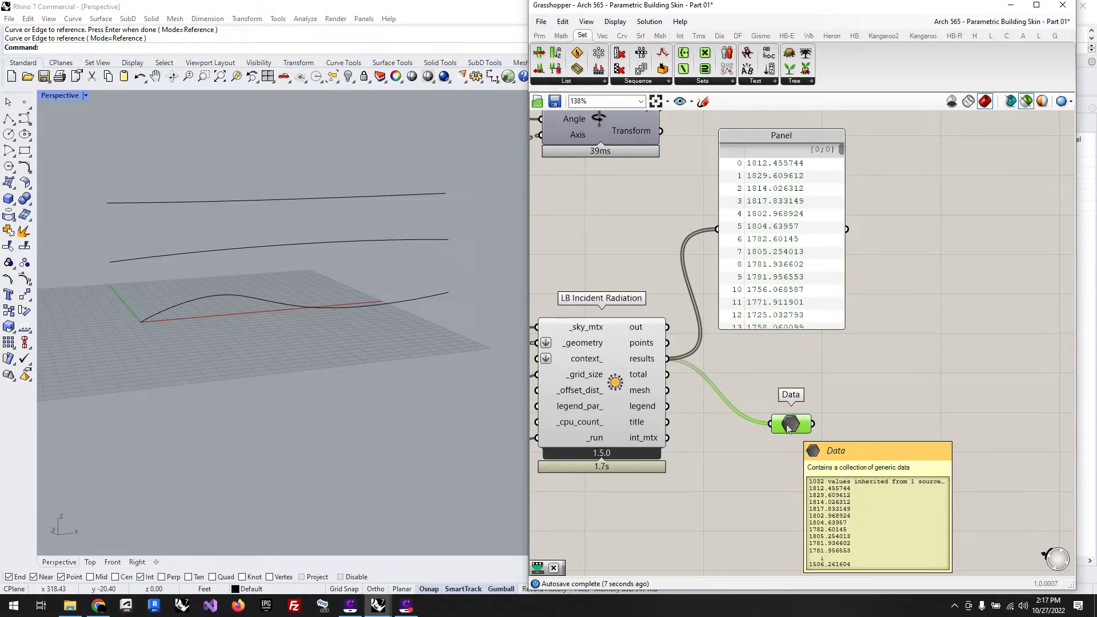
{"action": "left_click", "coordinate": [726, 449]}
{"action": "scroll", "coordinate": [725, 449], "scroll_direction": "down", "scroll_amount": 3}
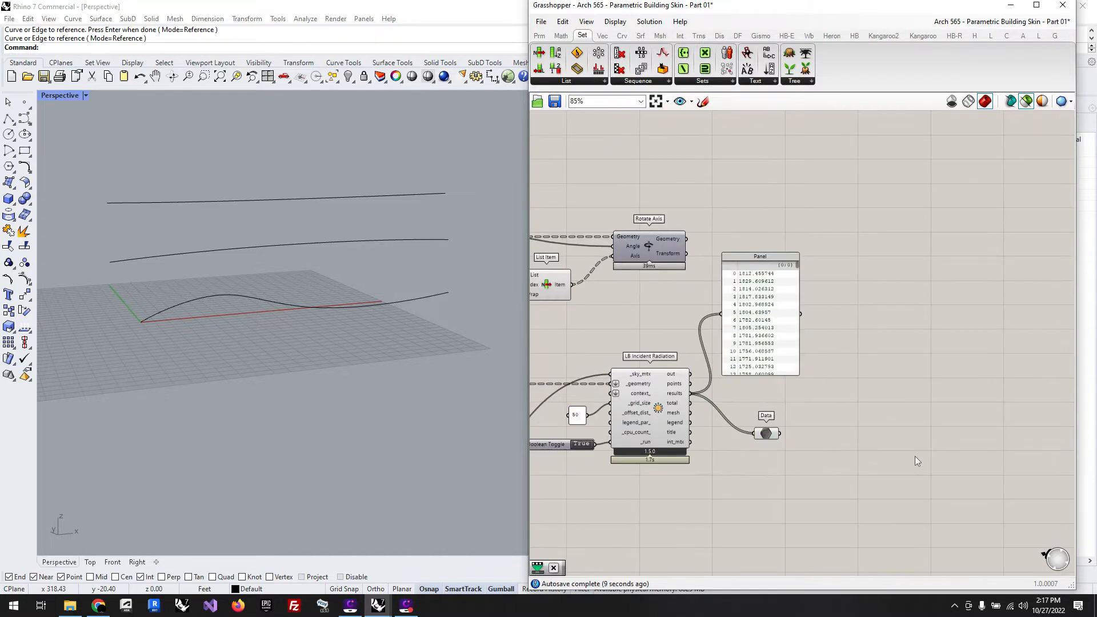
Step: Add a Remap Numbers component beside the Data parameter, leaving space between them
{"action": "scroll", "coordinate": [915, 456], "scroll_direction": "up", "scroll_amount": 2}
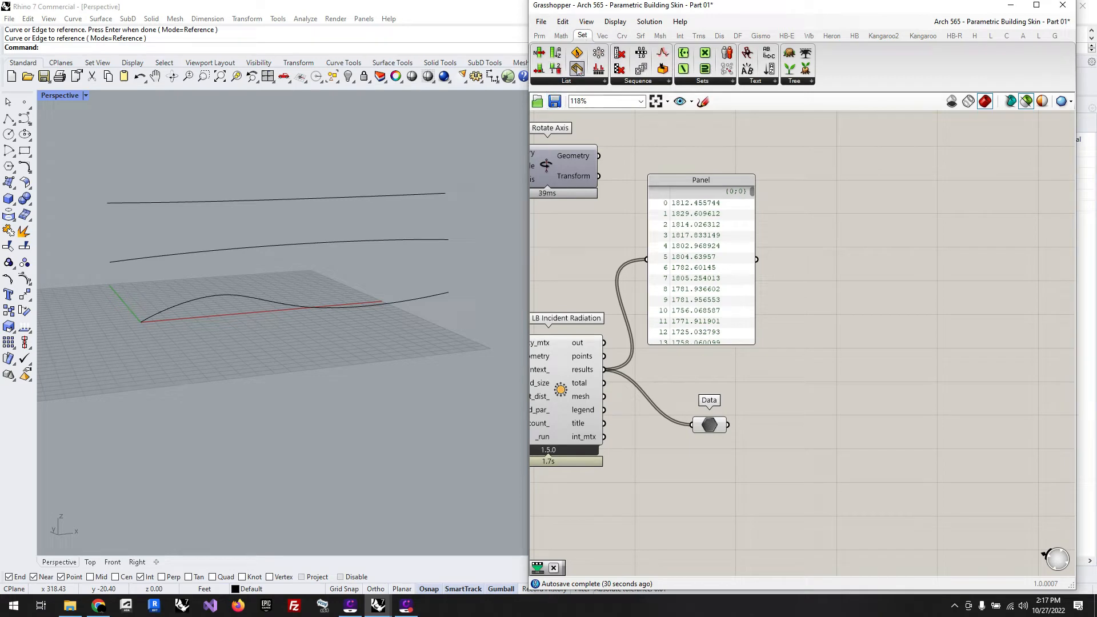
{"action": "left_click", "coordinate": [703, 81]}
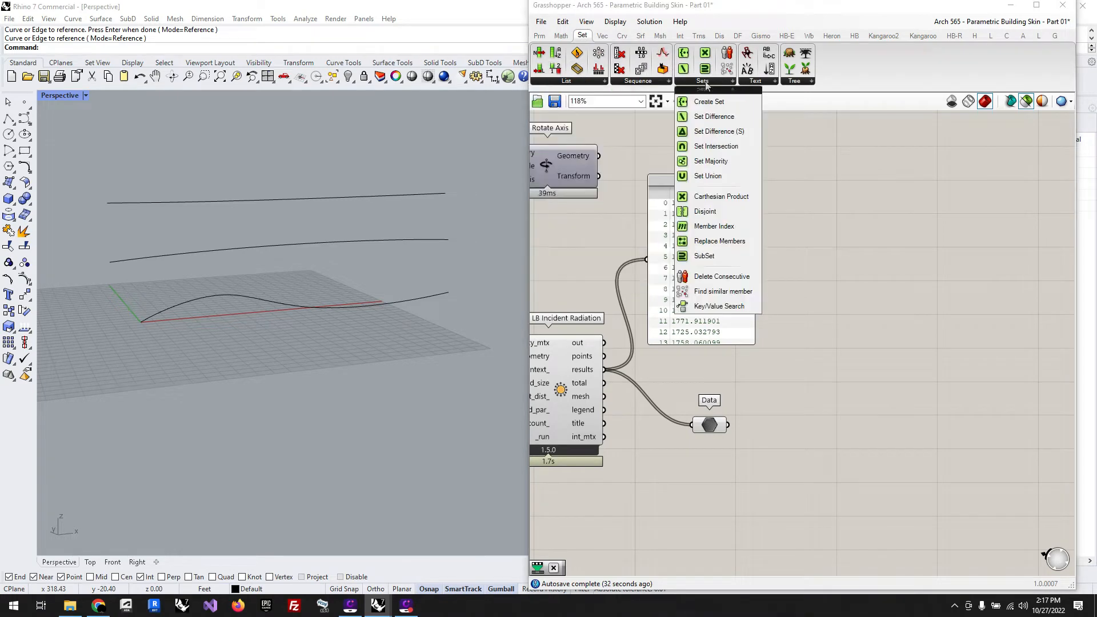
{"action": "left_click", "coordinate": [560, 36]}
{"action": "mouse_move", "coordinate": [592, 43]}
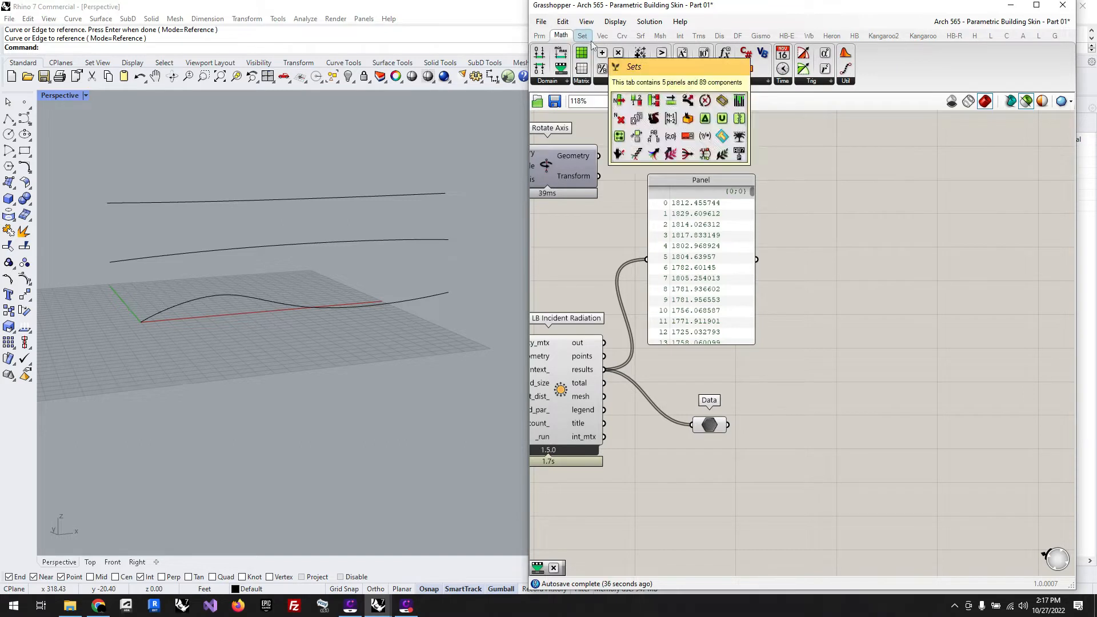
{"action": "left_click", "coordinate": [559, 83]}
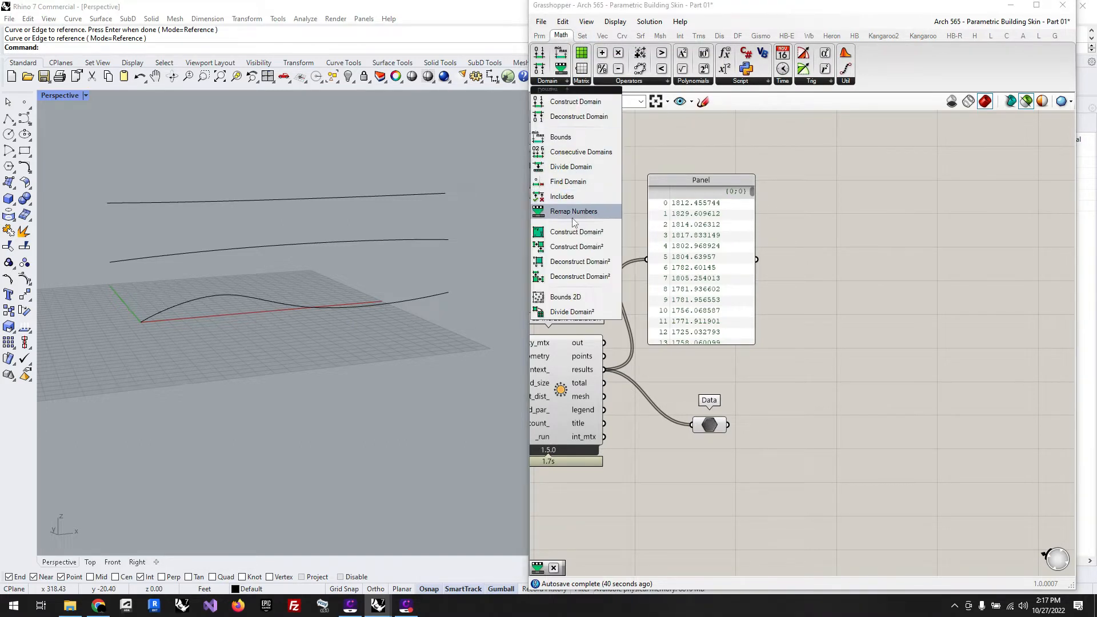
{"action": "left_click_drag", "start_coordinate": [568, 212], "coordinate": [898, 421]}
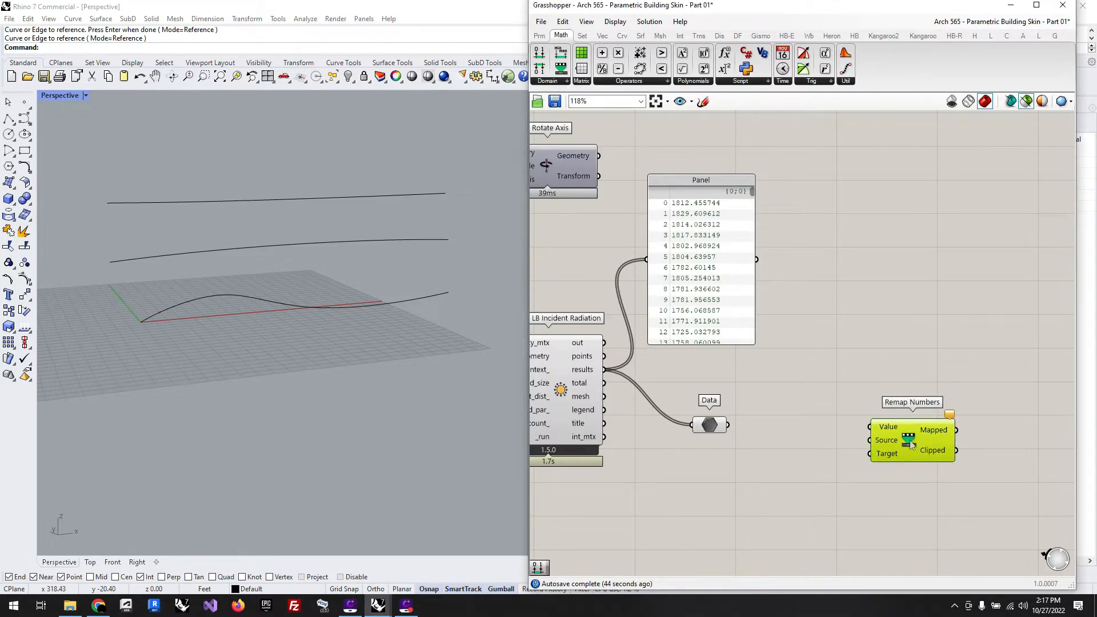
Step: Add a Bounds component below the Data parameter and connect Data to its Numbers input
{"action": "scroll", "coordinate": [712, 445], "scroll_direction": "down", "scroll_amount": 3}
{"action": "scroll", "coordinate": [831, 455], "scroll_direction": "up", "scroll_amount": 3}
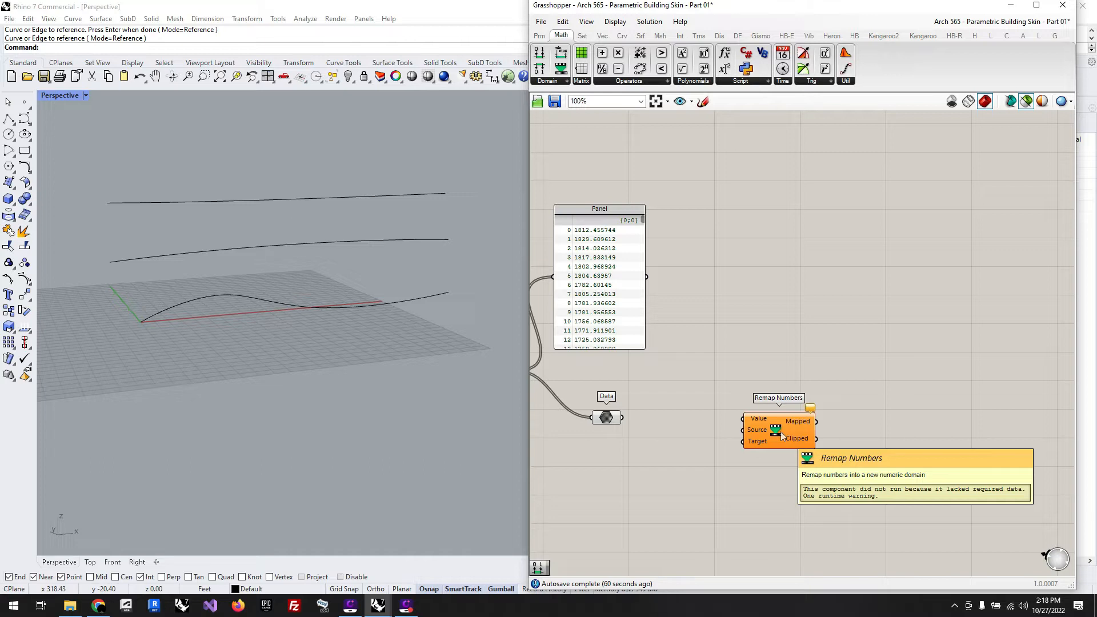
{"action": "left_click", "coordinate": [559, 81]}
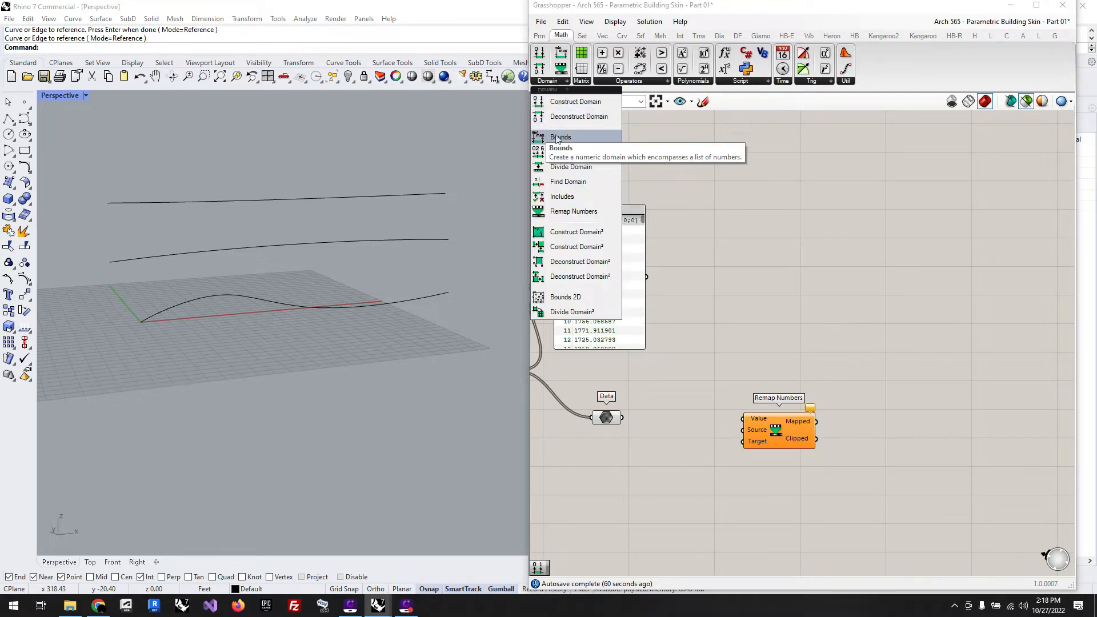
{"action": "left_click_drag", "start_coordinate": [563, 137], "coordinate": [662, 381]}
{"action": "left_click_drag", "start_coordinate": [622, 417], "coordinate": [642, 477]}
{"action": "mouse_move", "coordinate": [677, 477]}
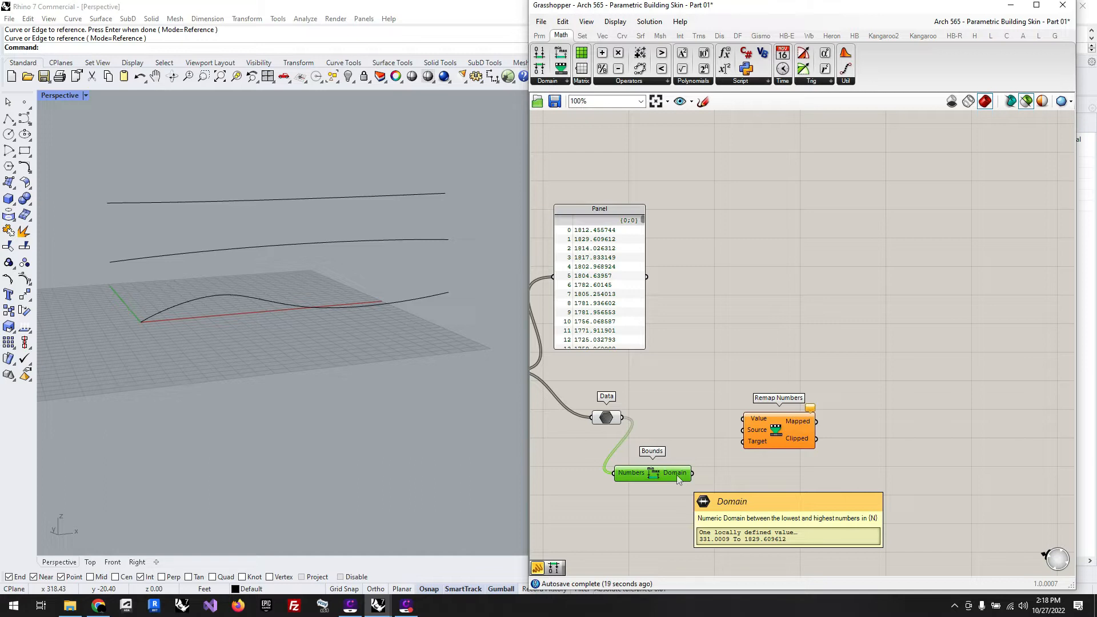
Step: Connect Data to the Value input and the Bounds domain to the Source input of Remap Numbers, repositioning both components neatly
{"action": "left_click_drag", "start_coordinate": [622, 417], "coordinate": [775, 430]}
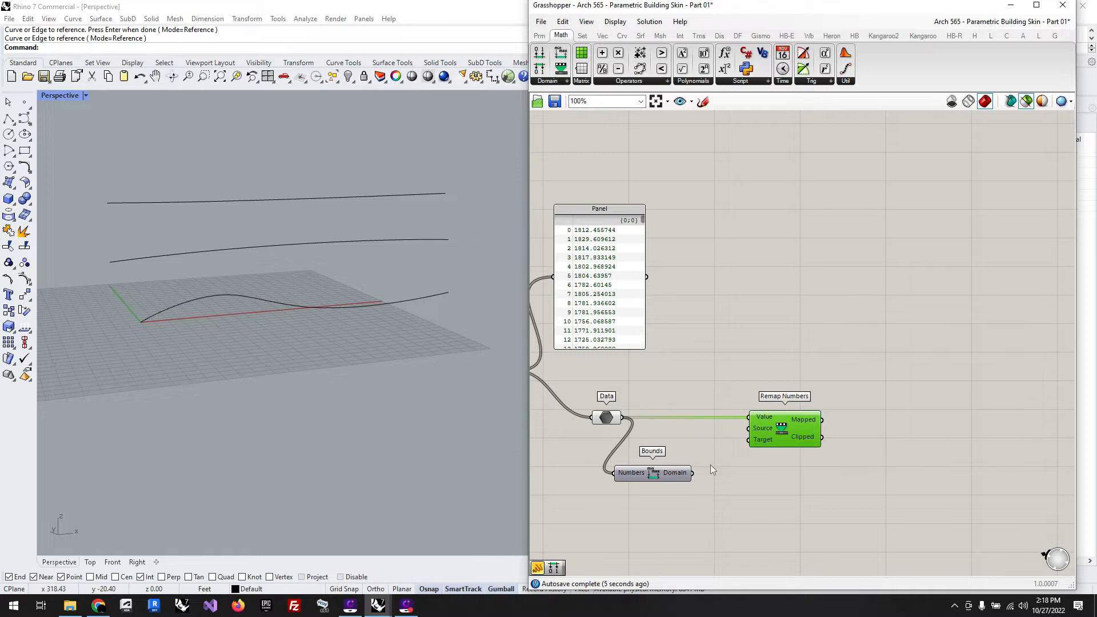
{"action": "left_click_drag", "start_coordinate": [693, 473], "coordinate": [749, 428]}
{"action": "left_click", "coordinate": [677, 475]}
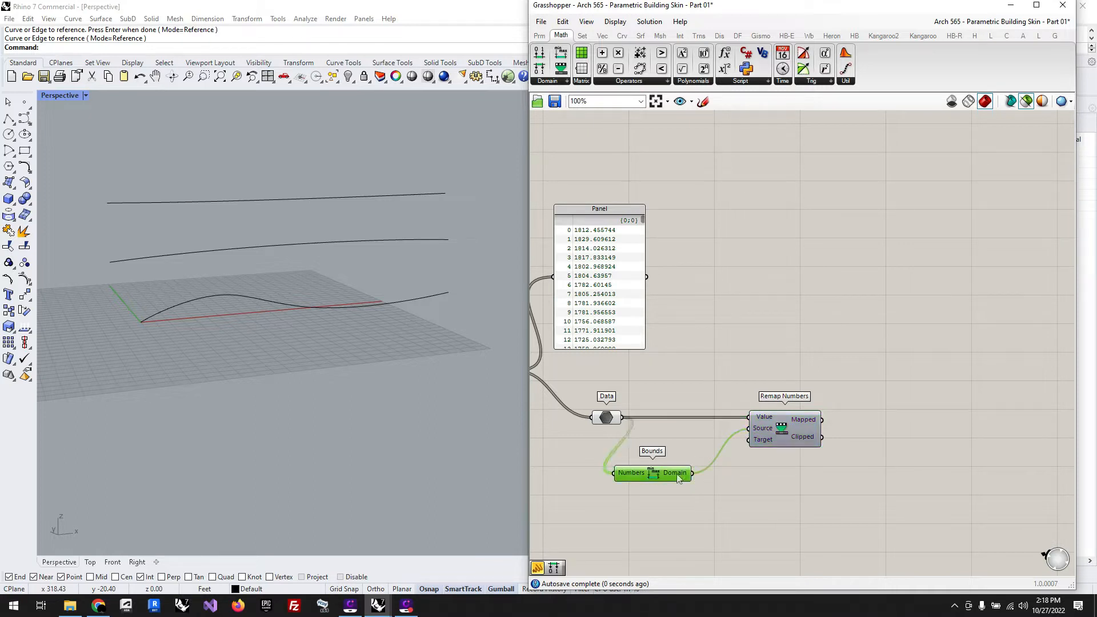
{"action": "left_click_drag", "start_coordinate": [677, 474], "coordinate": [712, 459]}
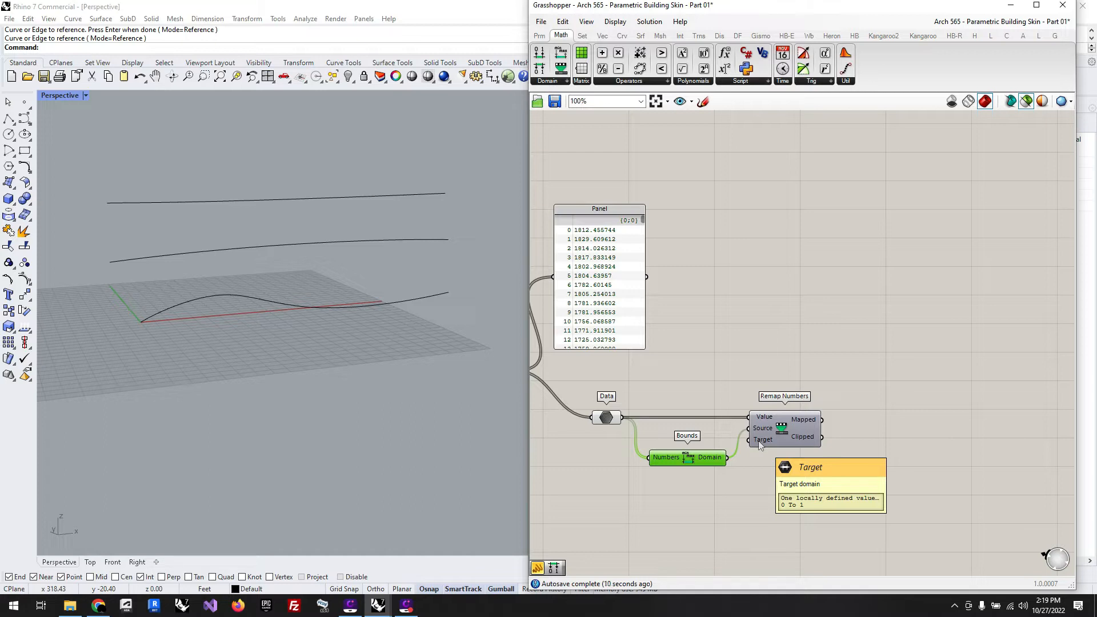
Step: Add a Construct Domain component below Bounds and connect its Domain output to the Target input of Remap Numbers
{"action": "double_click", "coordinate": [690, 518]}
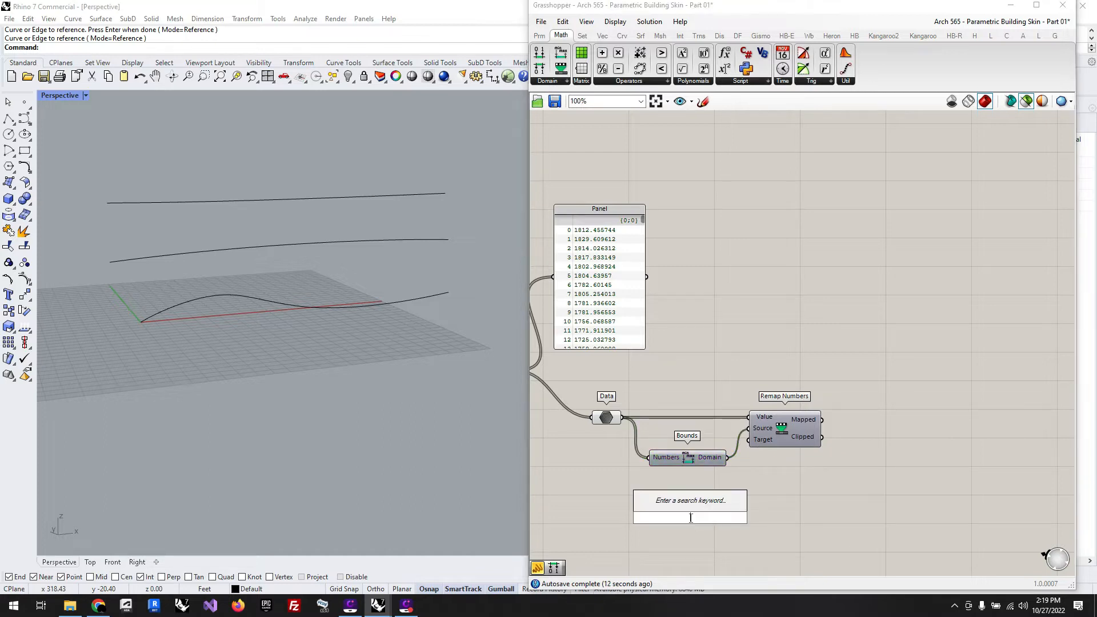
{"action": "left_click", "coordinate": [549, 83]}
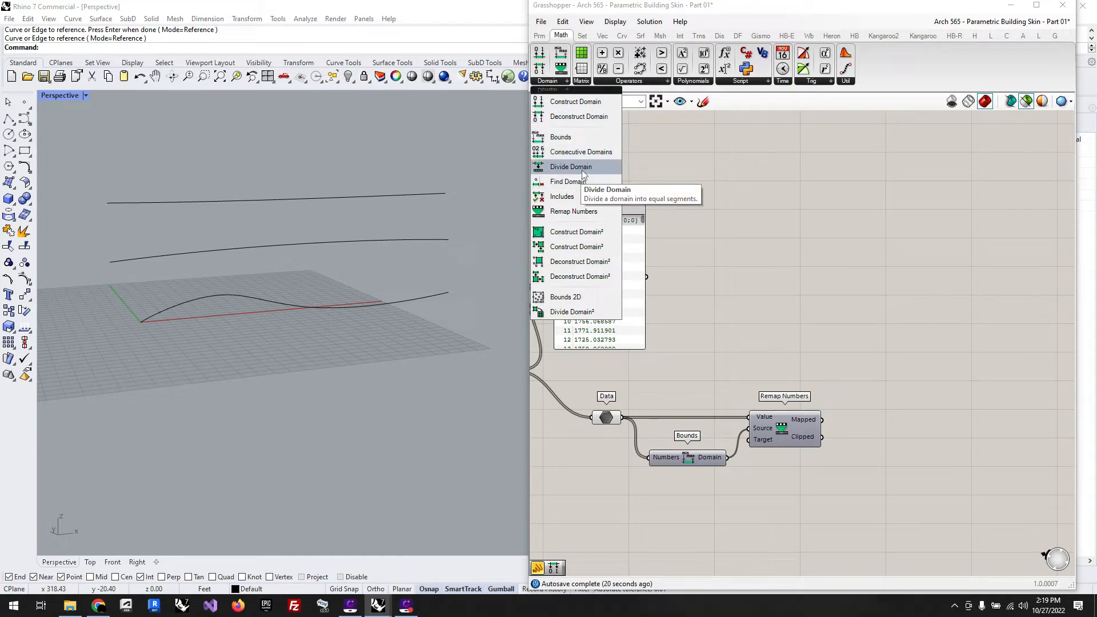
{"action": "left_click", "coordinate": [575, 107]}
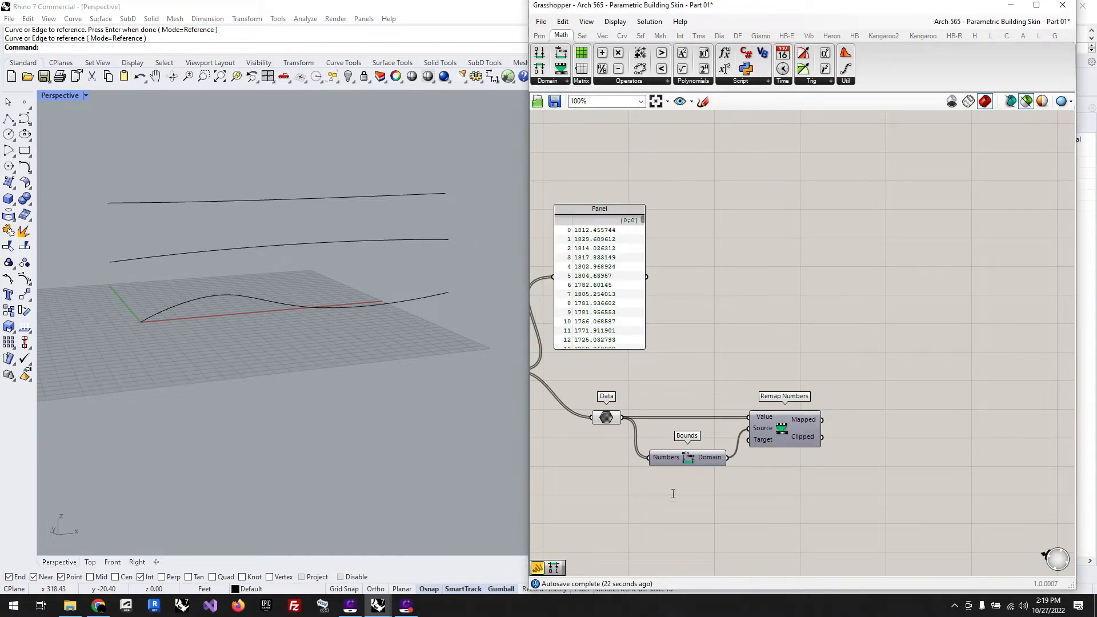
{"action": "left_click", "coordinate": [694, 509]}
{"action": "left_click_drag", "start_coordinate": [738, 508], "coordinate": [748, 440]}
Step: Add a Number Slider with value 0 and connect it to the Domain start input of Construct Domain
{"action": "scroll", "coordinate": [926, 454], "scroll_direction": "down", "scroll_amount": 2}
{"action": "scroll", "coordinate": [671, 507], "scroll_direction": "up", "scroll_amount": 2}
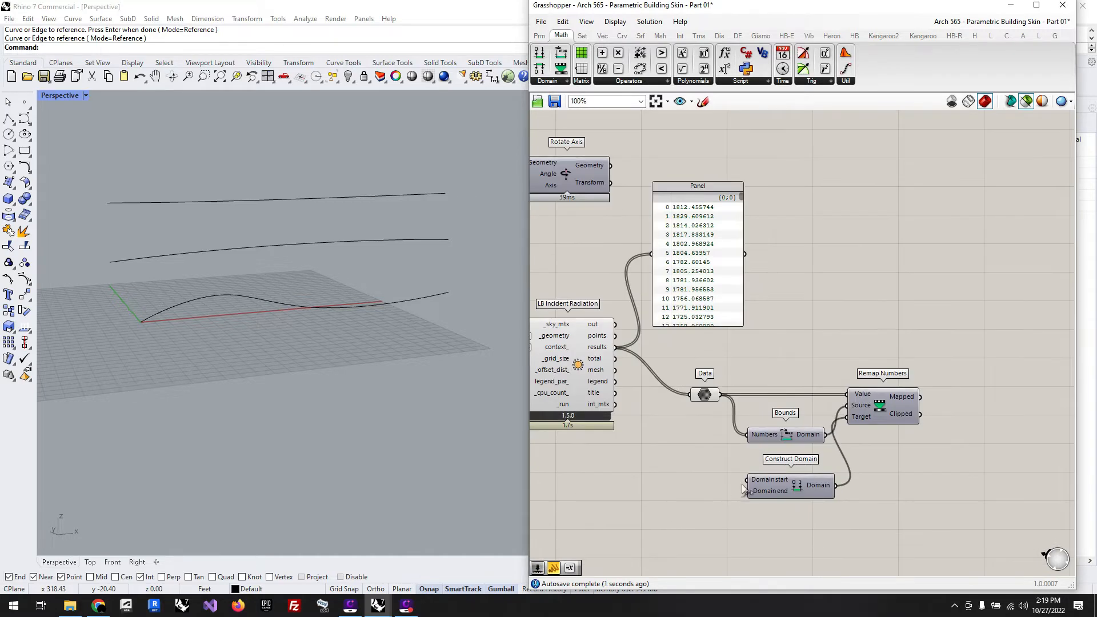
{"action": "double_click", "coordinate": [688, 486]}
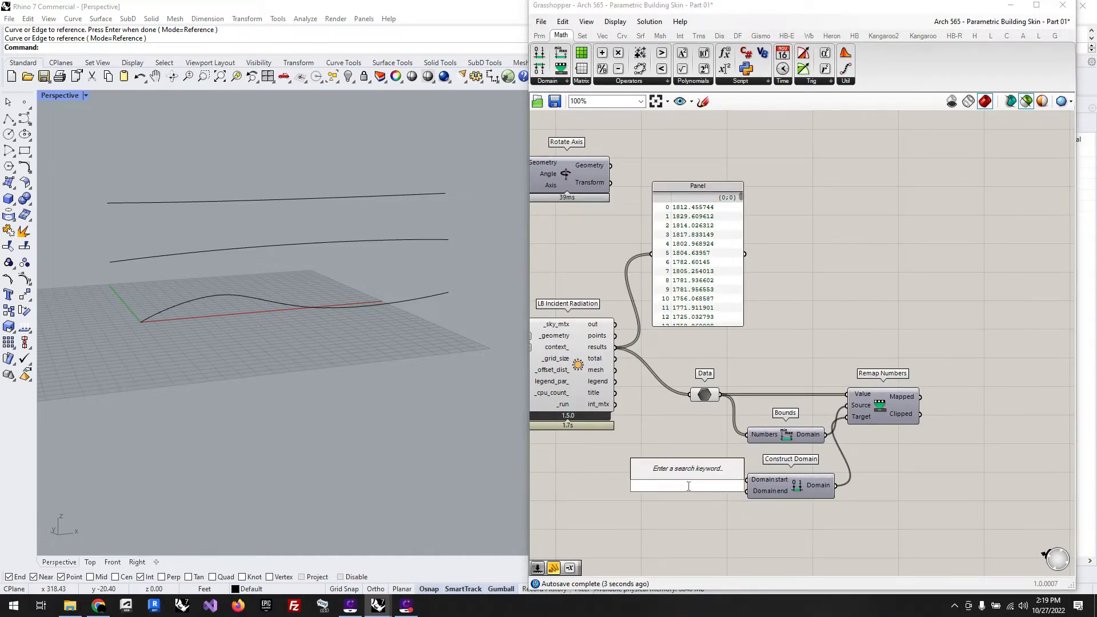
{"action": "type", "text": "number slider"}
{"action": "key", "text": "Return"}
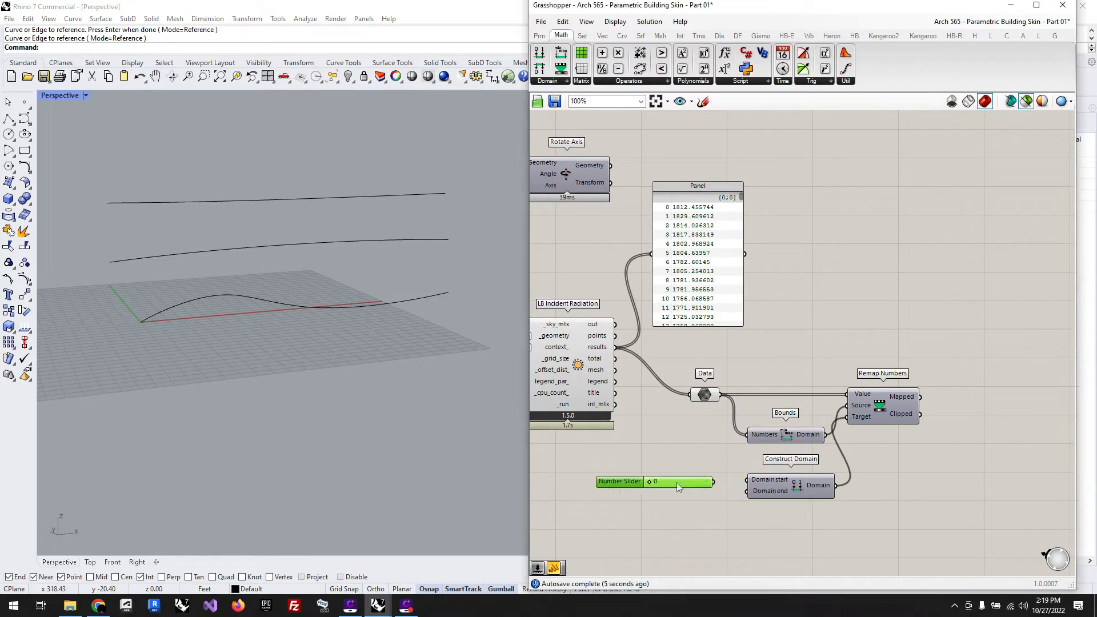
{"action": "left_click_drag", "start_coordinate": [677, 483], "coordinate": [707, 482]}
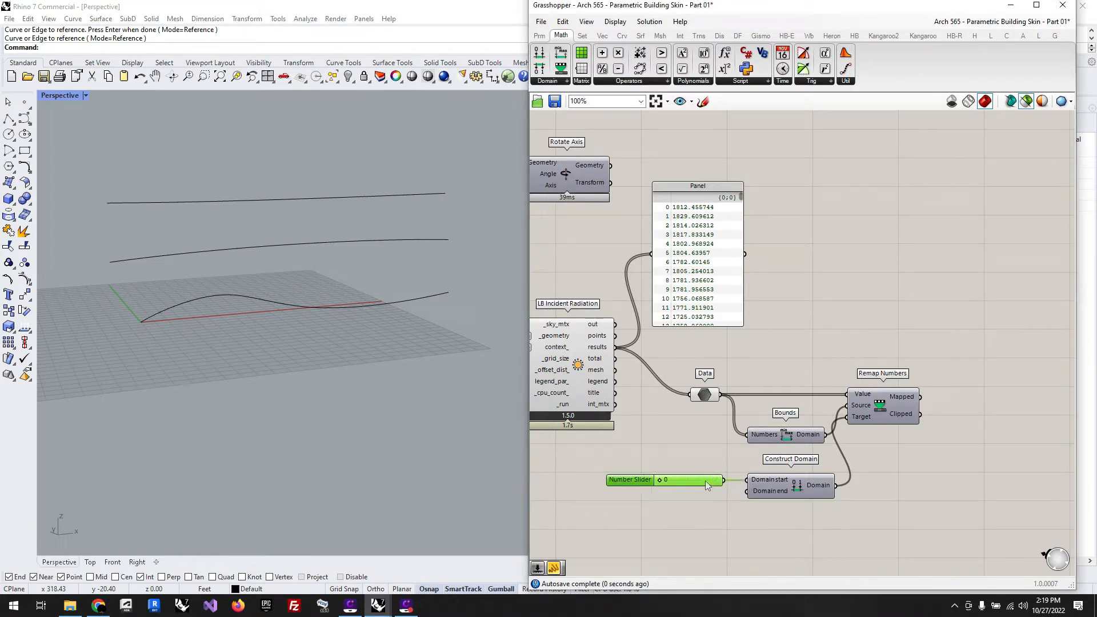
Step: Add a Number Slider with value 1.00, connect it to Domain end, and place it under the first slider
{"action": "double_click", "coordinate": [660, 530]}
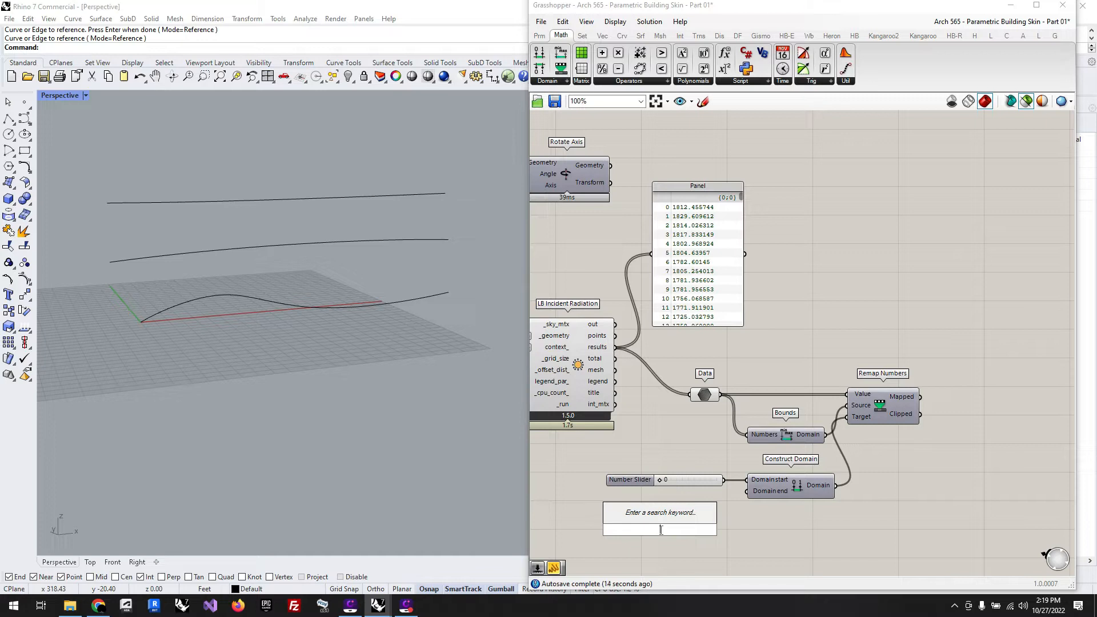
{"action": "type", "text": "1.00"}
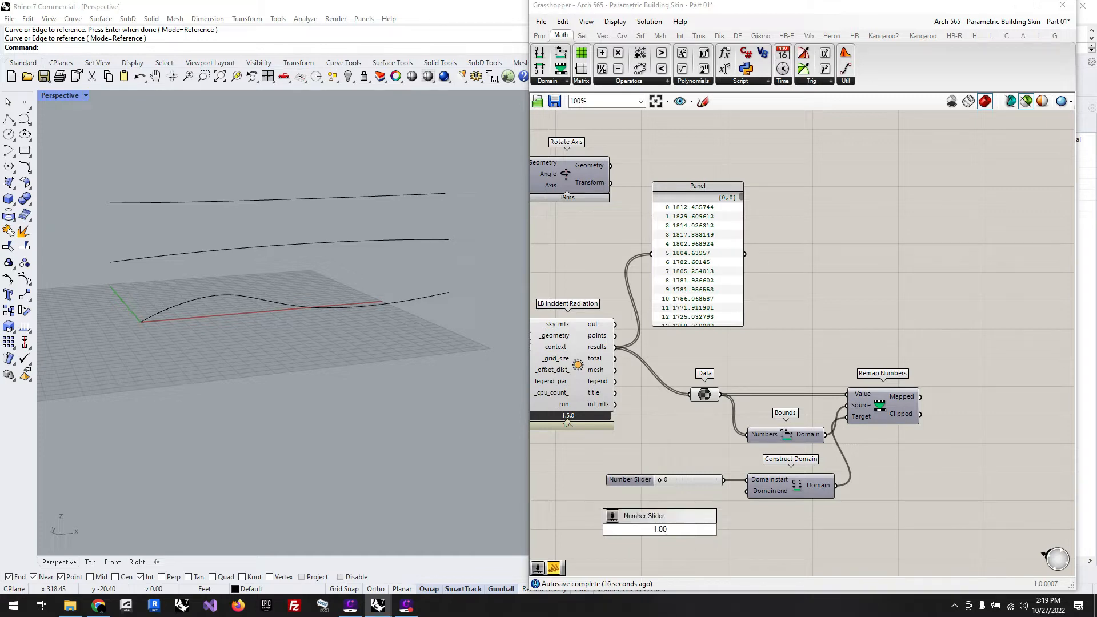
{"action": "left_click", "coordinate": [674, 516]}
{"action": "left_click_drag", "start_coordinate": [719, 530], "coordinate": [747, 491]}
{"action": "left_click_drag", "start_coordinate": [684, 533], "coordinate": [691, 510]}
{"action": "left_click", "coordinate": [863, 555]}
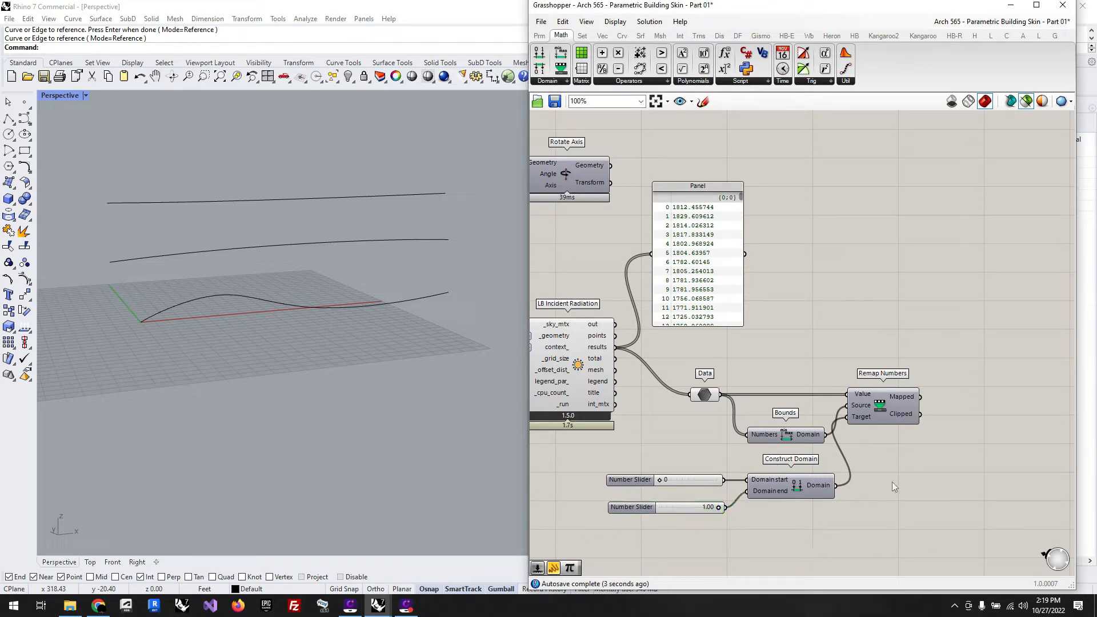
Step: Add a Pi component and connect the Mapped output of Remap Numbers to its Factor input
{"action": "mouse_move", "coordinate": [897, 399]}
{"action": "scroll", "coordinate": [756, 416], "scroll_direction": "down", "scroll_amount": 3}
{"action": "scroll", "coordinate": [959, 336], "scroll_direction": "up", "scroll_amount": 3}
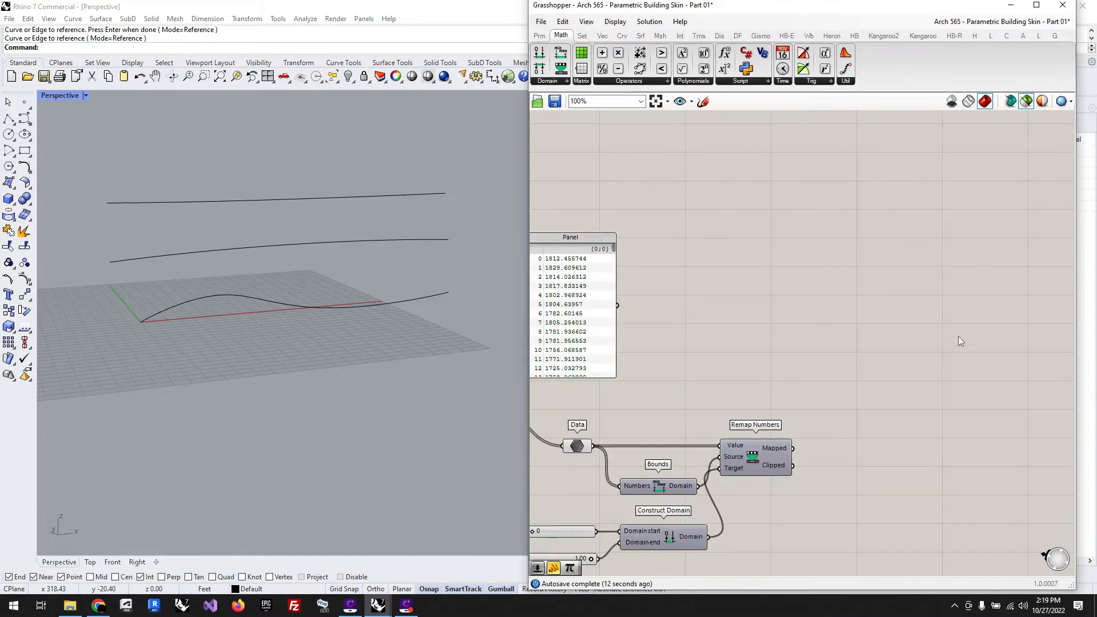
{"action": "double_click", "coordinate": [940, 373]}
{"action": "type", "text": "pi"}
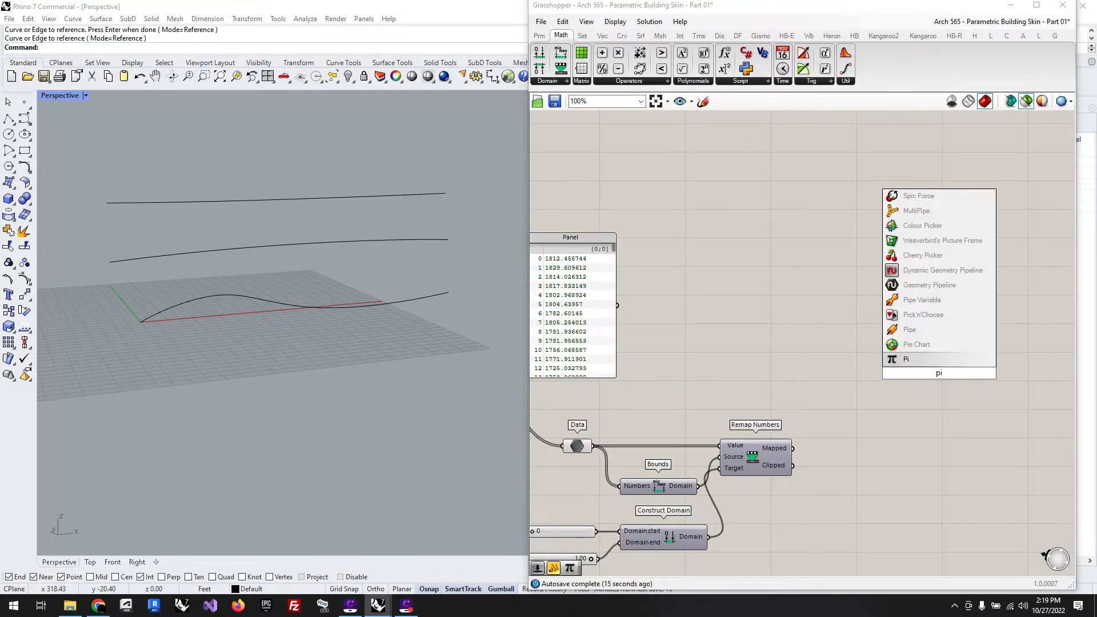
{"action": "key", "text": "Return"}
{"action": "left_click_drag", "start_coordinate": [793, 448], "coordinate": [847, 449]}
Step: Move the radiation results Panel below the Construct Domain sliders to clear the space above
{"action": "scroll", "coordinate": [874, 472], "scroll_direction": "down", "scroll_amount": 3}
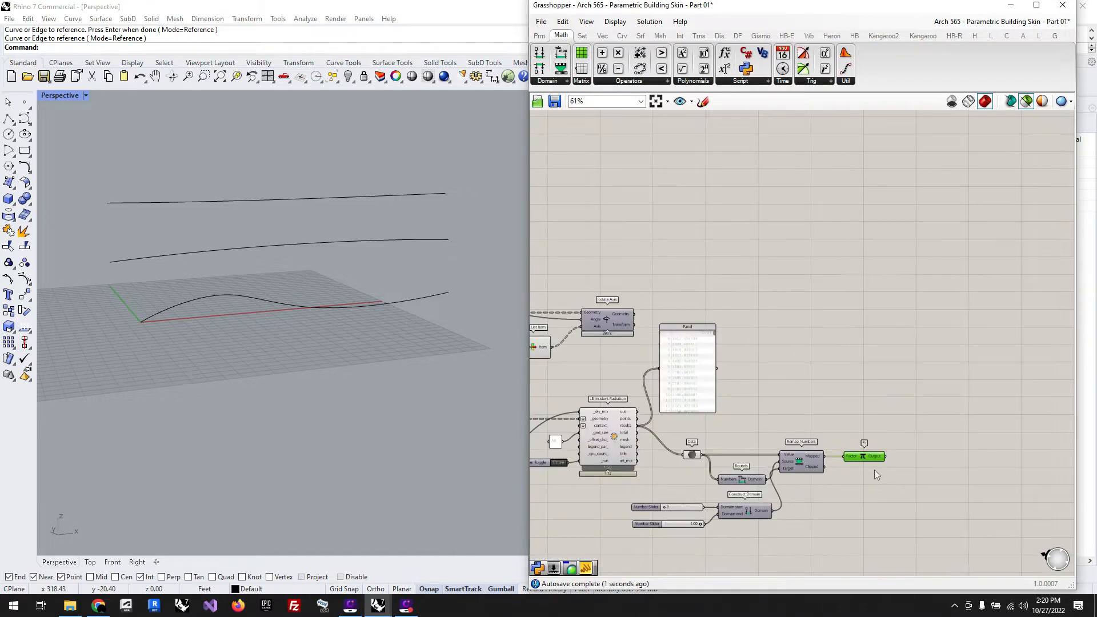
{"action": "scroll", "coordinate": [579, 321], "scroll_direction": "up", "scroll_amount": 4}
{"action": "scroll", "coordinate": [611, 323], "scroll_direction": "down", "scroll_amount": 6}
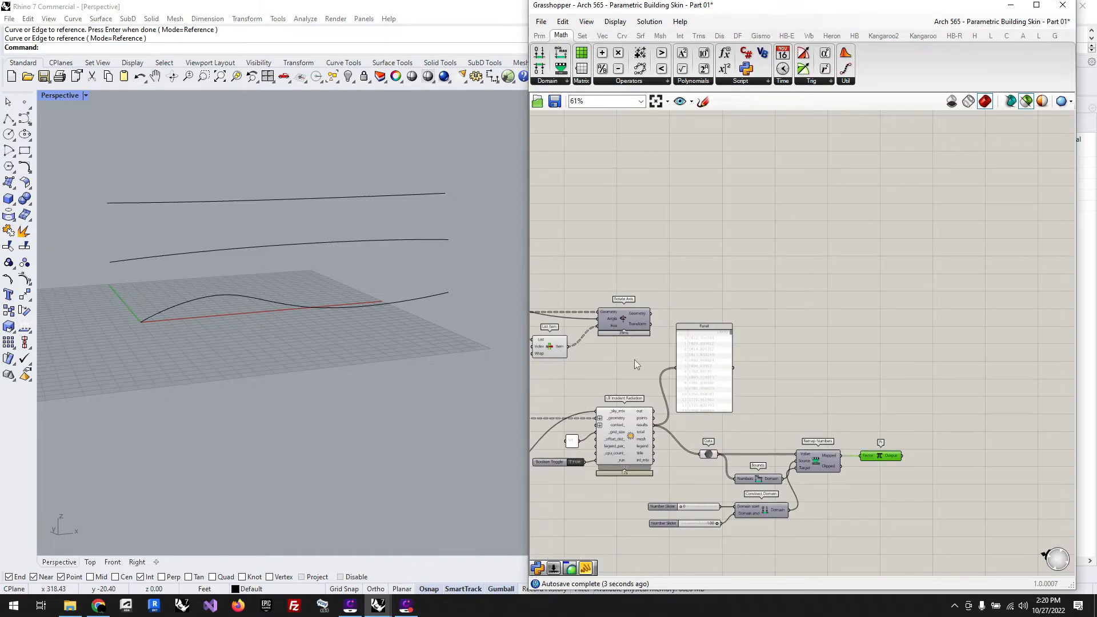
{"action": "left_click", "coordinate": [695, 359]}
{"action": "left_click_drag", "start_coordinate": [697, 362], "coordinate": [680, 524]}
Step: Trace the angle source of the last Rotate Axis and move that component out past the Pi component
{"action": "left_click", "coordinate": [625, 323]}
{"action": "scroll", "coordinate": [766, 372], "scroll_direction": "down", "scroll_amount": 7}
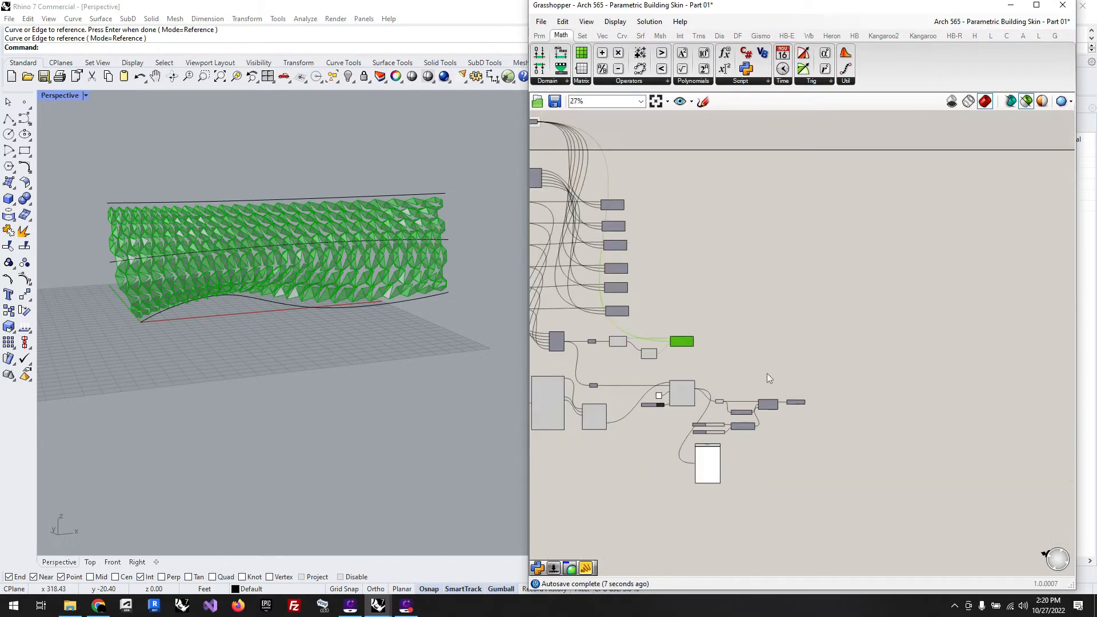
{"action": "scroll", "coordinate": [626, 223], "scroll_direction": "up", "scroll_amount": 10}
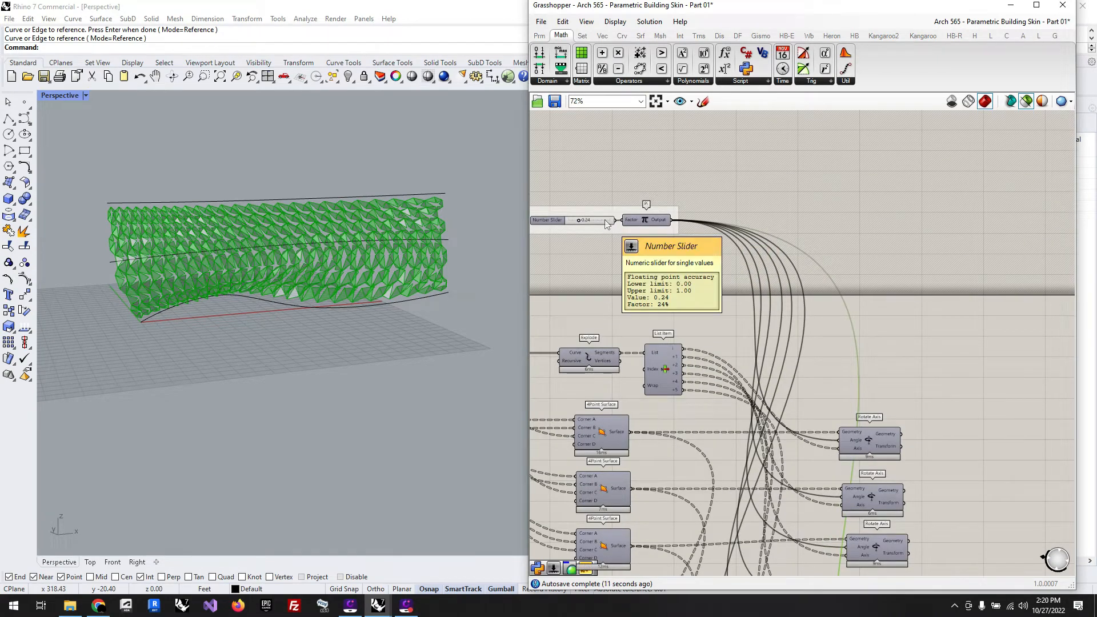
{"action": "scroll", "coordinate": [595, 204], "scroll_direction": "down", "scroll_amount": 5}
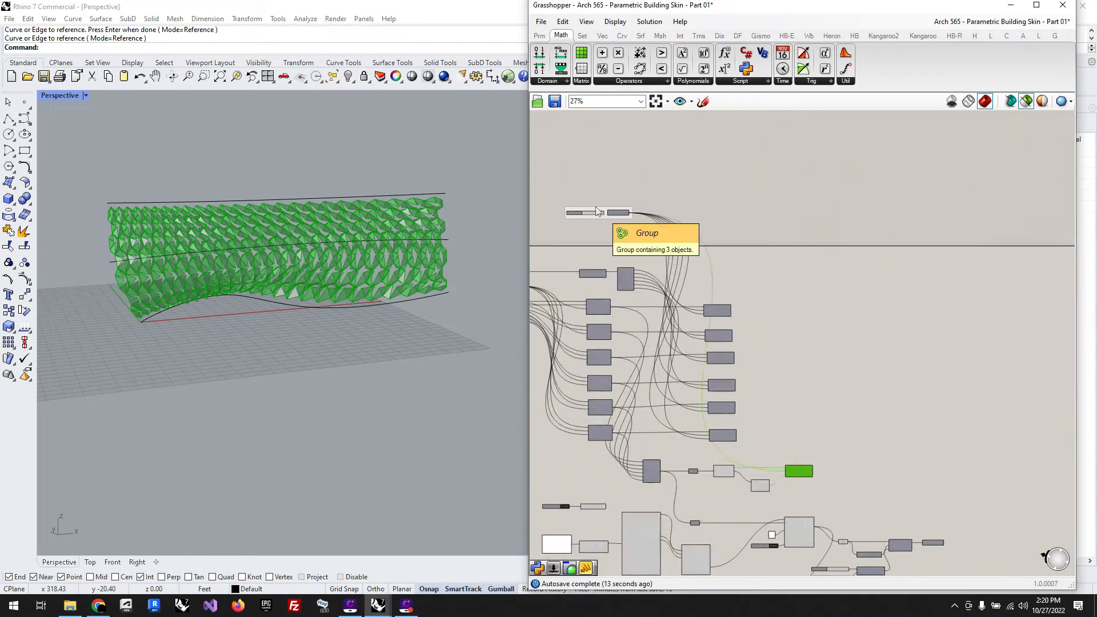
{"action": "scroll", "coordinate": [838, 455], "scroll_direction": "up", "scroll_amount": 4}
{"action": "left_click_drag", "start_coordinate": [746, 444], "coordinate": [1052, 445]}
{"action": "scroll", "coordinate": [960, 471], "scroll_direction": "down", "scroll_amount": 2}
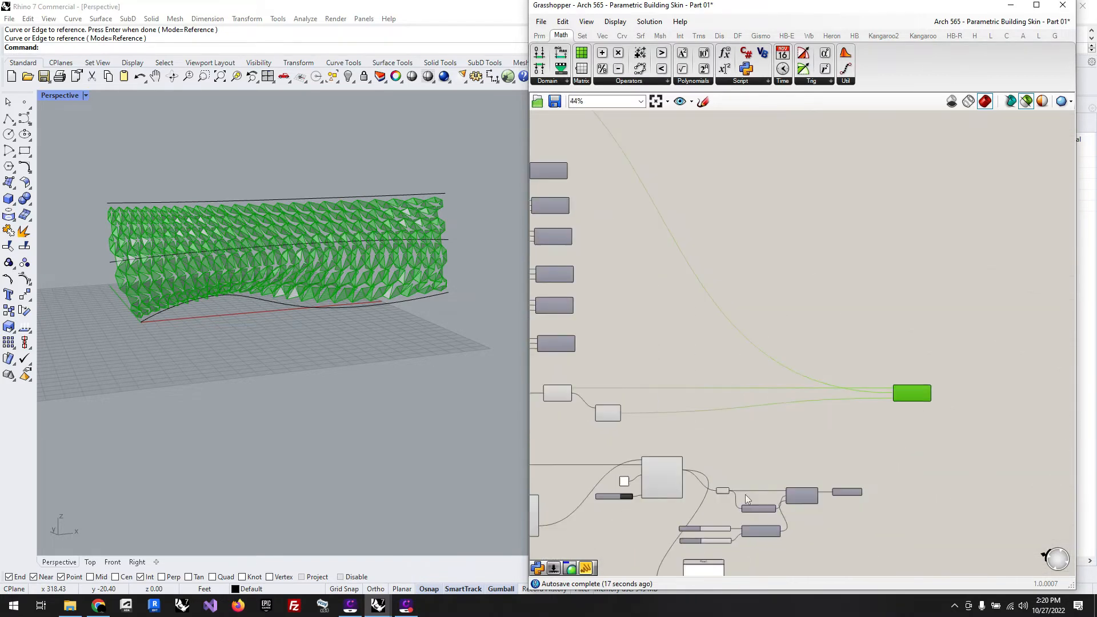
Step: Move the Surface, Deconstruct Brep and List Item components together to sit just before the relocated Rotate Axis
{"action": "left_click_drag", "start_coordinate": [649, 433], "coordinate": [547, 393]}
{"action": "right_click_drag", "start_coordinate": [709, 430], "coordinate": [763, 435]}
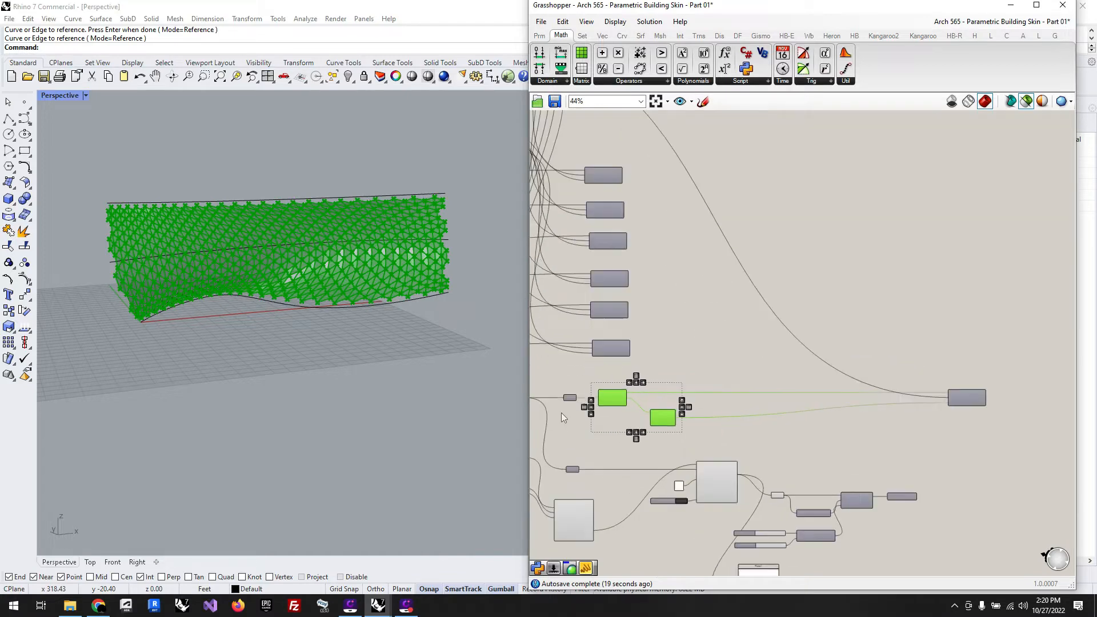
{"action": "left_click", "coordinate": [572, 397], "text": "shift"}
{"action": "left_click_drag", "start_coordinate": [620, 400], "coordinate": [856, 409]}
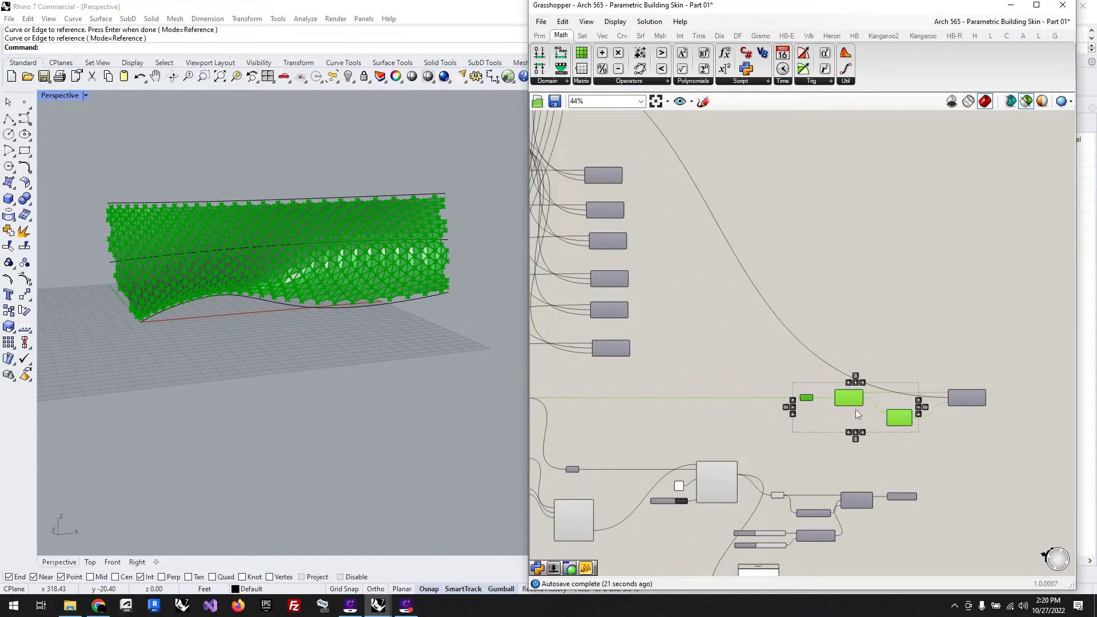
Step: Connect the new Pi output to the Angle input of the last Rotate Axis, replacing the slider-driven angle
{"action": "left_click", "coordinate": [1036, 494]}
{"action": "scroll", "coordinate": [917, 500], "scroll_direction": "up", "scroll_amount": 4}
{"action": "left_click_drag", "start_coordinate": [916, 495], "coordinate": [978, 305]}
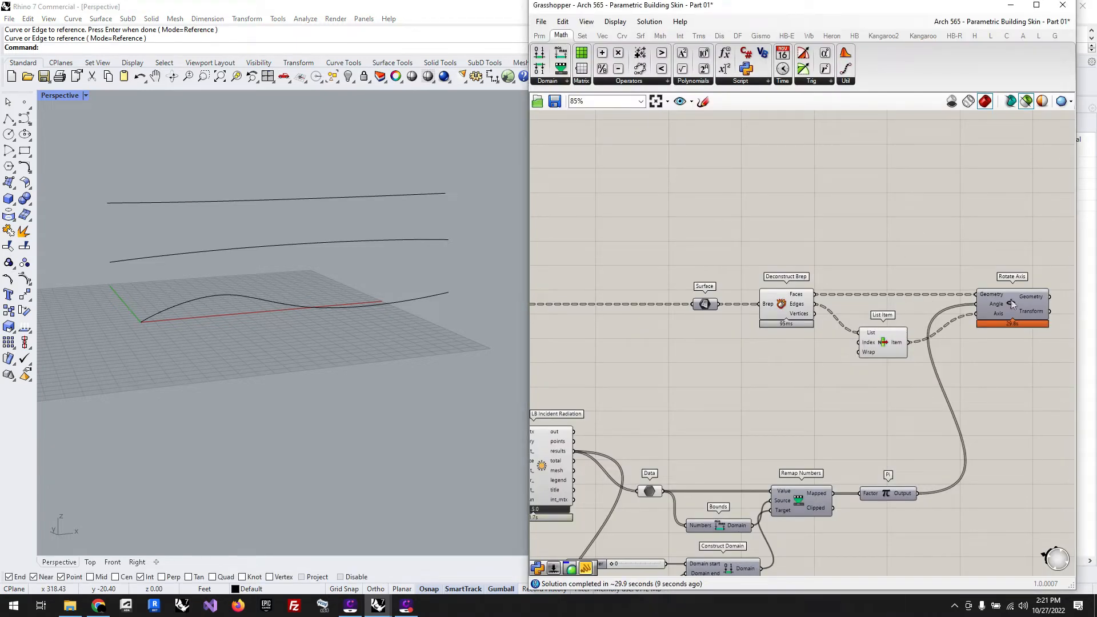
Step: Preview only the geometry of the last Rotate Axis in the Rhino viewport, and return to the Grasshopper definition
{"action": "left_click", "coordinate": [1012, 310]}
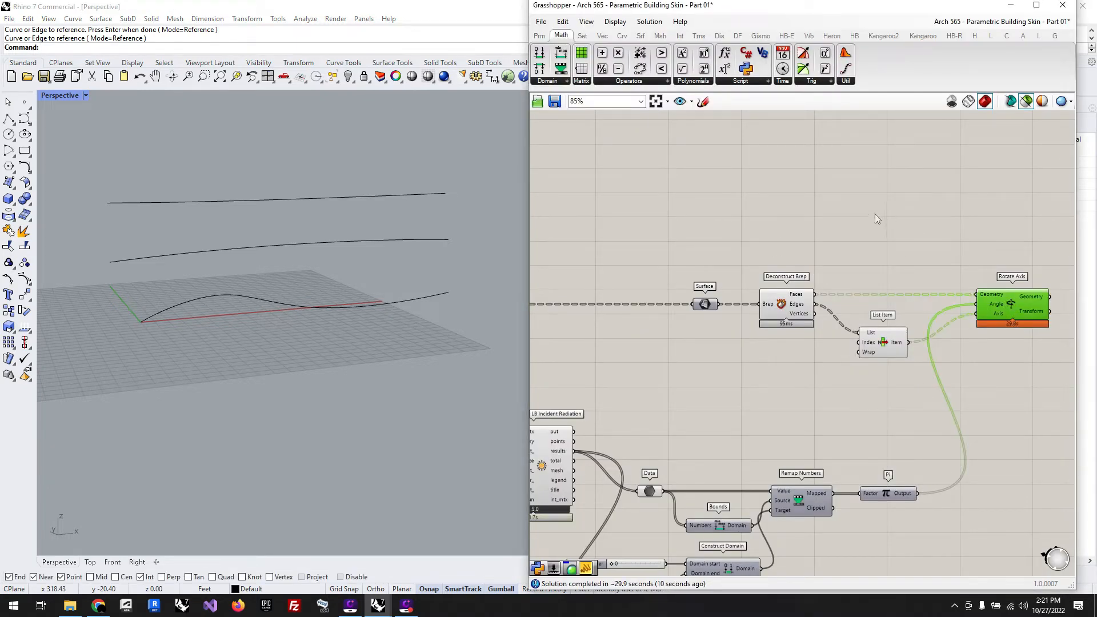
{"action": "left_click", "coordinate": [1026, 102]}
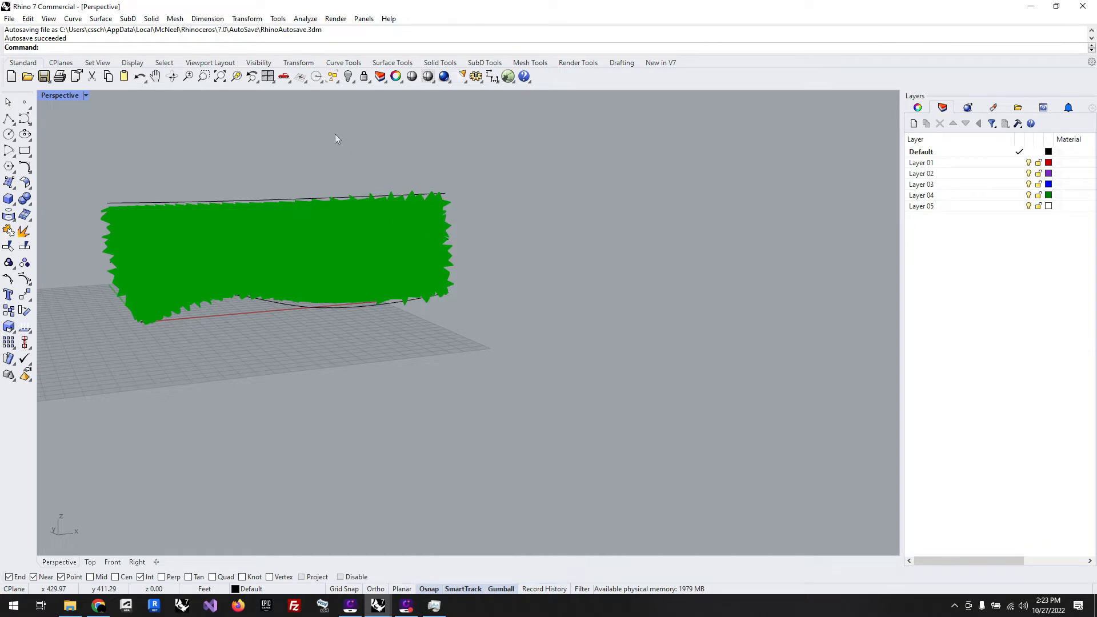
{"action": "mouse_move", "coordinate": [377, 606]}
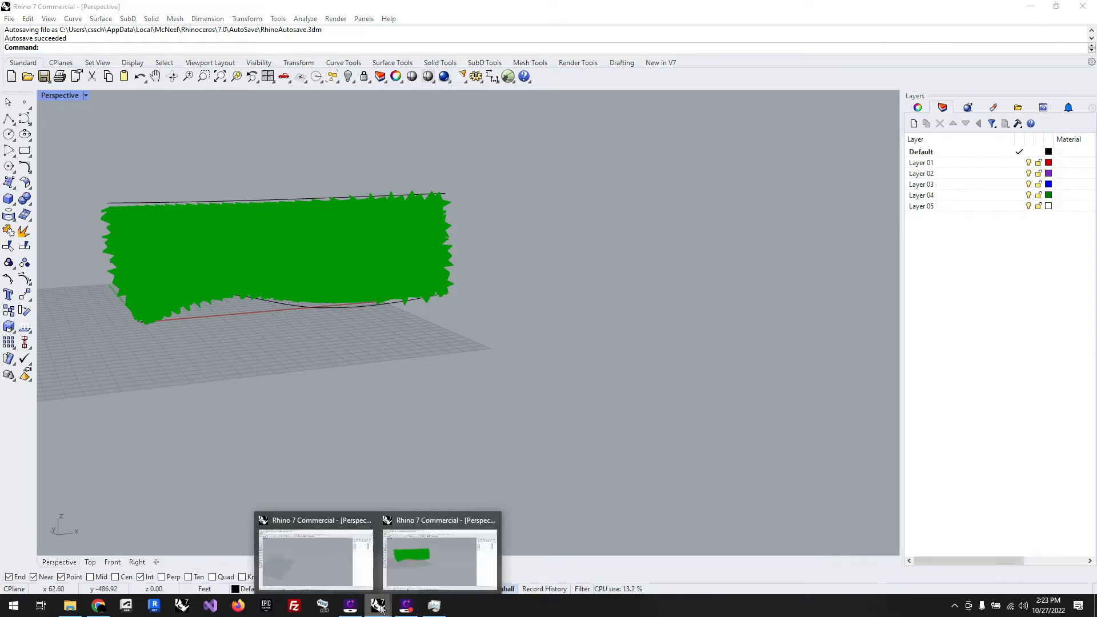
{"action": "left_click", "coordinate": [430, 557]}
{"action": "left_click", "coordinate": [917, 220]}
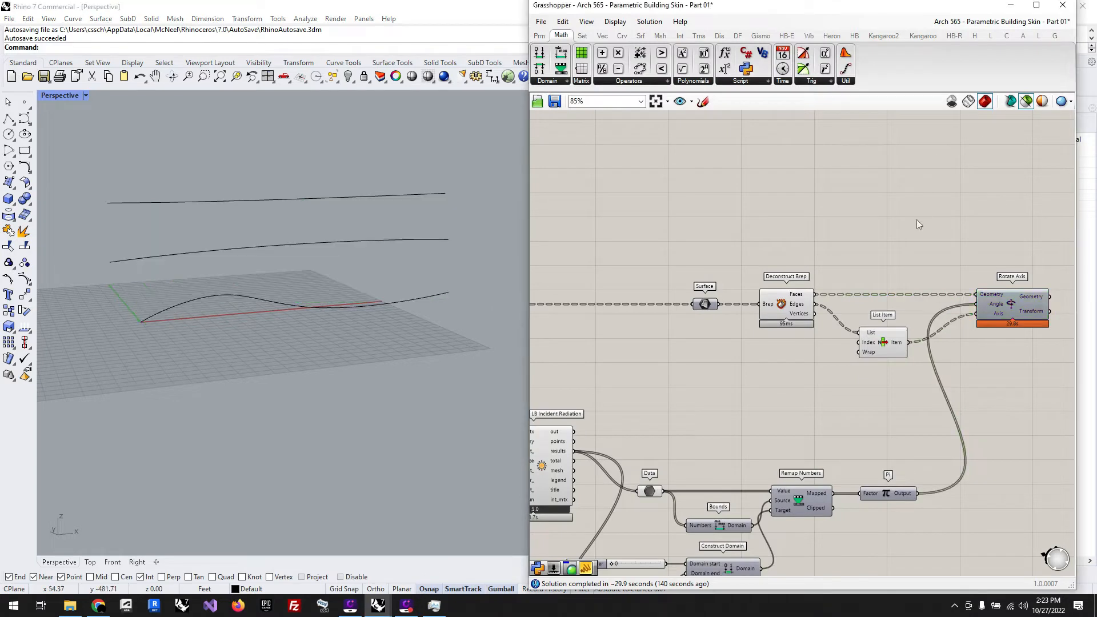
Step: Graft the Angle input of the last Rotate Axis and select the component to preview its rotated panels
{"action": "right_click", "coordinate": [997, 306]}
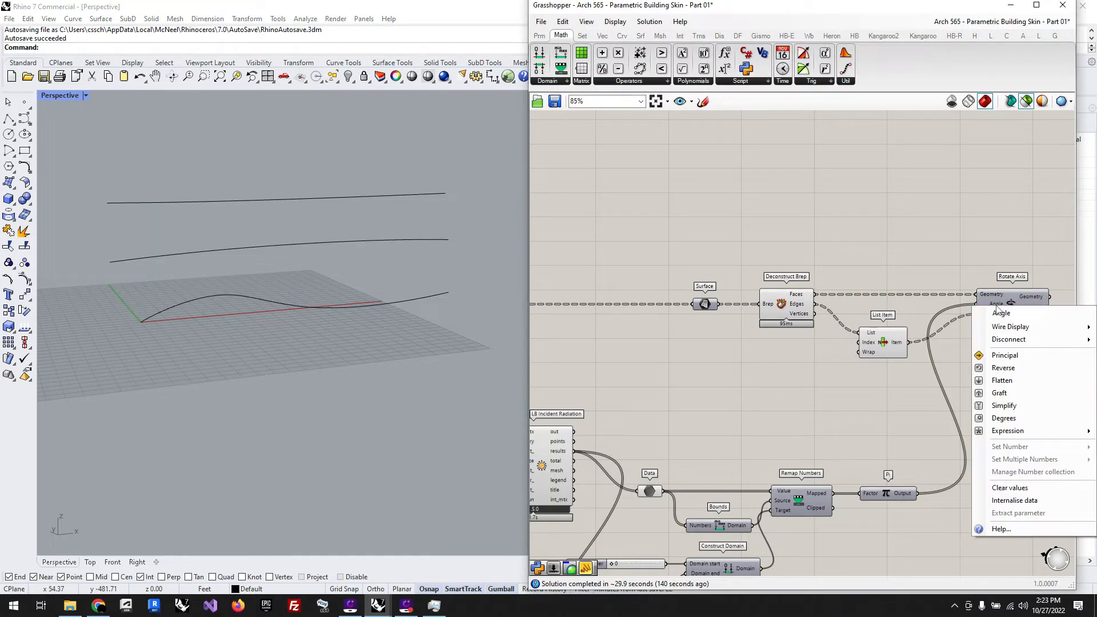
{"action": "left_click", "coordinate": [1005, 406]}
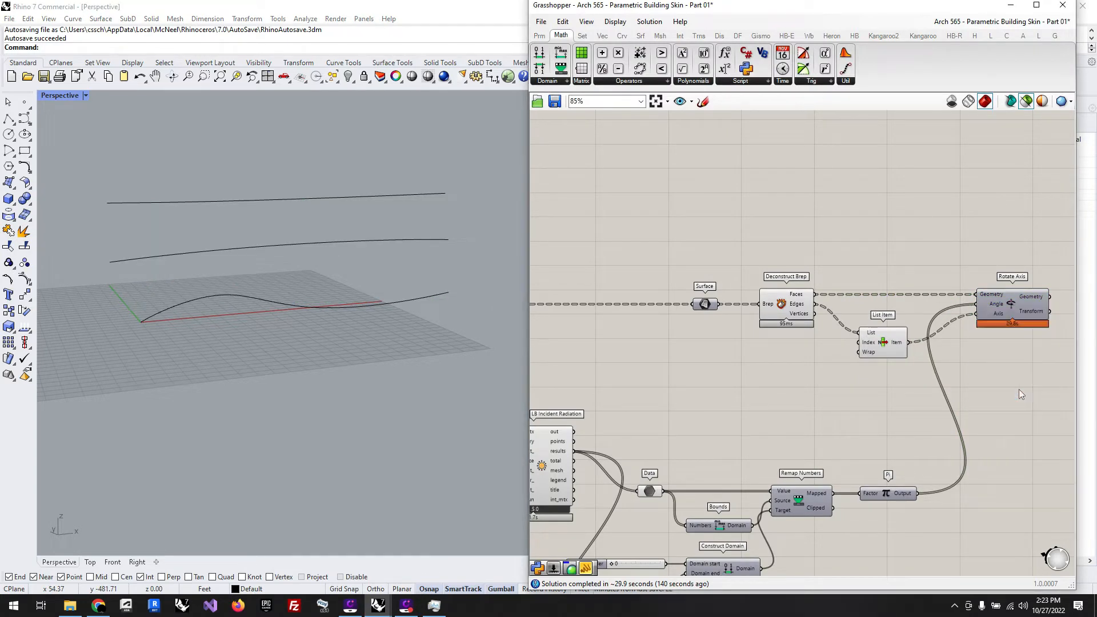
{"action": "left_click", "coordinate": [1010, 306]}
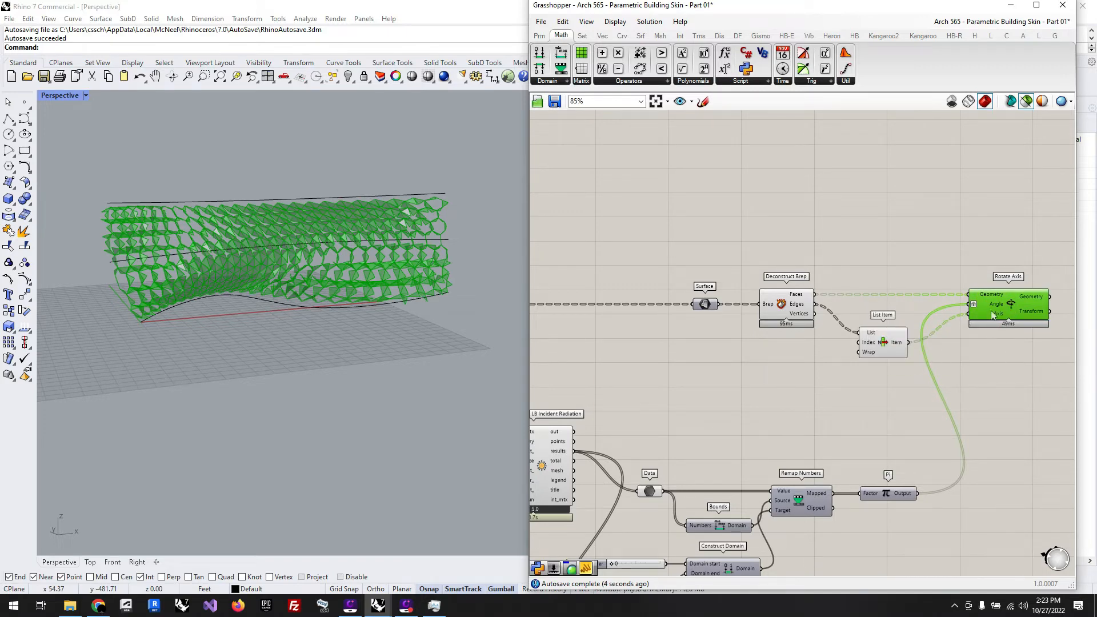
Step: Add a Param Viewer near the Pi component and feed it from the Pi output
{"action": "mouse_move", "coordinate": [991, 307]}
{"action": "double_click", "coordinate": [973, 427]}
{"action": "type", "text": "par"}
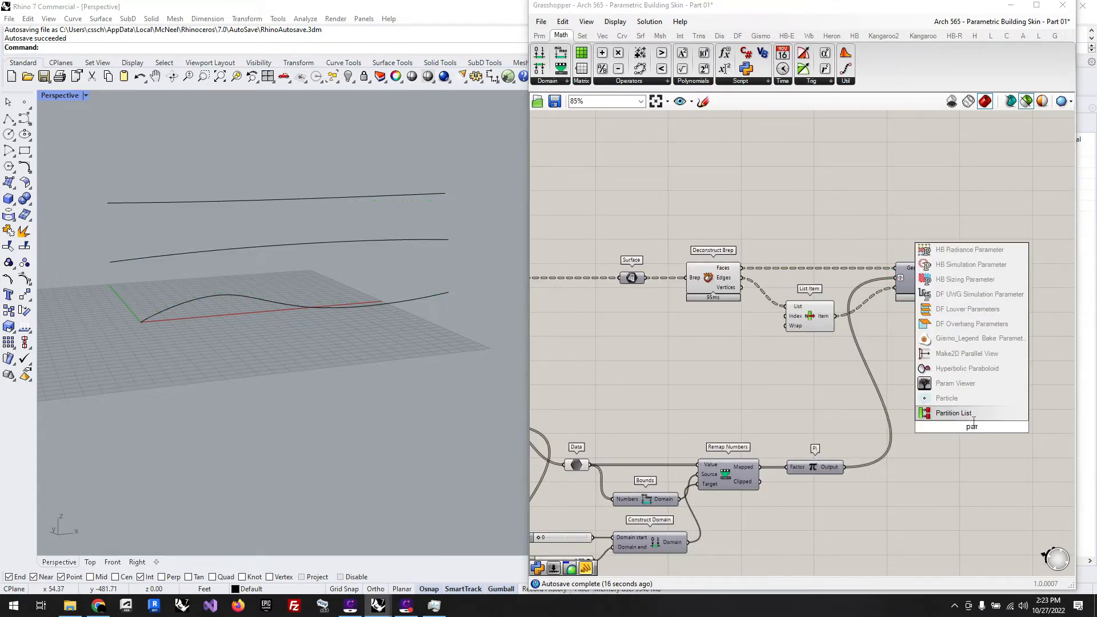
{"action": "left_click", "coordinate": [960, 384]}
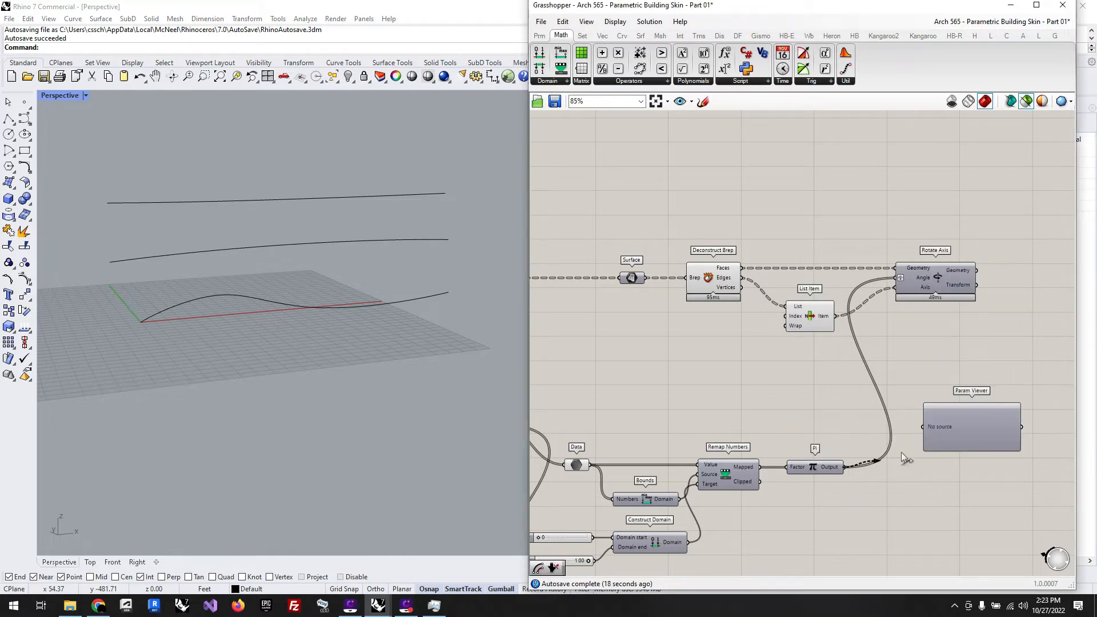
{"action": "left_click_drag", "start_coordinate": [902, 454], "coordinate": [923, 429]}
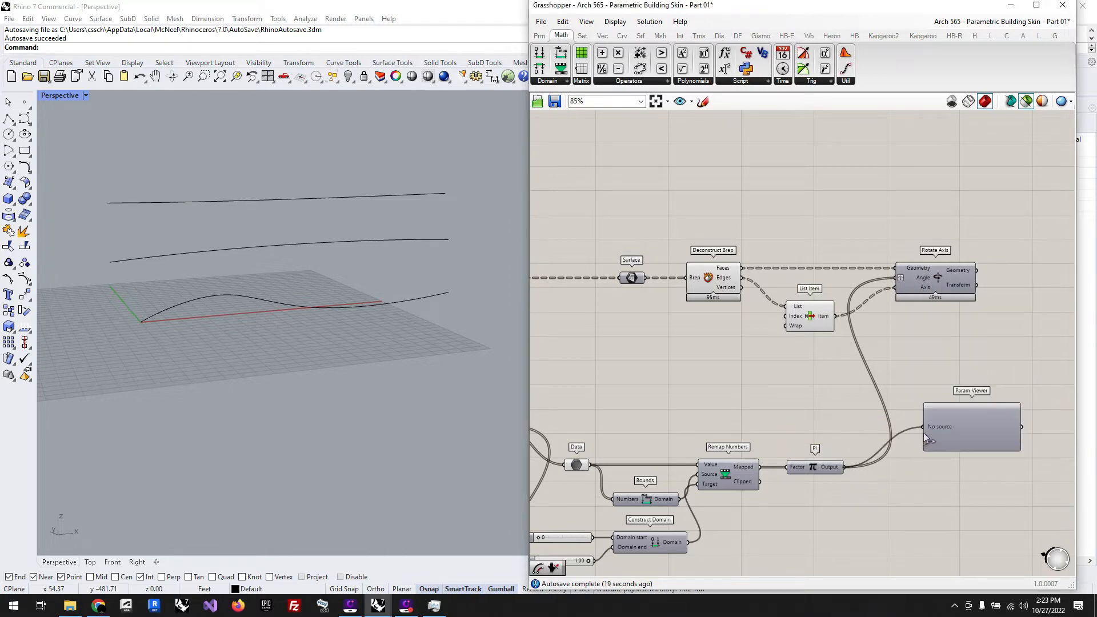
Step: Duplicate the Param Viewer, place the copy below the last Rotate Axis, and feed it from the List Item output
{"action": "left_click", "coordinate": [969, 434]}
{"action": "key", "text": "ctrl+c"}
{"action": "key", "text": "ctrl+v"}
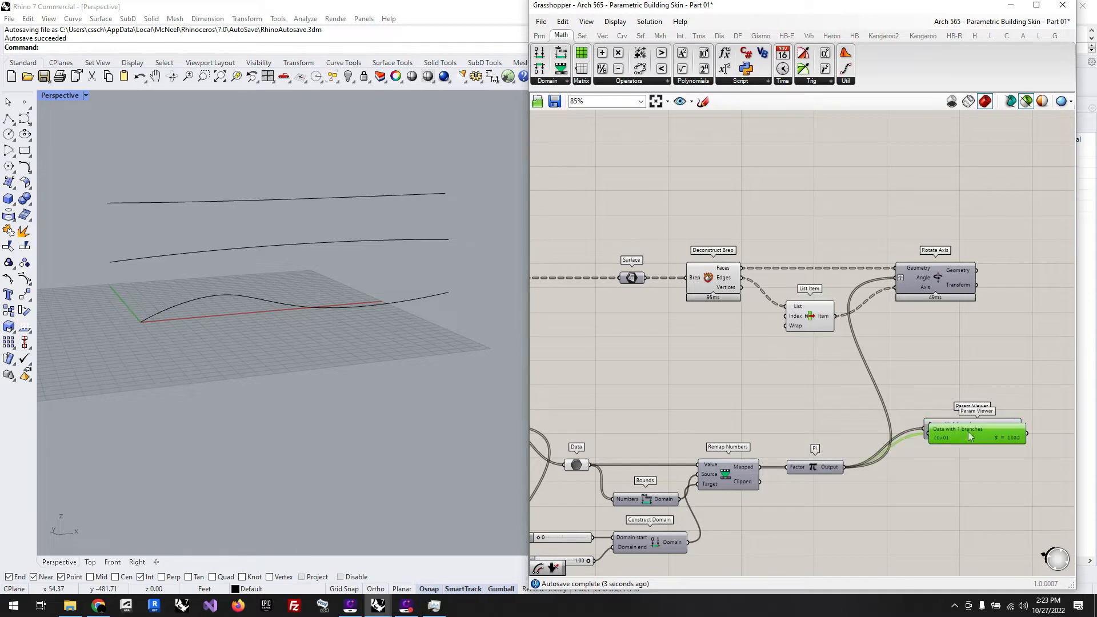
{"action": "left_click_drag", "start_coordinate": [969, 433], "coordinate": [954, 354]}
{"action": "left_click_drag", "start_coordinate": [837, 316], "coordinate": [911, 357]}
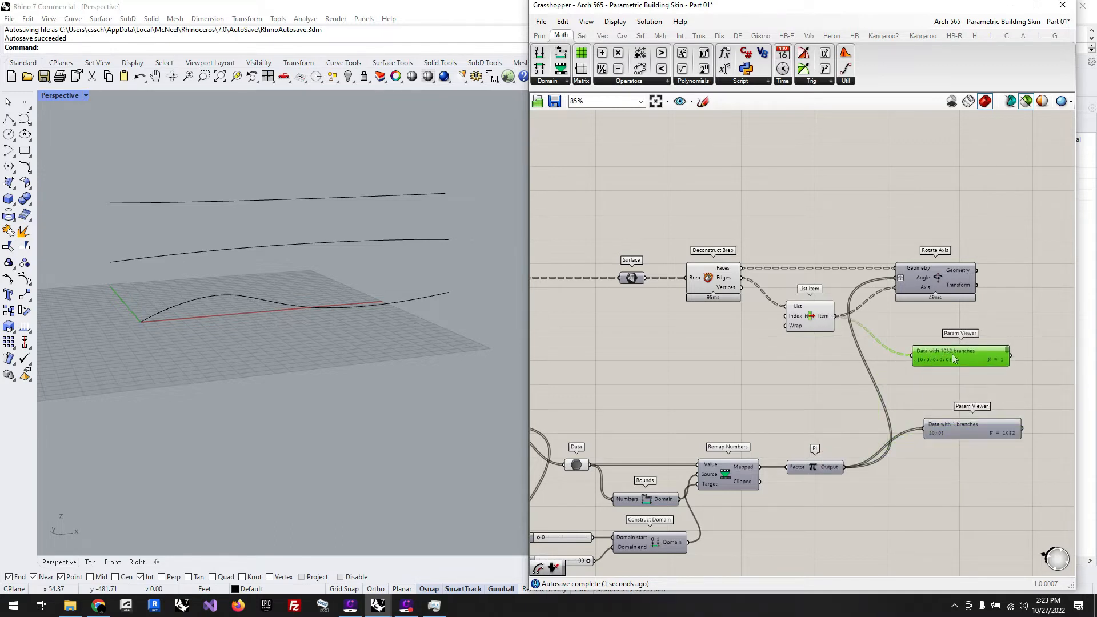
Step: Add a Graft Tree component fed by the Pi output and connect its Tree output to the lower Param Viewer
{"action": "mouse_move", "coordinate": [954, 359]}
{"action": "double_click", "coordinate": [950, 476]}
{"action": "type", "text": "graf"}
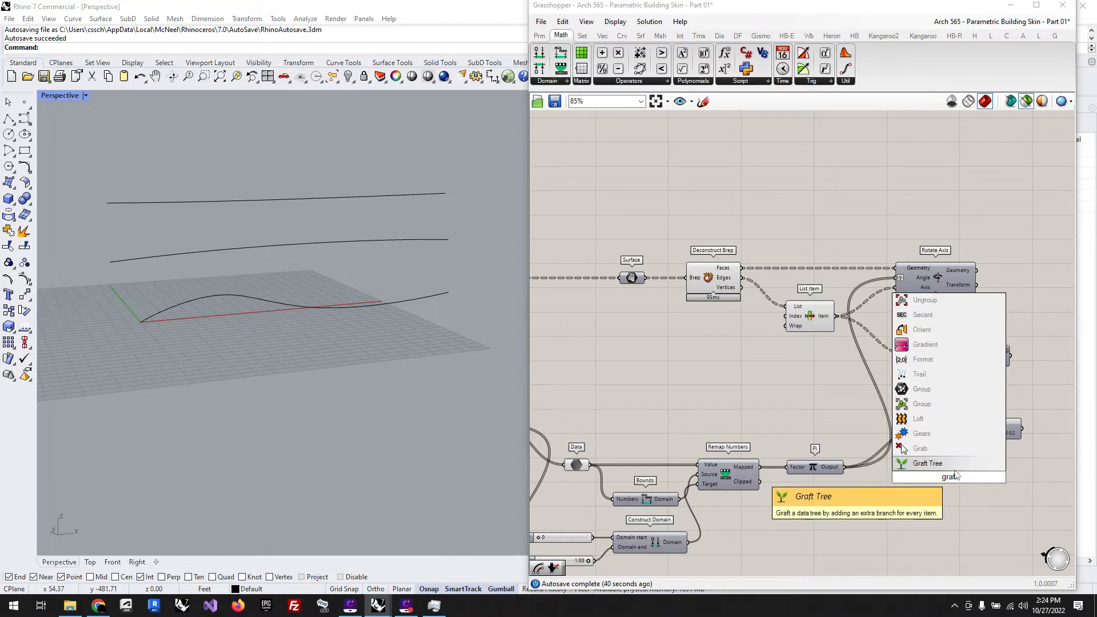
{"action": "key", "text": "Return"}
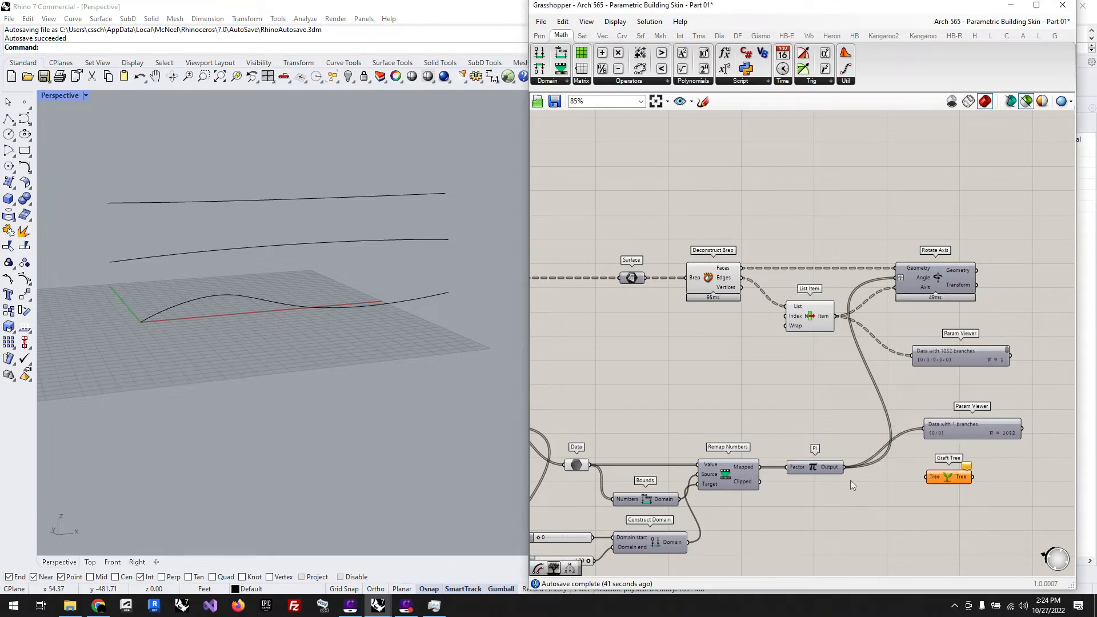
{"action": "left_click_drag", "start_coordinate": [844, 468], "coordinate": [989, 431]}
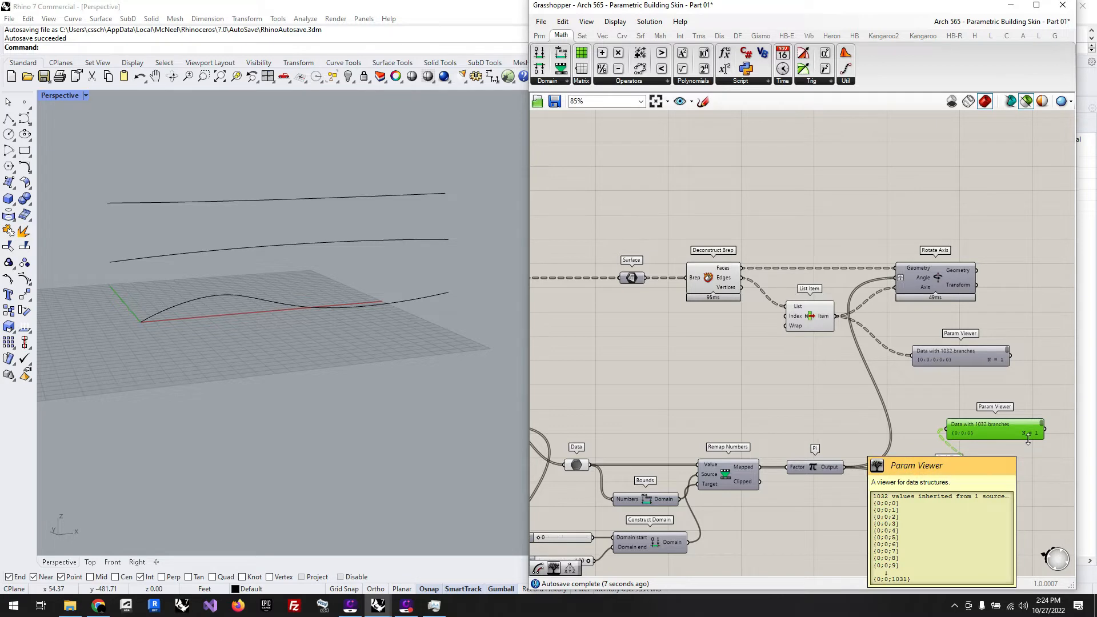
{"action": "left_click", "coordinate": [1021, 498]}
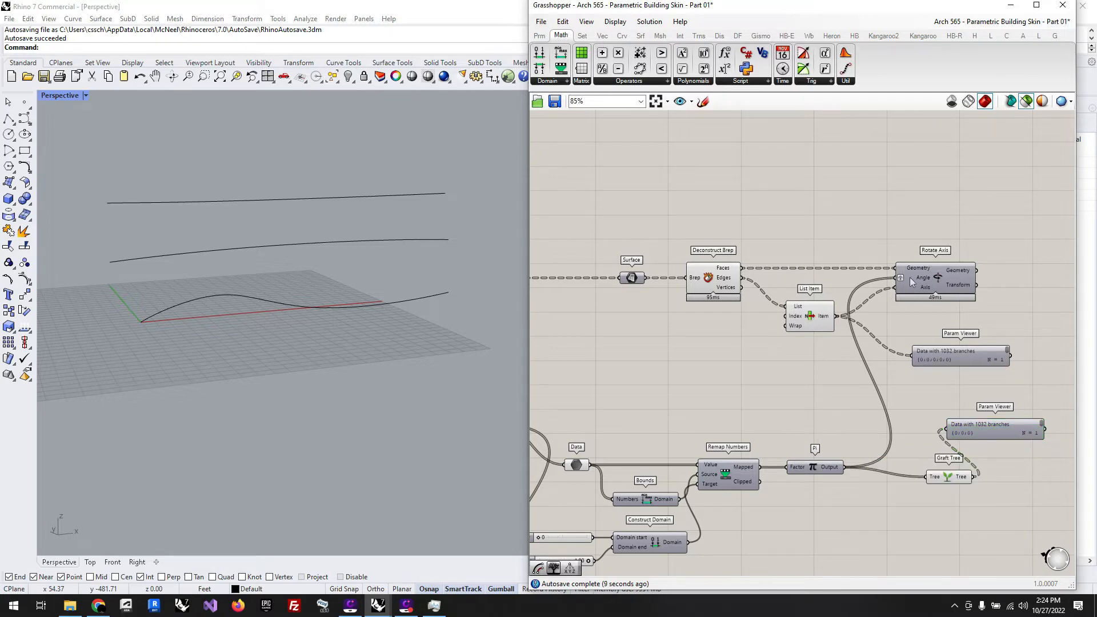
Step: Lock the solver so that the definition can be rewired without recomputing
{"action": "right_click", "coordinate": [810, 191]}
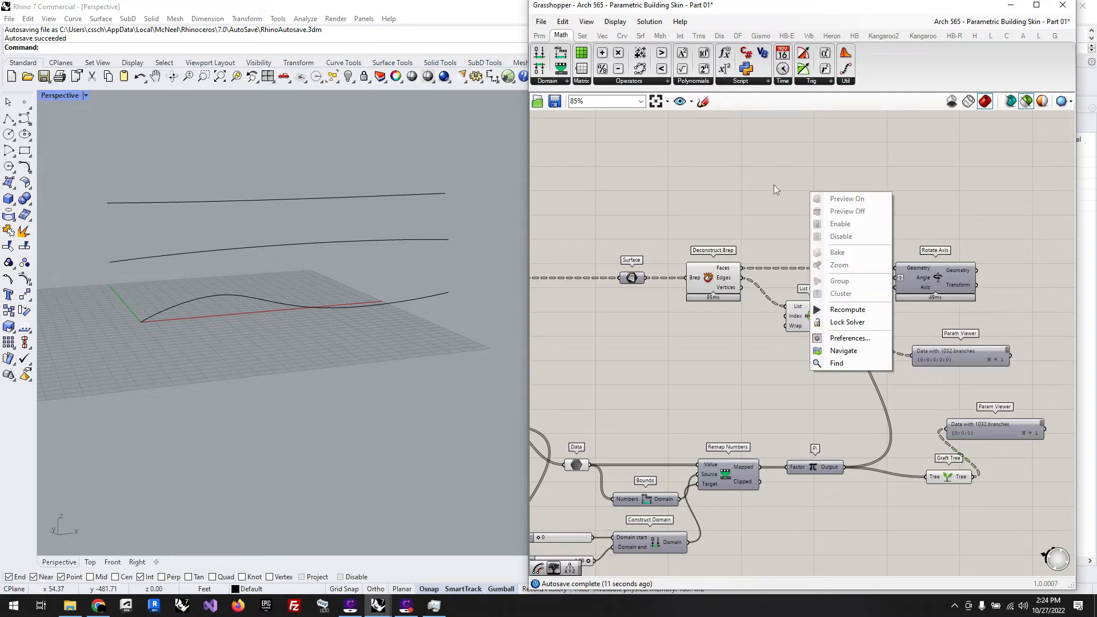
{"action": "left_click", "coordinate": [843, 322]}
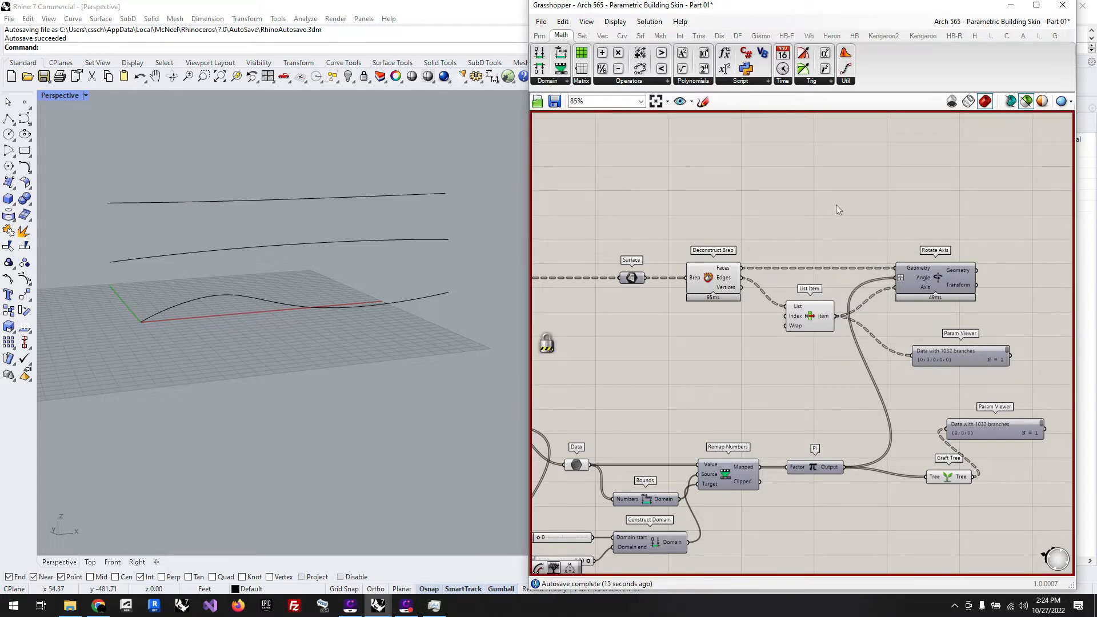
{"action": "right_click", "coordinate": [819, 185]}
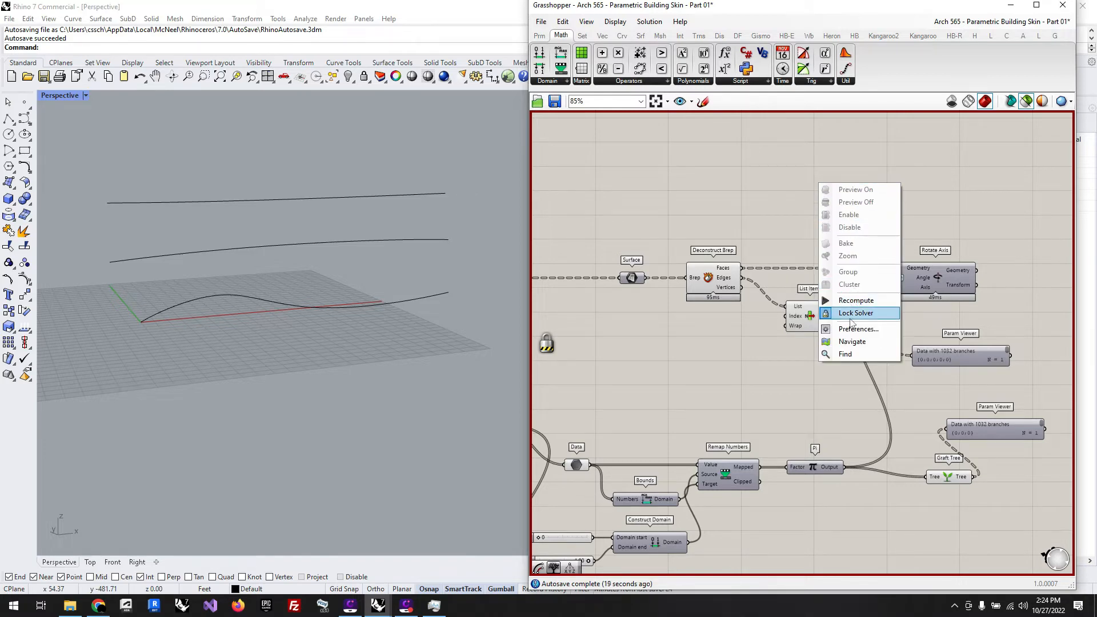
{"action": "left_click", "coordinate": [712, 163]}
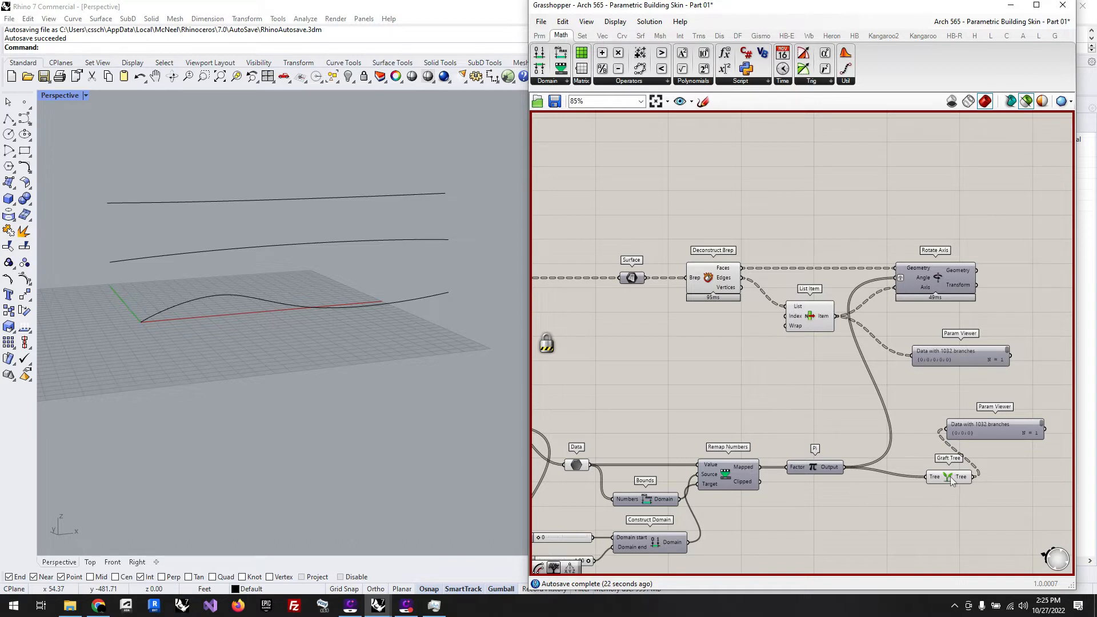
Step: Place Graft Tree after Pi, feed it into the last Rotate Axis's Angle without that input's own graft, and realign the lower Param Viewer
{"action": "left_click_drag", "start_coordinate": [951, 479], "coordinate": [898, 268]}
{"action": "right_click", "coordinate": [900, 279]}
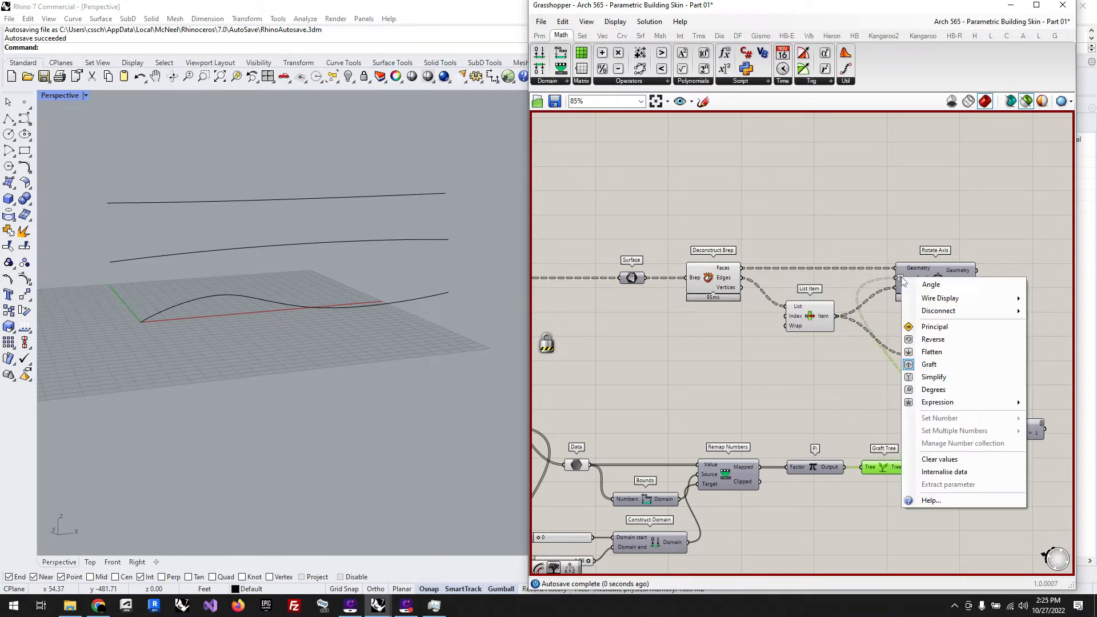
{"action": "left_click", "coordinate": [941, 365]}
{"action": "left_click", "coordinate": [989, 489]}
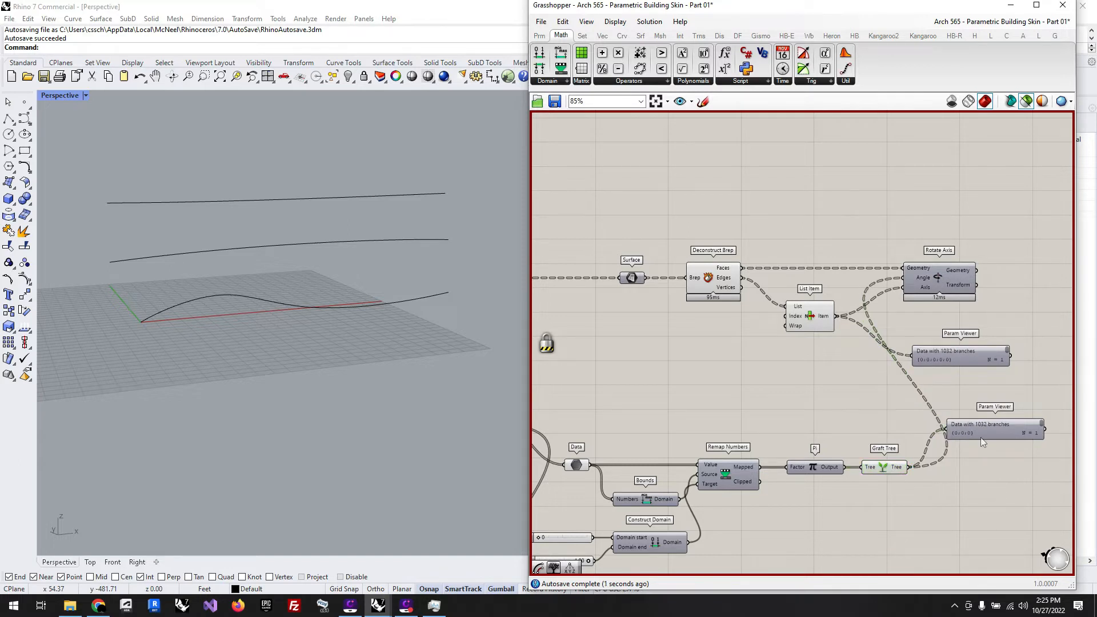
{"action": "left_click_drag", "start_coordinate": [981, 437], "coordinate": [992, 470]}
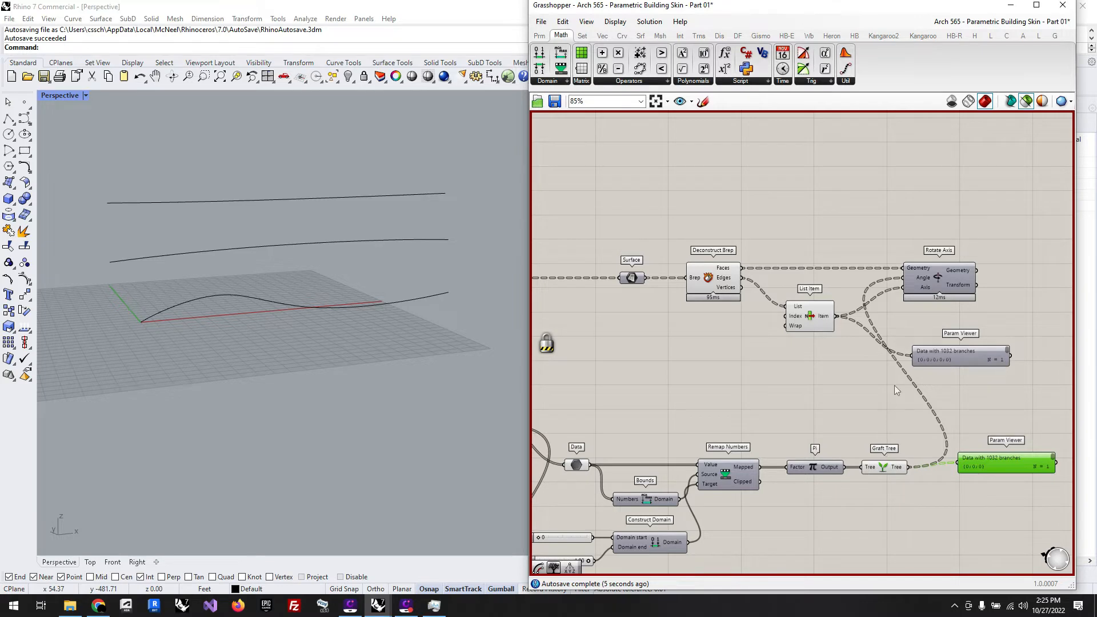
Step: Unlock the solver and select the last Rotate Axis to preview its rotated panels
{"action": "scroll", "coordinate": [894, 385], "scroll_direction": "down", "scroll_amount": 1}
{"action": "right_click", "coordinate": [893, 177]}
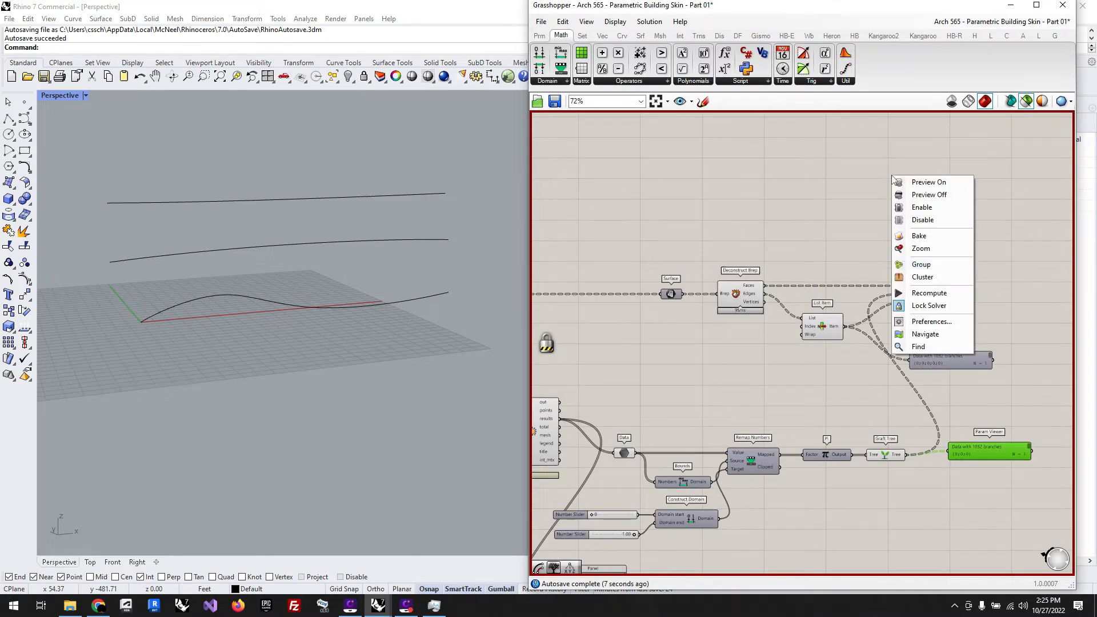
{"action": "left_click", "coordinate": [916, 306]}
{"action": "left_click", "coordinate": [913, 295]}
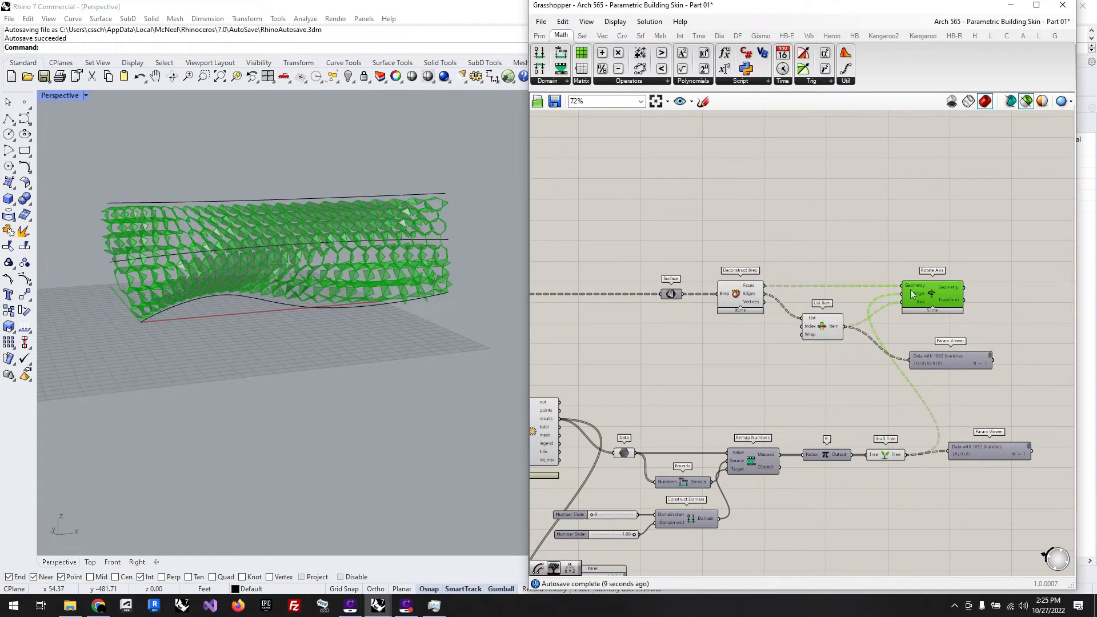
{"action": "left_click_drag", "start_coordinate": [911, 294], "coordinate": [917, 293]}
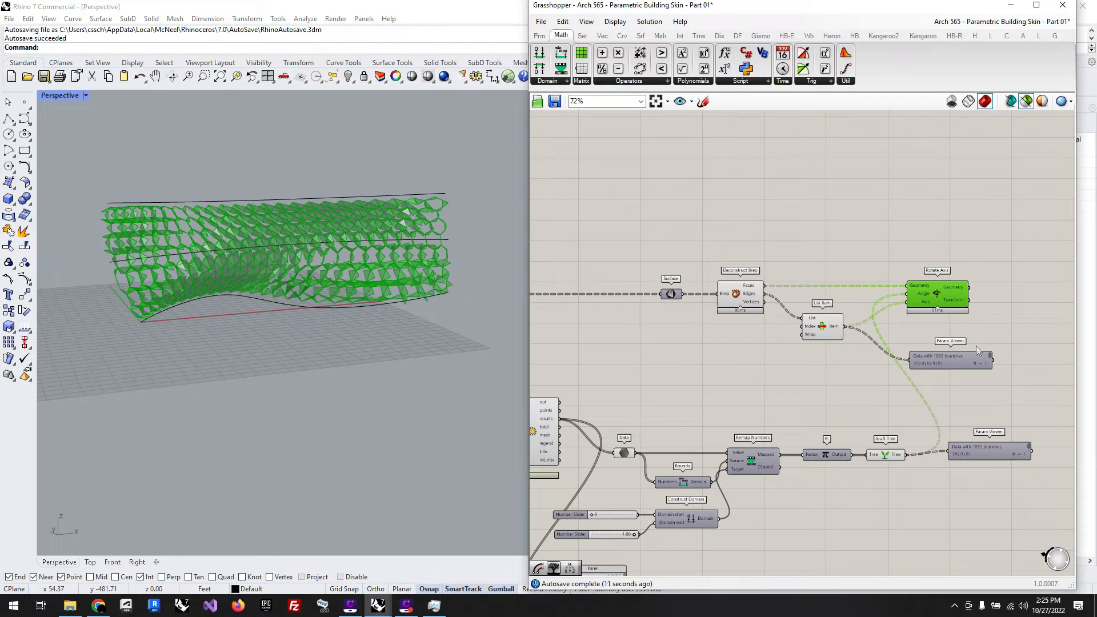
Step: Turn off the preview of Surface, Deconstruct Brep and List Item, and turn on the preview of the last Rotate Axis
{"action": "scroll", "coordinate": [1023, 217], "scroll_direction": "down", "scroll_amount": 4}
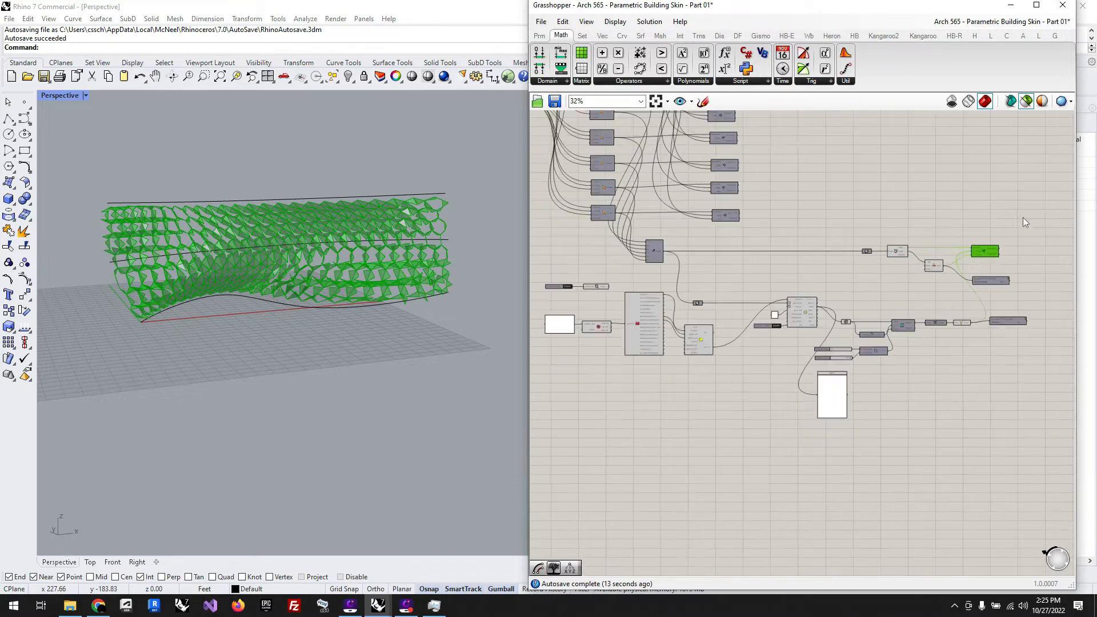
{"action": "left_click_drag", "start_coordinate": [950, 281], "coordinate": [838, 213]}
{"action": "middle_click", "coordinate": [838, 212]}
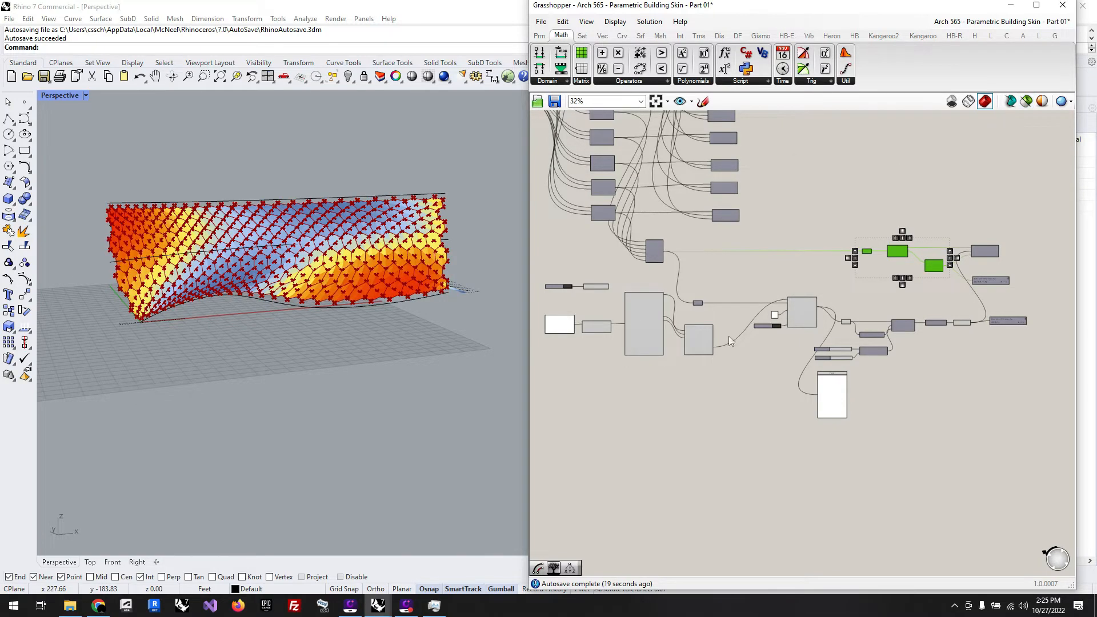
{"action": "left_click", "coordinate": [984, 251]}
{"action": "scroll", "coordinate": [993, 260], "scroll_direction": "up", "scroll_amount": 4}
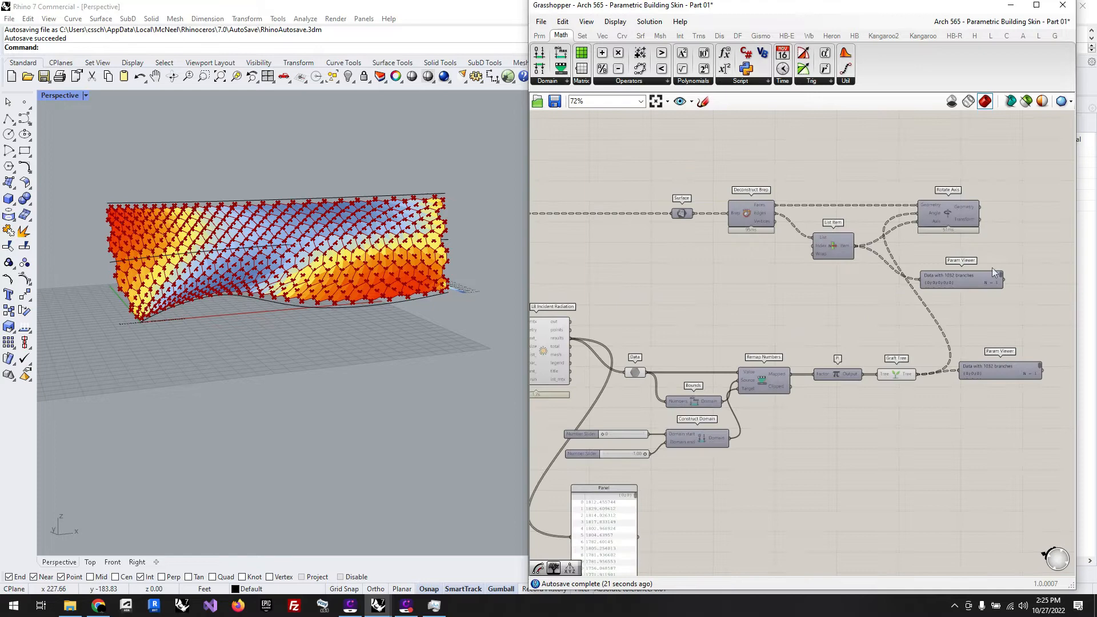
{"action": "middle_click", "coordinate": [944, 214]}
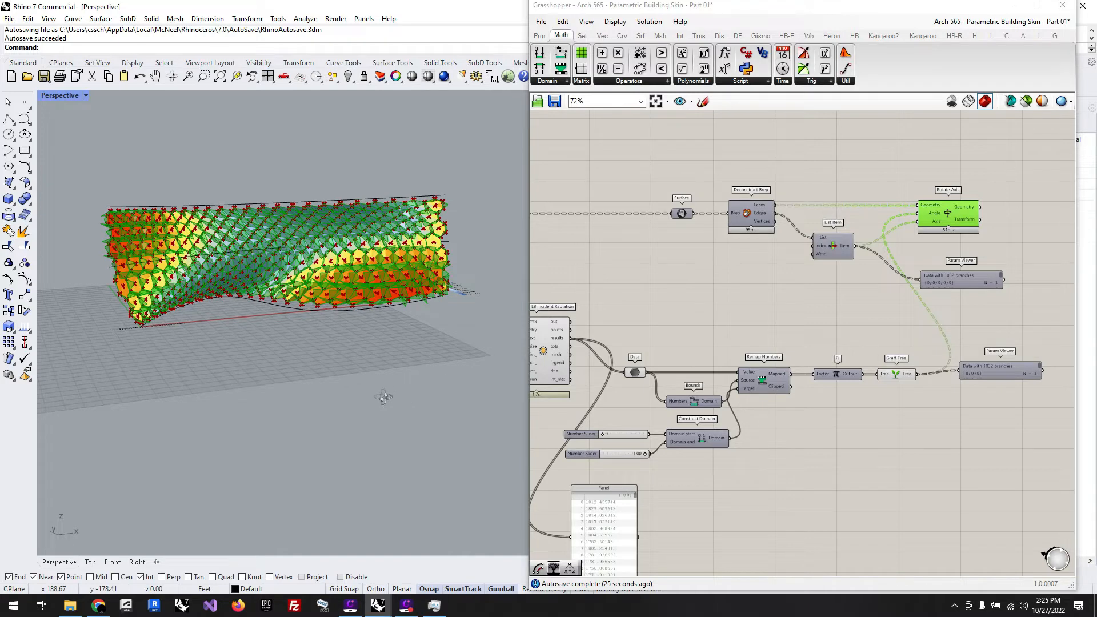
Step: Inspect the rotated panels over the radiation mesh and set the Domain end slider of Construct Domain to 0.58
{"action": "right_click_drag", "start_coordinate": [385, 397], "coordinate": [328, 197]}
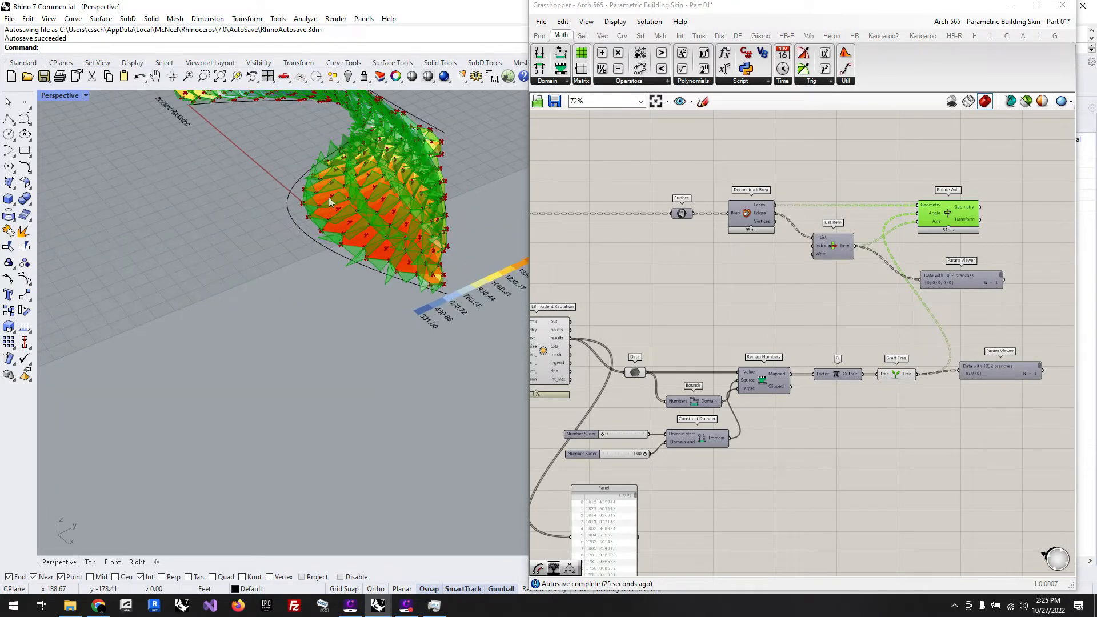
{"action": "scroll", "coordinate": [328, 197], "scroll_direction": "up", "scroll_amount": 2}
{"action": "right_click_drag", "start_coordinate": [410, 363], "coordinate": [470, 278]}
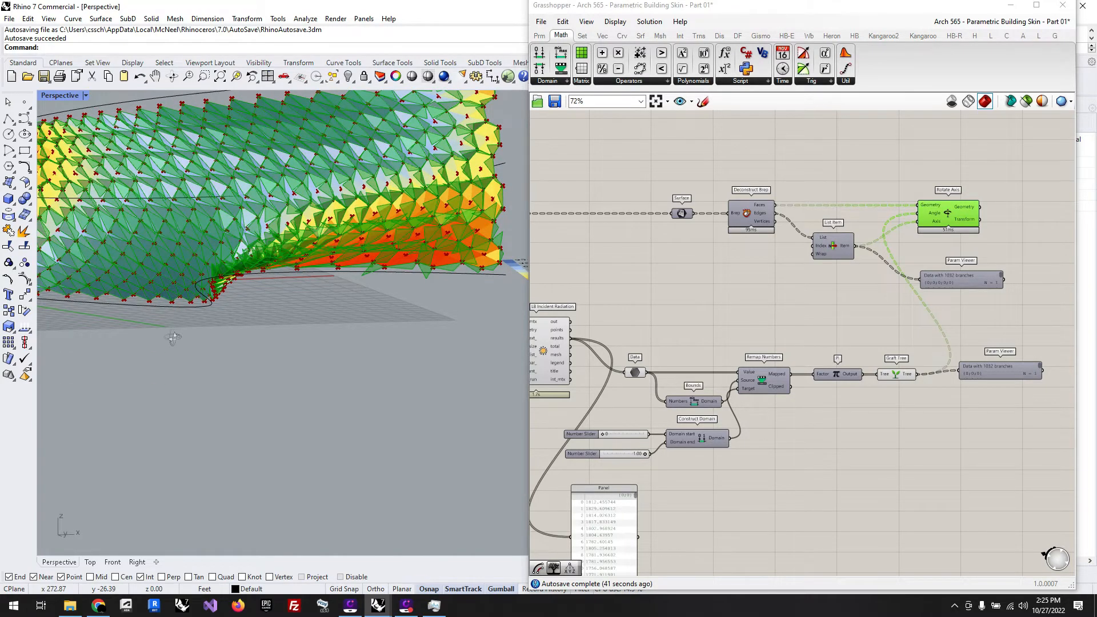
{"action": "right_click_drag", "start_coordinate": [405, 326], "coordinate": [455, 348]}
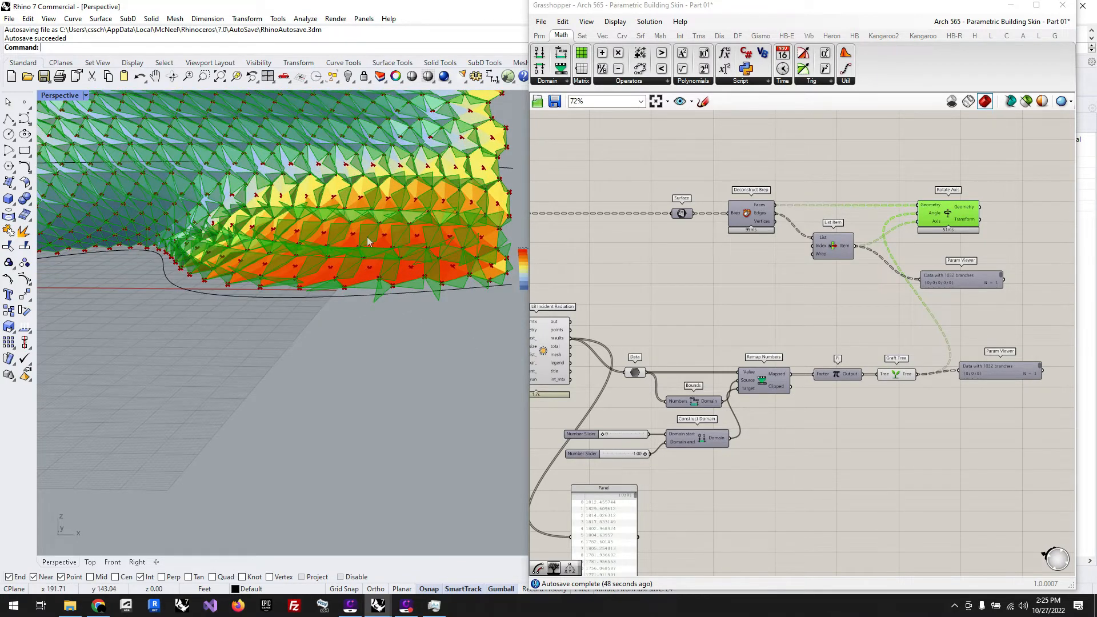
{"action": "scroll", "coordinate": [873, 423], "scroll_direction": "down", "scroll_amount": 2}
{"action": "scroll", "coordinate": [700, 456], "scroll_direction": "up", "scroll_amount": 6}
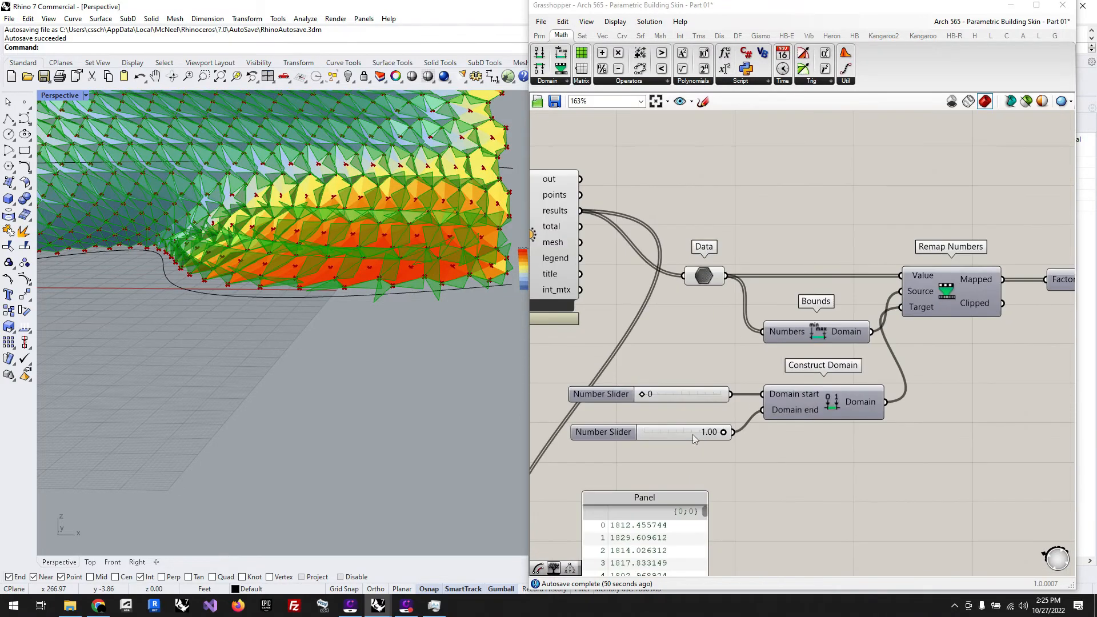
{"action": "left_click_drag", "start_coordinate": [725, 433], "coordinate": [691, 433]}
{"action": "scroll", "coordinate": [469, 369], "scroll_direction": "down", "scroll_amount": 6}
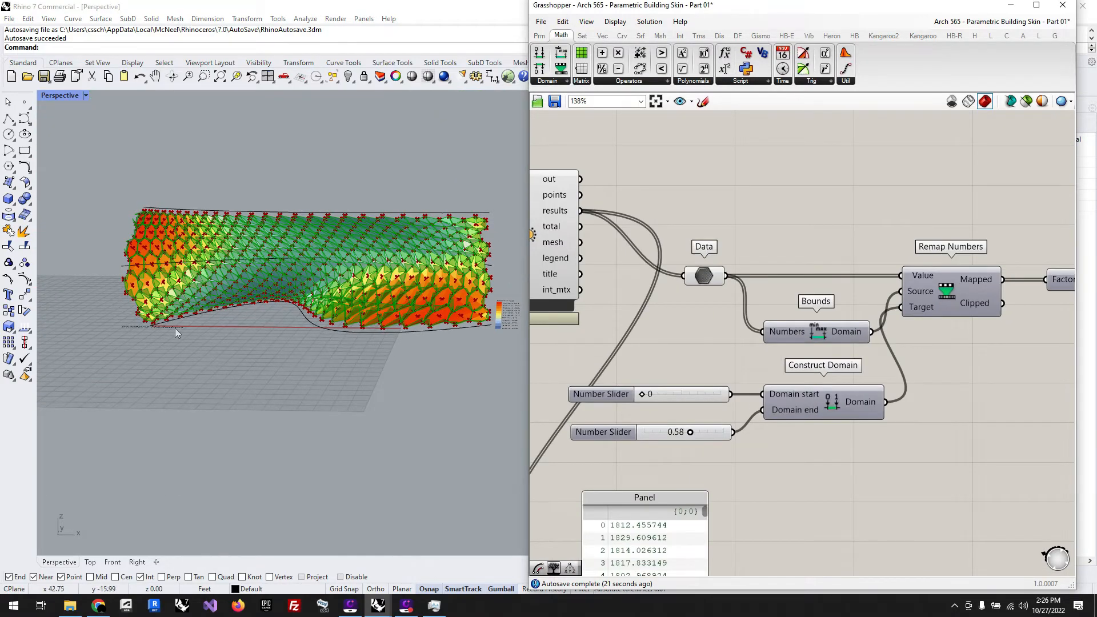
{"action": "scroll", "coordinate": [177, 327], "scroll_direction": "up", "scroll_amount": 3}
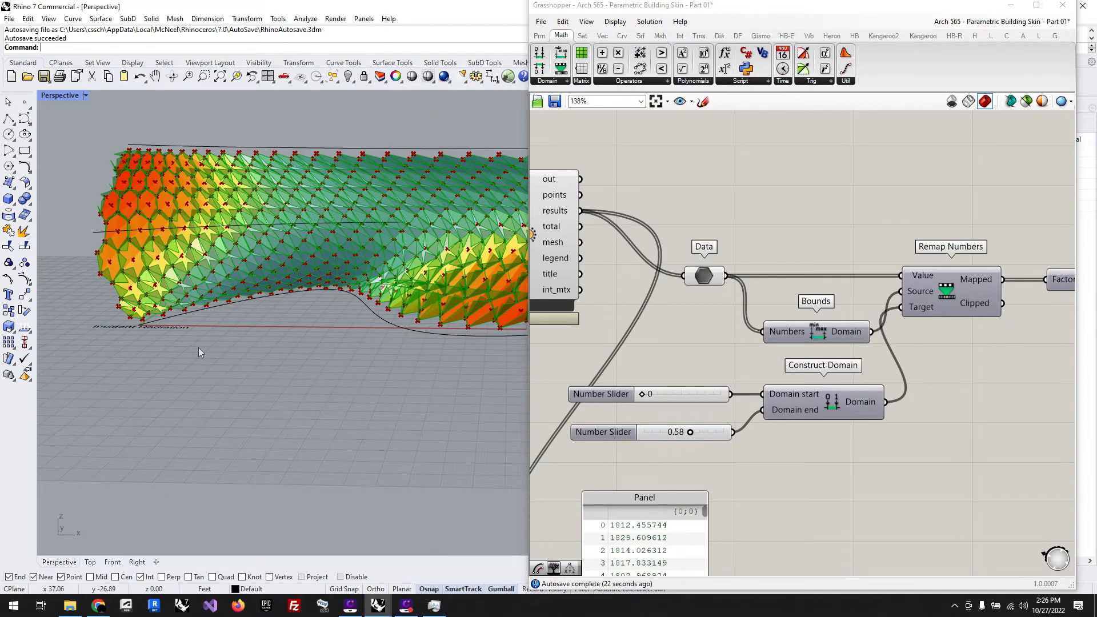
Step: Inspect the rotated hexagon panels up close and set the Domain end slider of Construct Domain to 0.50
{"action": "right_click_drag", "start_coordinate": [198, 347], "coordinate": [239, 341]}
{"action": "scroll", "coordinate": [143, 206], "scroll_direction": "up", "scroll_amount": 6}
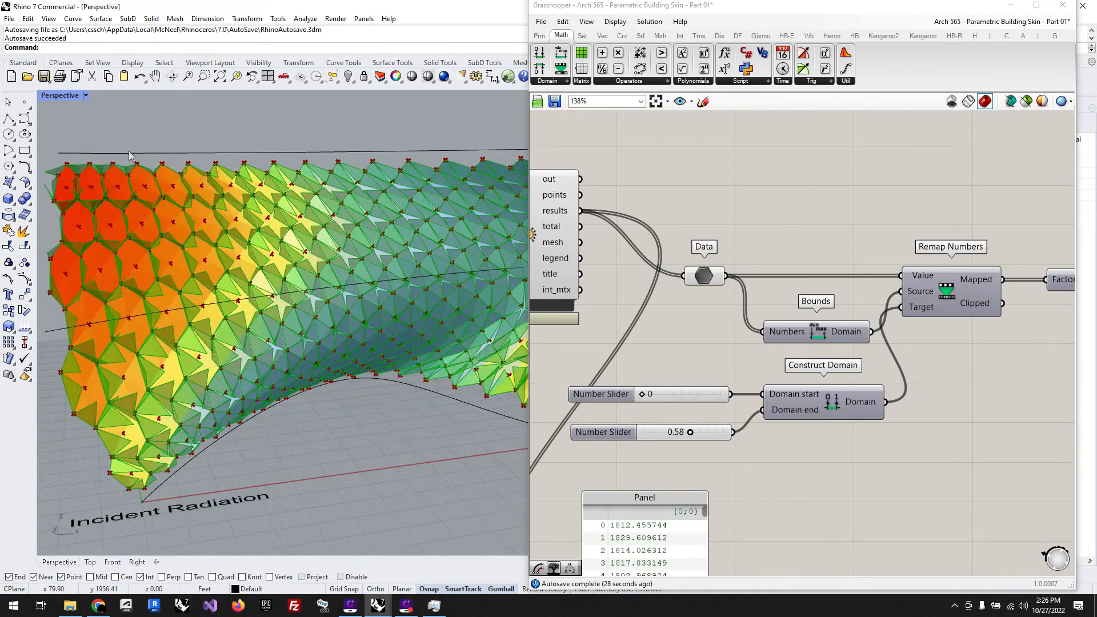
{"action": "scroll", "coordinate": [143, 206], "scroll_direction": "up", "scroll_amount": 2}
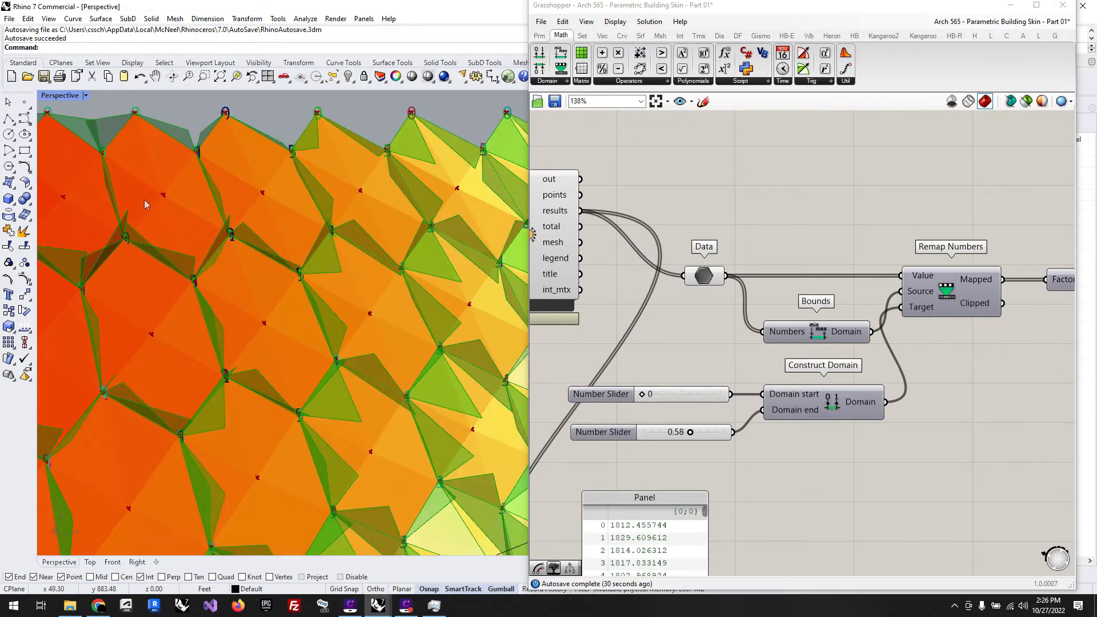
{"action": "scroll", "coordinate": [144, 200], "scroll_direction": "down", "scroll_amount": 8}
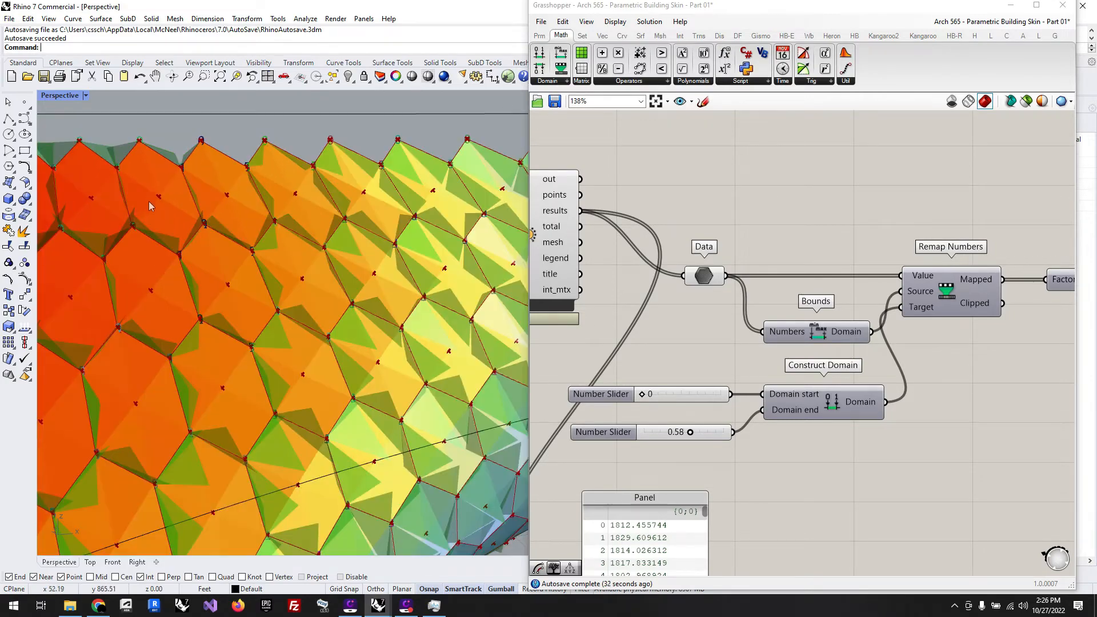
{"action": "right_click_drag", "start_coordinate": [349, 321], "coordinate": [309, 331]}
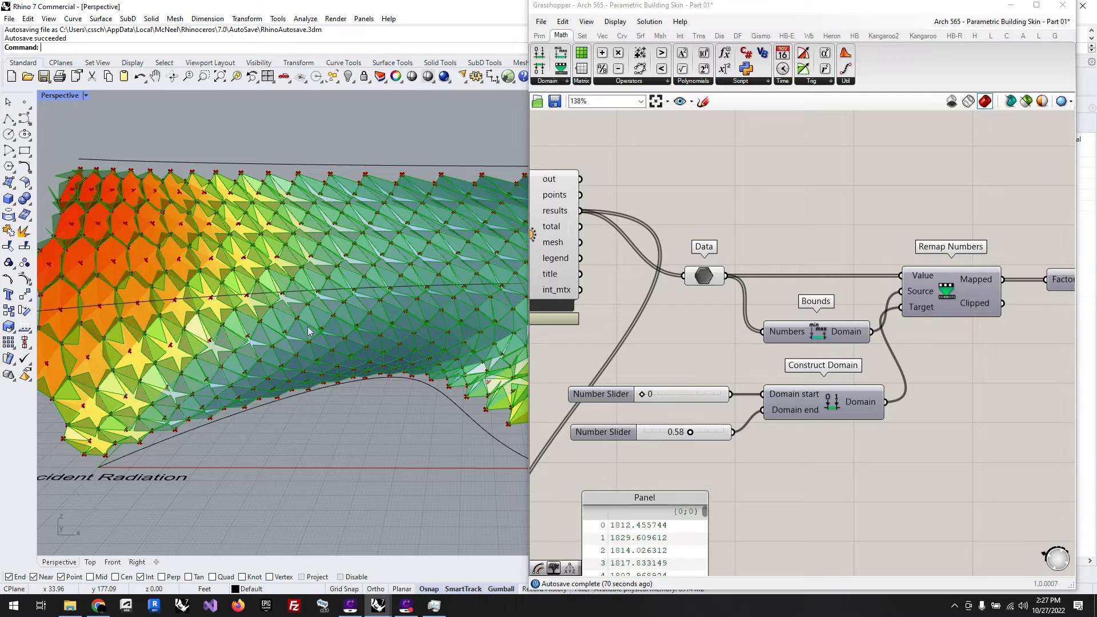
{"action": "left_click_drag", "start_coordinate": [692, 433], "coordinate": [687, 436]}
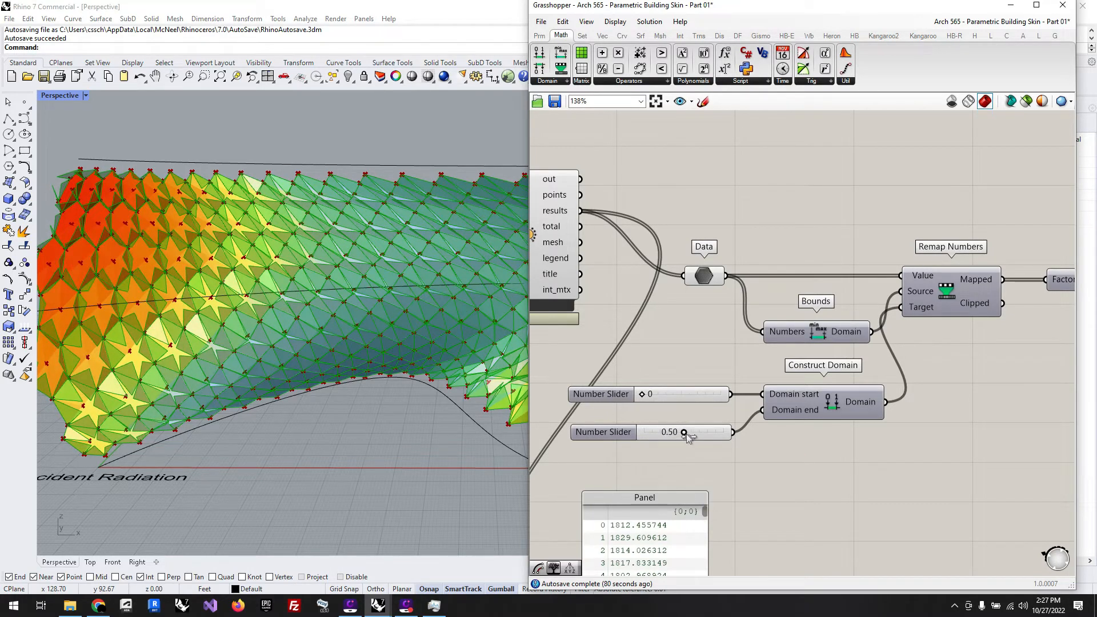
Step: Examine how the panel rotation varies along the whole skin and look over the complete definition
{"action": "scroll", "coordinate": [138, 289], "scroll_direction": "down", "scroll_amount": 5}
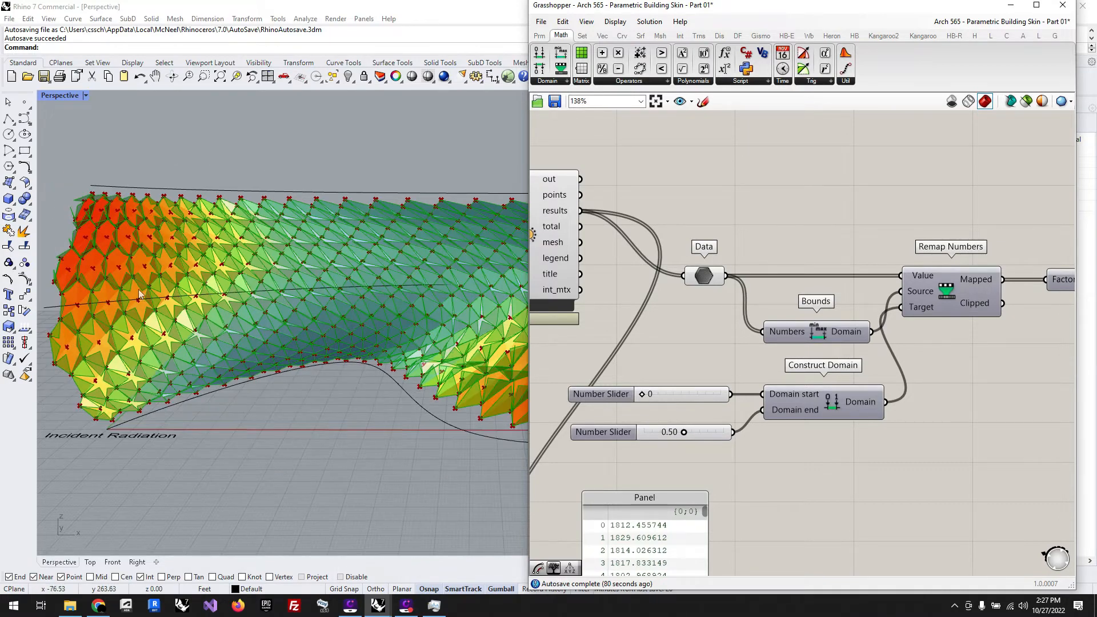
{"action": "scroll", "coordinate": [470, 354], "scroll_direction": "up", "scroll_amount": 5}
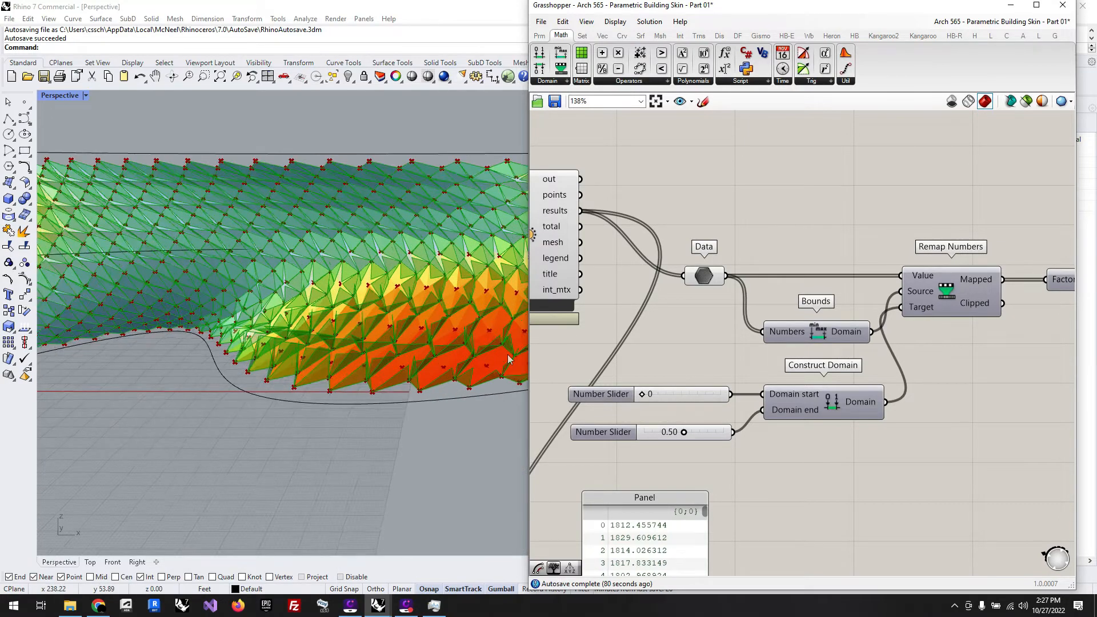
{"action": "right_click_drag", "start_coordinate": [452, 371], "coordinate": [395, 390]}
{"action": "scroll", "coordinate": [432, 392], "scroll_direction": "down", "scroll_amount": 3}
{"action": "right_click_drag", "start_coordinate": [282, 378], "coordinate": [282, 344]}
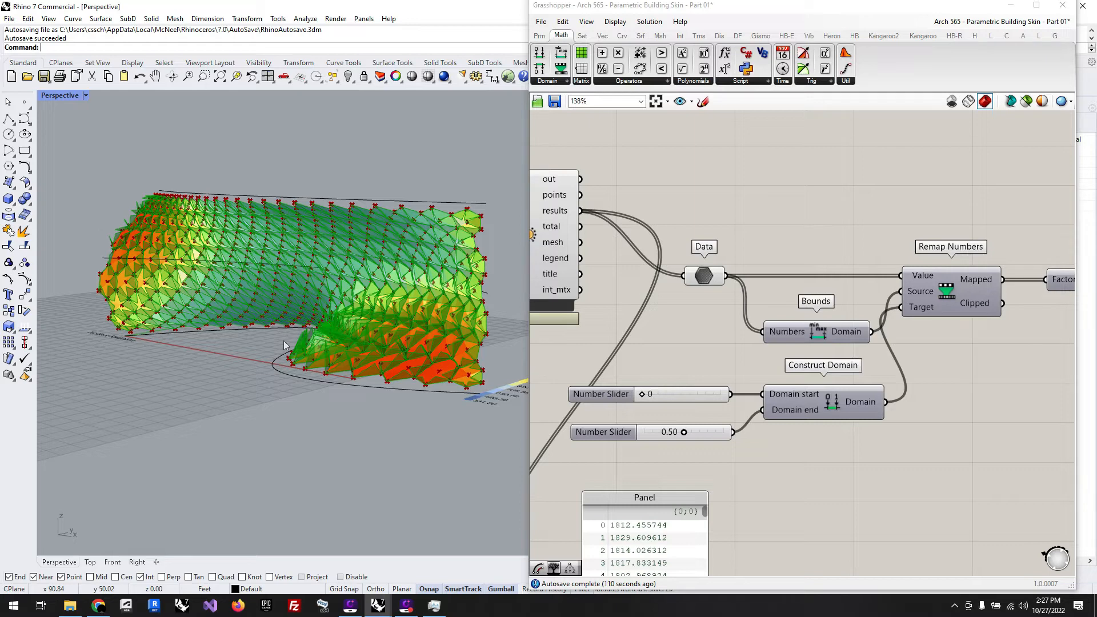
{"action": "scroll", "coordinate": [365, 416], "scroll_direction": "up", "scroll_amount": 5}
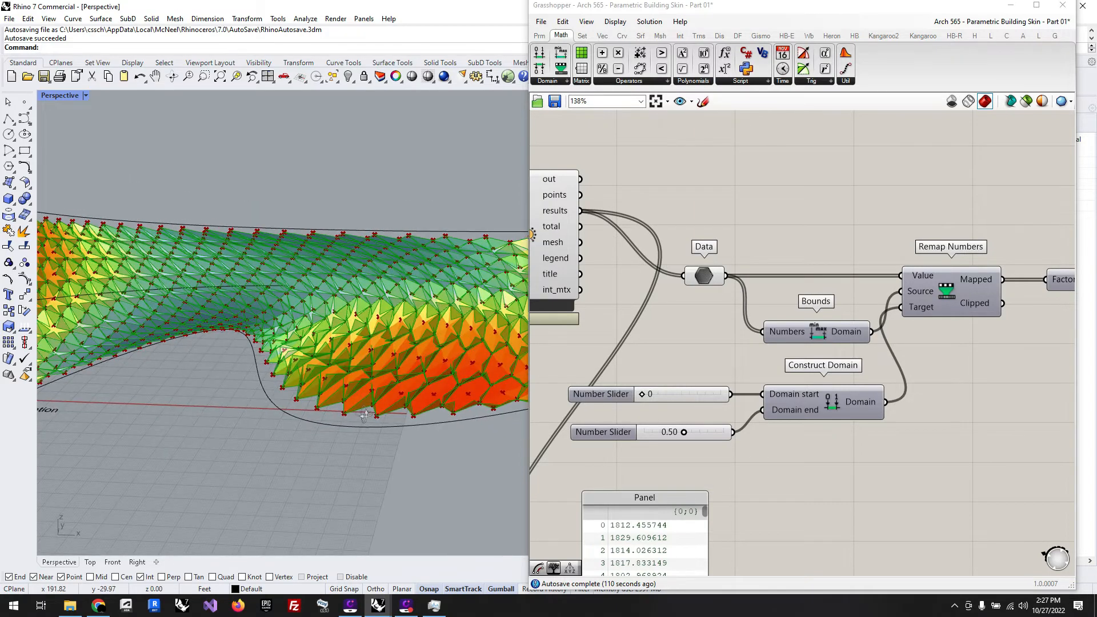
{"action": "left_click", "coordinate": [926, 184]}
{"action": "scroll", "coordinate": [924, 208], "scroll_direction": "down", "scroll_amount": 7}
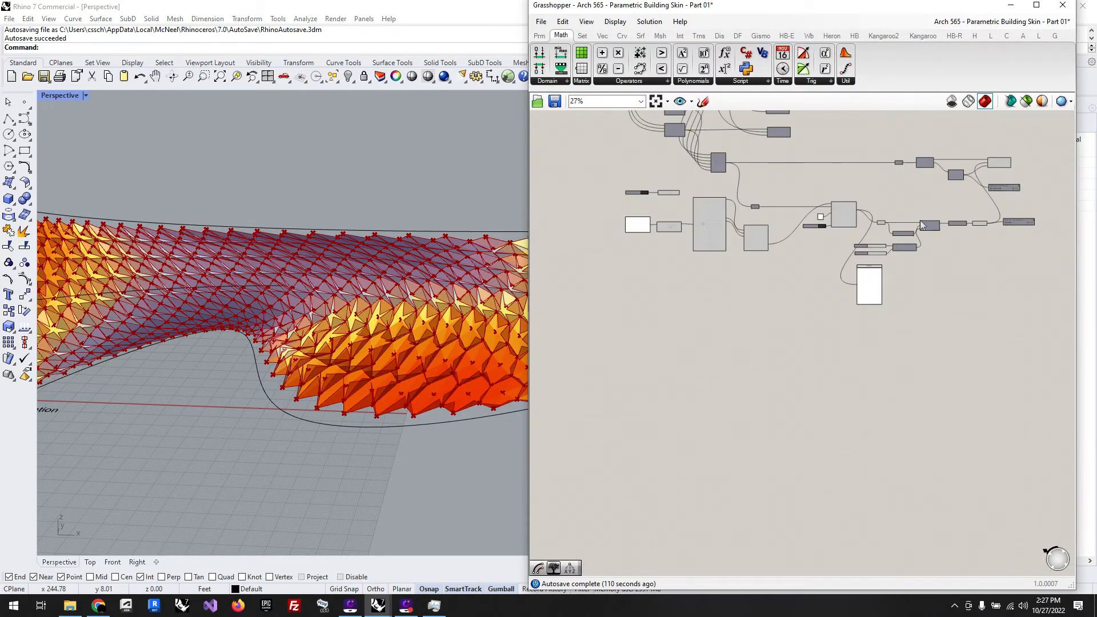
{"action": "scroll", "coordinate": [922, 224], "scroll_direction": "down", "scroll_amount": 2}
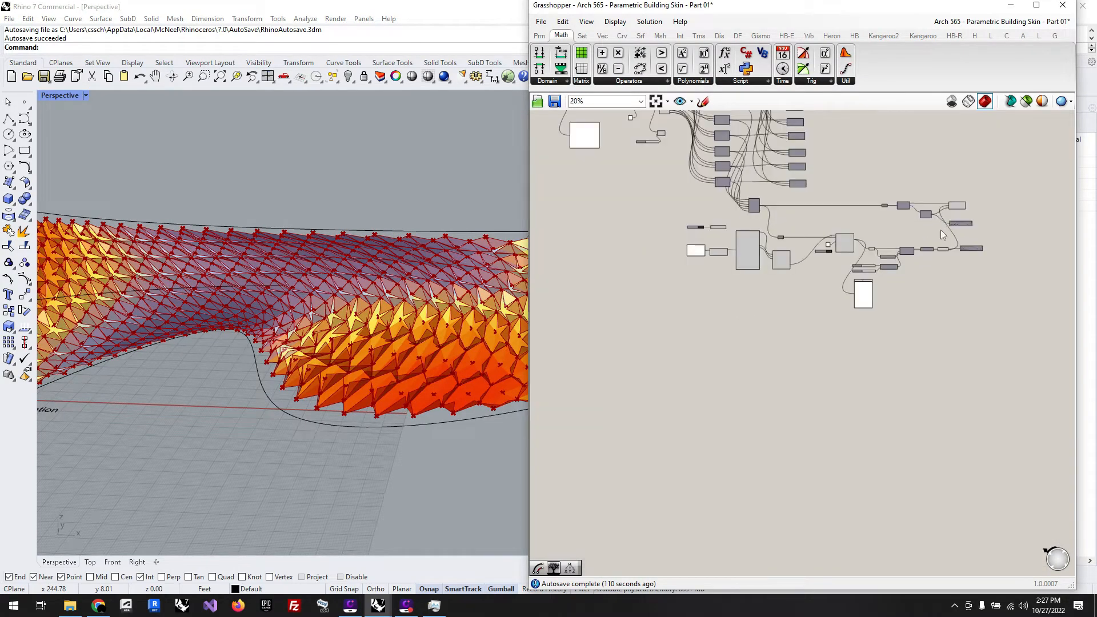
{"action": "scroll", "coordinate": [963, 283], "scroll_direction": "down", "scroll_amount": 4}
{"action": "mouse_move", "coordinate": [340, 409]}
{"action": "right_mouse_down"}
{"action": "mouse_move", "coordinate": [384, 403]}
{"action": "mouse_move", "coordinate": [327, 397]}
{"action": "right_mouse_up"}
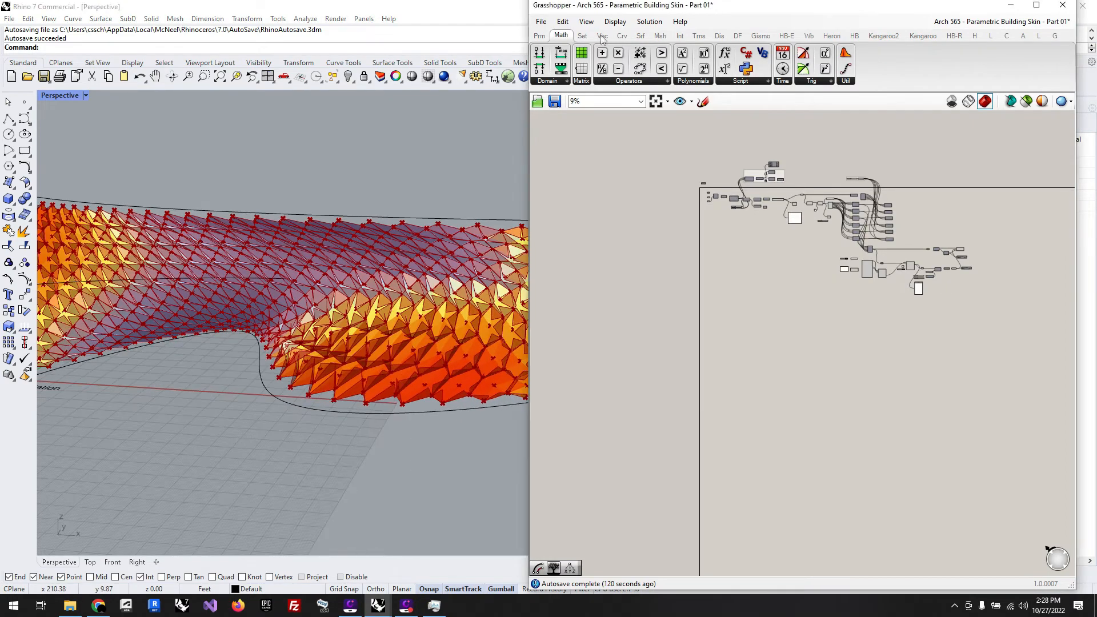
Step: Save the definition as a new file named Arch 565 - Parametric Building Skin - Part 02
{"action": "left_click", "coordinate": [541, 21]}
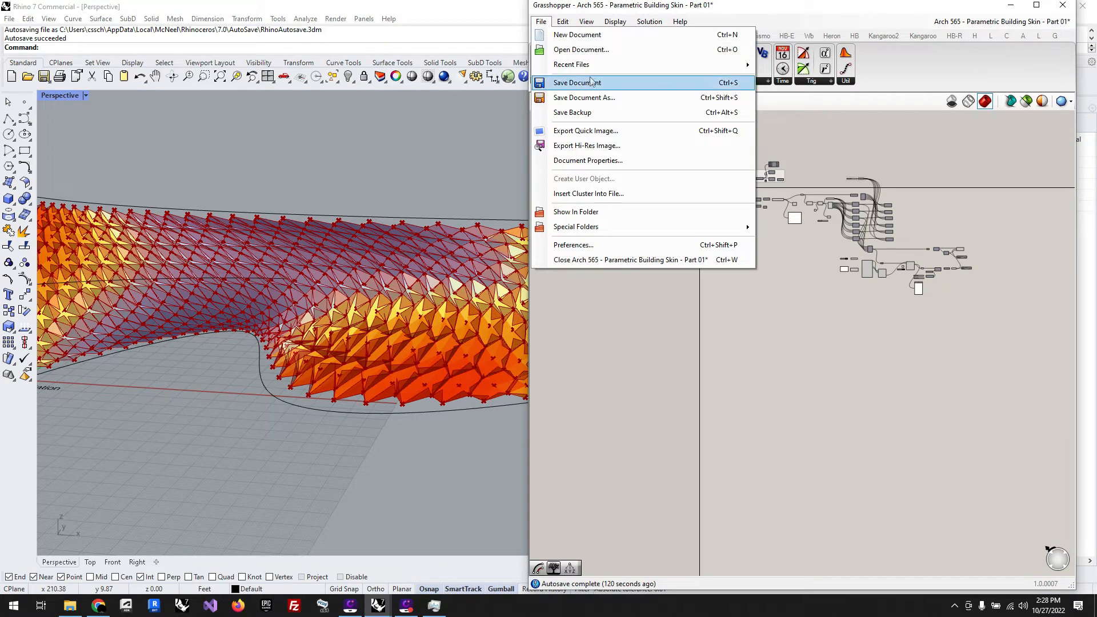
{"action": "left_click", "coordinate": [592, 101]}
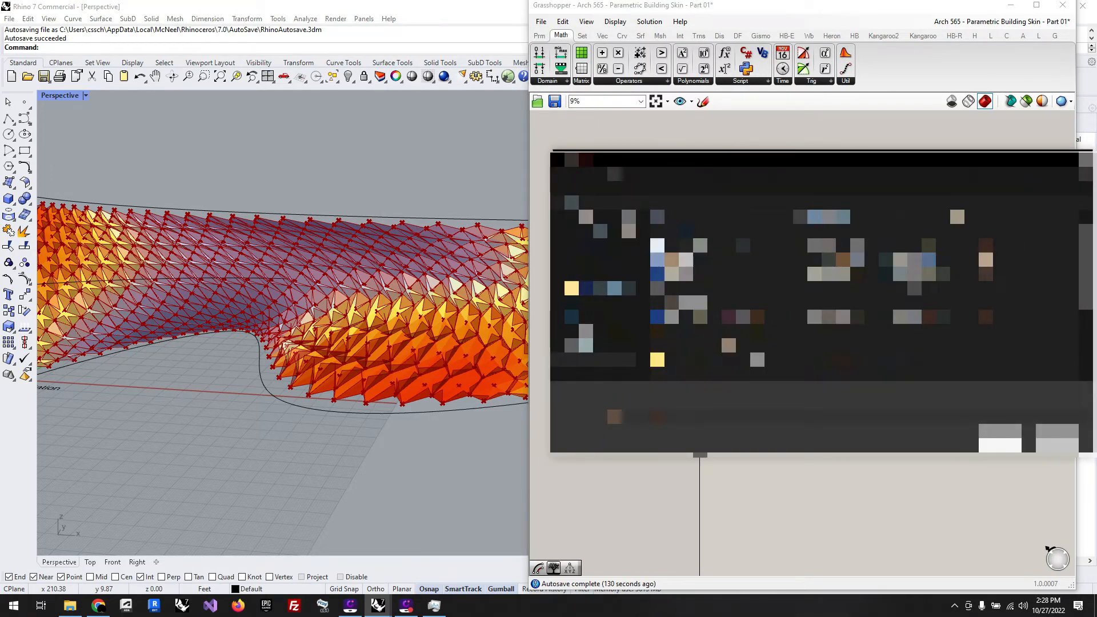
{"action": "left_click", "coordinate": [1019, 440]}
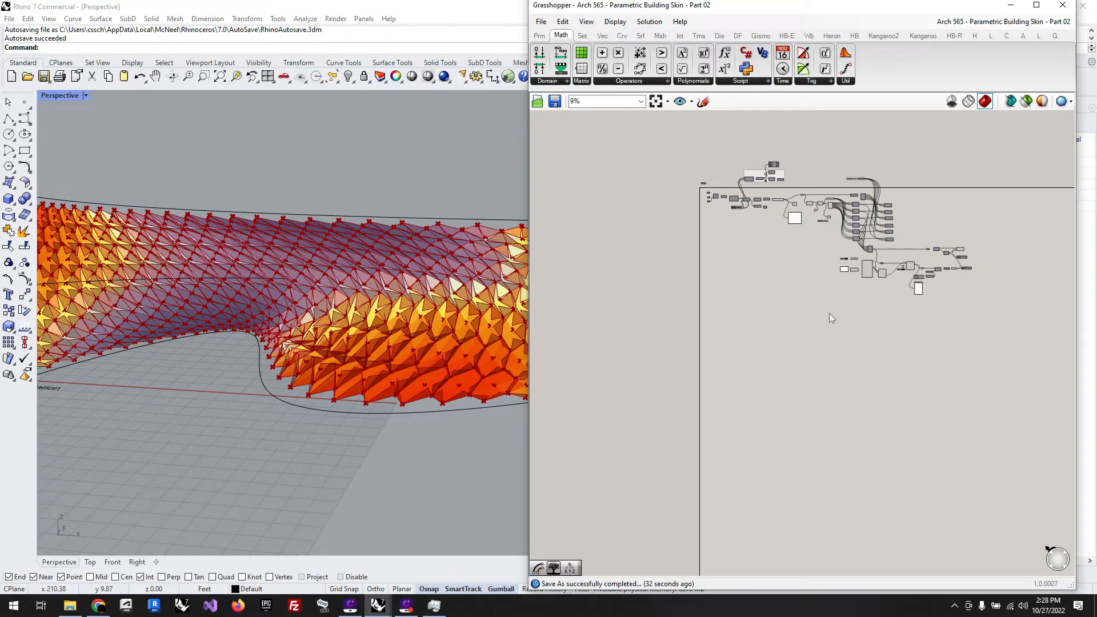
Step: Add a Surface parameter below the start of the definition and feed it from the Loft output
{"action": "scroll", "coordinate": [787, 245], "scroll_direction": "up", "scroll_amount": 8}
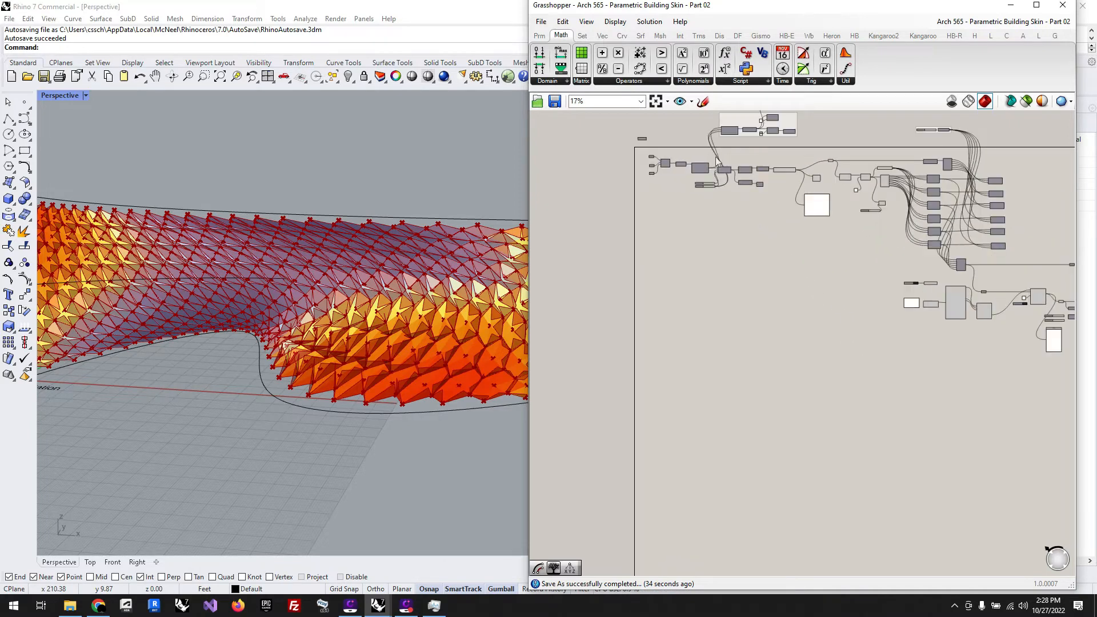
{"action": "right_click_drag", "start_coordinate": [688, 173], "coordinate": [804, 224]}
{"action": "scroll", "coordinate": [805, 224], "scroll_direction": "down", "scroll_amount": 2}
{"action": "scroll", "coordinate": [739, 275], "scroll_direction": "up", "scroll_amount": 1}
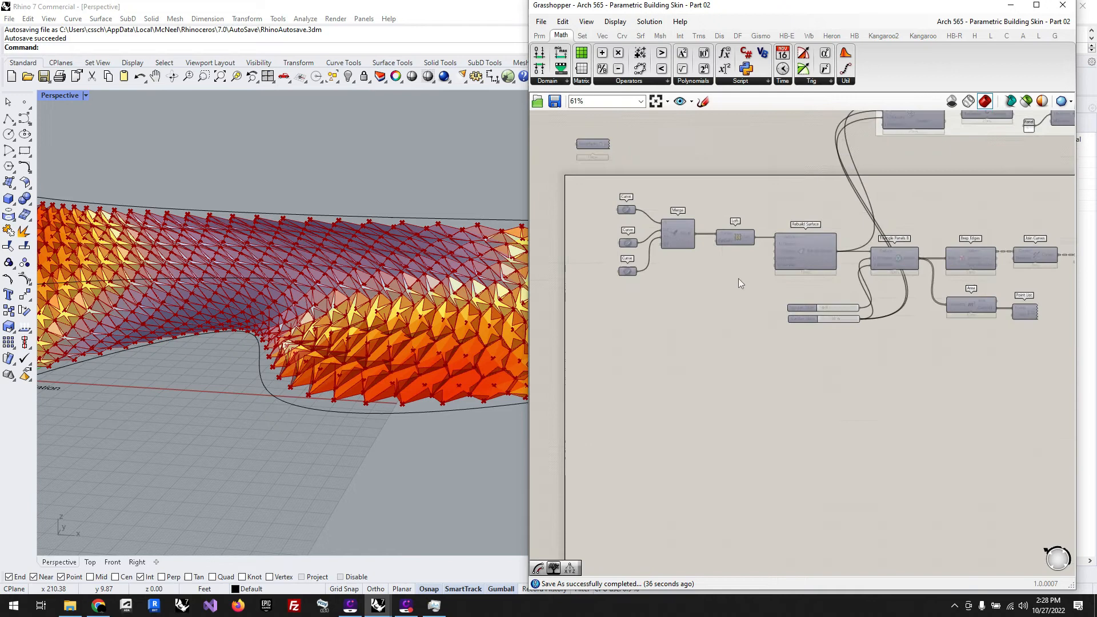
{"action": "left_click", "coordinate": [741, 235]}
{"action": "double_click", "coordinate": [803, 377]}
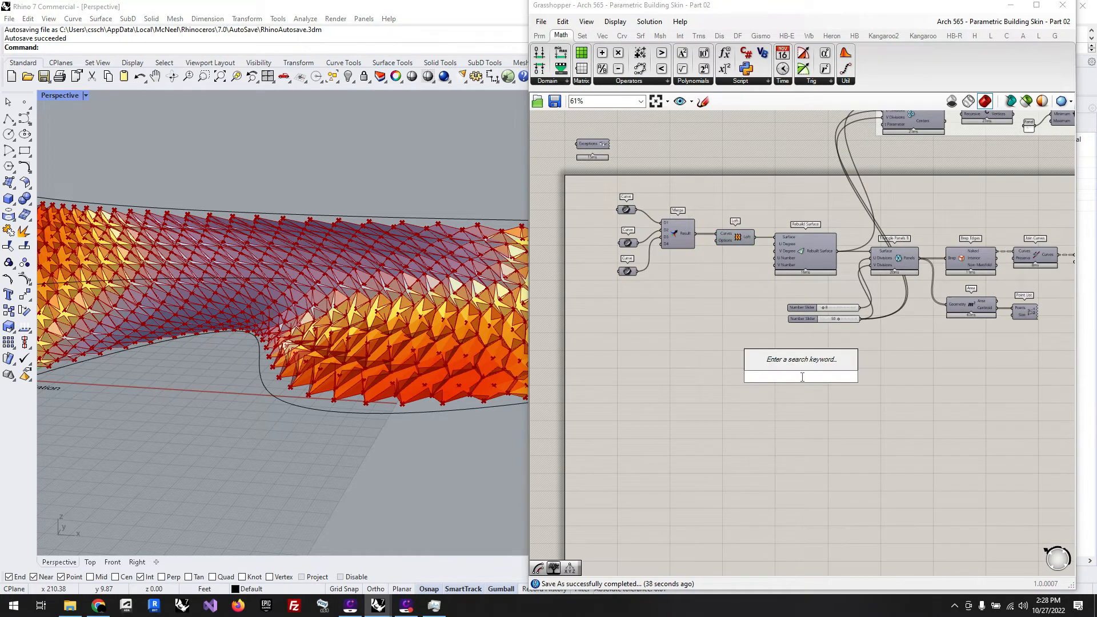
{"action": "type", "text": "surf"}
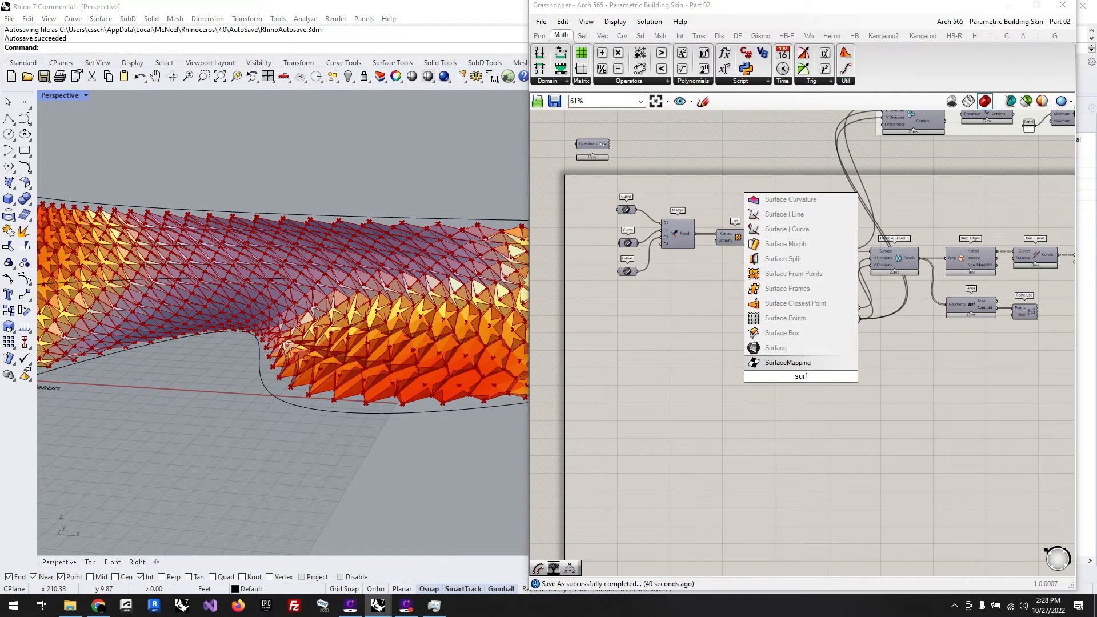
{"action": "left_click", "coordinate": [776, 347]}
{"action": "left_click_drag", "start_coordinate": [756, 236], "coordinate": [796, 502]}
{"action": "left_click", "coordinate": [674, 416]}
Step: Turn off the preview of the panel rotation branch, including the last Rotate Axis
{"action": "scroll", "coordinate": [648, 330], "scroll_direction": "down", "scroll_amount": 6}
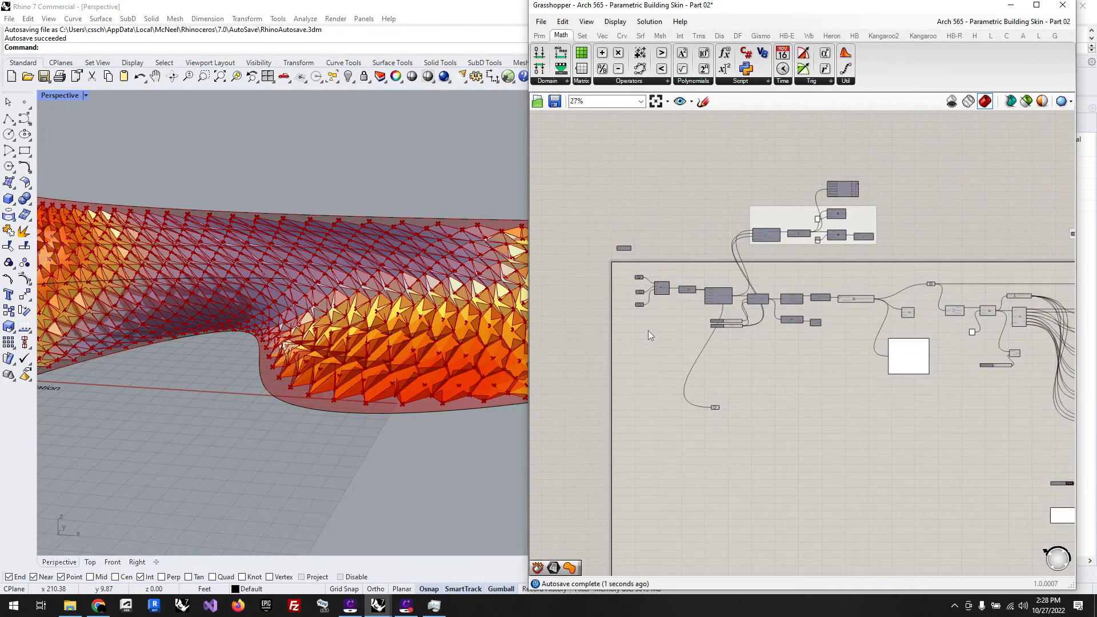
{"action": "scroll", "coordinate": [985, 426], "scroll_direction": "up", "scroll_amount": 1}
{"action": "left_click_drag", "start_coordinate": [845, 334], "coordinate": [753, 315]}
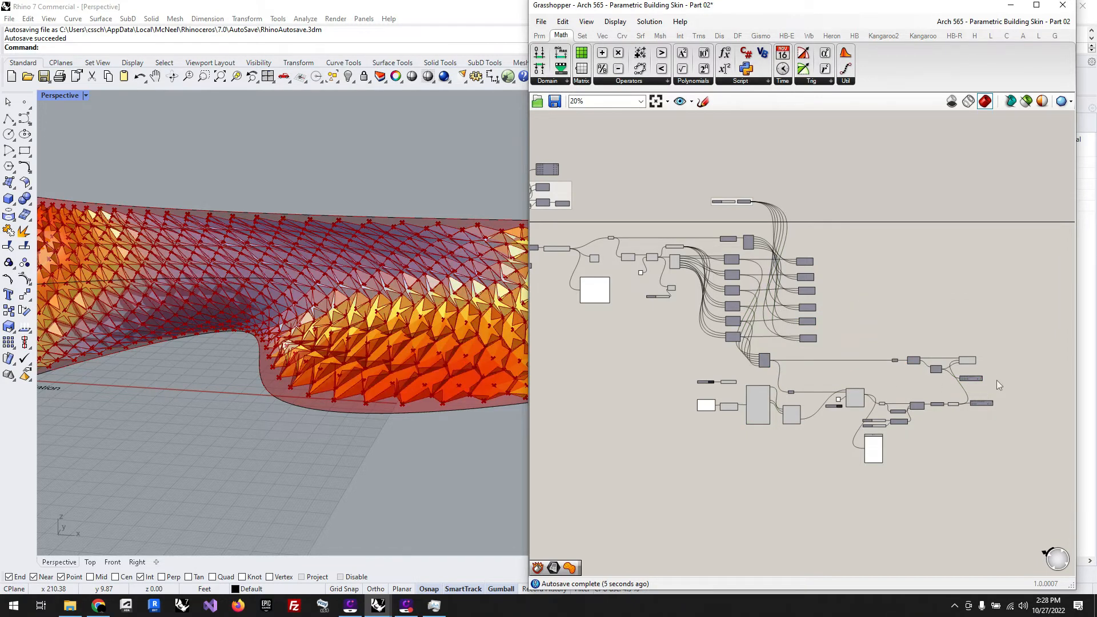
{"action": "left_click_drag", "start_coordinate": [997, 380], "coordinate": [725, 316]}
{"action": "middle_click", "coordinate": [732, 320]}
{"action": "left_click", "coordinate": [759, 293]}
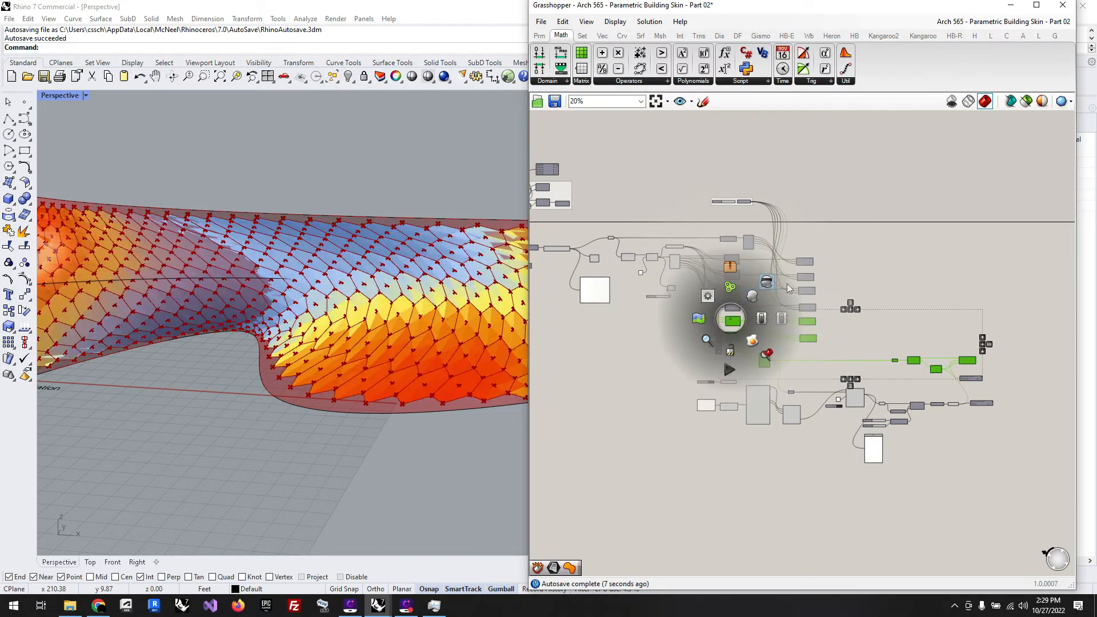
Step: Reposition the new Surface parameter and keep it selected to highlight the lofted surface in the viewport
{"action": "scroll", "coordinate": [986, 311], "scroll_direction": "down", "scroll_amount": 3}
{"action": "scroll", "coordinate": [740, 306], "scroll_direction": "up", "scroll_amount": 2}
{"action": "scroll", "coordinate": [741, 306], "scroll_direction": "down", "scroll_amount": 4}
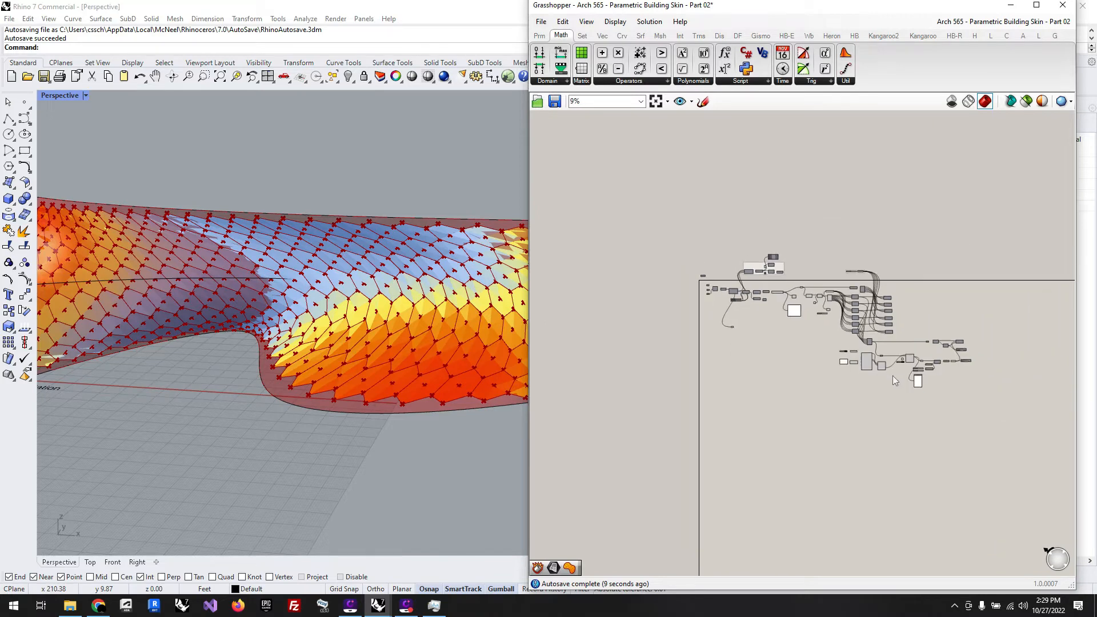
{"action": "scroll", "coordinate": [951, 368], "scroll_direction": "up", "scroll_amount": 6}
{"action": "scroll", "coordinate": [972, 368], "scroll_direction": "down", "scroll_amount": 3}
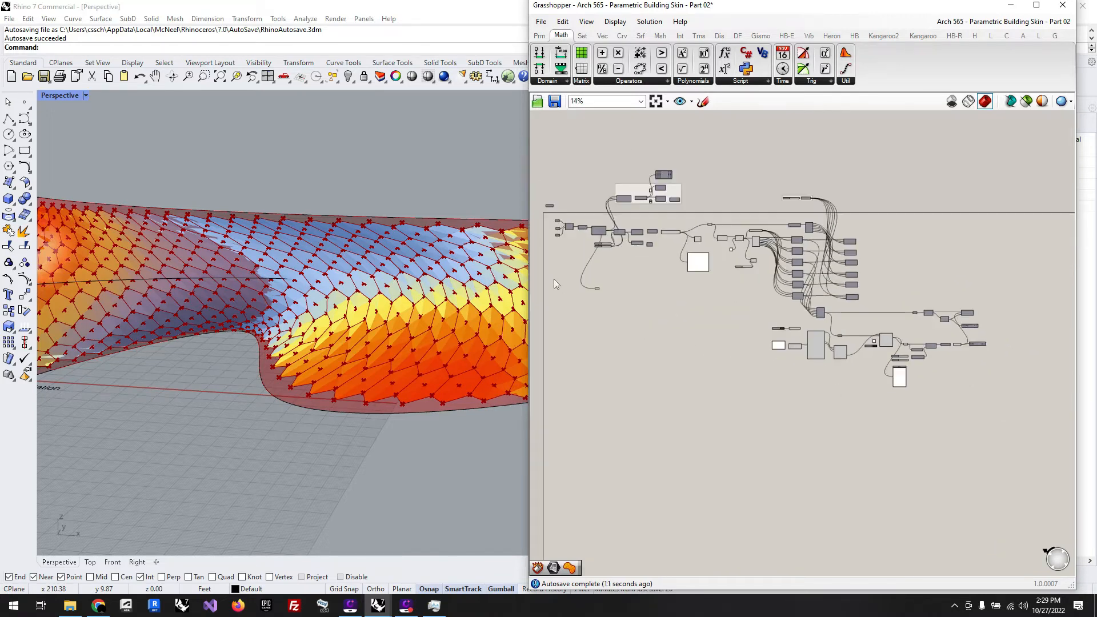
{"action": "scroll", "coordinate": [574, 280], "scroll_direction": "up", "scroll_amount": 10}
{"action": "mouse_move", "coordinate": [710, 331]}
{"action": "left_mouse_down"}
{"action": "mouse_move", "coordinate": [680, 360]}
{"action": "mouse_move", "coordinate": [690, 339]}
{"action": "left_mouse_up"}
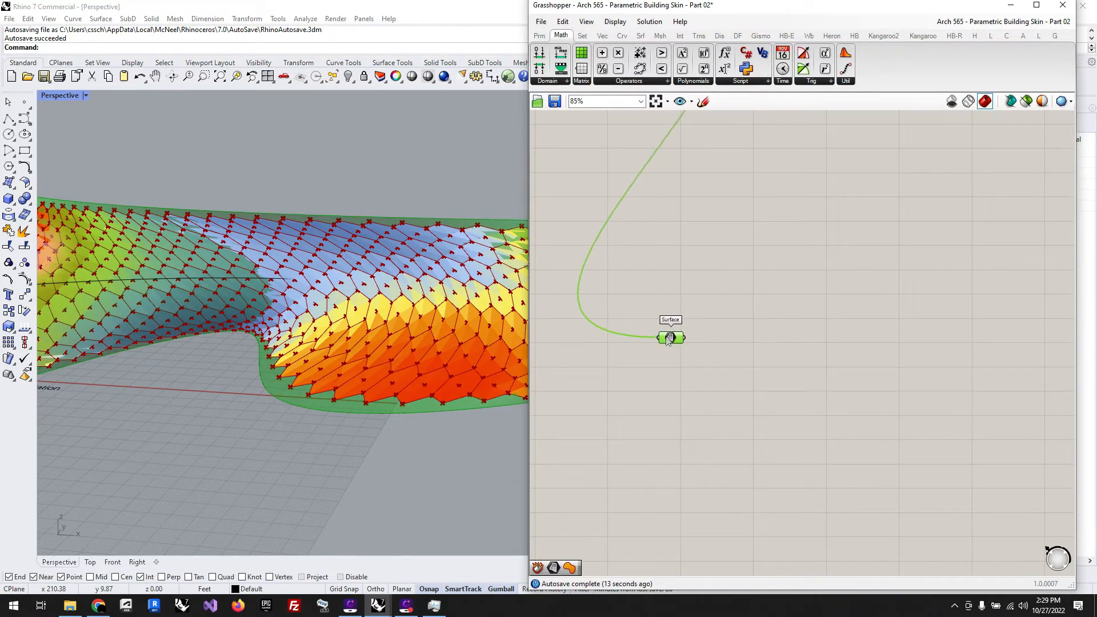
{"action": "scroll", "coordinate": [406, 445], "scroll_direction": "down", "scroll_amount": 4}
{"action": "scroll", "coordinate": [403, 444], "scroll_direction": "down", "scroll_amount": 2}
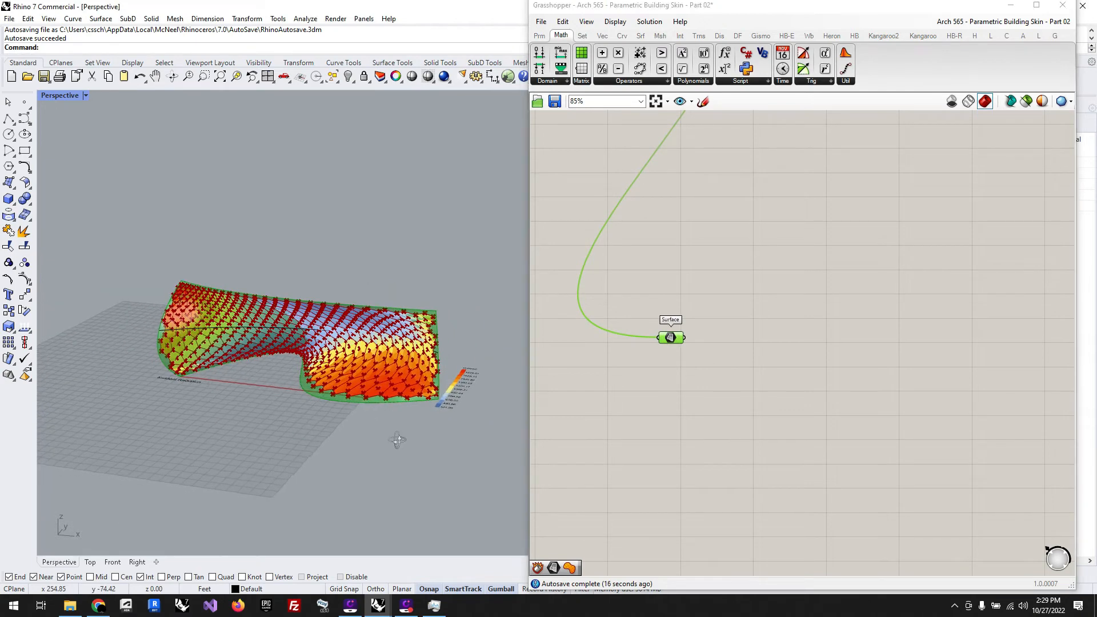
Step: Turn off the preview of the hexagon curve and point components in the middle of the definition
{"action": "left_click", "coordinate": [739, 461]}
{"action": "scroll", "coordinate": [637, 365], "scroll_direction": "down", "scroll_amount": 10}
{"action": "scroll", "coordinate": [806, 350], "scroll_direction": "up", "scroll_amount": 1}
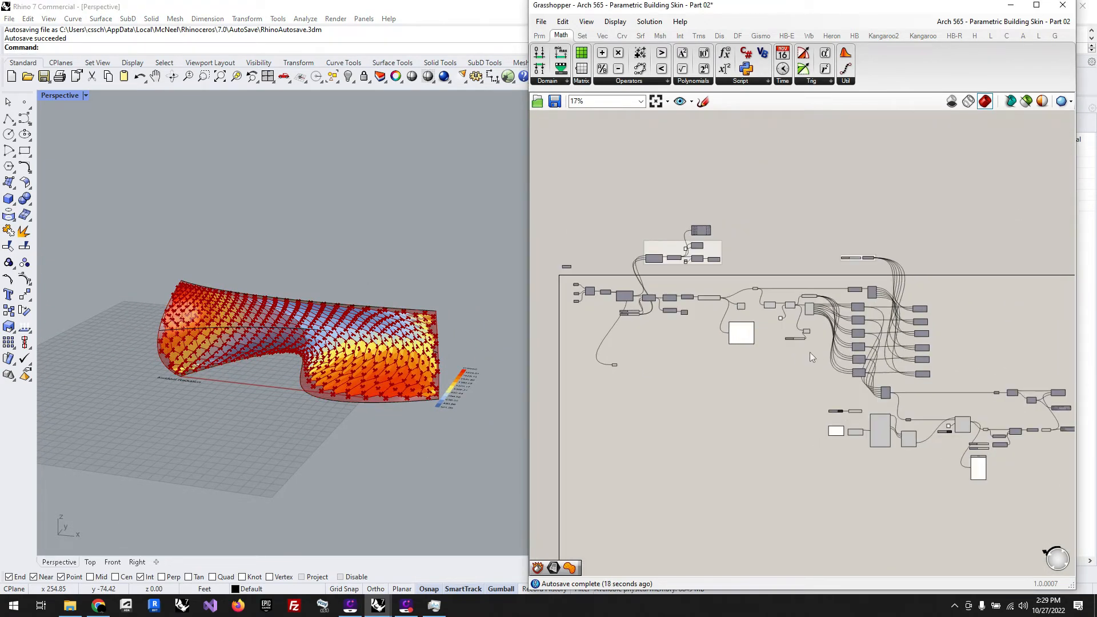
{"action": "left_click_drag", "start_coordinate": [823, 367], "coordinate": [684, 272]}
{"action": "middle_click", "coordinate": [683, 272]}
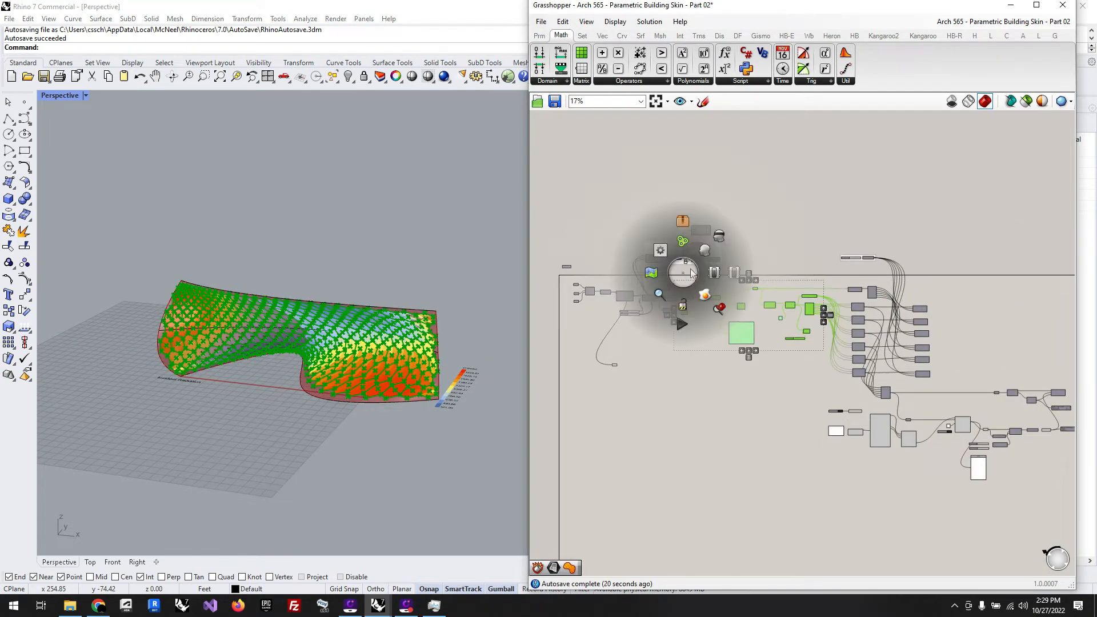
{"action": "left_click", "coordinate": [715, 244]}
{"action": "left_click", "coordinate": [719, 399]}
{"action": "scroll", "coordinate": [754, 417], "scroll_direction": "down", "scroll_amount": 2}
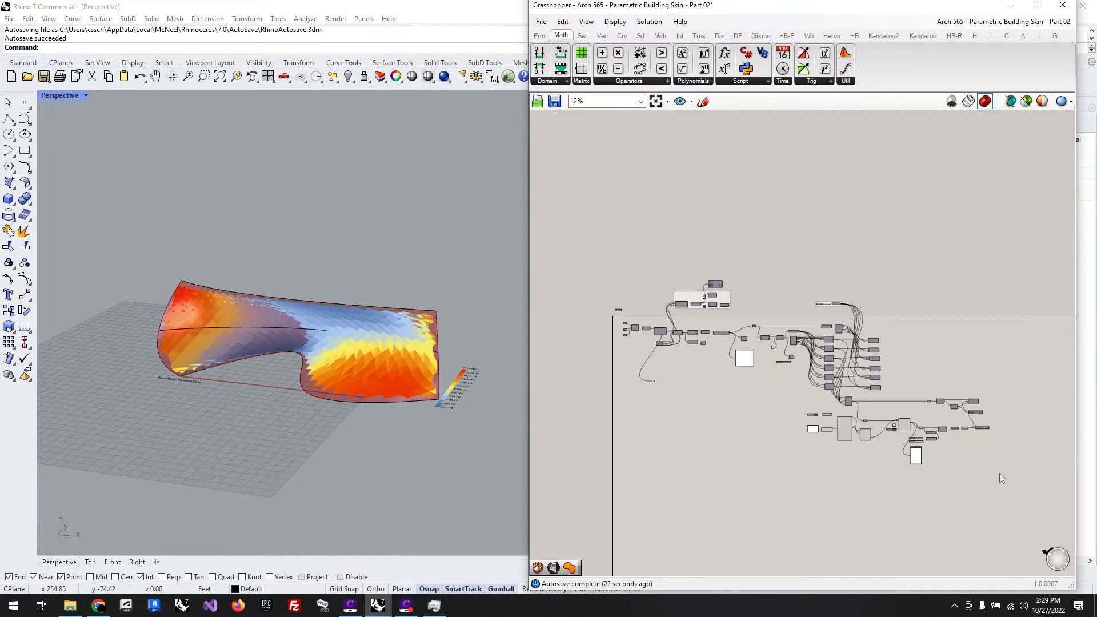
Step: Turn off the preview of the radiation analysis and remapping components so only the lofted surface is displayed
{"action": "left_click_drag", "start_coordinate": [1000, 473], "coordinate": [798, 412]}
{"action": "middle_click", "coordinate": [770, 405]}
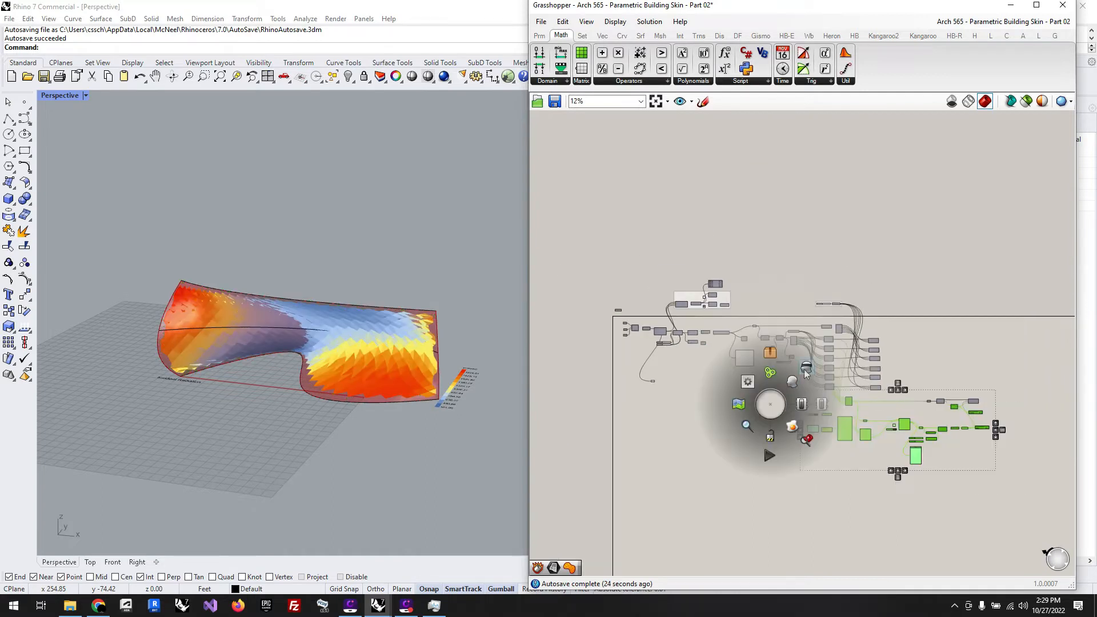
{"action": "left_click", "coordinate": [806, 369]}
{"action": "left_click", "coordinate": [643, 379]}
{"action": "scroll", "coordinate": [641, 379], "scroll_direction": "up", "scroll_amount": 5}
{"action": "scroll", "coordinate": [696, 389], "scroll_direction": "up", "scroll_amount": 5}
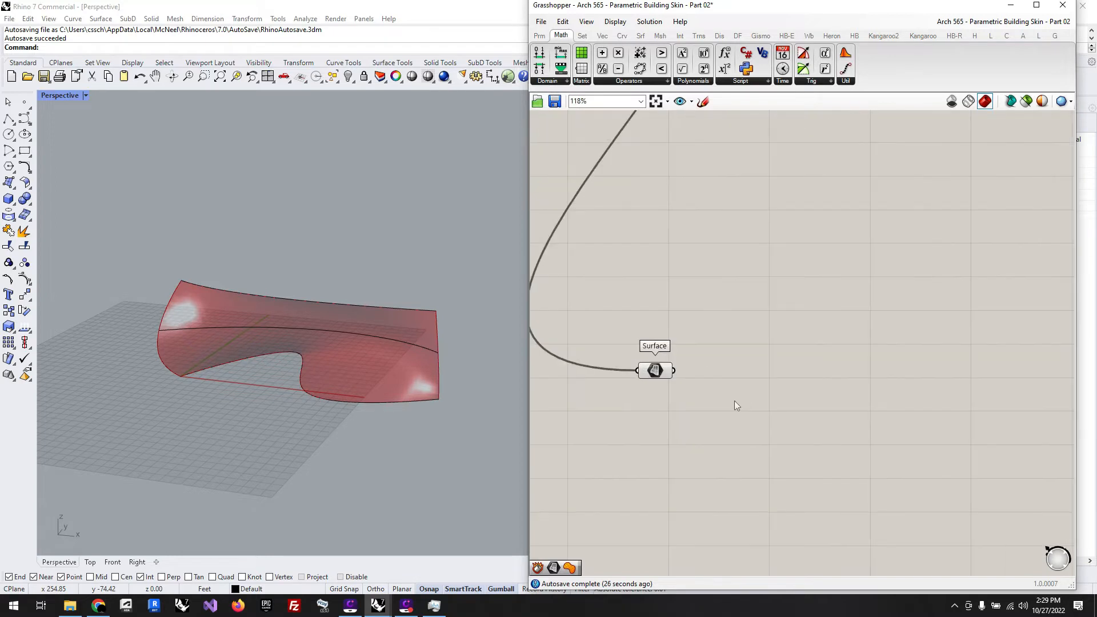
Step: Shift the Surface parameter over, add an Isotrim component and connect the parameter to its Surface input
{"action": "left_click_drag", "start_coordinate": [652, 376], "coordinate": [613, 378]}
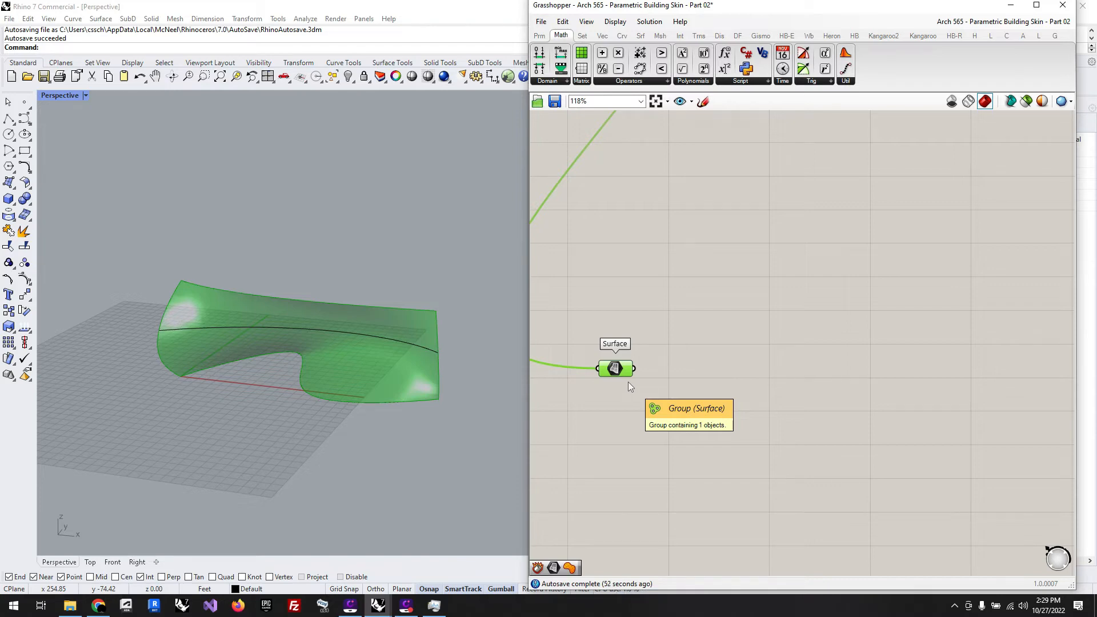
{"action": "left_click", "coordinate": [697, 369]}
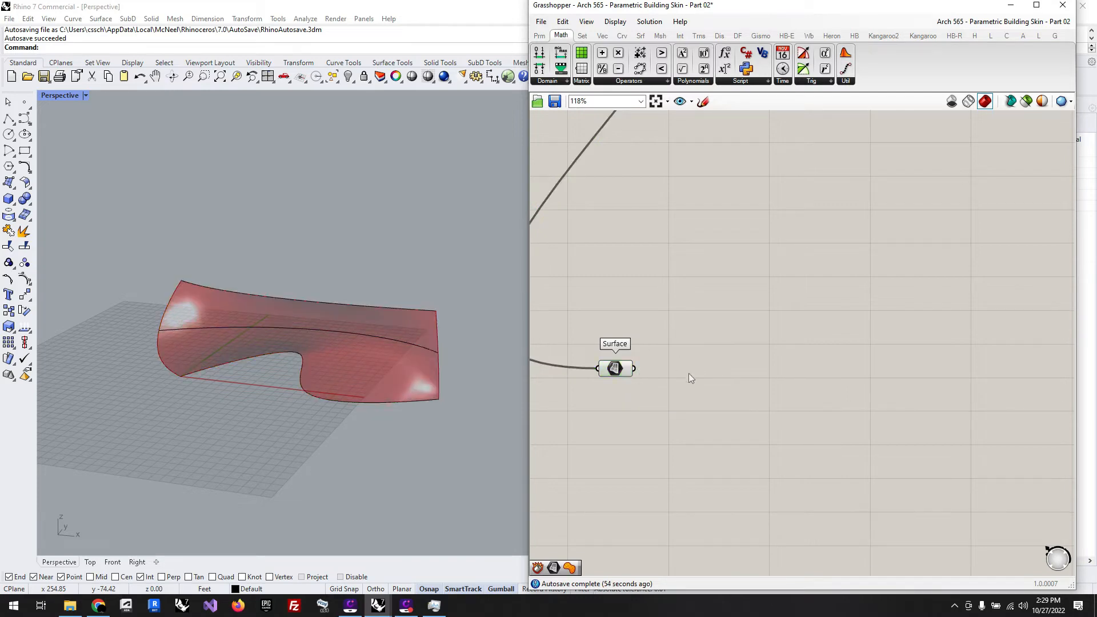
{"action": "scroll", "coordinate": [691, 377], "scroll_direction": "up", "scroll_amount": 2}
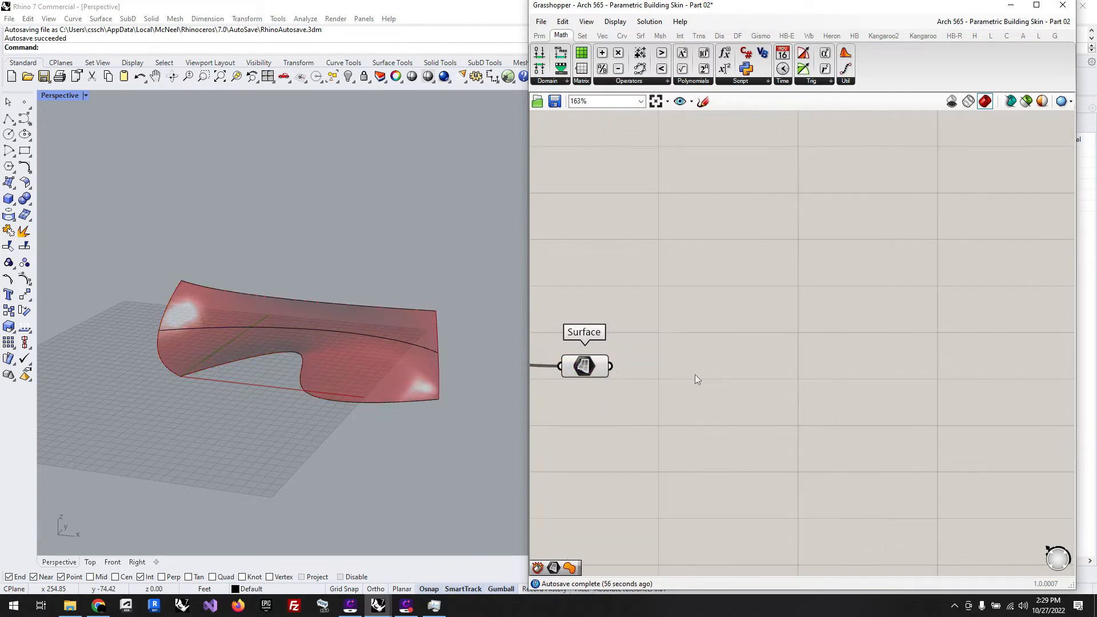
{"action": "double_click", "coordinate": [721, 375]}
{"action": "type", "text": "iso"}
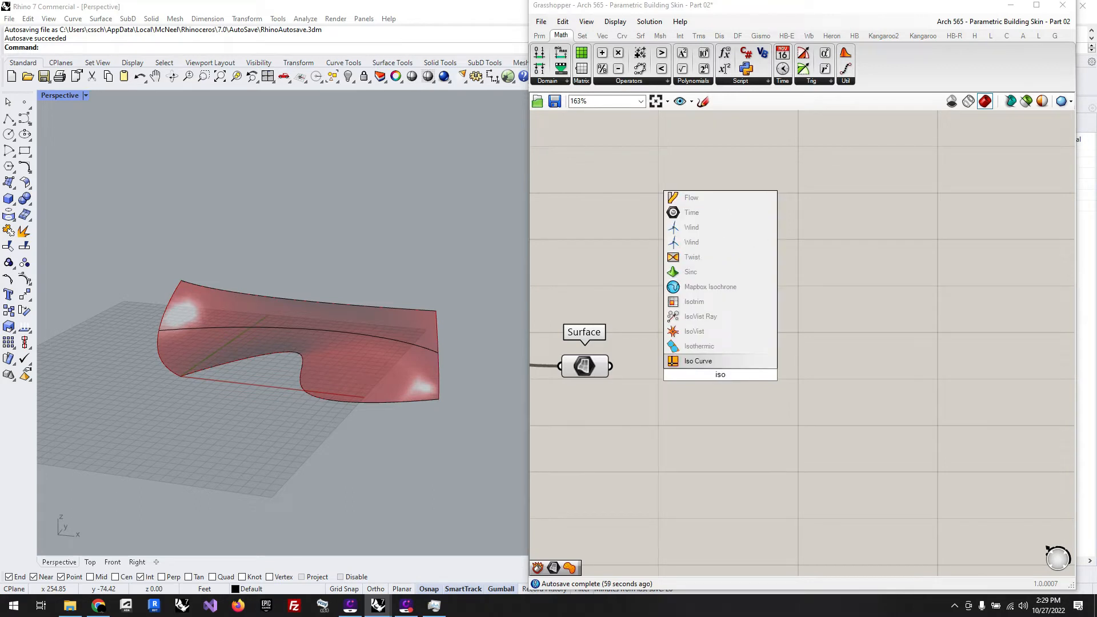
{"action": "left_click", "coordinate": [718, 302]}
{"action": "left_click_drag", "start_coordinate": [727, 385], "coordinate": [856, 386]}
{"action": "left_click_drag", "start_coordinate": [610, 366], "coordinate": [897, 386]}
{"action": "left_click", "coordinate": [817, 407]}
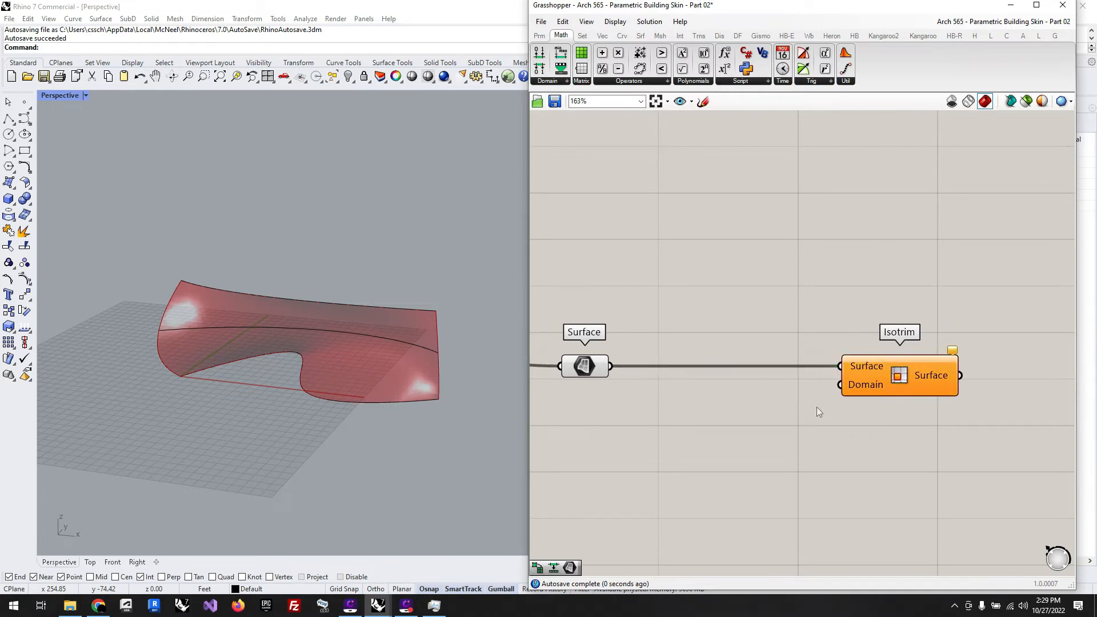
Step: Add a Divide Domain² component below the Surface-to-Isotrim wire and connect the Surface parameter to its Domain input
{"action": "double_click", "coordinate": [781, 433]}
{"action": "type", "text": "div"}
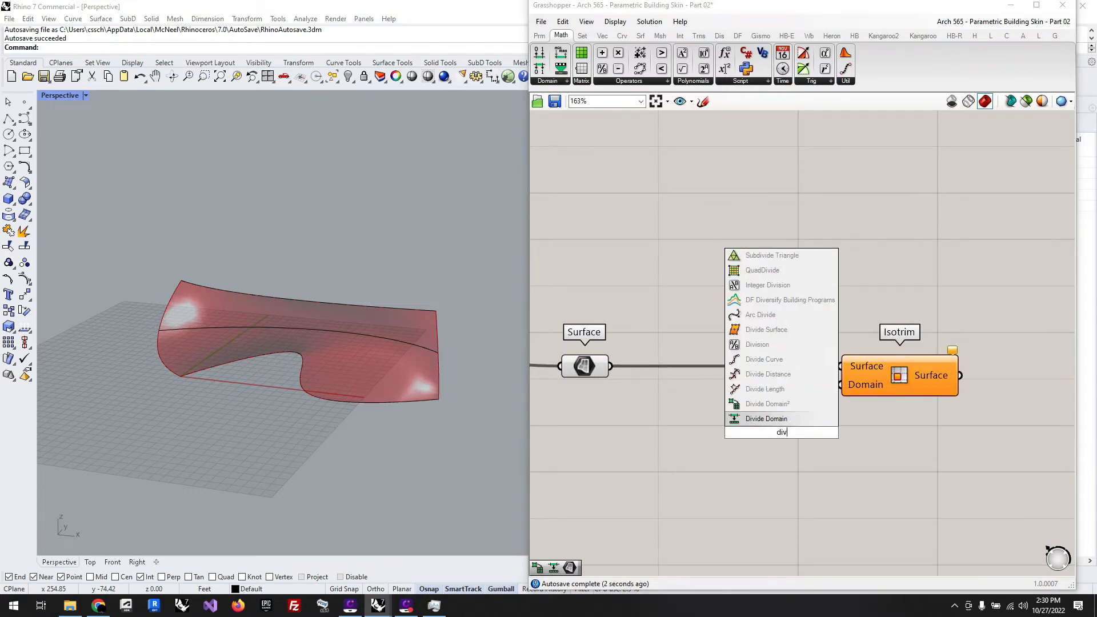
{"action": "left_click", "coordinate": [749, 407]}
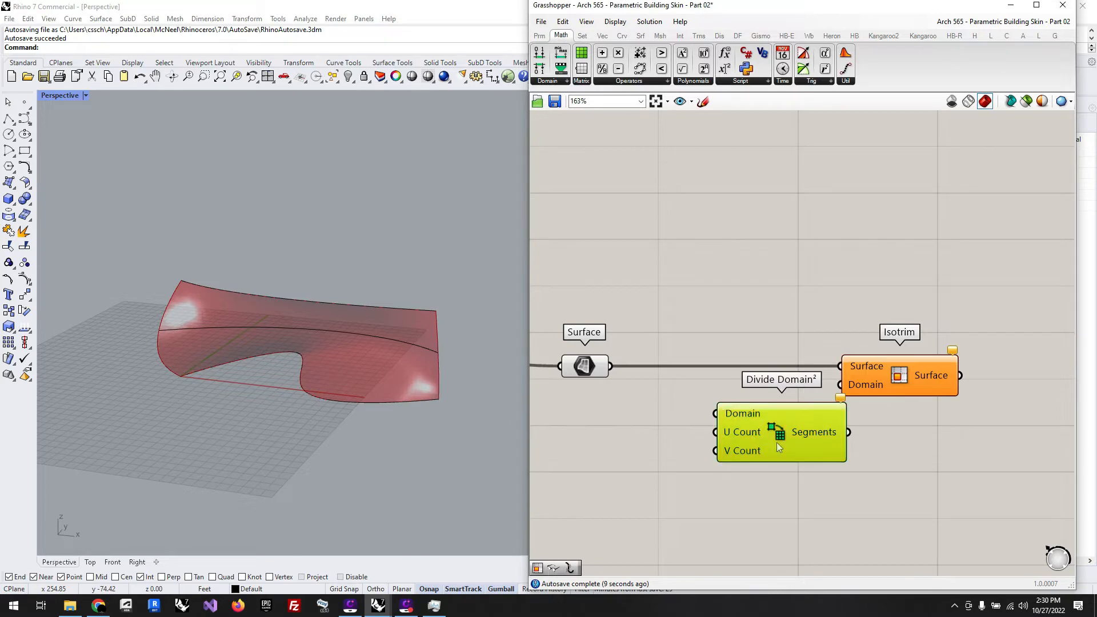
{"action": "left_click_drag", "start_coordinate": [777, 443], "coordinate": [721, 465]}
{"action": "left_click_drag", "start_coordinate": [611, 367], "coordinate": [677, 444]}
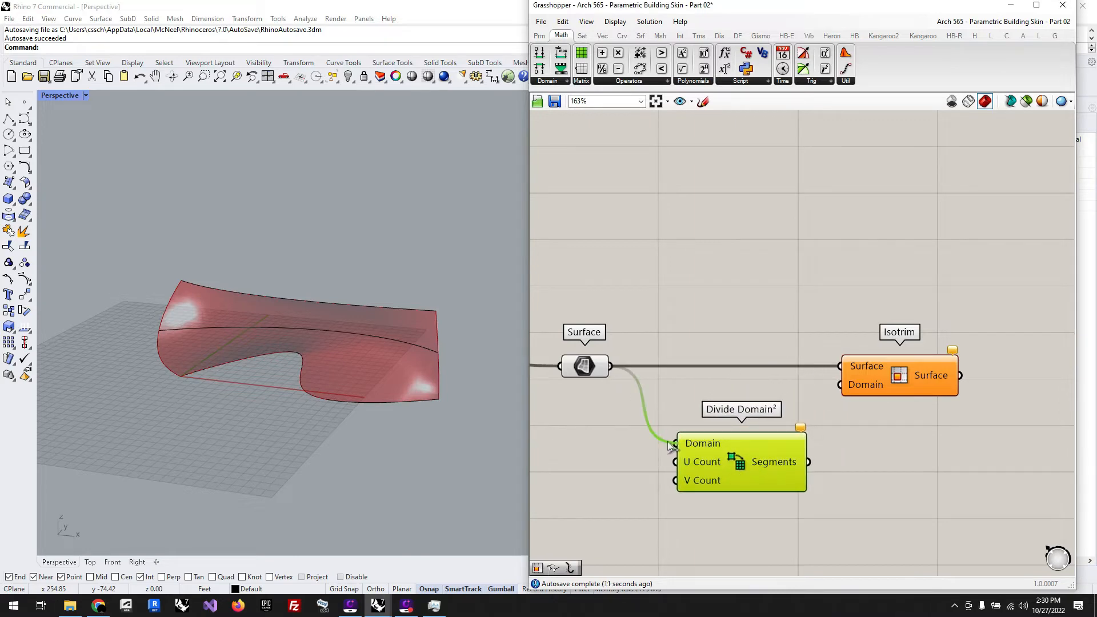
{"action": "left_click_drag", "start_coordinate": [742, 465], "coordinate": [730, 459]}
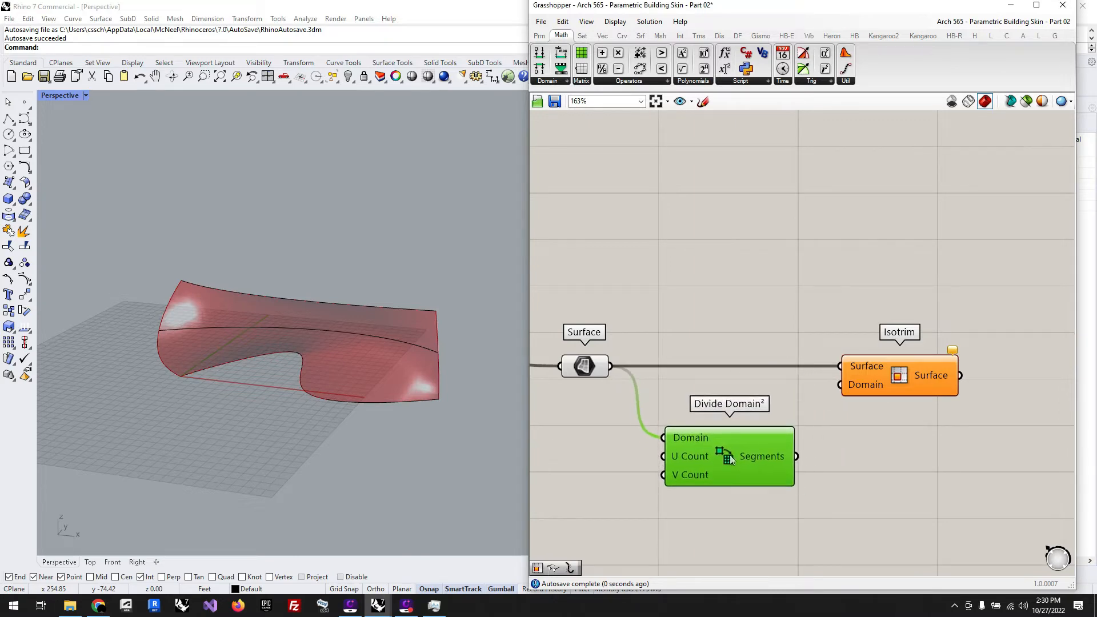
Step: Create two number sliders set to 12 and connect them to the U Count and V Count of Divide Domain²
{"action": "double_click", "coordinate": [571, 464]}
{"action": "type", "text": "12"}
{"action": "key", "text": "Return"}
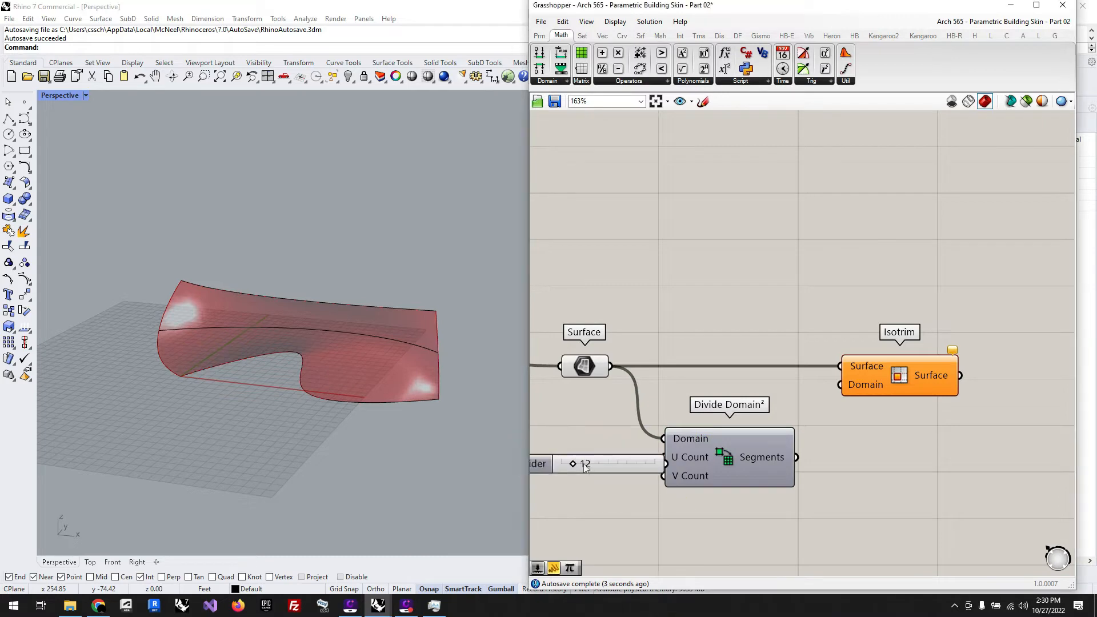
{"action": "scroll", "coordinate": [751, 479], "scroll_direction": "down", "scroll_amount": 2}
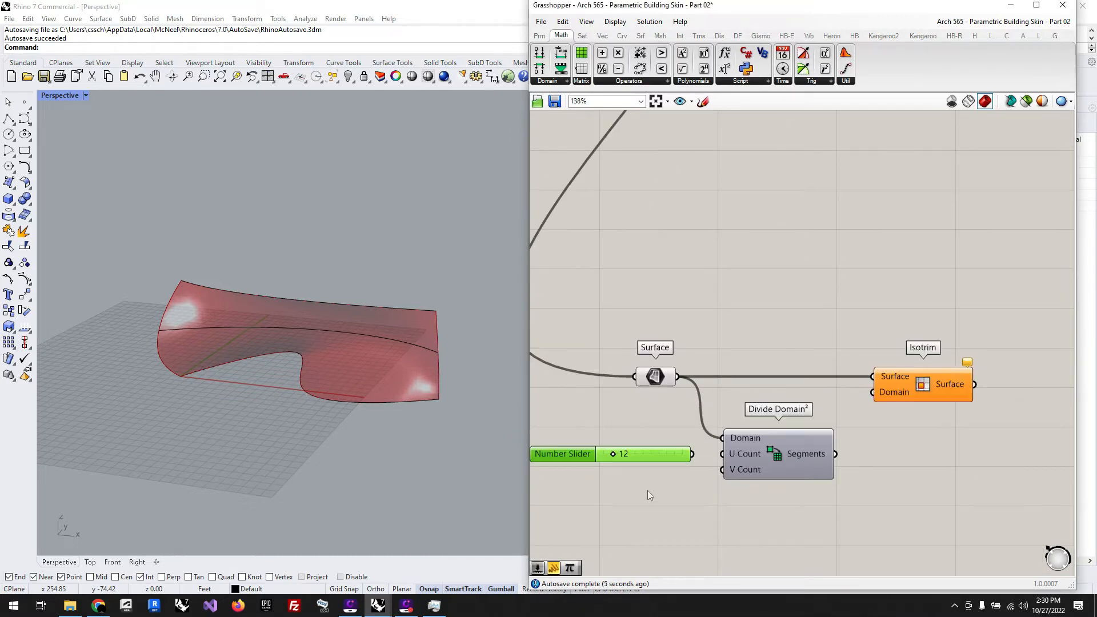
{"action": "double_click", "coordinate": [612, 480]}
{"action": "type", "text": "12"}
{"action": "key", "text": "Return"}
{"action": "left_click_drag", "start_coordinate": [632, 488], "coordinate": [643, 481]}
{"action": "left_click_drag", "start_coordinate": [692, 453], "coordinate": [696, 485]}
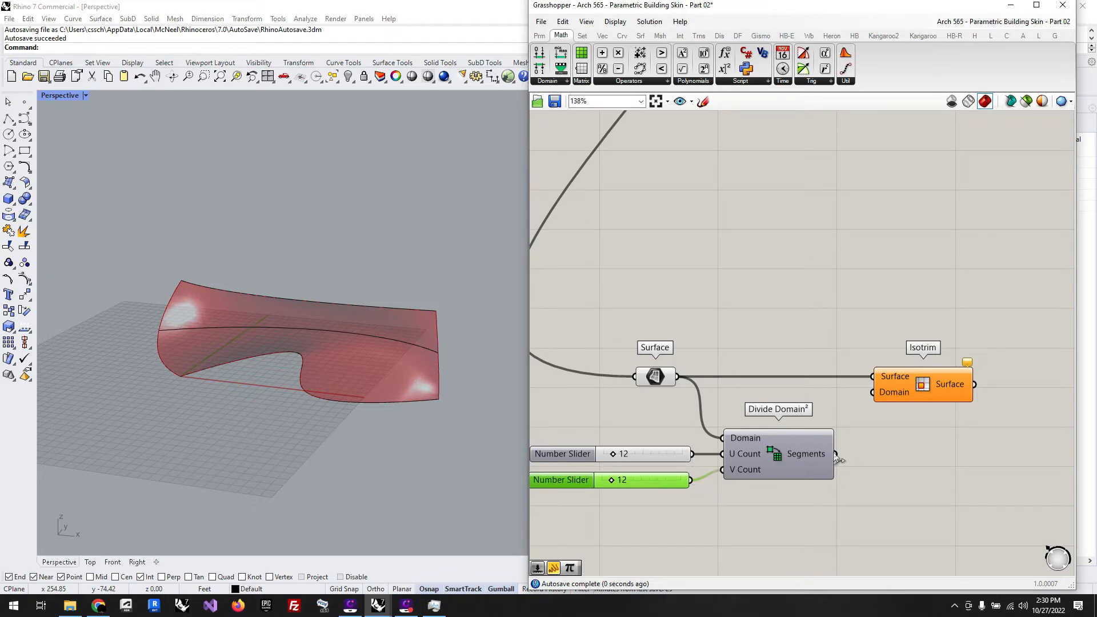
Step: Feed the Divide Domain² segments into Isotrim's Domain input and turn off the Surface parameter's preview
{"action": "left_click_drag", "start_coordinate": [836, 454], "coordinate": [871, 392]}
{"action": "left_click", "coordinate": [914, 393]}
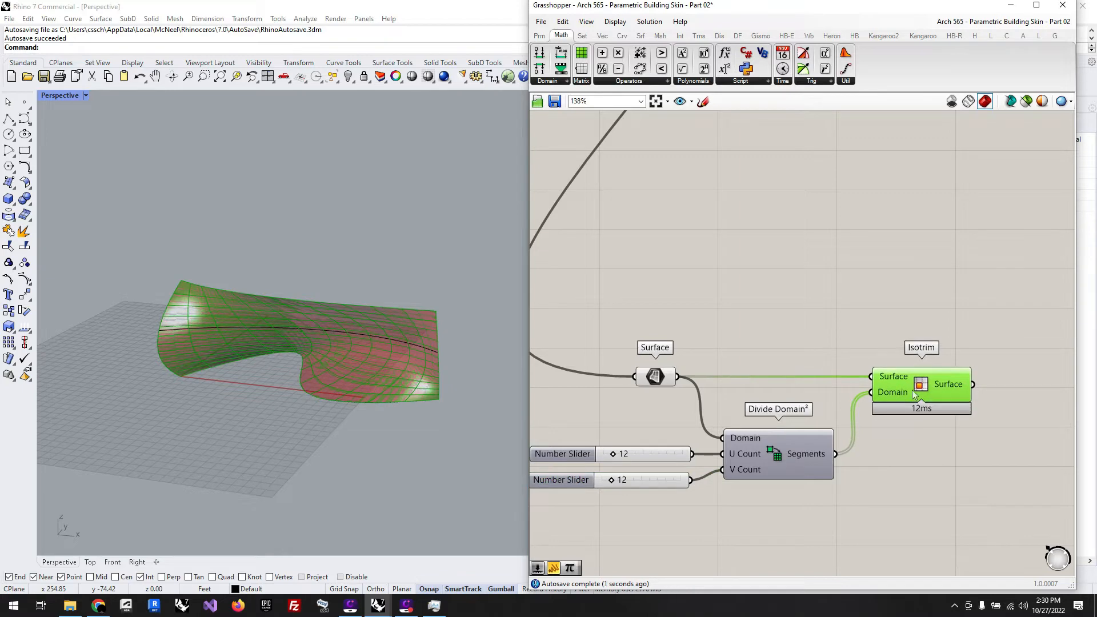
{"action": "left_click", "coordinate": [862, 334]}
{"action": "left_click", "coordinate": [655, 376]}
{"action": "middle_click", "coordinate": [663, 376]}
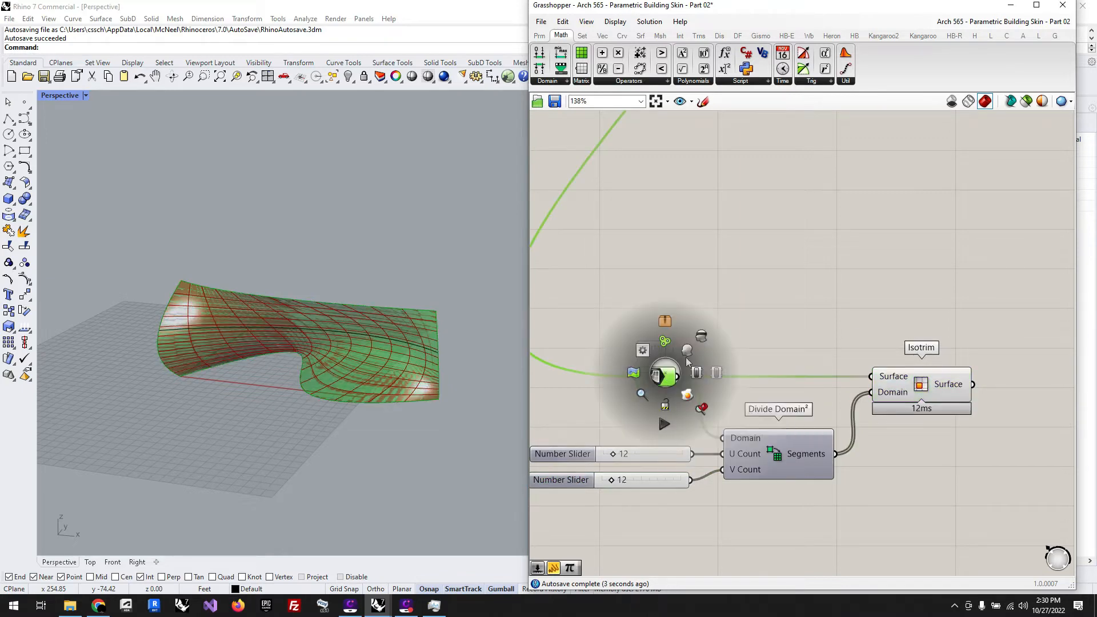
{"action": "left_click", "coordinate": [726, 305]}
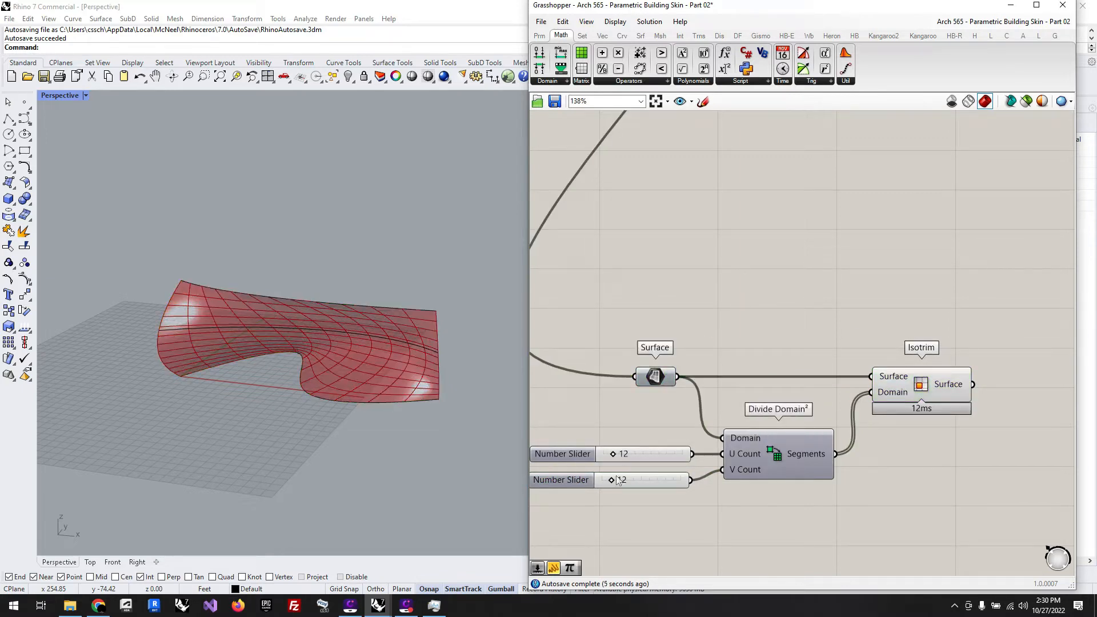
Step: Set the V Count slider to 57 and check the panel subdivision across the surface
{"action": "left_click_drag", "start_coordinate": [616, 479], "coordinate": [647, 485]}
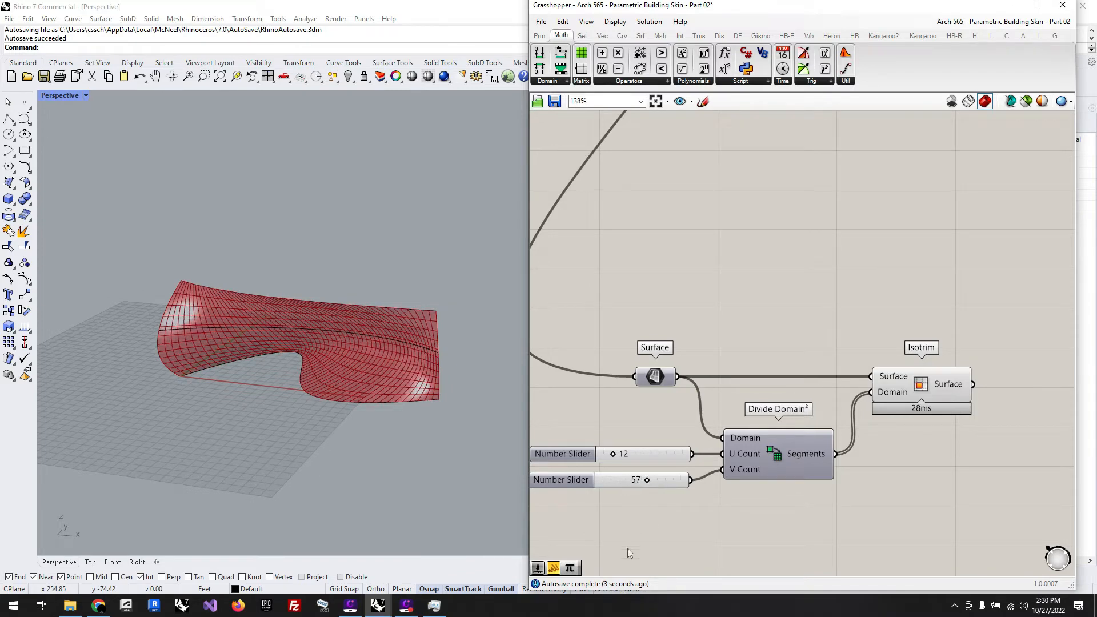
{"action": "scroll", "coordinate": [328, 371], "scroll_direction": "up", "scroll_amount": 4}
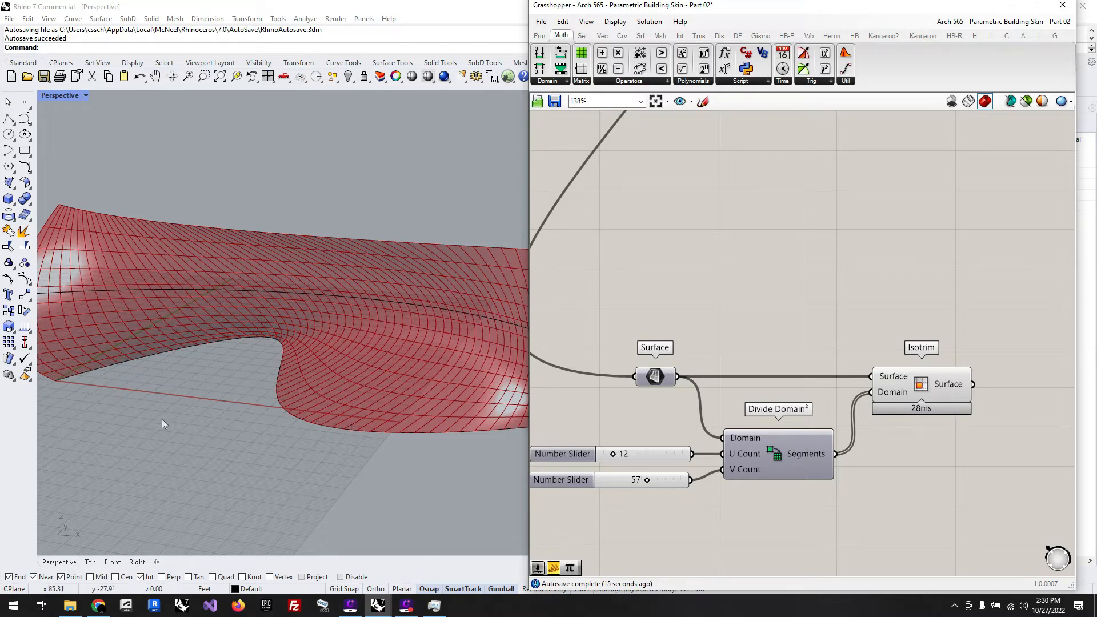
{"action": "scroll", "coordinate": [162, 420], "scroll_direction": "down", "scroll_amount": 5}
{"action": "right_click_drag", "start_coordinate": [273, 392], "coordinate": [165, 437]}
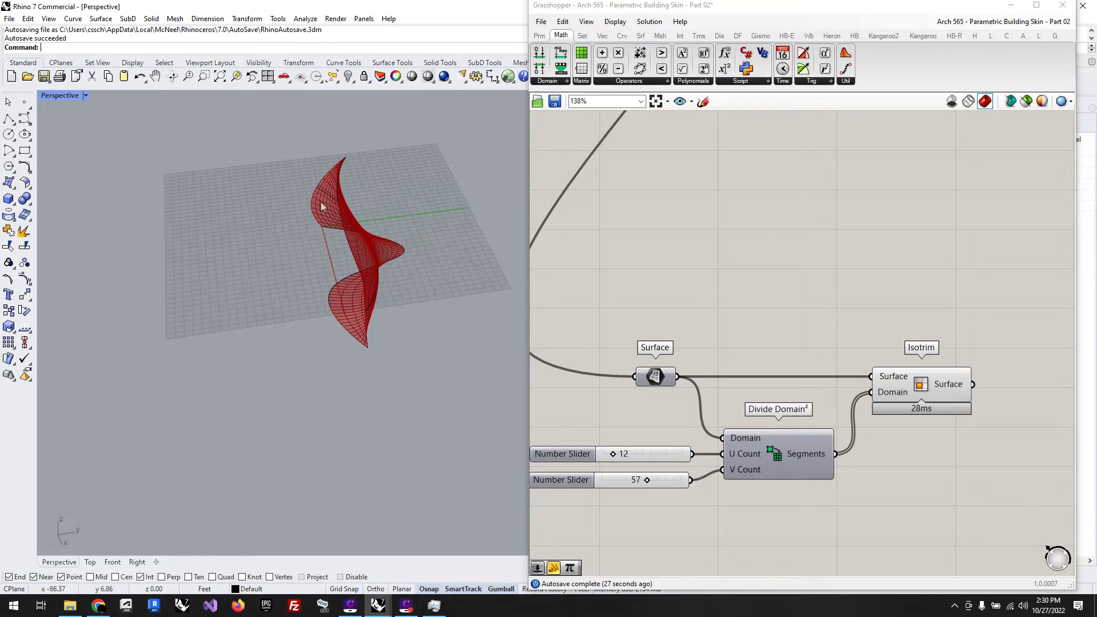
{"action": "right_click_drag", "start_coordinate": [254, 352], "coordinate": [375, 294]}
{"action": "scroll", "coordinate": [703, 274], "scroll_direction": "down", "scroll_amount": 3}
{"action": "scroll", "coordinate": [983, 349], "scroll_direction": "up", "scroll_amount": 2}
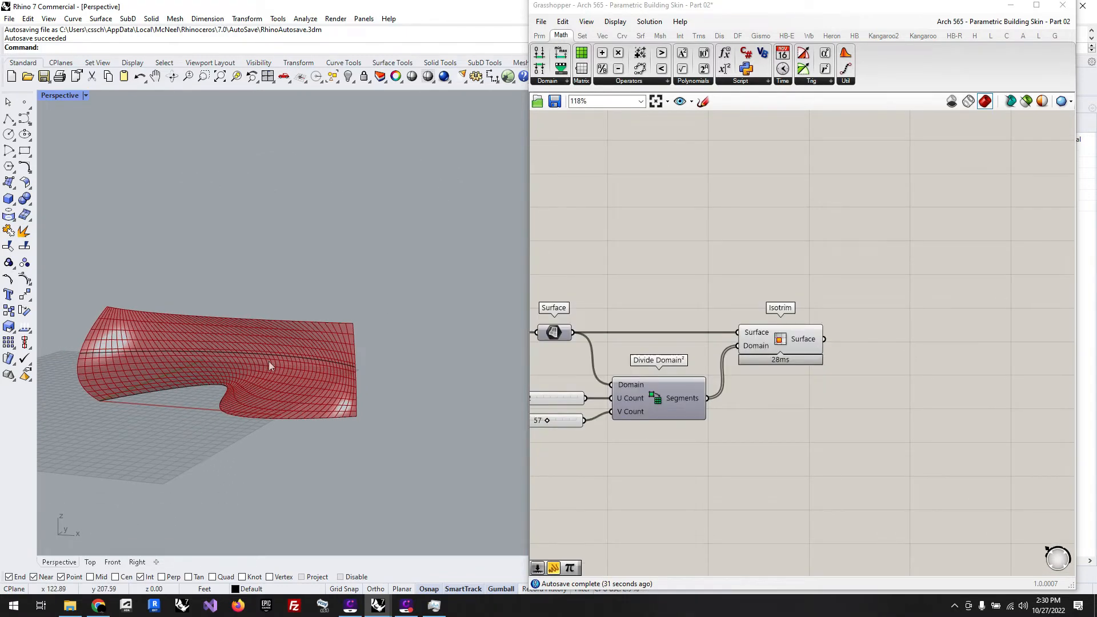
{"action": "scroll", "coordinate": [180, 346], "scroll_direction": "up", "scroll_amount": 2}
Step: Add a Deconstruct Brep component fed by Isotrim's Surface output and place it below the Isotrim row
{"action": "left_click", "coordinate": [935, 459]}
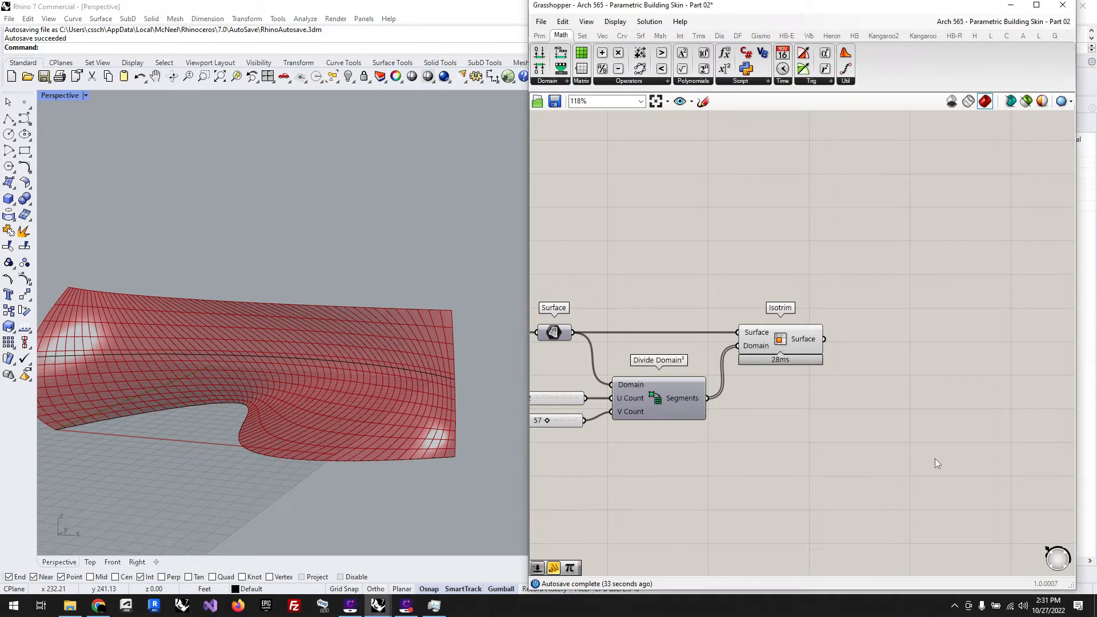
{"action": "double_click", "coordinate": [935, 459]}
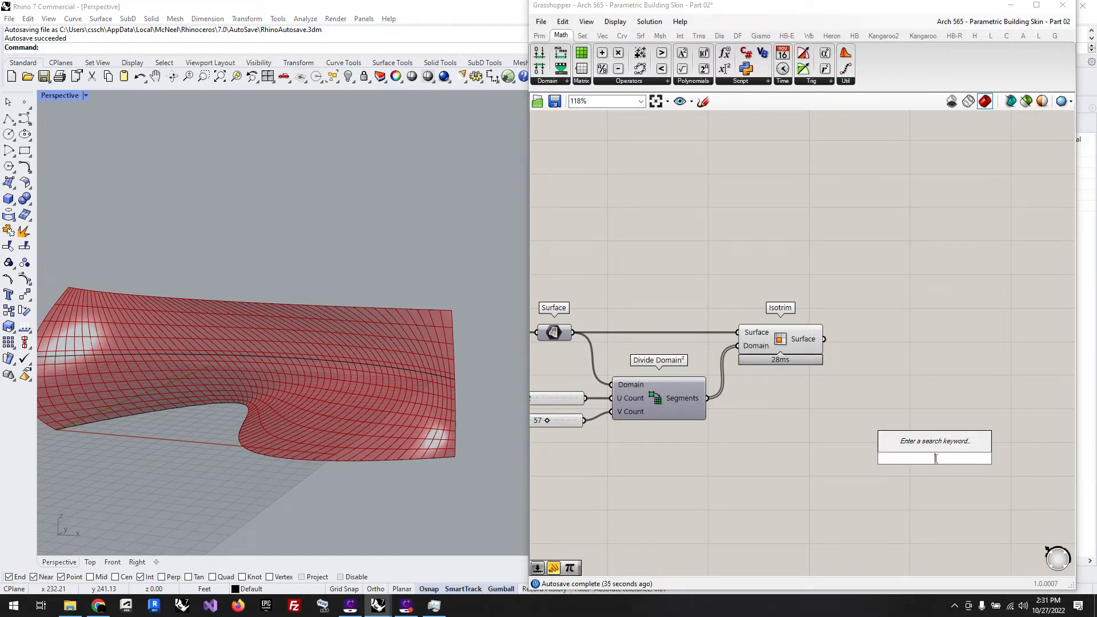
{"action": "type", "text": "d"}
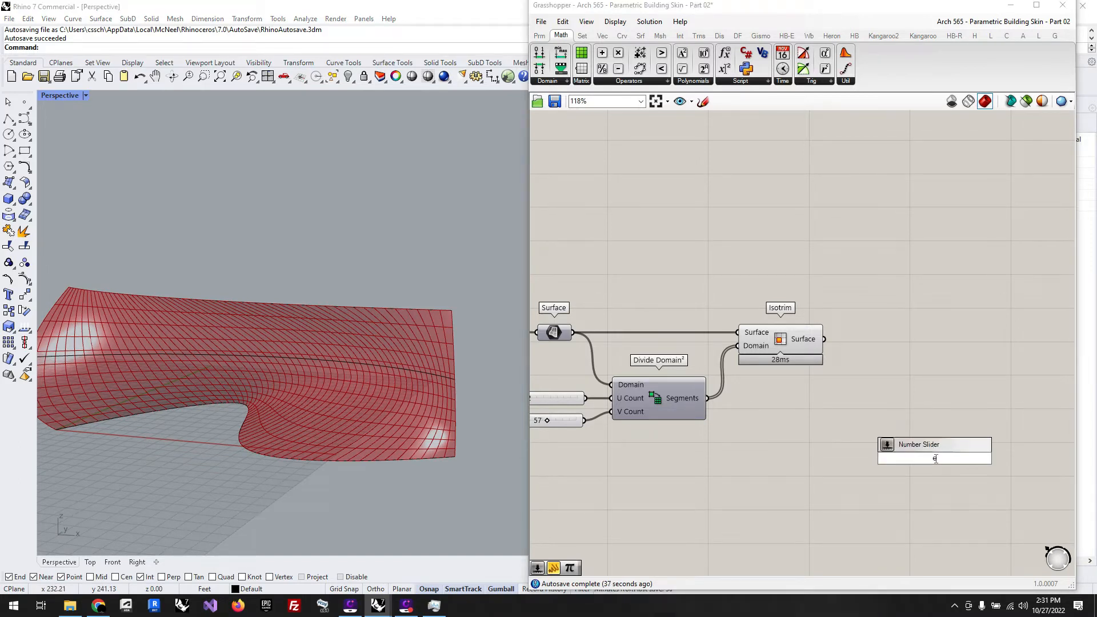
{"action": "type", "text": "ec"}
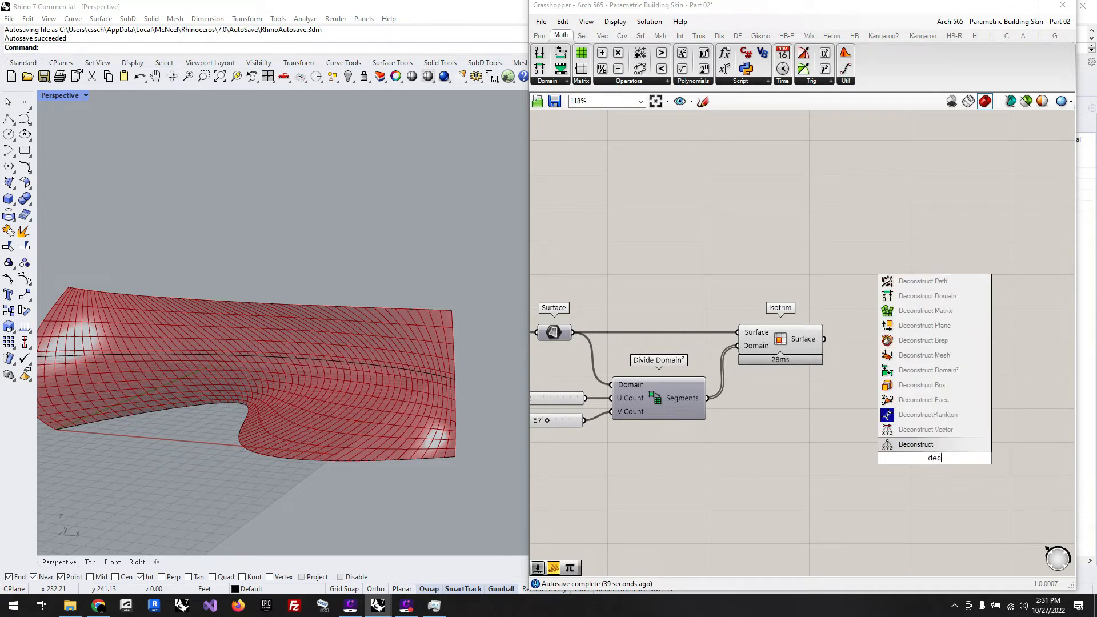
{"action": "left_click", "coordinate": [928, 343]}
{"action": "left_click_drag", "start_coordinate": [824, 339], "coordinate": [907, 343]}
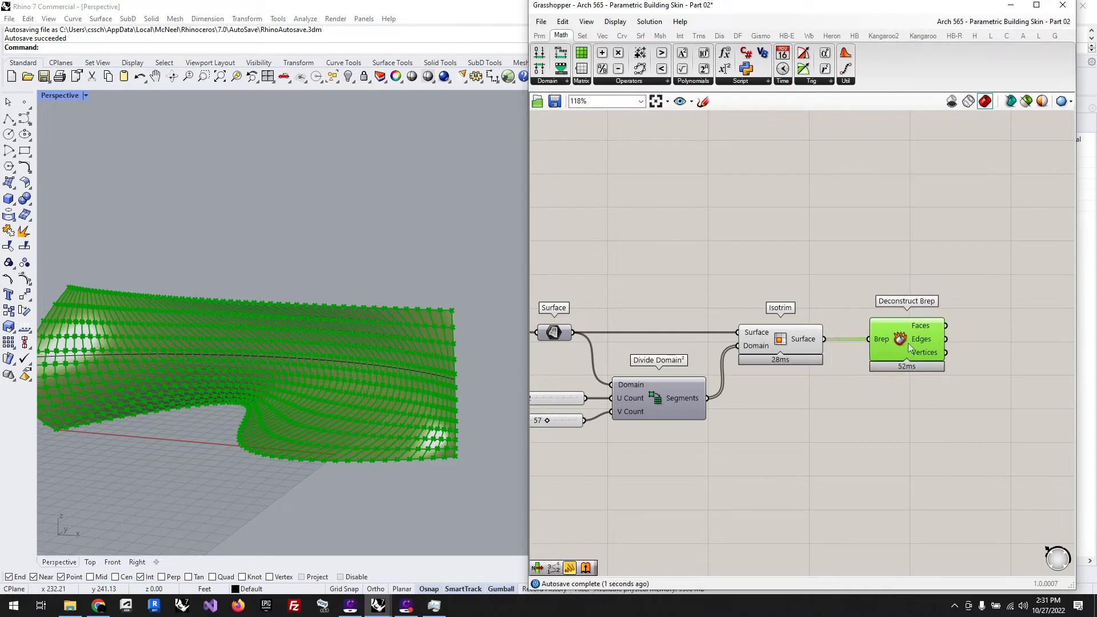
{"action": "left_click", "coordinate": [801, 429]}
{"action": "scroll", "coordinate": [801, 429], "scroll_direction": "down", "scroll_amount": 3}
{"action": "scroll", "coordinate": [1011, 438], "scroll_direction": "up", "scroll_amount": 2}
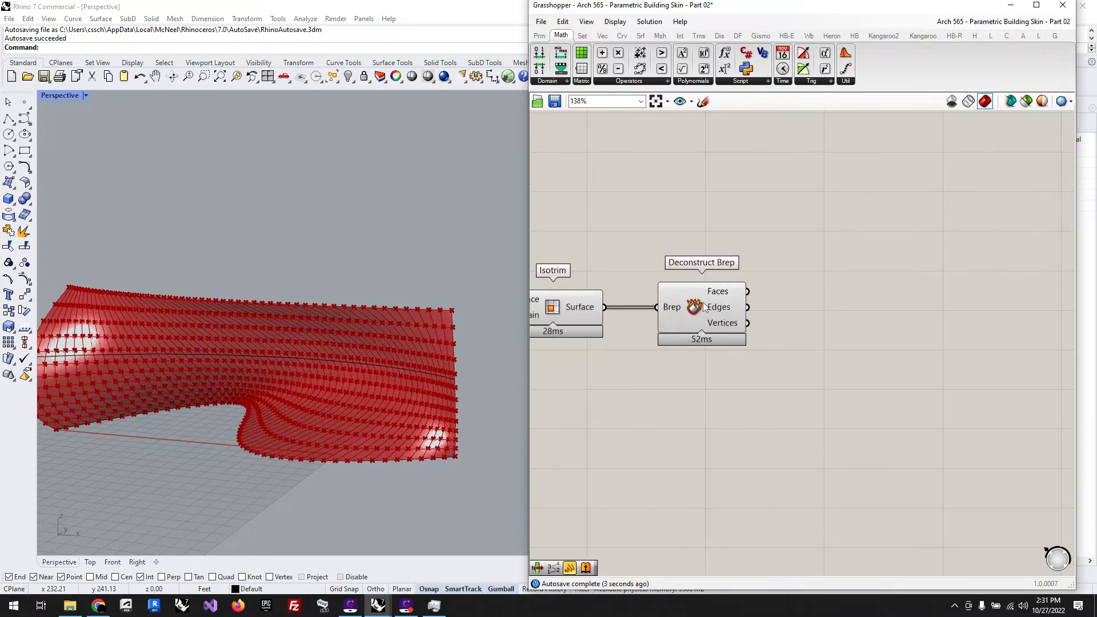
{"action": "left_click_drag", "start_coordinate": [703, 303], "coordinate": [671, 448]}
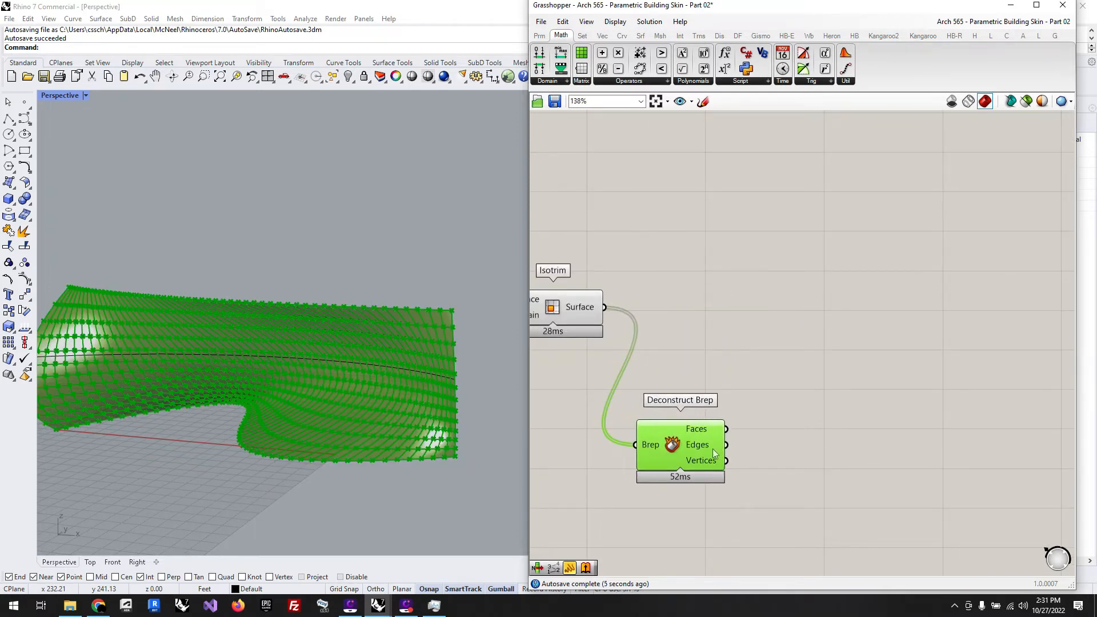
Step: Add a List Item component, connect Deconstruct Brep's Edges to its List input and examine the selected panel edges
{"action": "left_click", "coordinate": [847, 490]}
{"action": "double_click", "coordinate": [846, 487]}
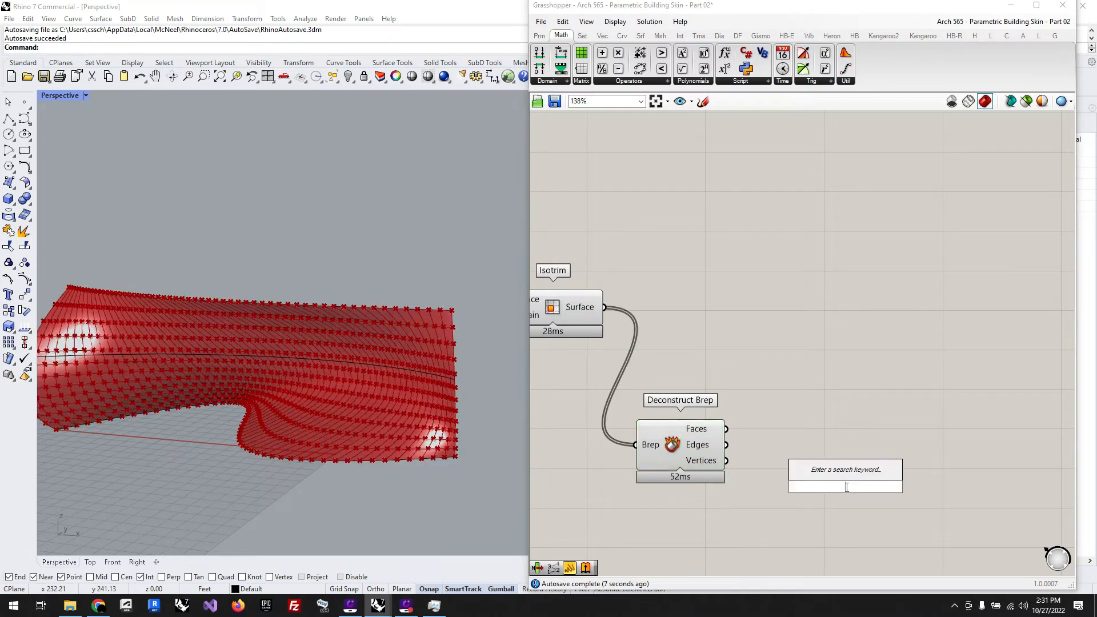
{"action": "type", "text": "list"}
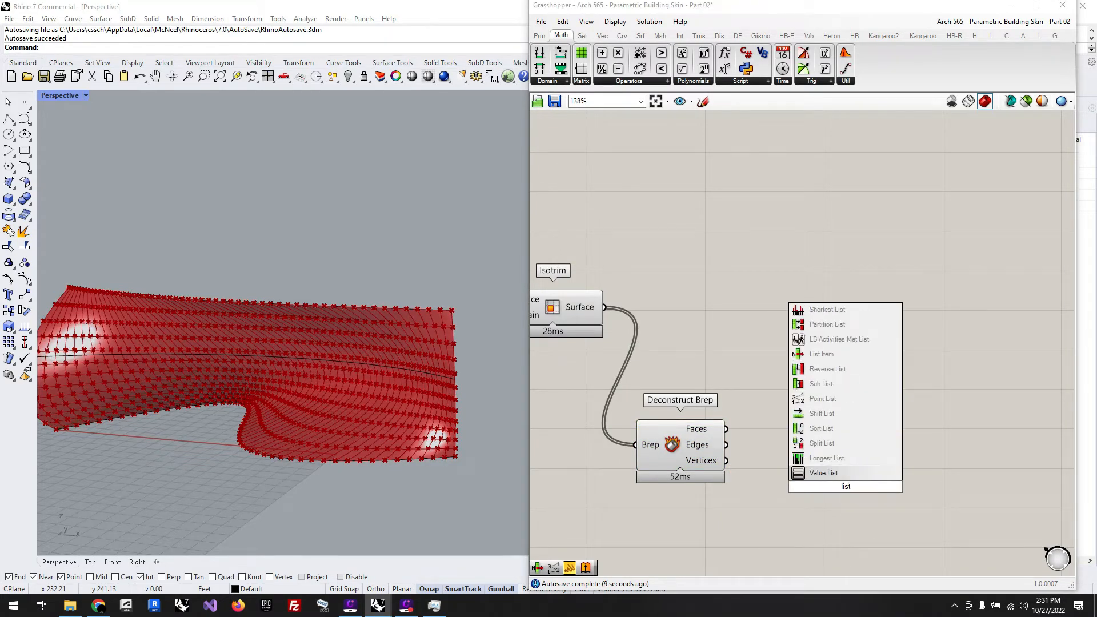
{"action": "type", "text": " item"}
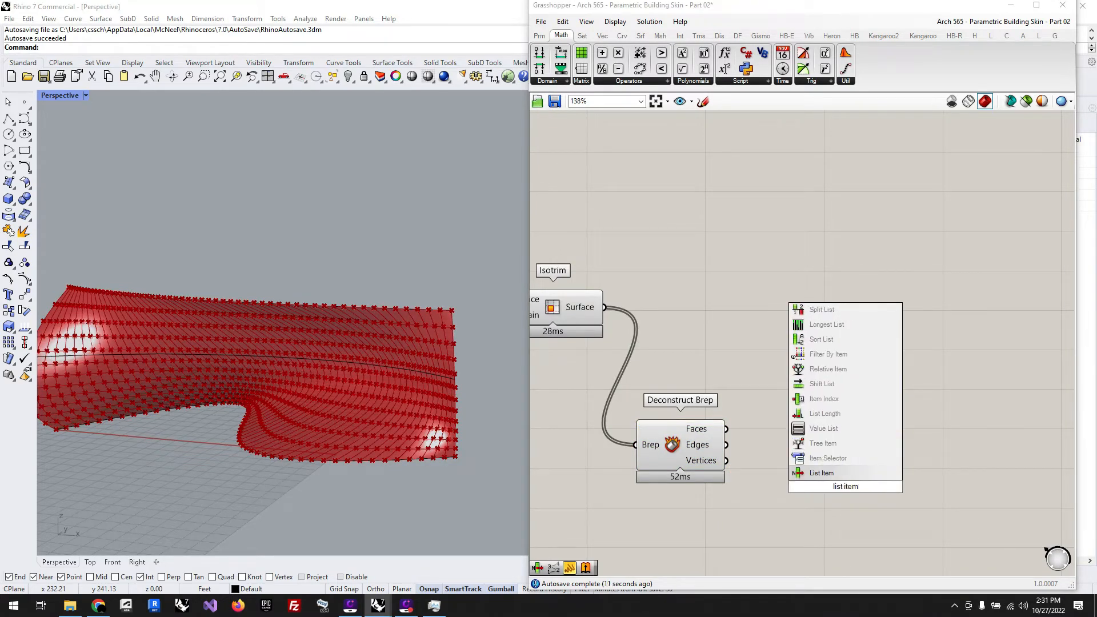
{"action": "key", "text": "Return"}
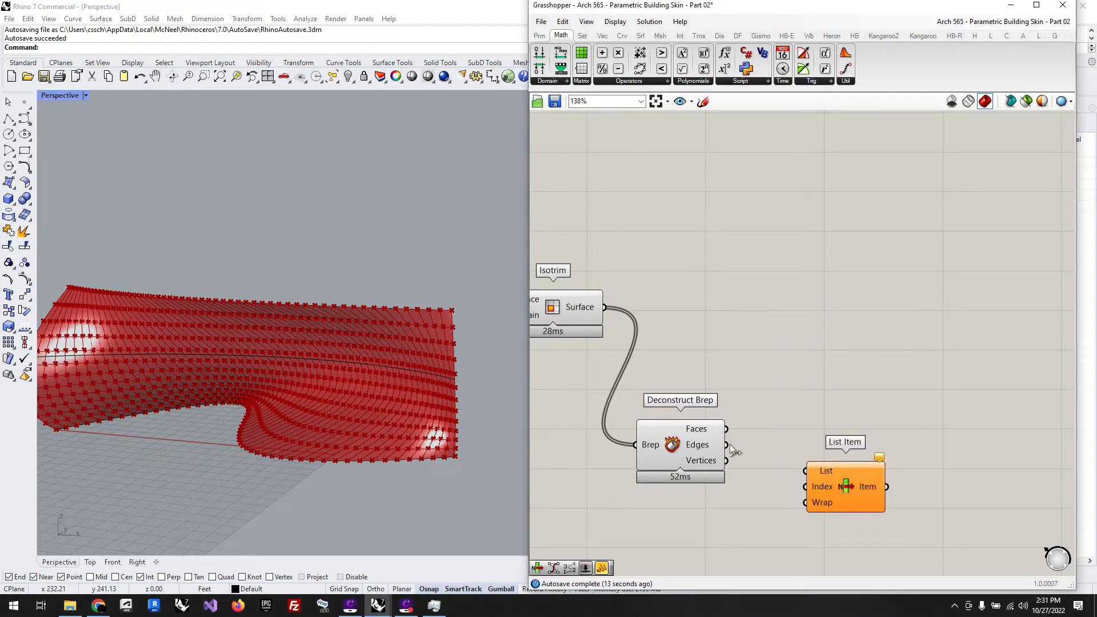
{"action": "left_click_drag", "start_coordinate": [727, 444], "coordinate": [858, 460]}
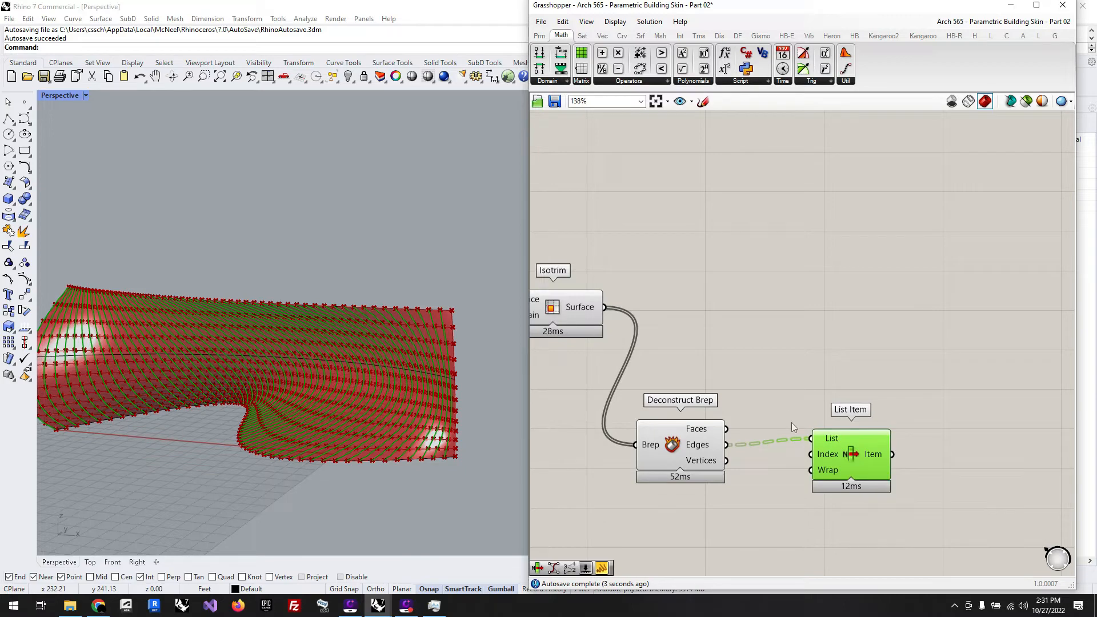
{"action": "left_click_drag", "start_coordinate": [843, 454], "coordinate": [837, 461]}
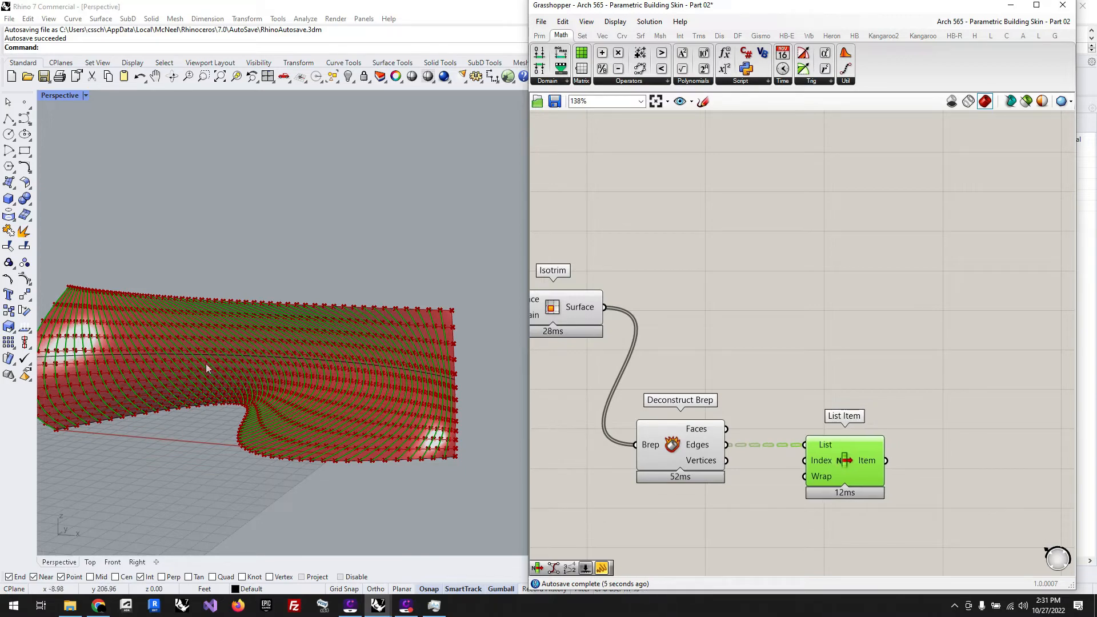
{"action": "right_click_drag", "start_coordinate": [207, 367], "coordinate": [366, 440]}
{"action": "right_click_drag", "start_coordinate": [376, 441], "coordinate": [374, 440]}
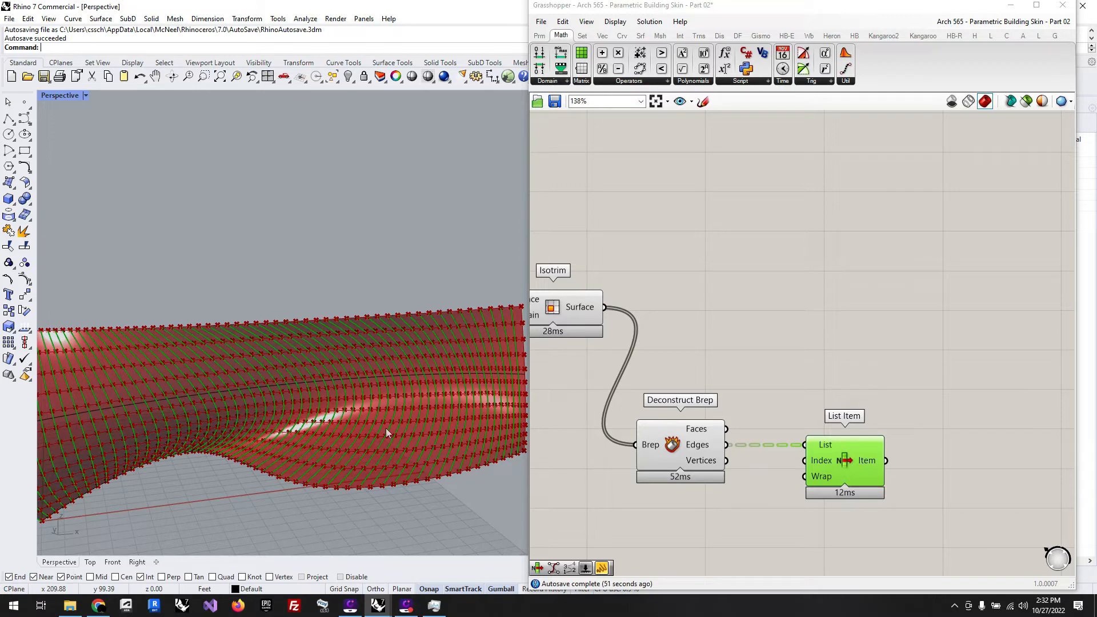
Step: Examine the panel edges picked by List Item on the lofted surface from a different angle
{"action": "left_click", "coordinate": [637, 253]}
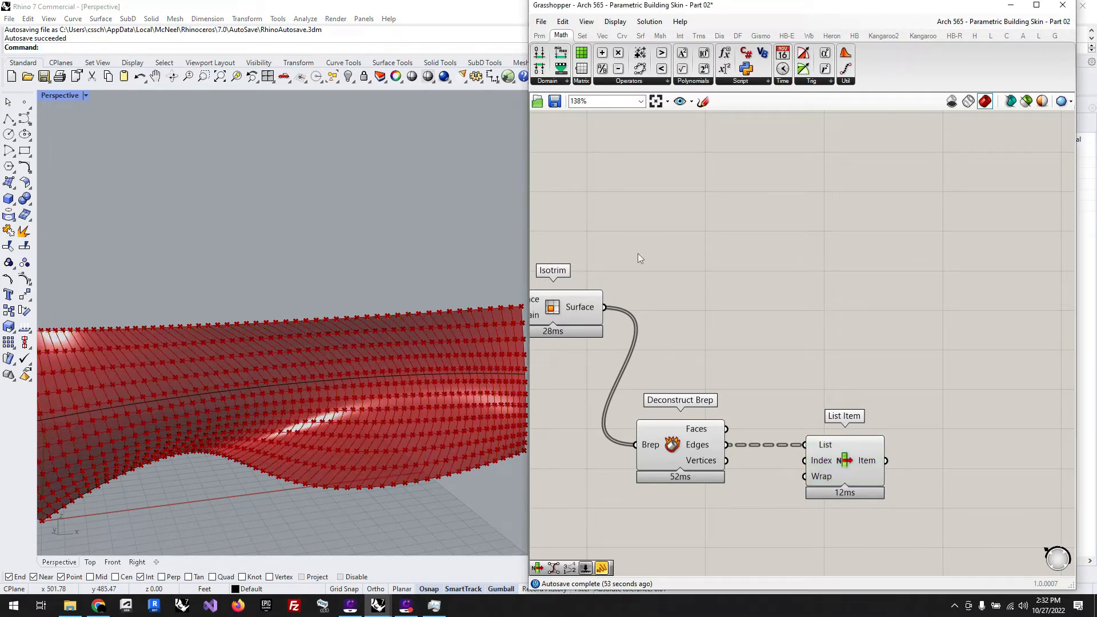
{"action": "scroll", "coordinate": [771, 410], "scroll_direction": "down", "scroll_amount": 3}
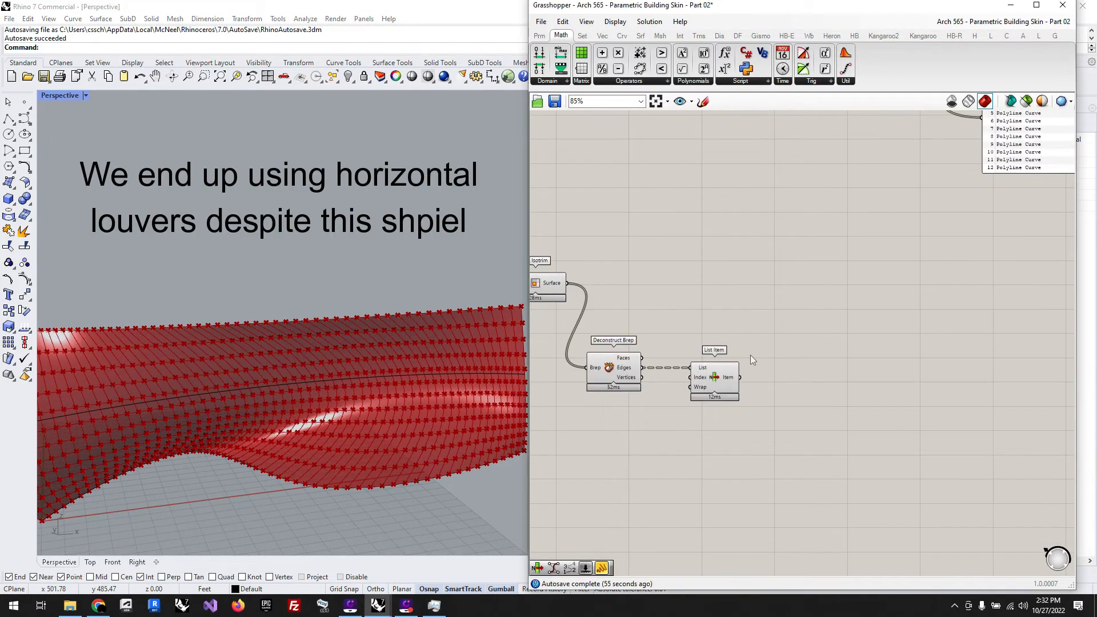
{"action": "left_click", "coordinate": [707, 376]}
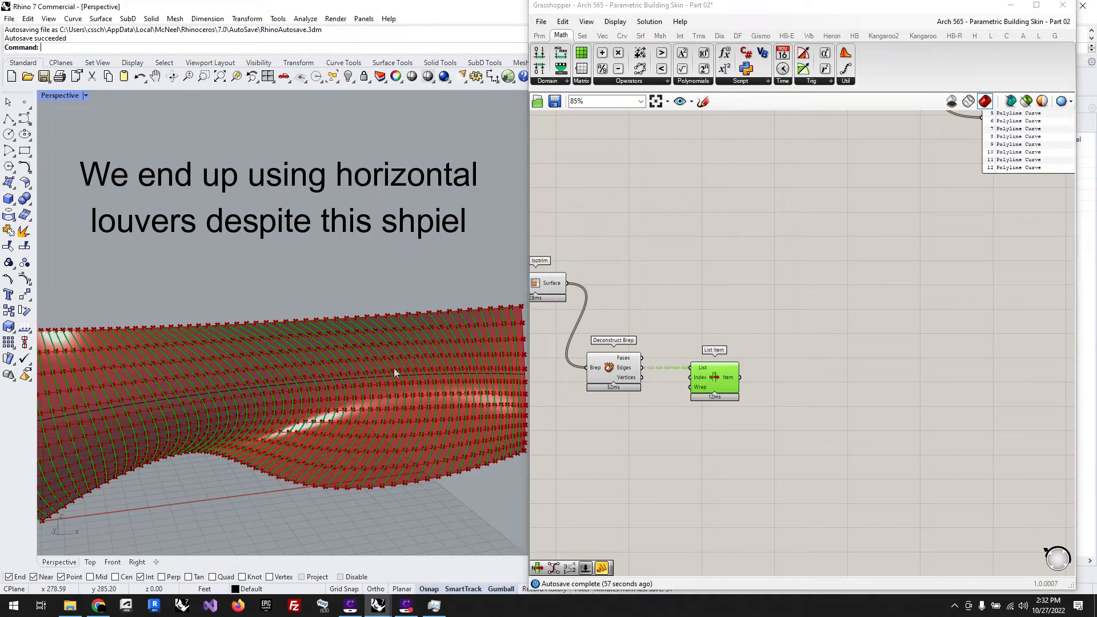
{"action": "right_click_drag", "start_coordinate": [393, 368], "coordinate": [369, 430]}
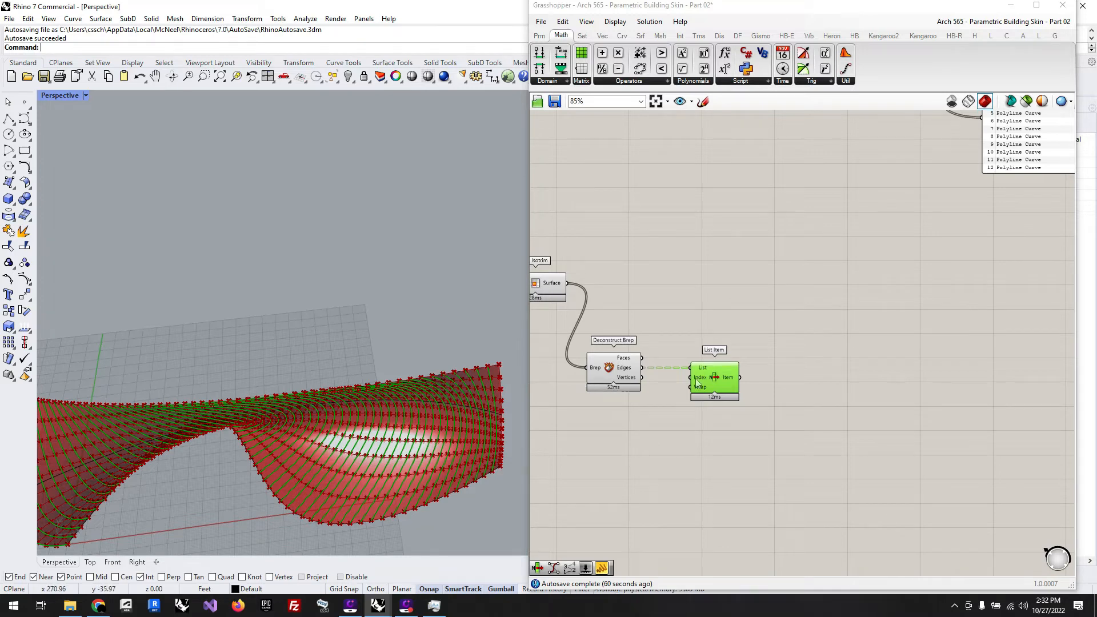
{"action": "mouse_move", "coordinate": [697, 384]}
{"action": "left_click", "coordinate": [756, 255]}
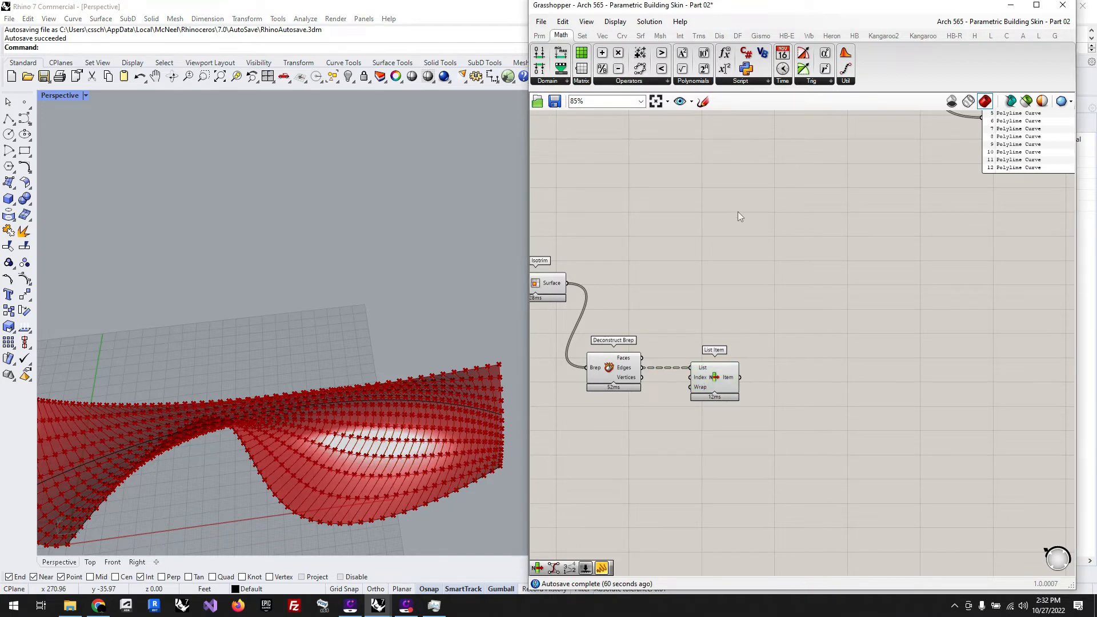
Step: Move the Surface parameter feeding LB Incident Radiation up beside the Merge component's output
{"action": "scroll", "coordinate": [738, 268], "scroll_direction": "down", "scroll_amount": 3}
{"action": "scroll", "coordinate": [784, 327], "scroll_direction": "down", "scroll_amount": 5}
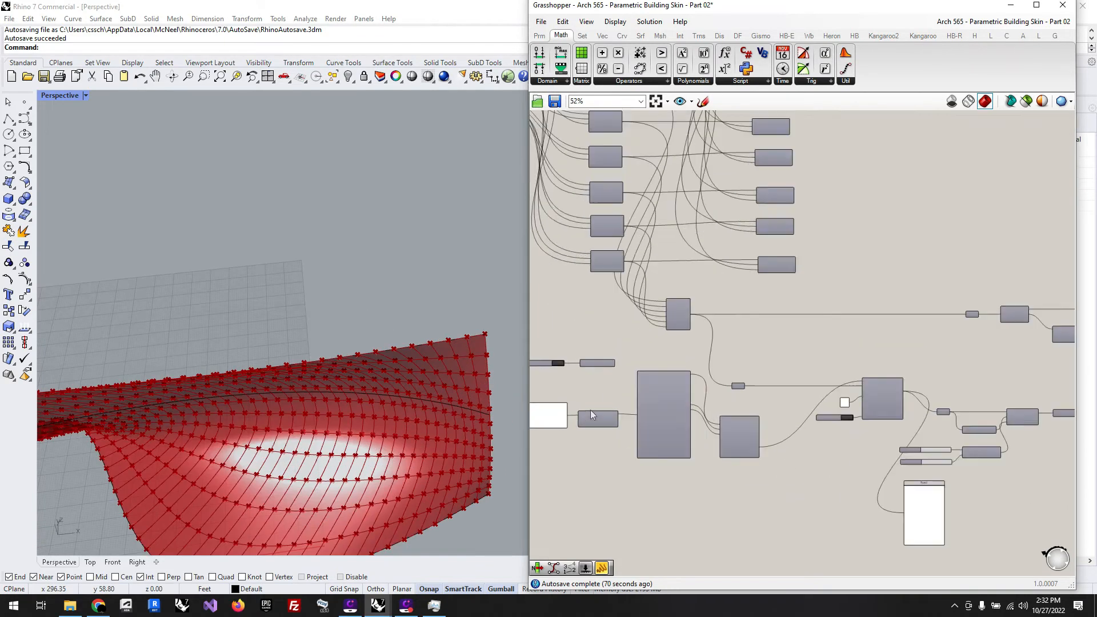
{"action": "scroll", "coordinate": [591, 409], "scroll_direction": "up", "scroll_amount": 2}
{"action": "scroll", "coordinate": [606, 388], "scroll_direction": "down", "scroll_amount": 2}
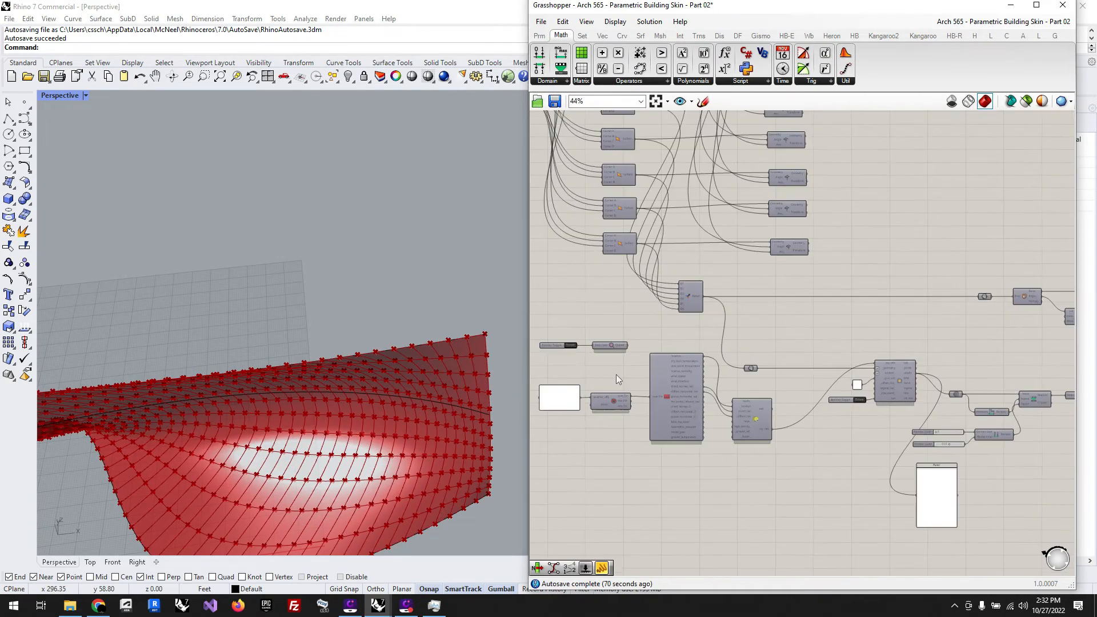
{"action": "scroll", "coordinate": [739, 371], "scroll_direction": "up", "scroll_amount": 3}
{"action": "left_click_drag", "start_coordinate": [750, 369], "coordinate": [731, 239]}
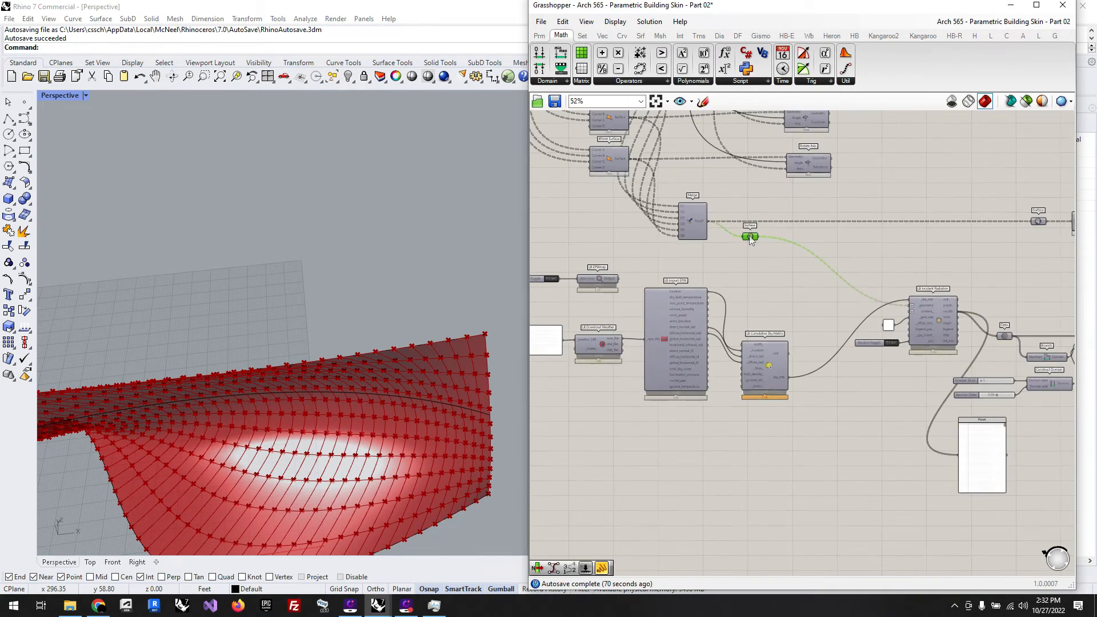
Step: Group the Data, Bounds, Construct Domain, Remap Numbers, Pi and Graft Tree components with their sliders and move the group down beside the results panel
{"action": "scroll", "coordinate": [749, 237], "scroll_direction": "down", "scroll_amount": 3}
{"action": "scroll", "coordinate": [735, 242], "scroll_direction": "up", "scroll_amount": 2}
{"action": "scroll", "coordinate": [735, 243], "scroll_direction": "down", "scroll_amount": 5}
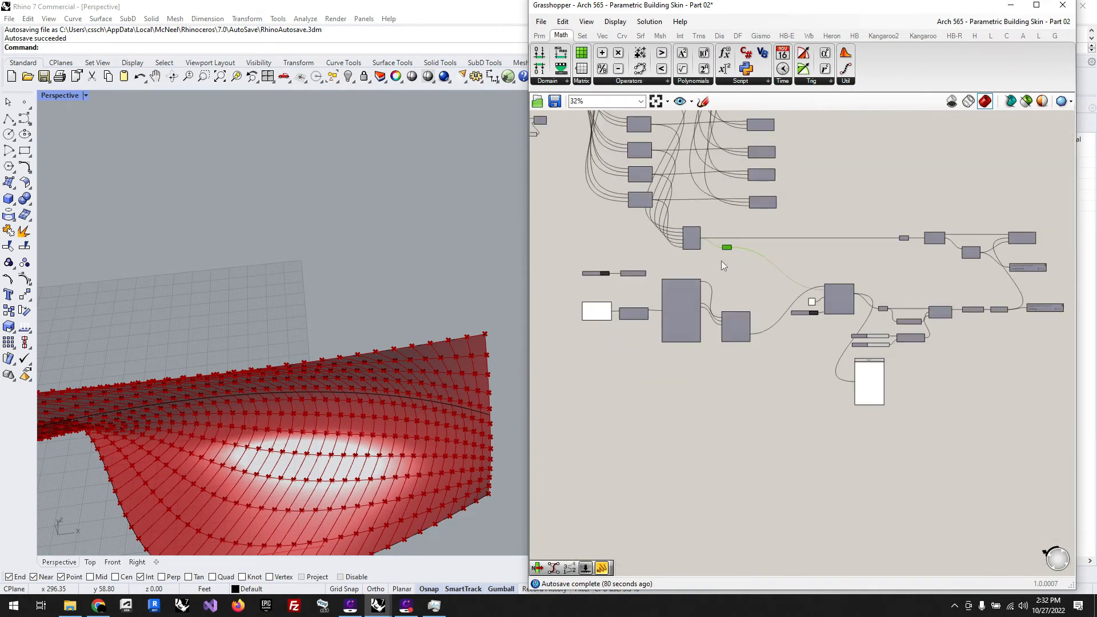
{"action": "scroll", "coordinate": [944, 300], "scroll_direction": "up", "scroll_amount": 6}
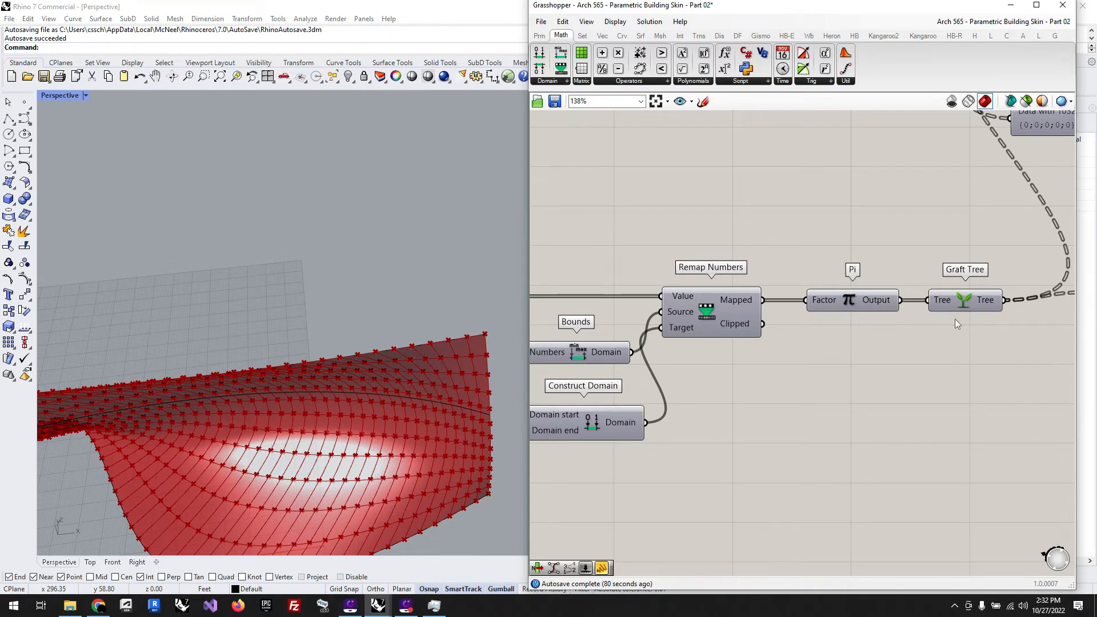
{"action": "scroll", "coordinate": [966, 311], "scroll_direction": "up", "scroll_amount": 1}
{"action": "scroll", "coordinate": [978, 306], "scroll_direction": "down", "scroll_amount": 3}
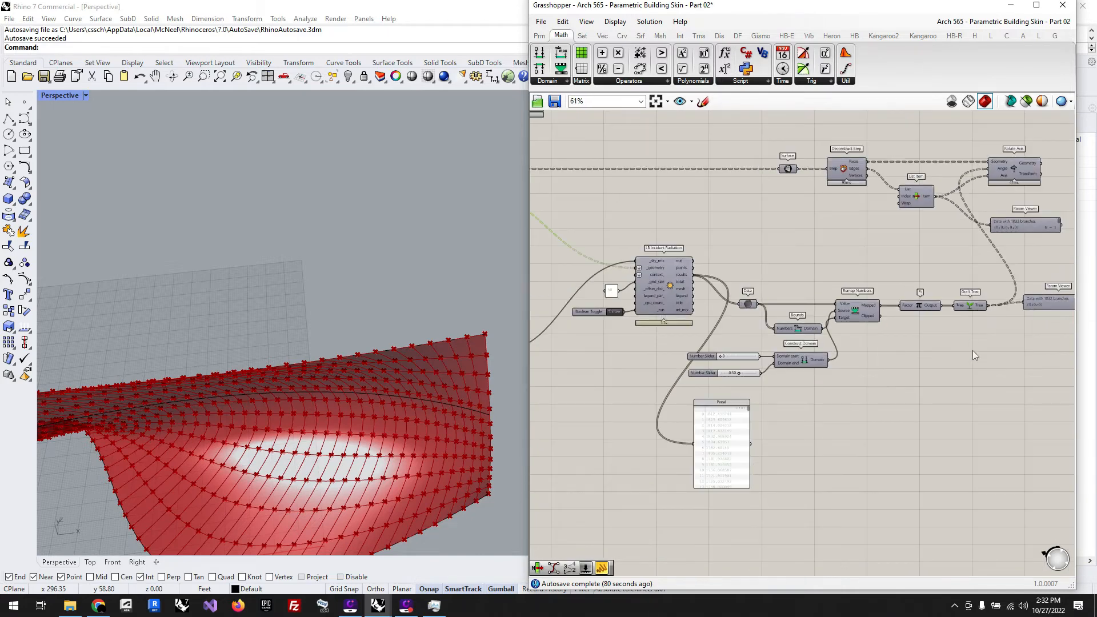
{"action": "left_click_drag", "start_coordinate": [974, 399], "coordinate": [683, 273]}
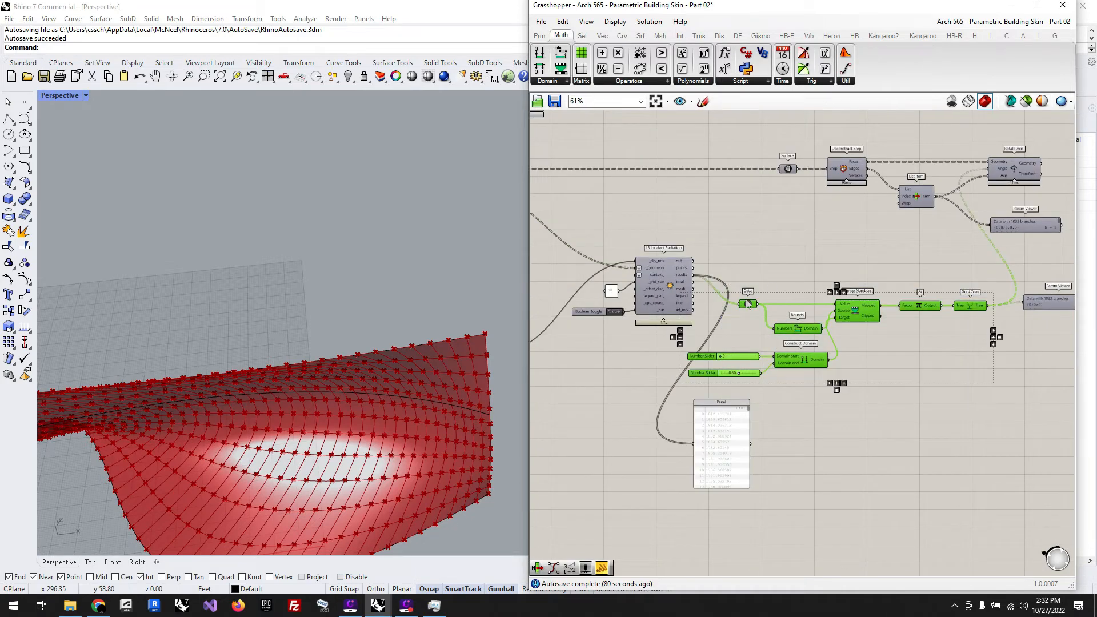
{"action": "key", "text": "ctrl+g"}
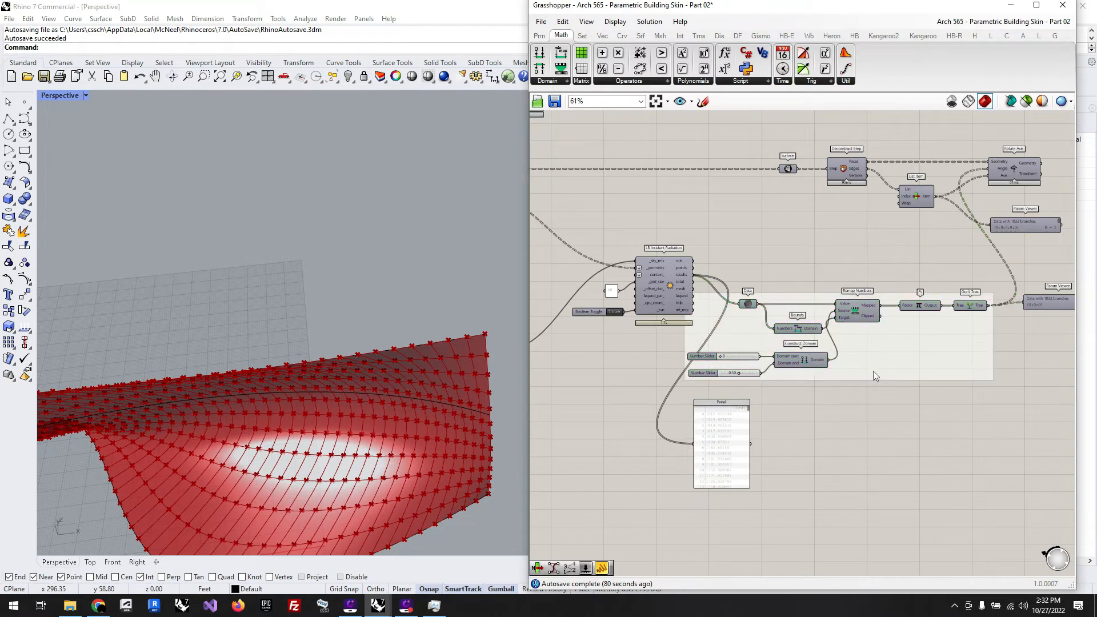
{"action": "left_click_drag", "start_coordinate": [873, 371], "coordinate": [966, 479]}
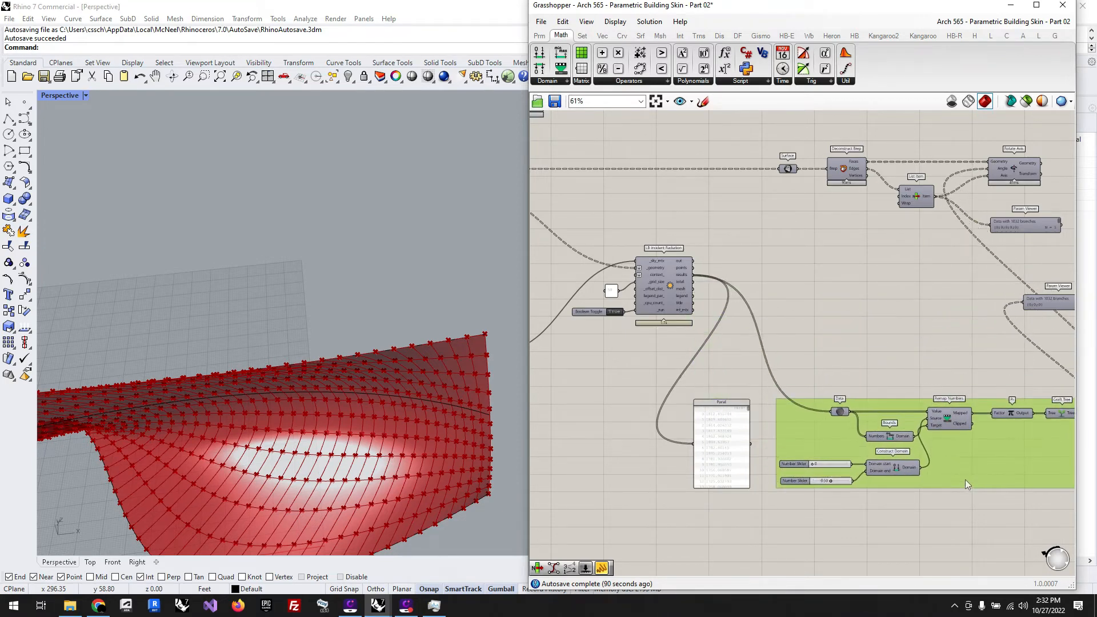
{"action": "scroll", "coordinate": [830, 383], "scroll_direction": "down", "scroll_amount": 2}
{"action": "left_click", "coordinate": [1055, 403]}
Step: Move LB Incident Radiation with its grid size panel and Boolean Toggle lower, between LB Cumulative Sky Matrix and the results panel
{"action": "scroll", "coordinate": [1055, 403], "scroll_direction": "down", "scroll_amount": 1}
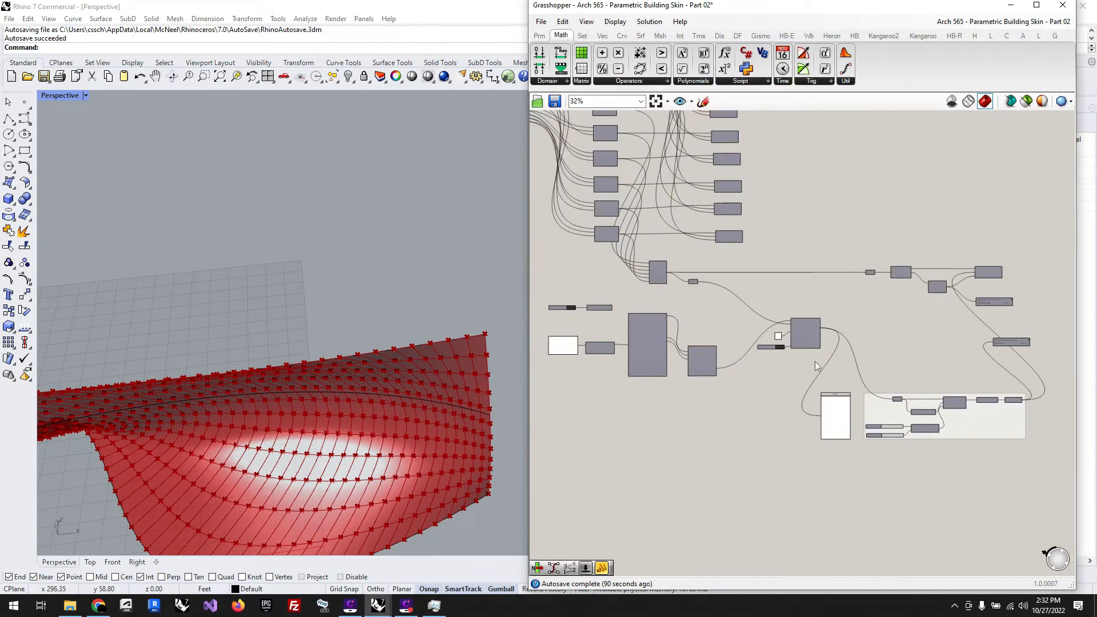
{"action": "left_click", "coordinate": [808, 342]}
{"action": "left_click_drag", "start_coordinate": [817, 372], "coordinate": [781, 381]}
{"action": "left_click", "coordinate": [855, 351]}
{"action": "right_click_drag", "start_coordinate": [642, 364], "coordinate": [729, 363]}
{"action": "scroll", "coordinate": [728, 363], "scroll_direction": "up", "scroll_amount": 1}
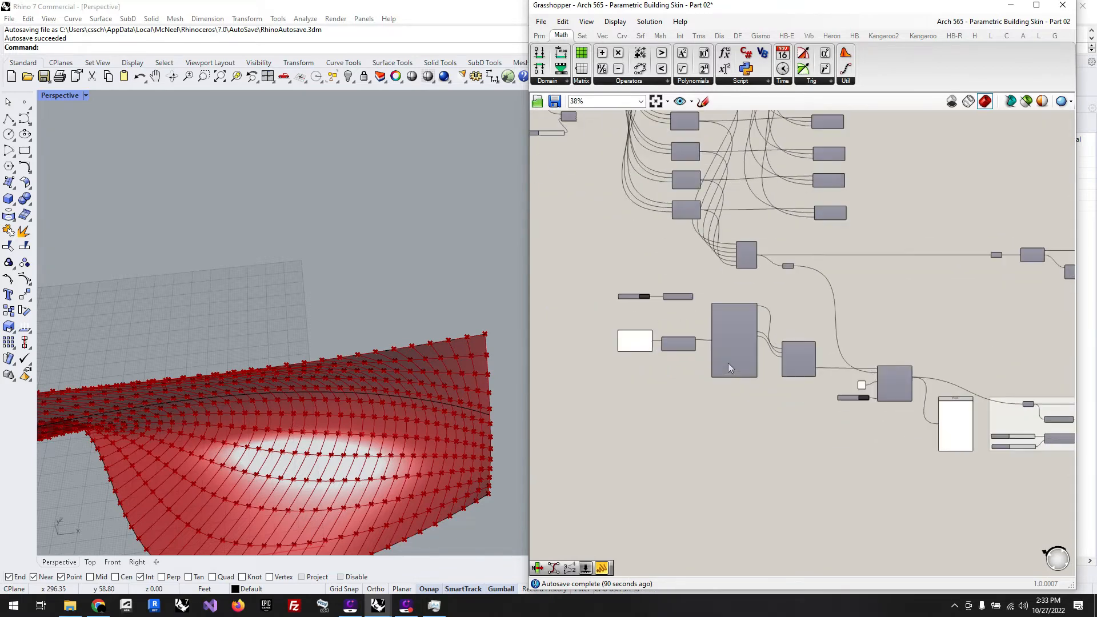
Step: Duplicate the Ladybug chain from the weather URL panel through LB Incident Radiation and place the copy below the Deconstruct Brep row
{"action": "left_click_drag", "start_coordinate": [901, 439], "coordinate": [619, 324]}
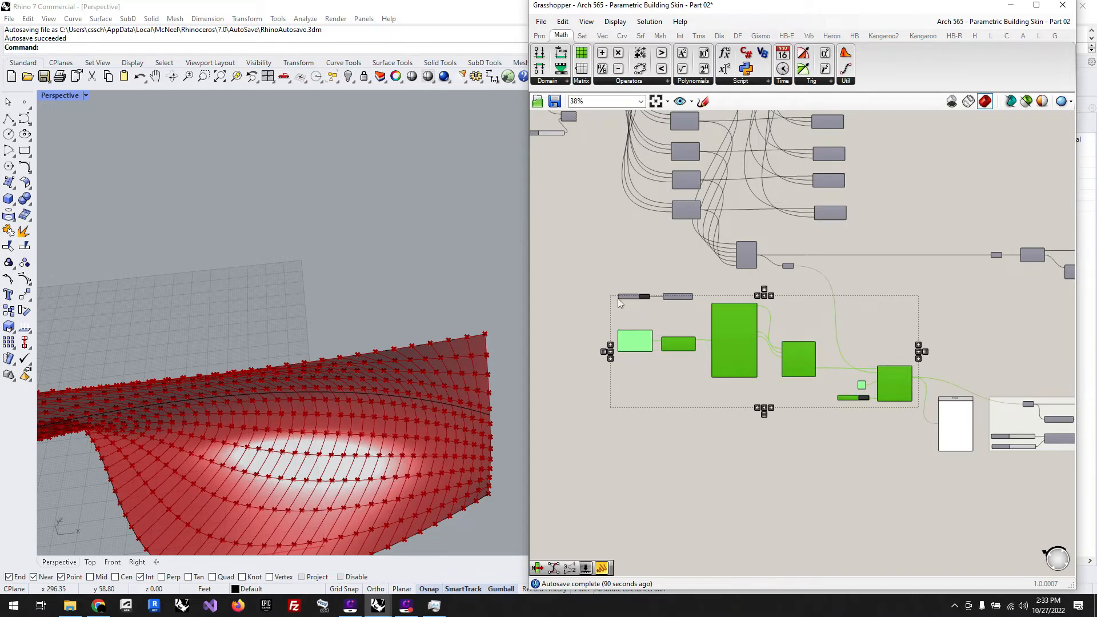
{"action": "scroll", "coordinate": [618, 299], "scroll_direction": "up", "scroll_amount": 5}
{"action": "scroll", "coordinate": [852, 317], "scroll_direction": "down", "scroll_amount": 2}
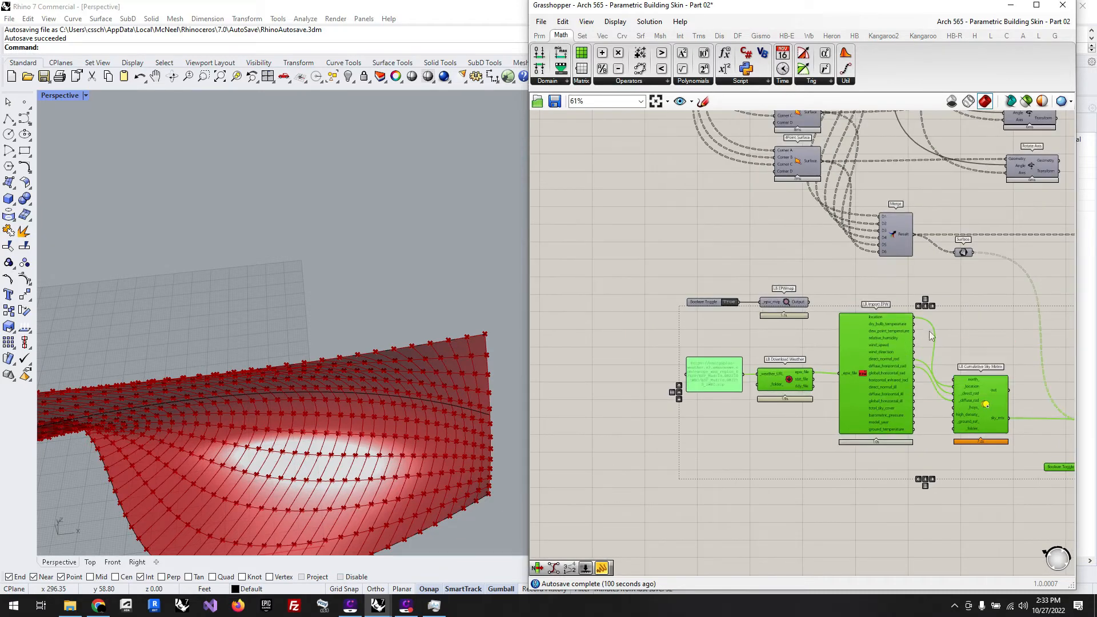
{"action": "key", "text": "ctrl+v"}
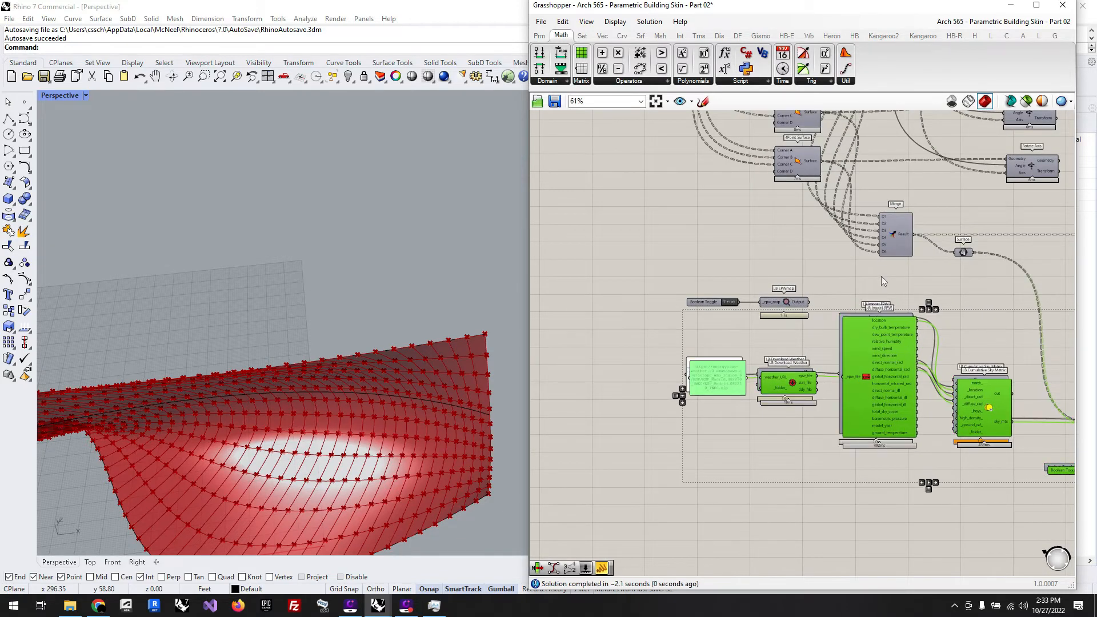
{"action": "scroll", "coordinate": [982, 316], "scroll_direction": "down", "scroll_amount": 4}
{"action": "left_click_drag", "start_coordinate": [968, 344], "coordinate": [617, 334]}
{"action": "scroll", "coordinate": [601, 318], "scroll_direction": "down", "scroll_amount": 3}
{"action": "scroll", "coordinate": [601, 317], "scroll_direction": "up", "scroll_amount": 8}
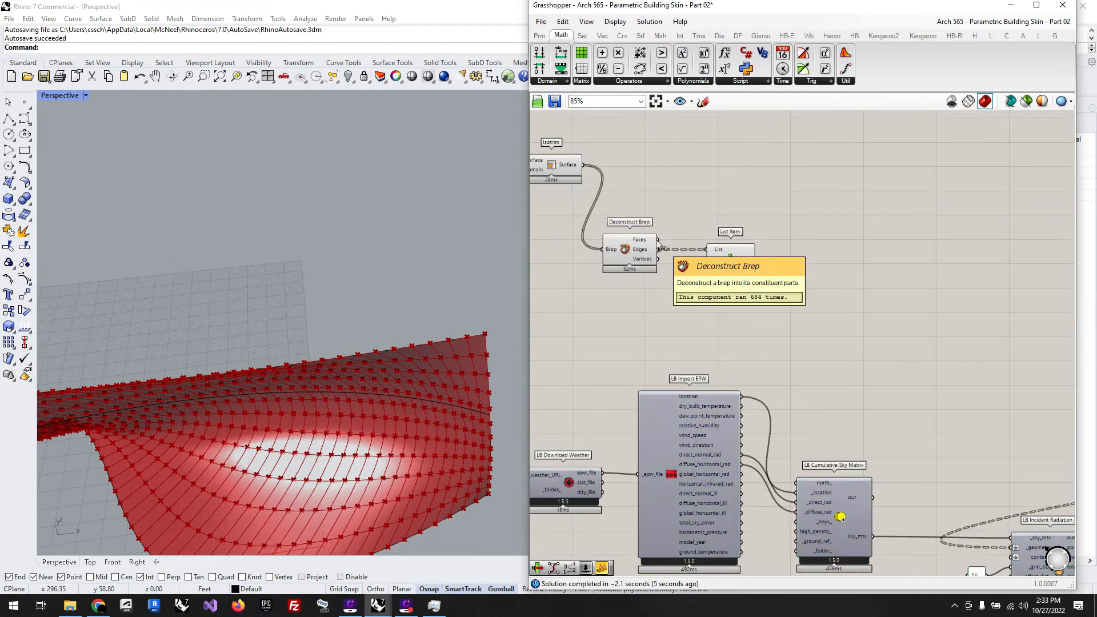
Step: Add a Surface parameter fed by Isotrim's Surface output and connect it to the _geometry input of the copied LB Incident Radiation
{"action": "mouse_move", "coordinate": [575, 169]}
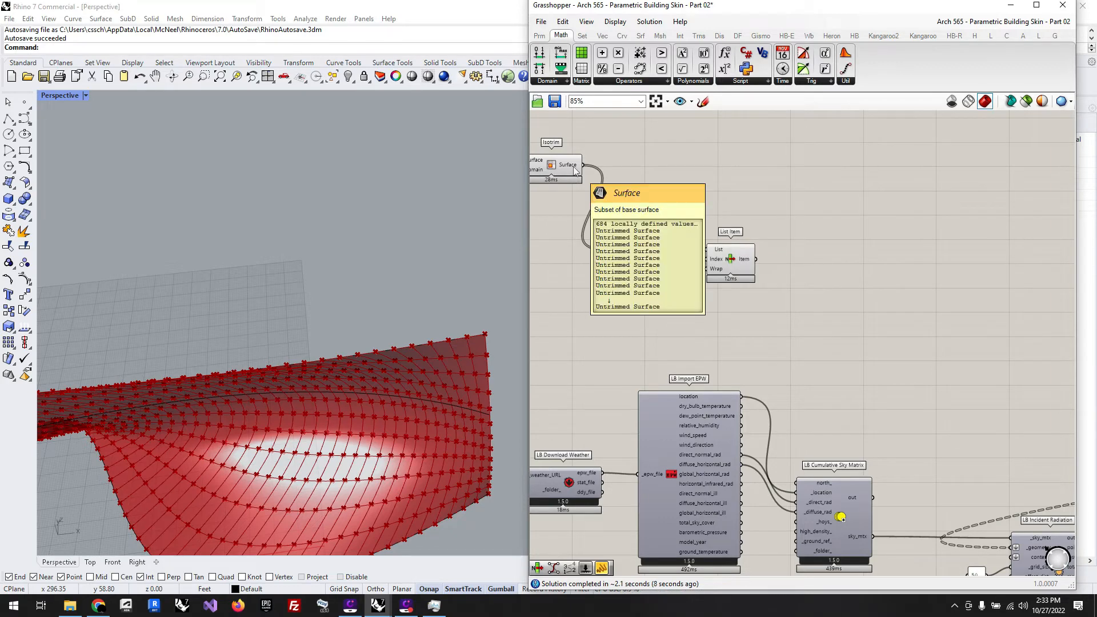
{"action": "left_click_drag", "start_coordinate": [583, 165], "coordinate": [709, 314]}
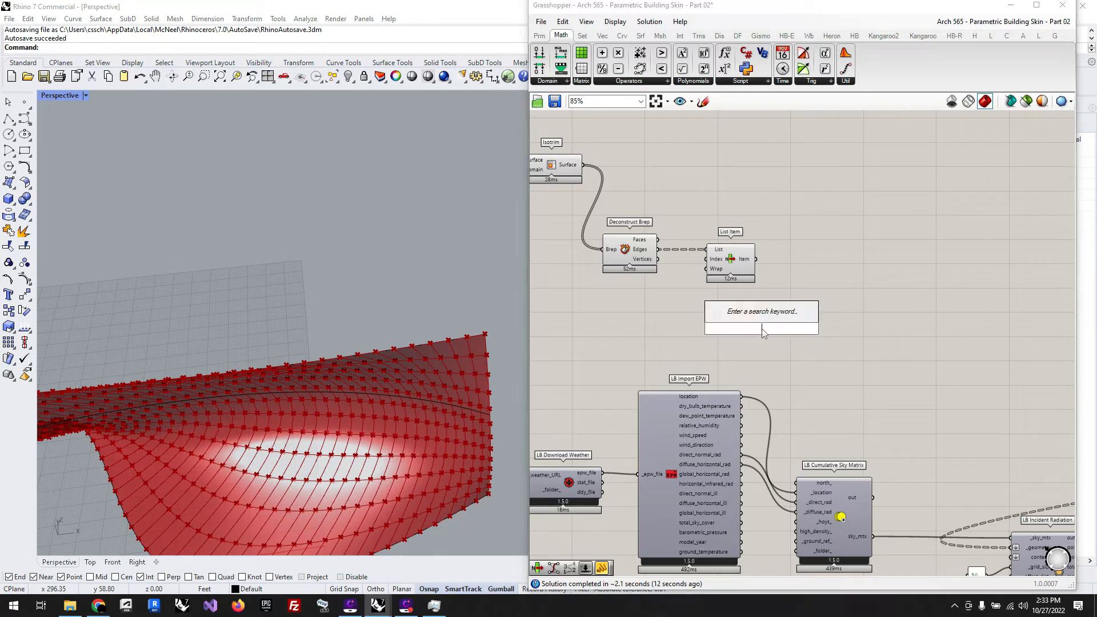
{"action": "type", "text": "sure"}
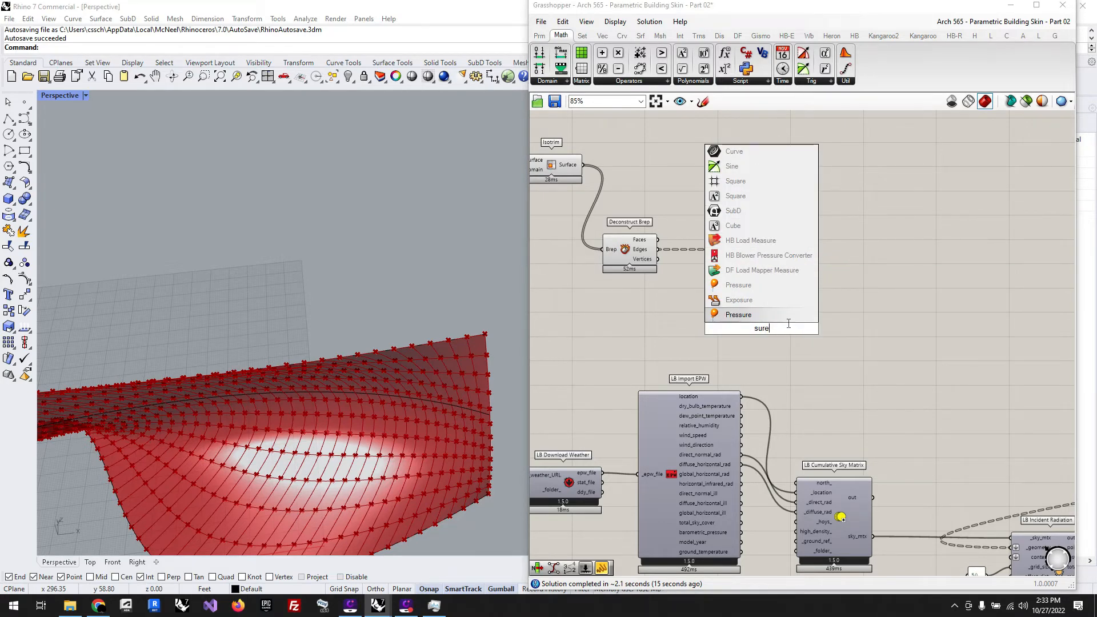
{"action": "key", "text": "BackSpace"}
{"action": "type", "text": "face"}
{"action": "key", "text": "Return"}
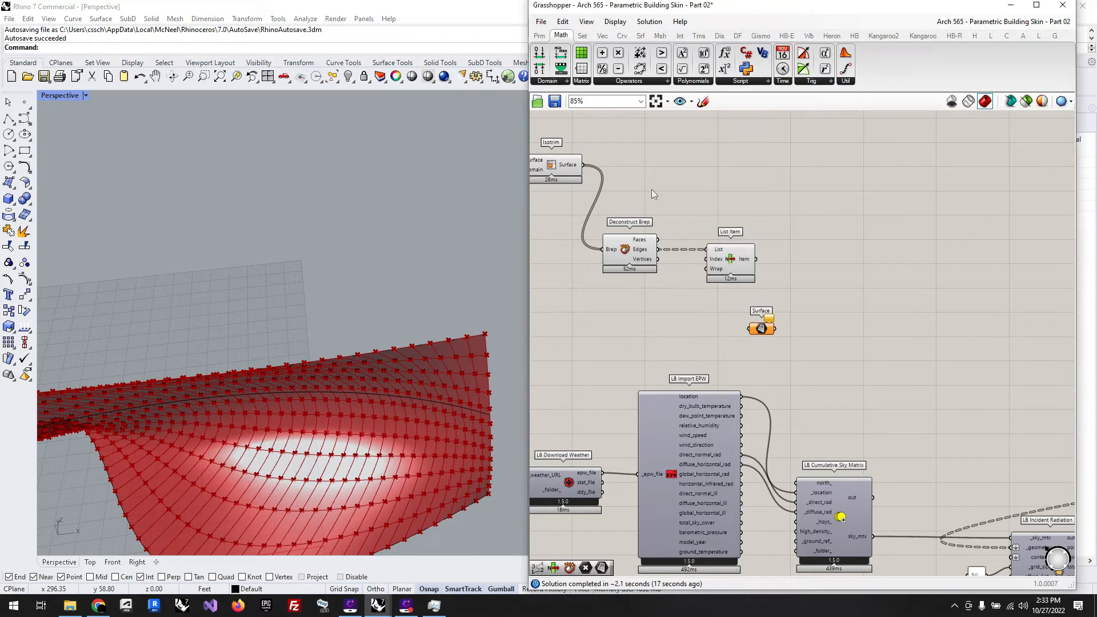
{"action": "left_click_drag", "start_coordinate": [583, 165], "coordinate": [1012, 548]}
{"action": "left_click", "coordinate": [925, 385]}
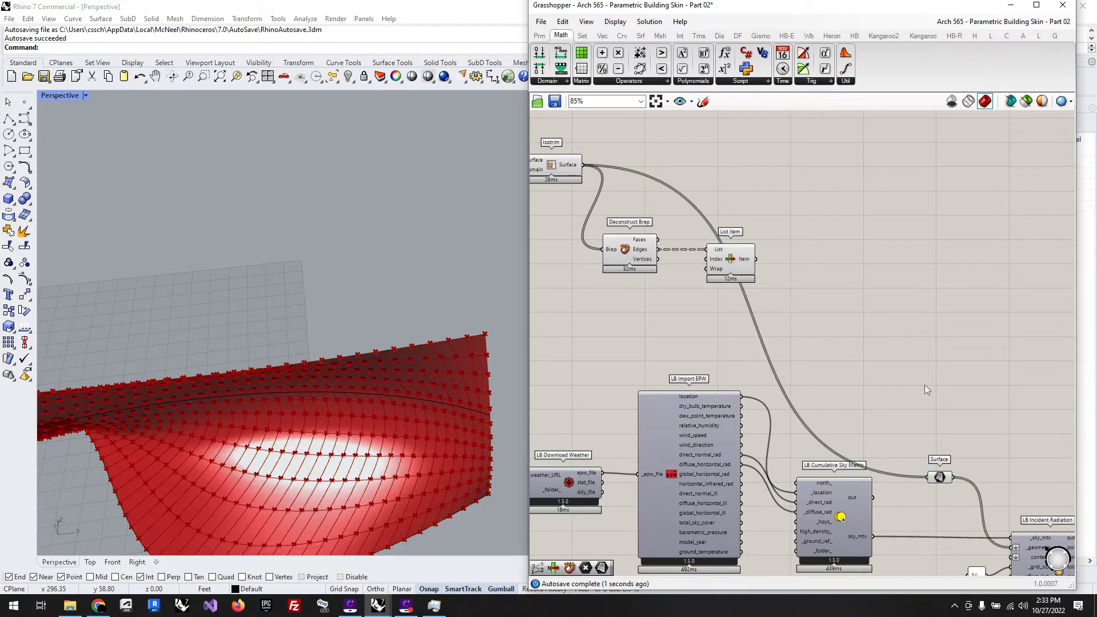
Step: Turn on the preview of the copied LB Incident Radiation component
{"action": "scroll", "coordinate": [924, 386], "scroll_direction": "down", "scroll_amount": 6}
{"action": "scroll", "coordinate": [993, 460], "scroll_direction": "up", "scroll_amount": 4}
{"action": "left_click", "coordinate": [899, 437]}
{"action": "middle_click", "coordinate": [900, 436]}
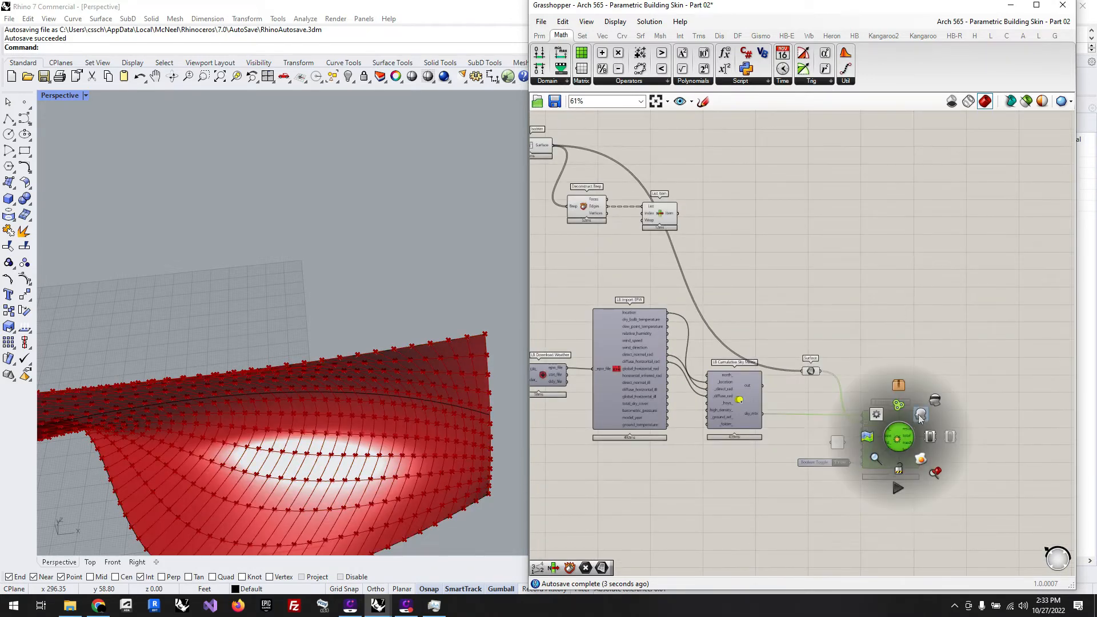
{"action": "left_click", "coordinate": [920, 415]}
{"action": "left_click", "coordinate": [917, 329]}
Step: Turn off the preview of Divide Domain², Isotrim, Deconstruct Brep and List Item, and check the radiation colours on the panels
{"action": "scroll", "coordinate": [977, 376], "scroll_direction": "down", "scroll_amount": 6}
{"action": "scroll", "coordinate": [901, 356], "scroll_direction": "up", "scroll_amount": 5}
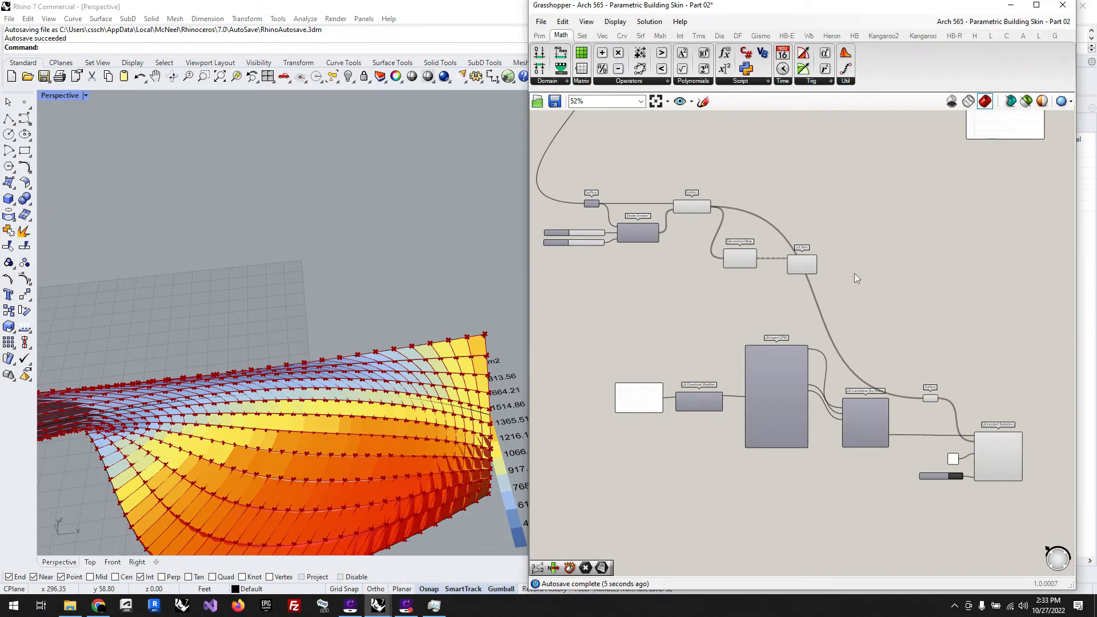
{"action": "left_click_drag", "start_coordinate": [853, 274], "coordinate": [557, 197]}
{"action": "middle_click", "coordinate": [622, 198]}
{"action": "left_click", "coordinate": [663, 160]}
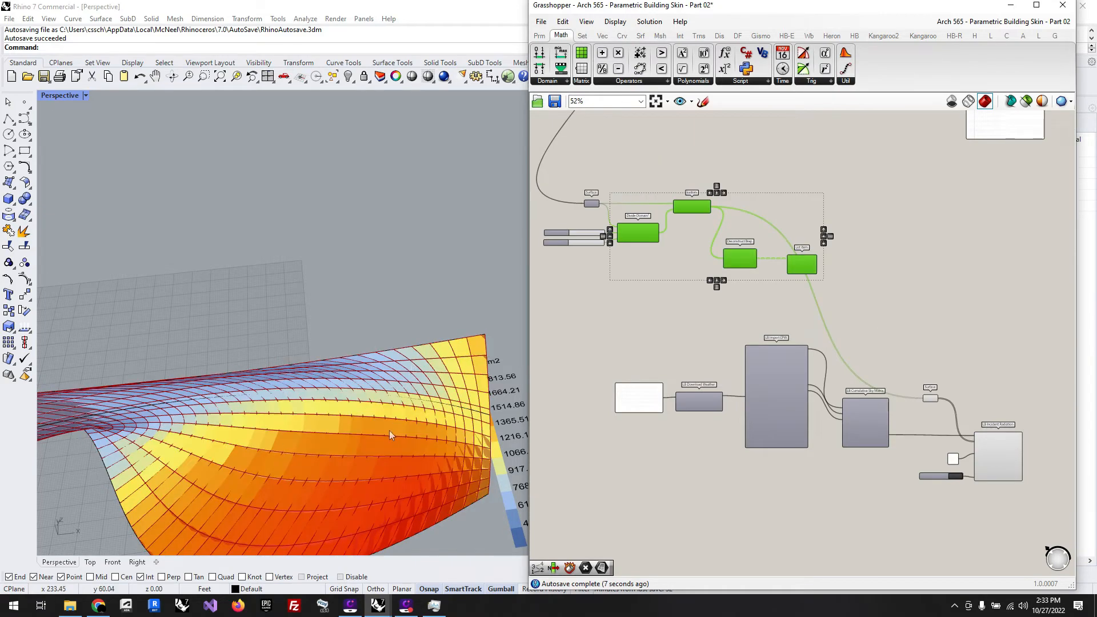
{"action": "right_click_drag", "start_coordinate": [414, 365], "coordinate": [277, 368]}
{"action": "scroll", "coordinate": [263, 367], "scroll_direction": "up", "scroll_amount": 5}
{"action": "left_click", "coordinate": [991, 307]}
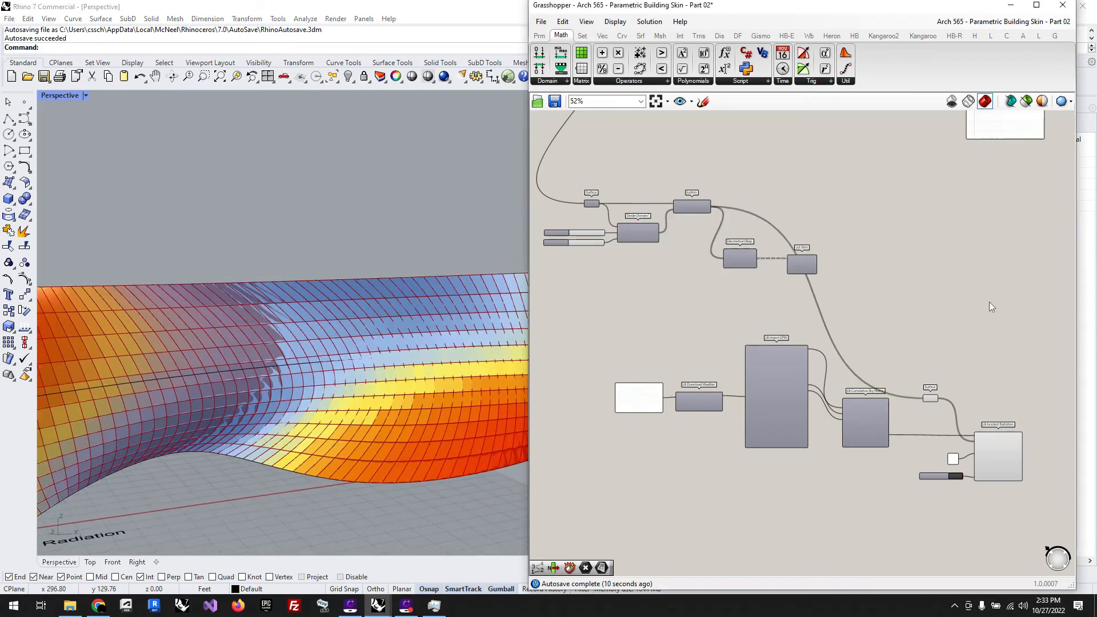
Step: Turn off the preview of the new Surface parameter and view the radiation mesh over the whole surface
{"action": "left_click", "coordinate": [931, 399]}
{"action": "middle_click", "coordinate": [931, 399]}
{"action": "left_click", "coordinate": [969, 362]}
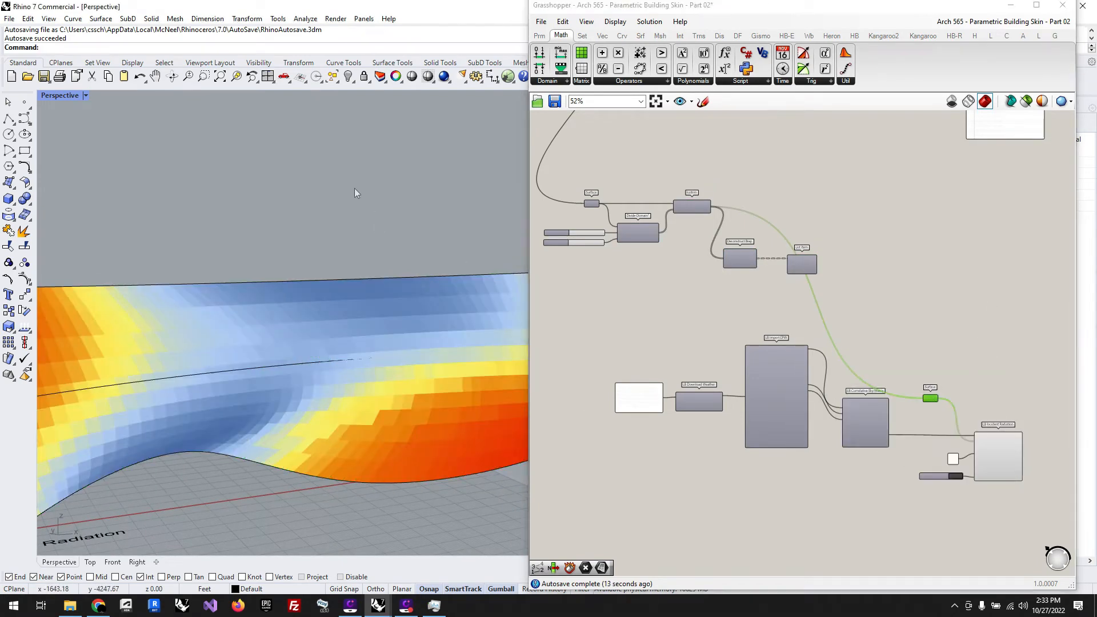
{"action": "scroll", "coordinate": [265, 268], "scroll_direction": "down", "scroll_amount": 3}
{"action": "right_click_drag", "start_coordinate": [265, 268], "coordinate": [403, 441]}
{"action": "scroll", "coordinate": [968, 440], "scroll_direction": "up", "scroll_amount": 1}
{"action": "scroll", "coordinate": [961, 443], "scroll_direction": "up", "scroll_amount": 4}
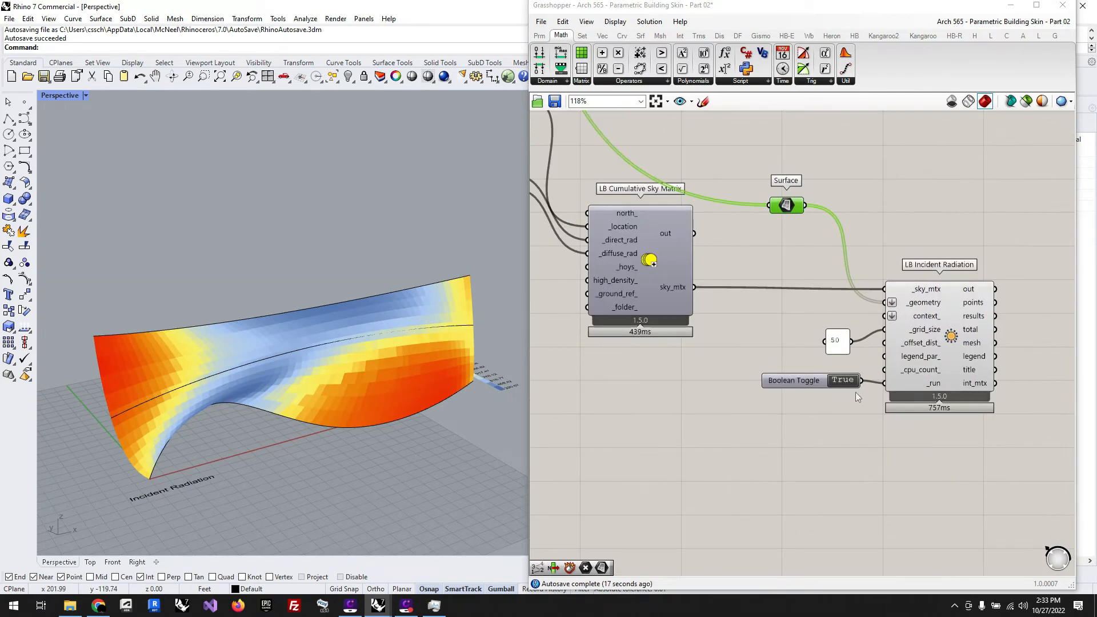
Step: Align the grid size panel and the Boolean Toggle with their inputs on the copied LB Incident Radiation
{"action": "left_click", "coordinate": [836, 330]}
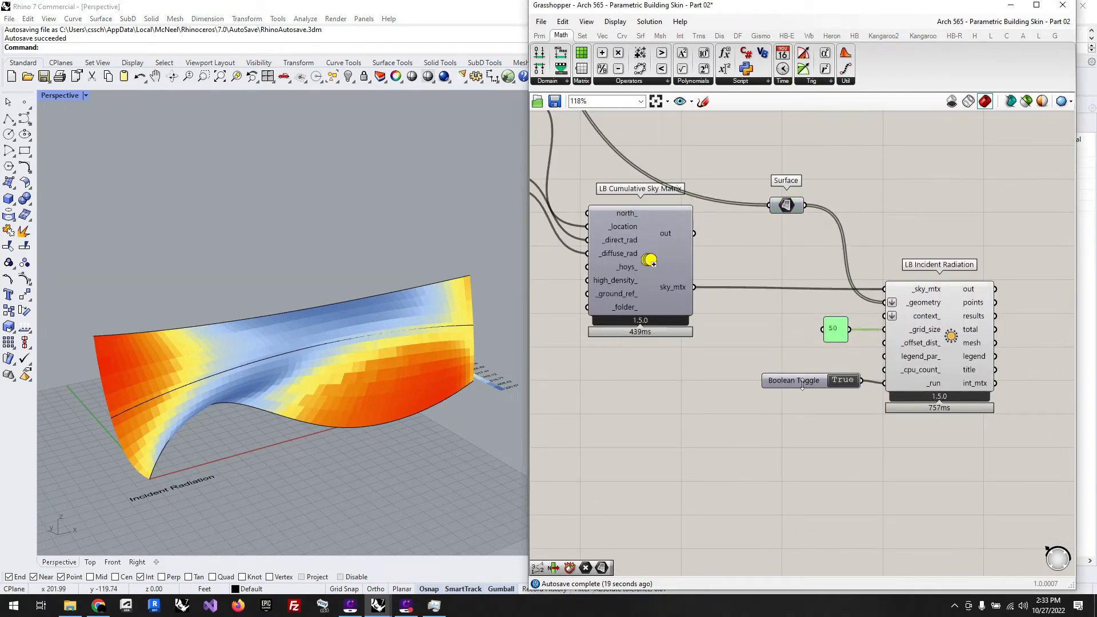
{"action": "left_click_drag", "start_coordinate": [803, 385], "coordinate": [804, 389]}
{"action": "double_click", "coordinate": [757, 472]}
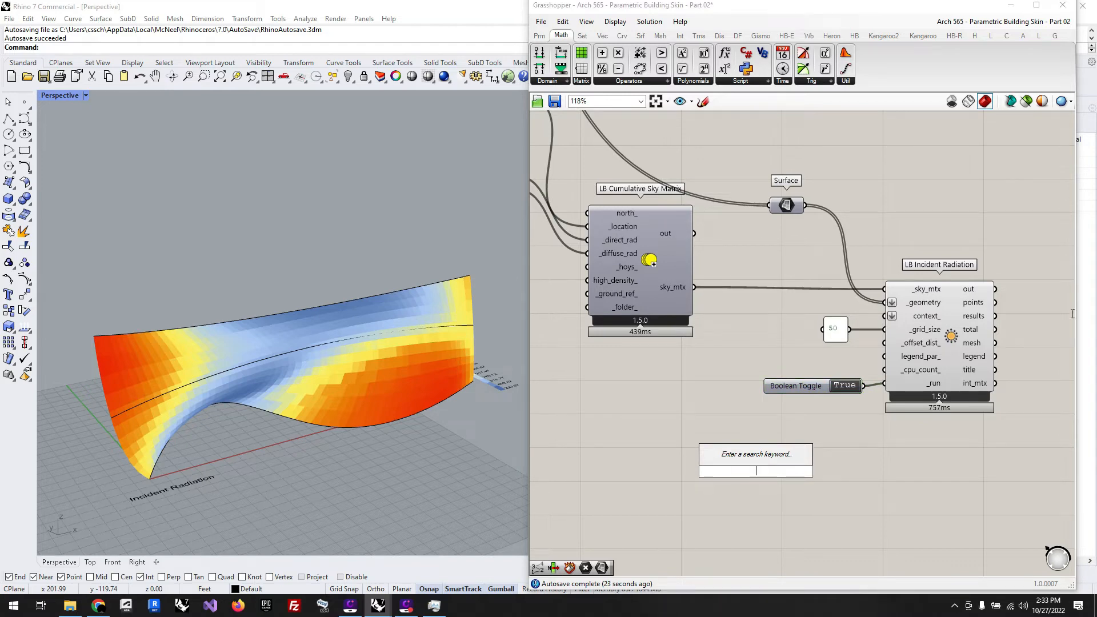
{"action": "mouse_move", "coordinate": [933, 359]}
{"action": "left_click_drag", "start_coordinate": [820, 394], "coordinate": [823, 391]}
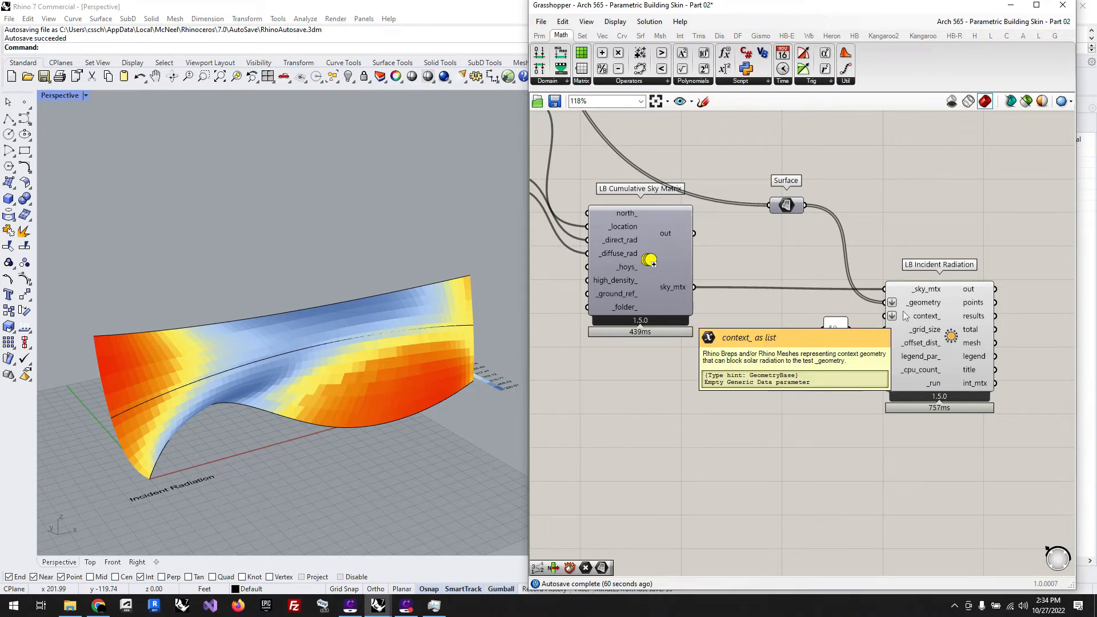
{"action": "mouse_move", "coordinate": [913, 310]}
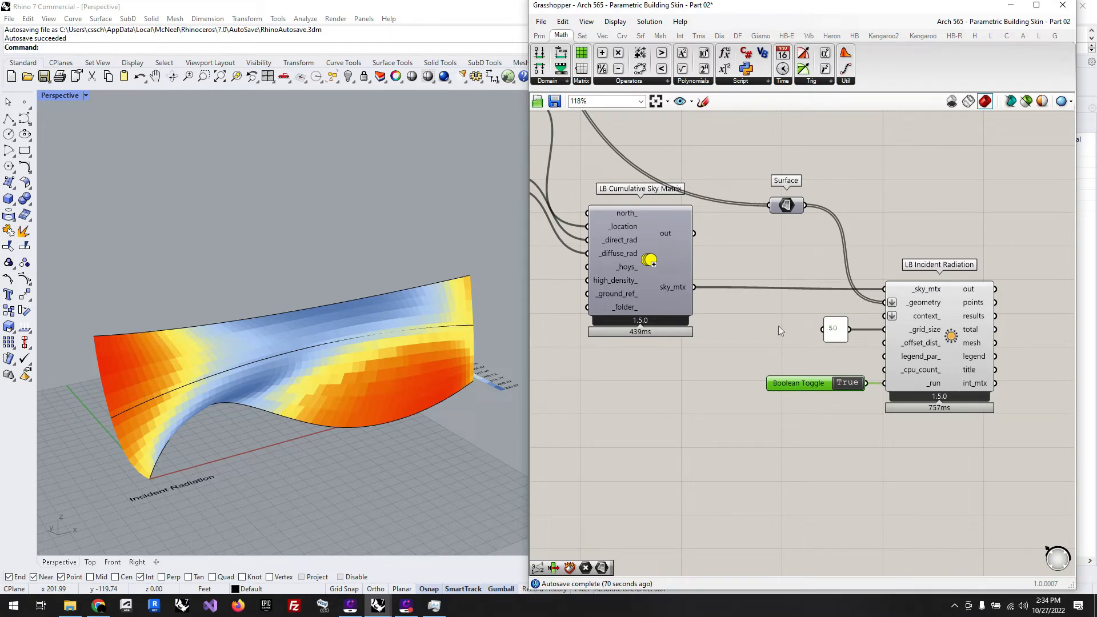
{"action": "scroll", "coordinate": [778, 326], "scroll_direction": "down", "scroll_amount": 6}
{"action": "scroll", "coordinate": [695, 336], "scroll_direction": "up", "scroll_amount": 5}
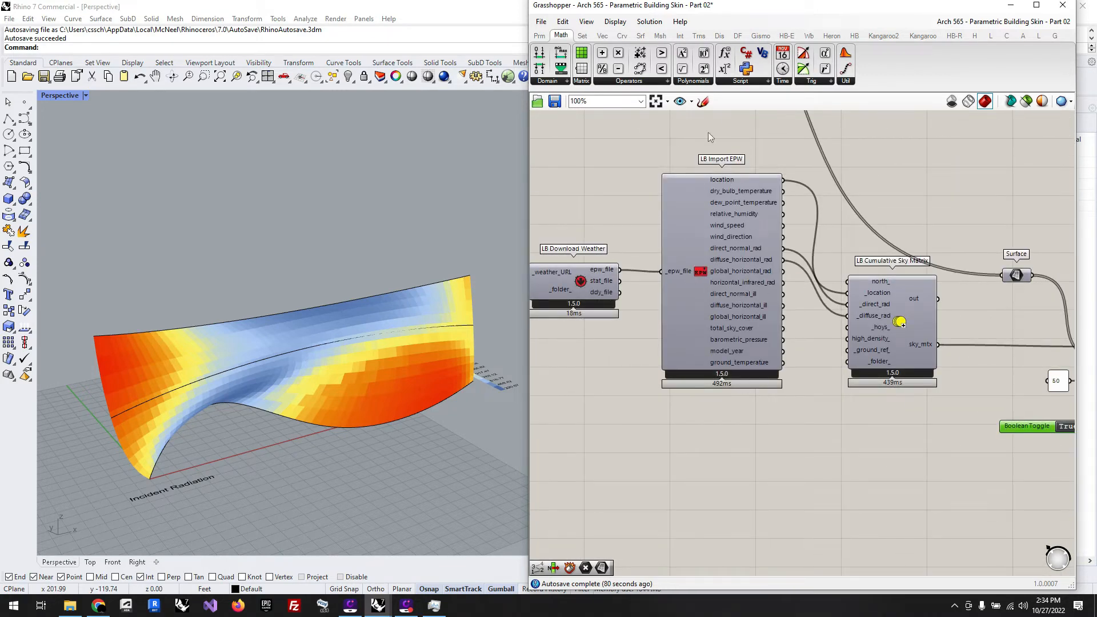
{"action": "mouse_move", "coordinate": [745, 323]}
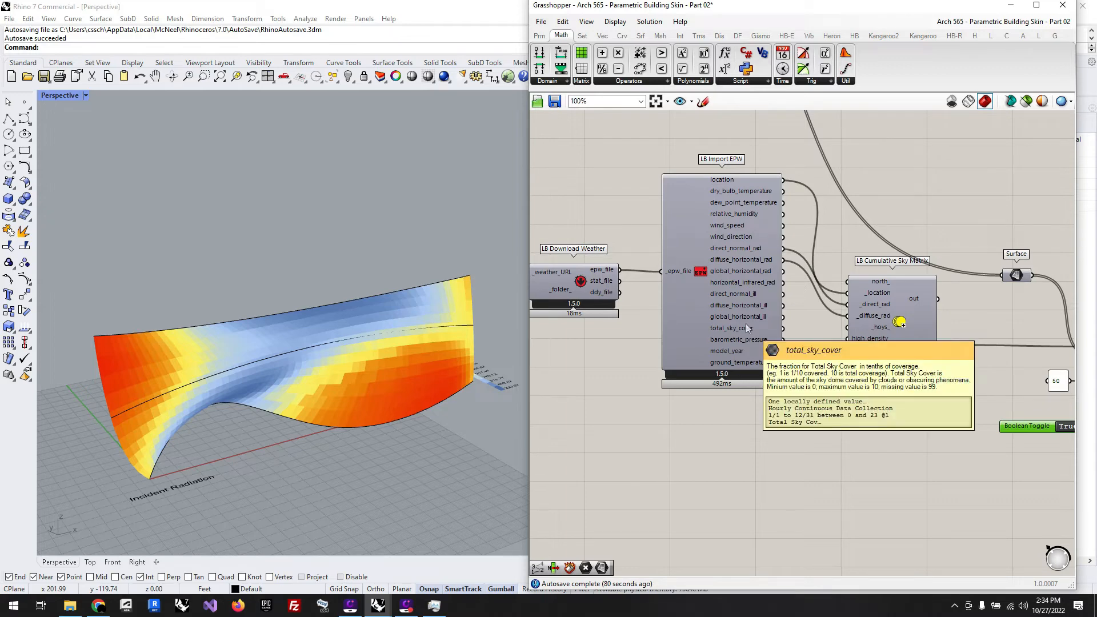
{"action": "scroll", "coordinate": [628, 328], "scroll_direction": "down", "scroll_amount": 4}
{"action": "scroll", "coordinate": [870, 404], "scroll_direction": "up", "scroll_amount": 4}
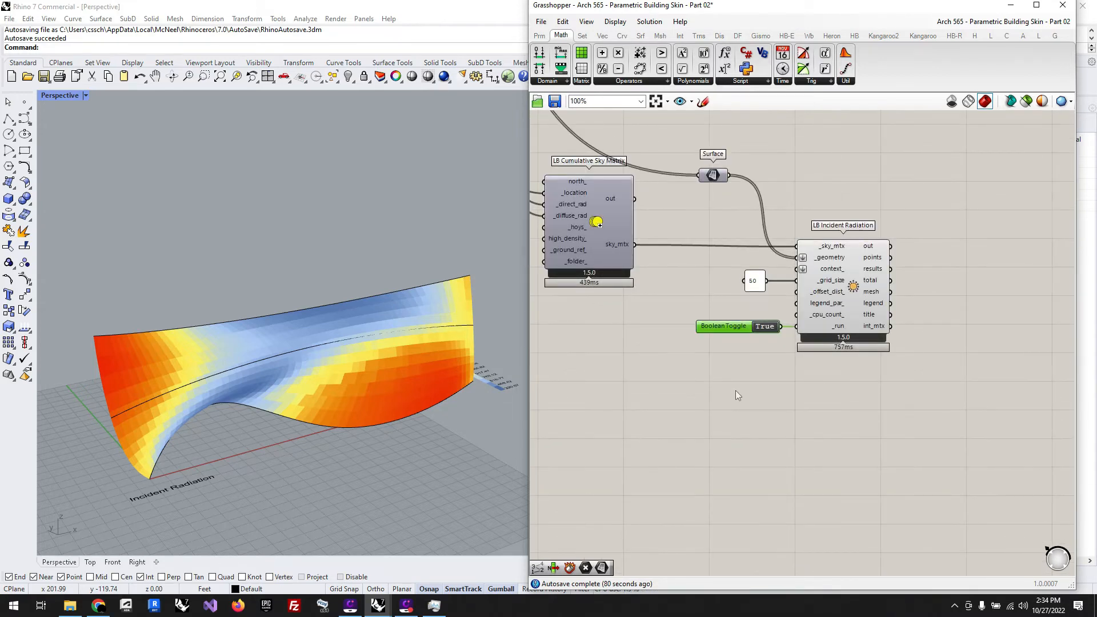
Step: Add an LB Legend Parameters component below the Boolean Toggle and wire its leg_par output to legend_par_ on LB Incident Radiation
{"action": "mouse_move", "coordinate": [827, 303]}
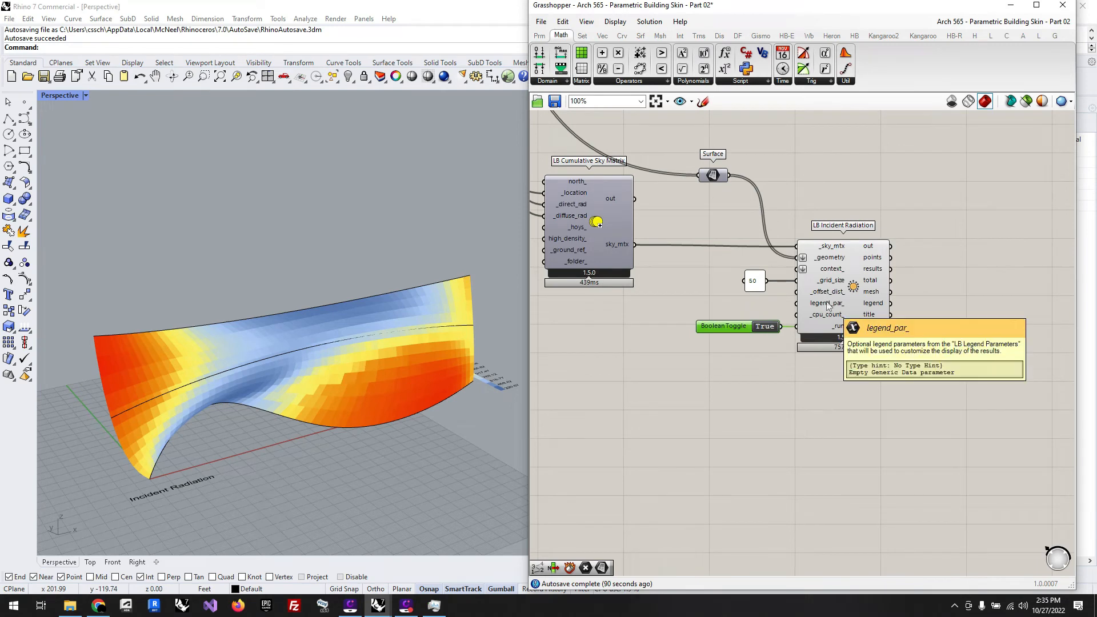
{"action": "double_click", "coordinate": [733, 418]}
{"action": "type", "text": "leg"}
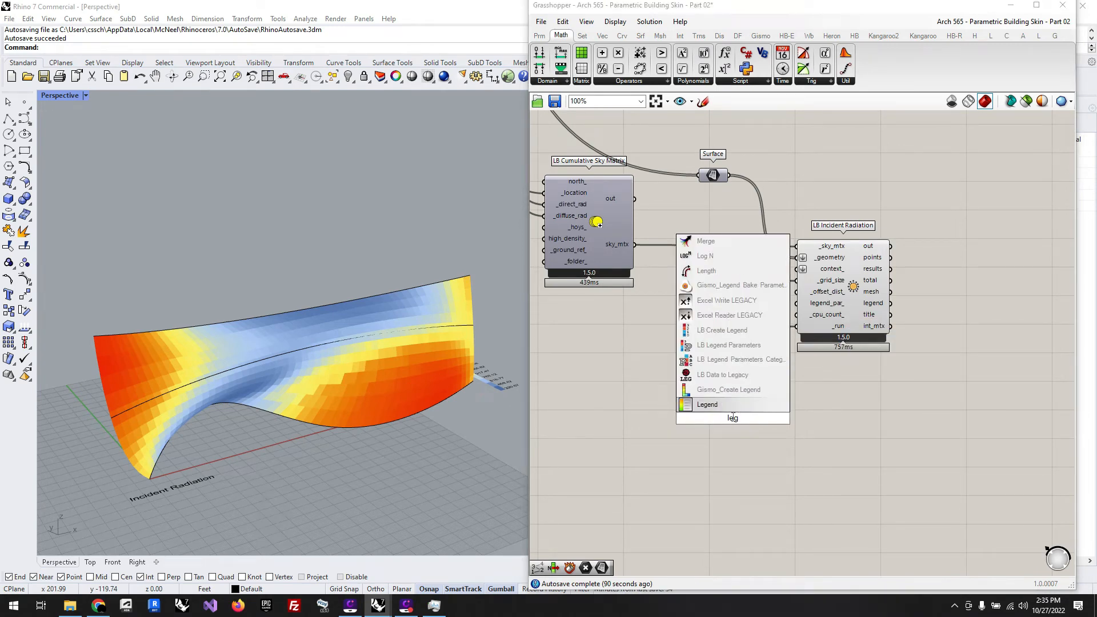
{"action": "mouse_move", "coordinate": [733, 353]}
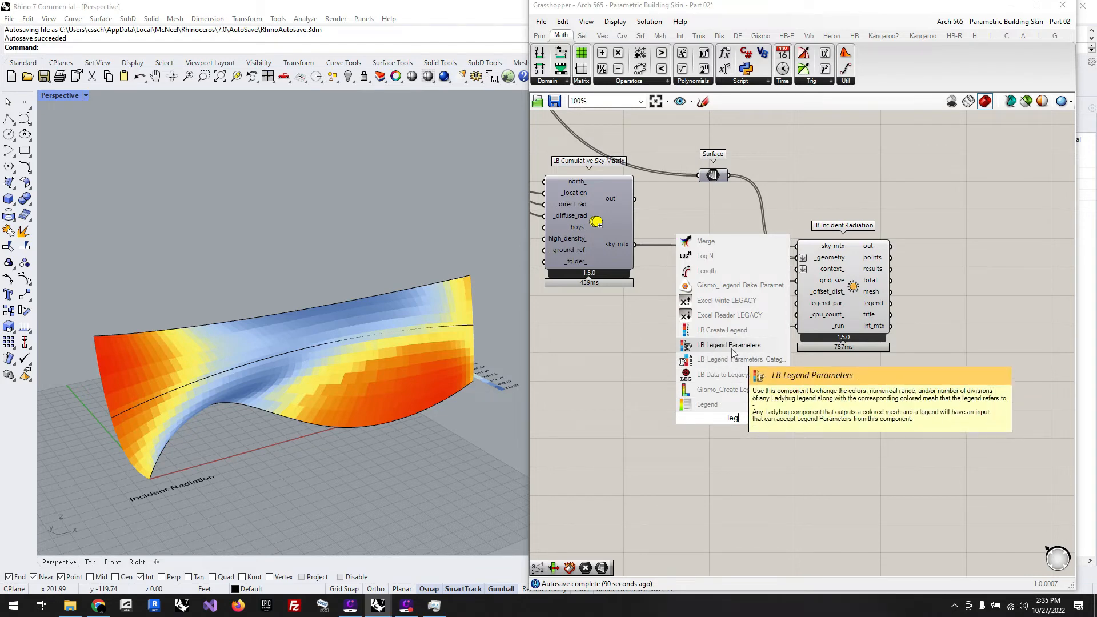
{"action": "left_click", "coordinate": [733, 350]}
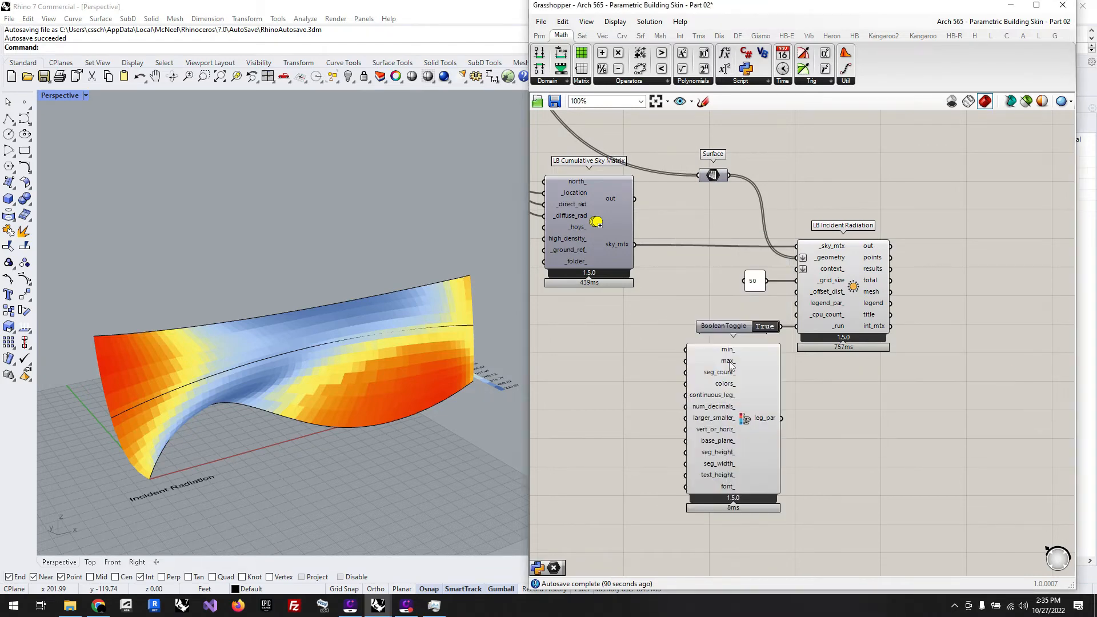
{"action": "left_click_drag", "start_coordinate": [732, 406], "coordinate": [806, 303]}
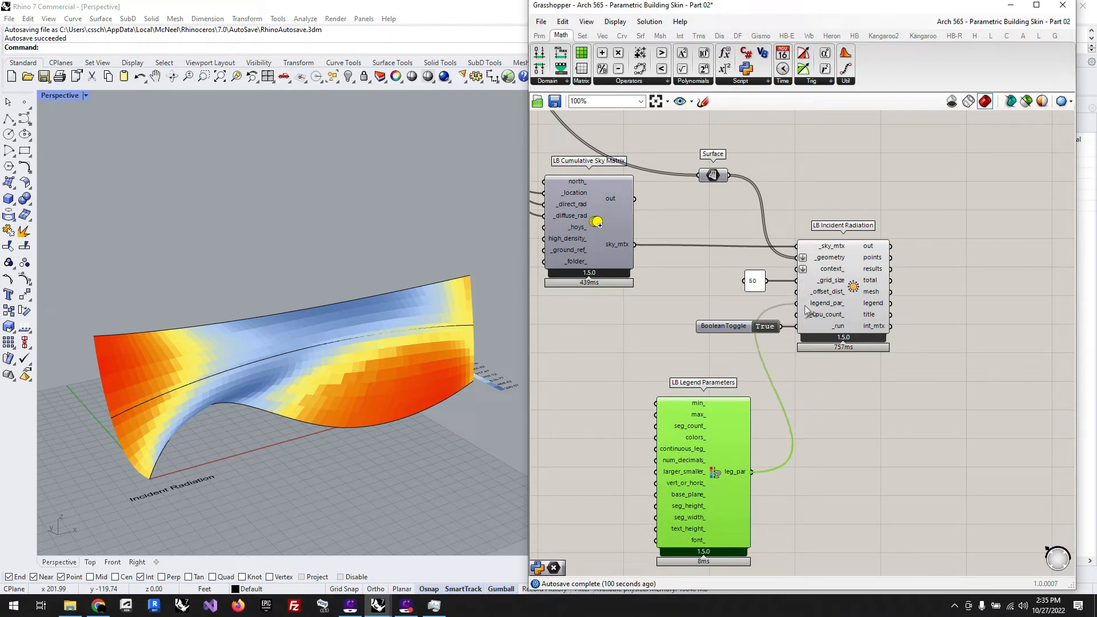
{"action": "scroll", "coordinate": [990, 347], "scroll_direction": "down", "scroll_amount": 4}
{"action": "scroll", "coordinate": [853, 417], "scroll_direction": "up", "scroll_amount": 4}
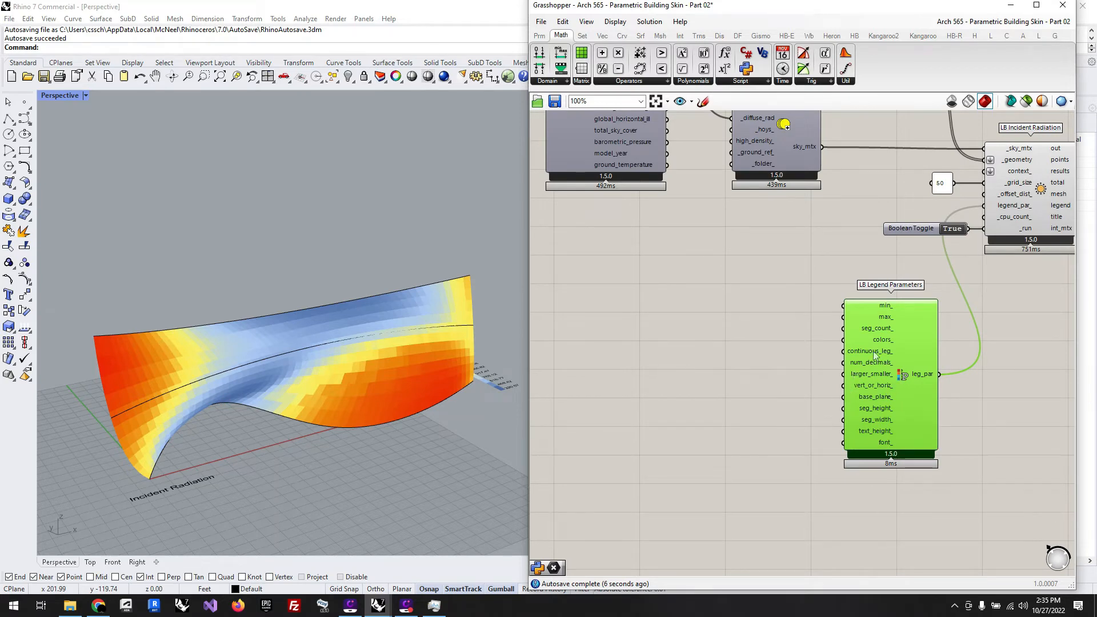
{"action": "mouse_move", "coordinate": [882, 343]}
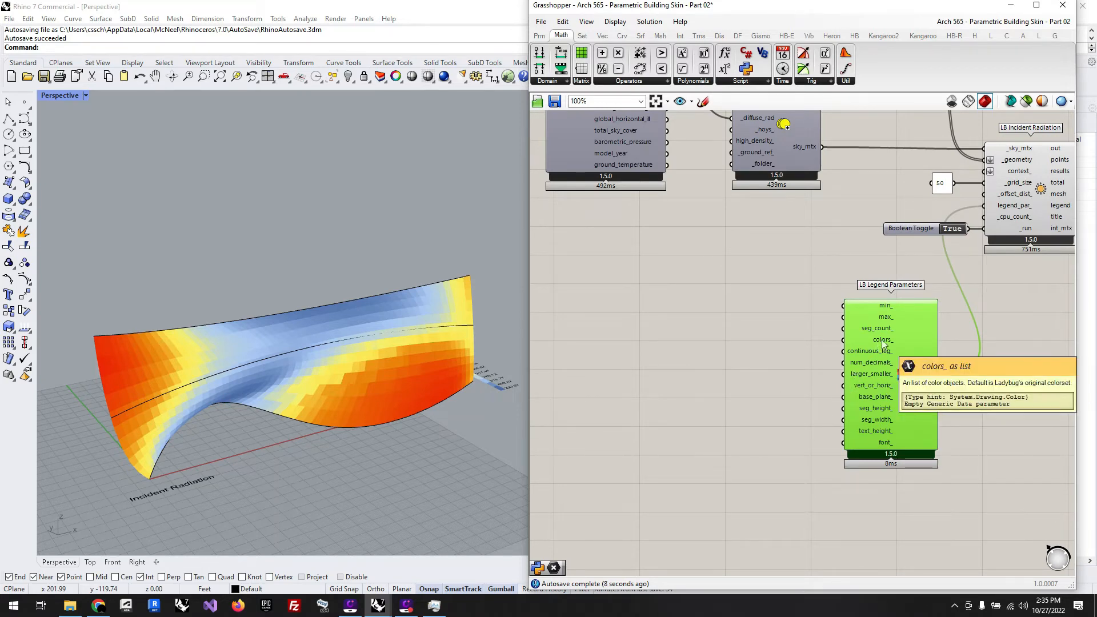
{"action": "right_click", "coordinate": [883, 343]}
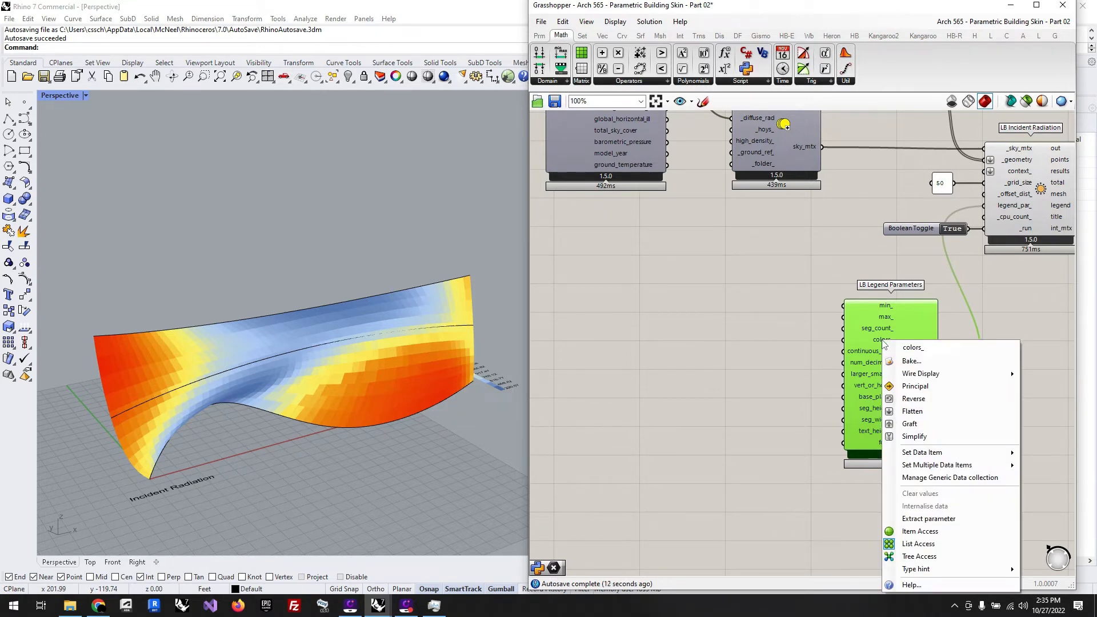
{"action": "left_click", "coordinate": [726, 334]}
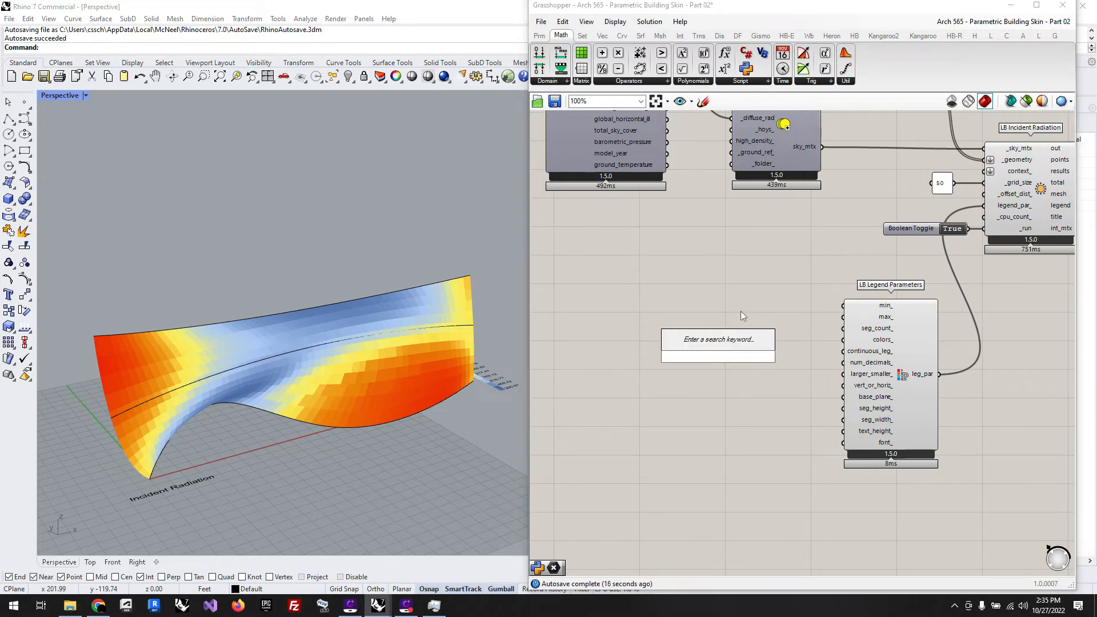
{"action": "double_click", "coordinate": [708, 343]}
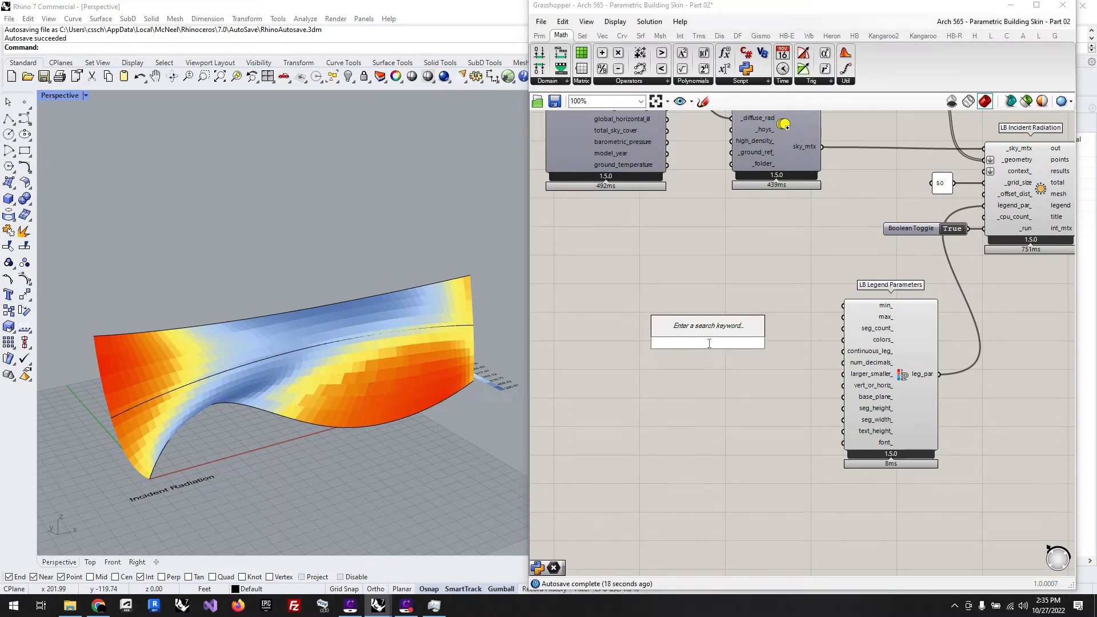
{"action": "type", "text": "color"}
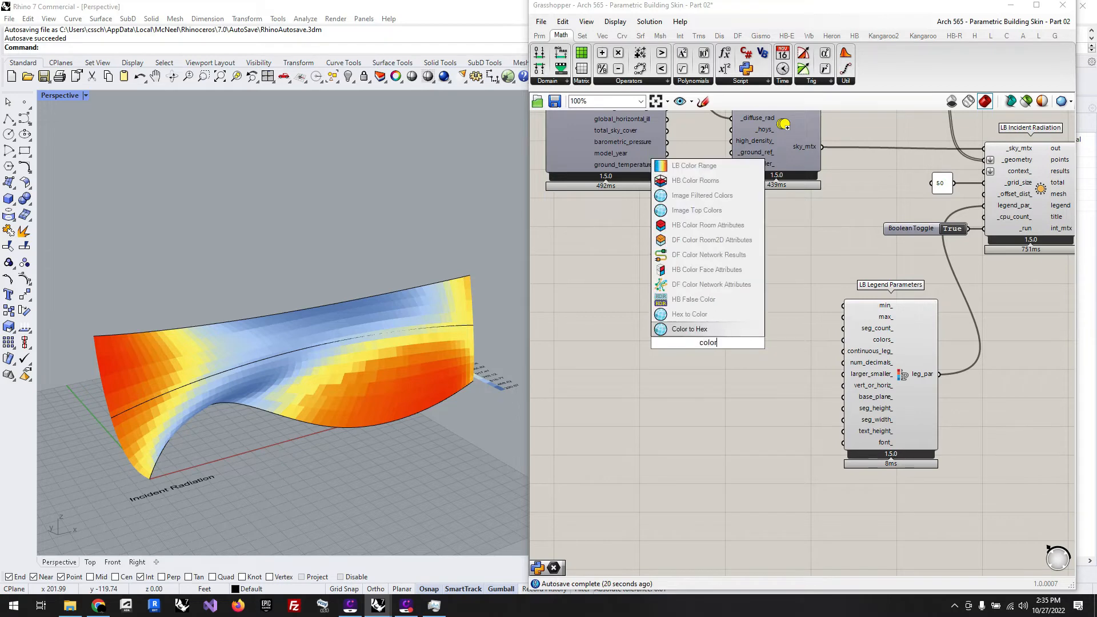
{"action": "type", "text": "s"}
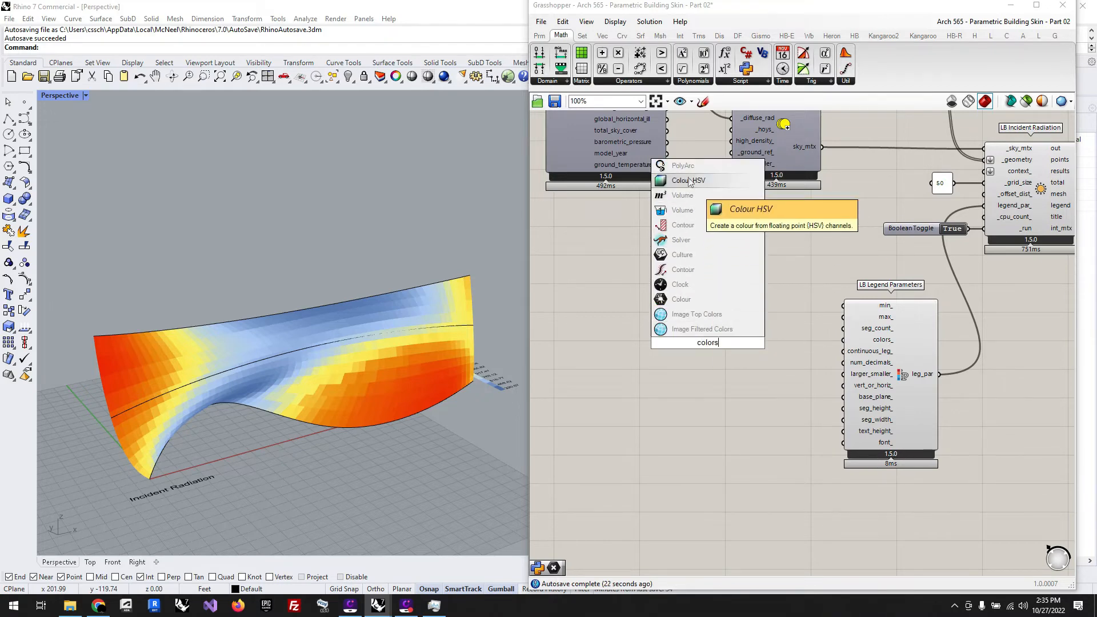
{"action": "left_click", "coordinate": [735, 399]}
Step: Add a Gradient component beside LB Legend Parameters, on its input side
{"action": "double_click", "coordinate": [708, 380]}
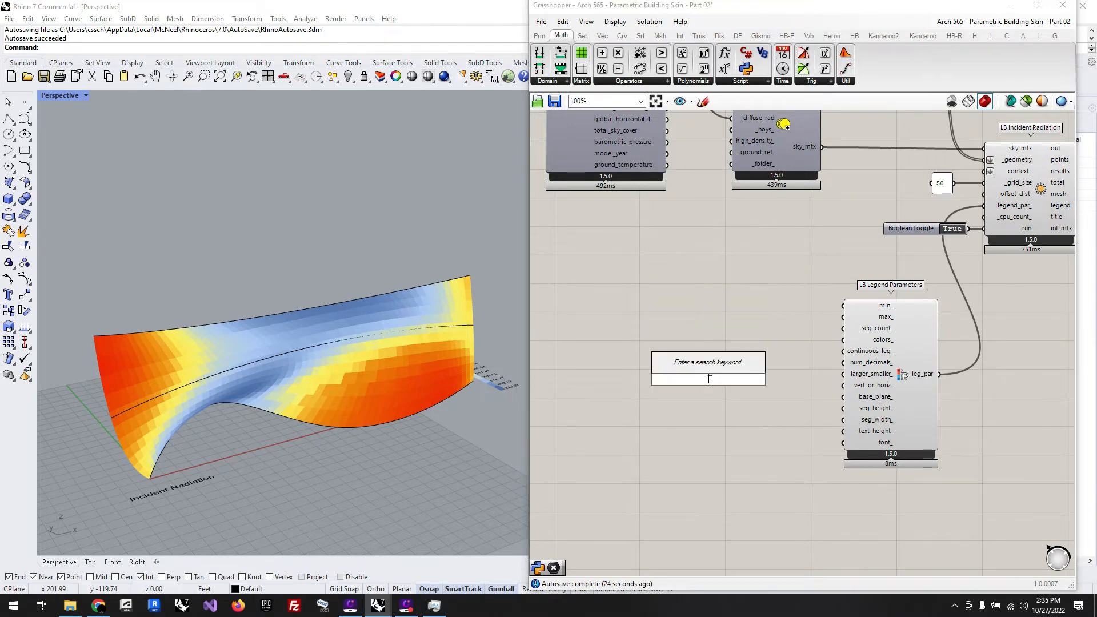
{"action": "type", "text": "gra"}
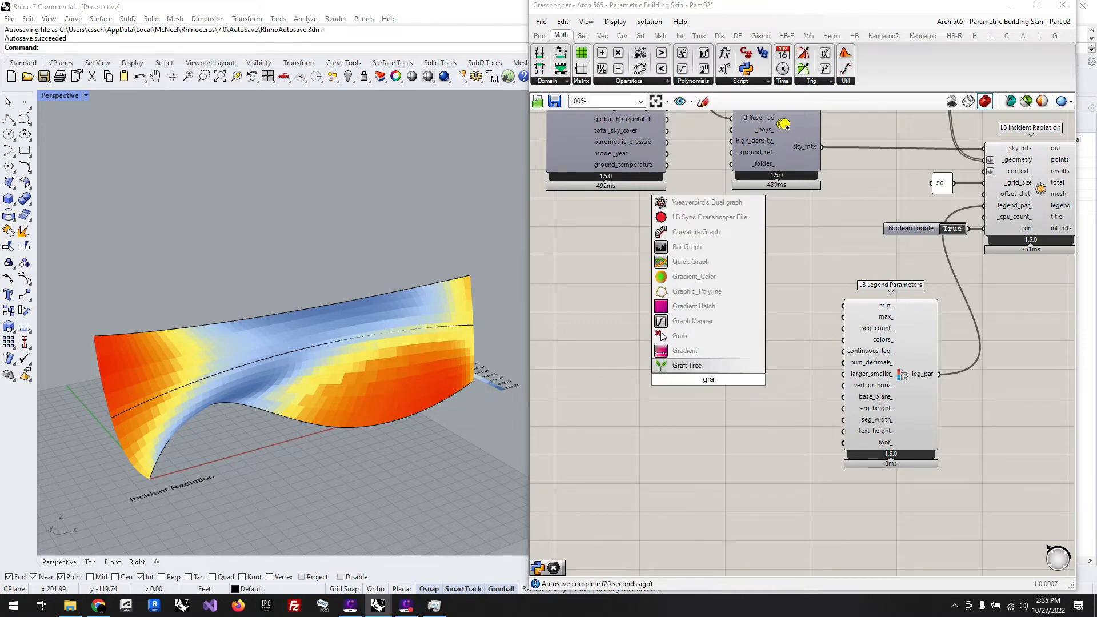
{"action": "left_click", "coordinate": [691, 352]}
{"action": "left_click_drag", "start_coordinate": [715, 386], "coordinate": [709, 356]}
{"action": "scroll", "coordinate": [708, 355], "scroll_direction": "up", "scroll_amount": 4}
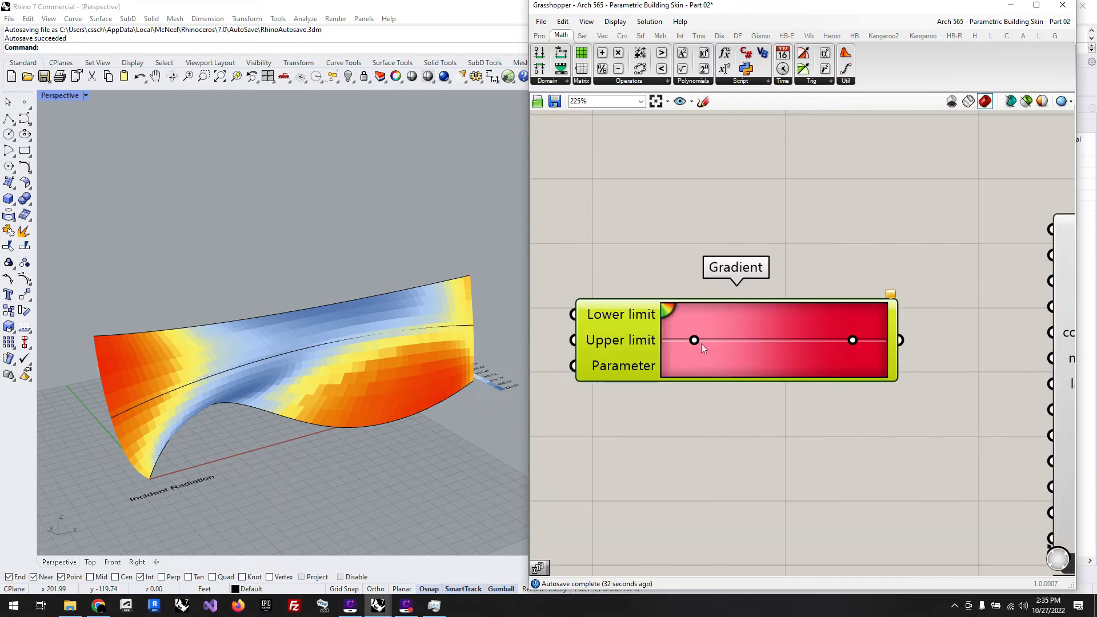
Step: Edit the Gradient to have three colour grips: a new one at 0%, the pink one at about 46% and the red one at 100%
{"action": "double_click", "coordinate": [755, 346]}
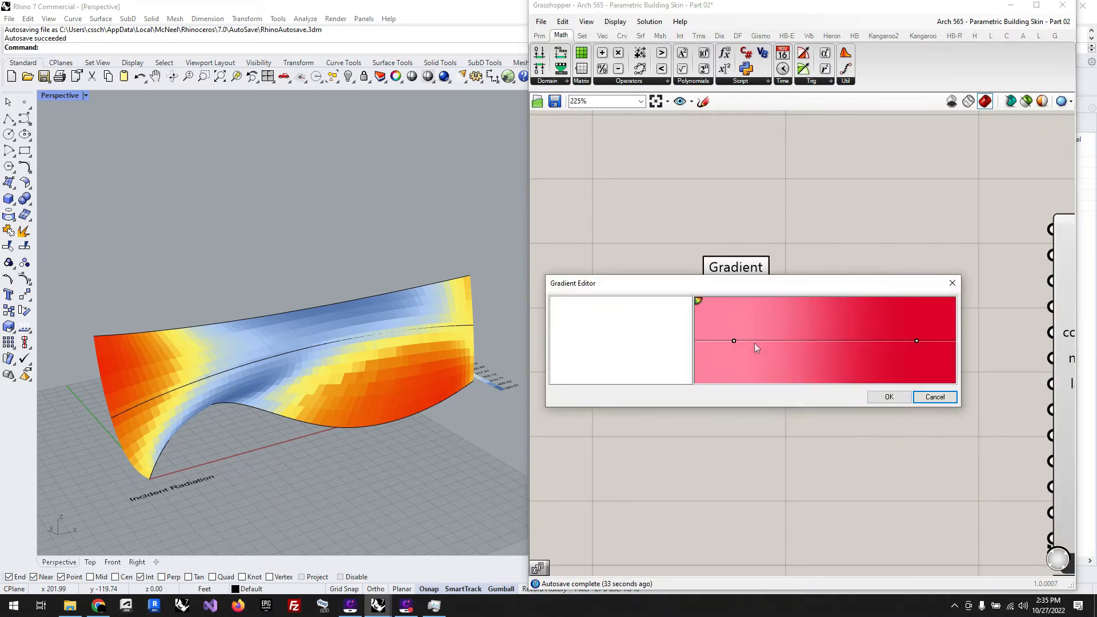
{"action": "mouse_move", "coordinate": [735, 341]}
{"action": "left_mouse_down"}
{"action": "mouse_move", "coordinate": [840, 354]}
{"action": "mouse_move", "coordinate": [741, 352]}
{"action": "left_mouse_up"}
{"action": "left_click", "coordinate": [704, 341]}
{"action": "left_click_drag", "start_coordinate": [698, 300], "coordinate": [815, 341]}
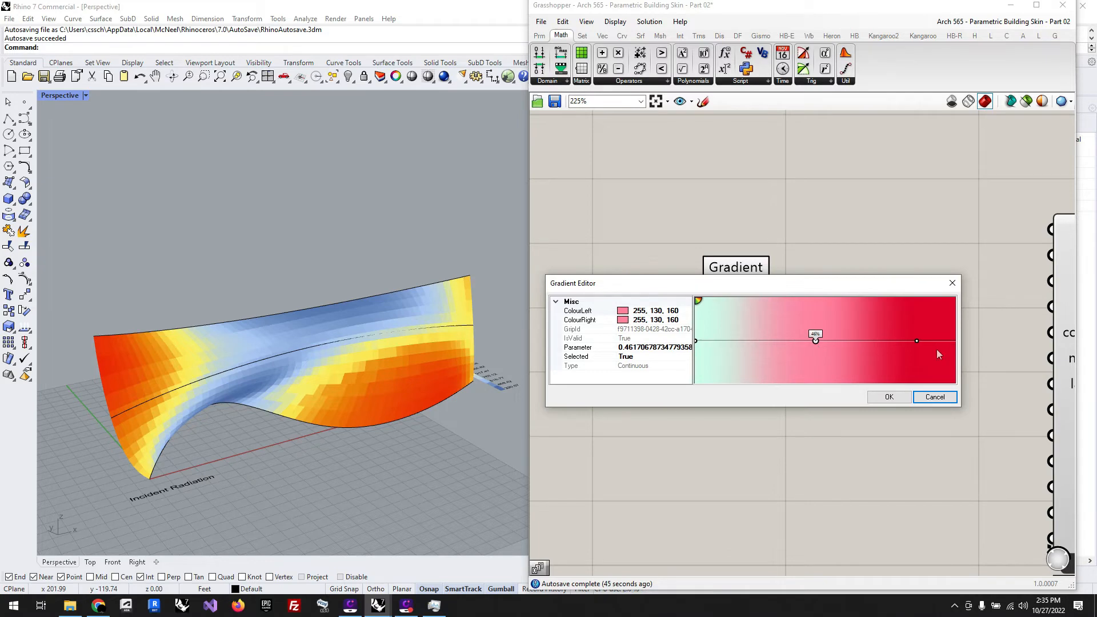
{"action": "left_click_drag", "start_coordinate": [917, 341], "coordinate": [958, 341]}
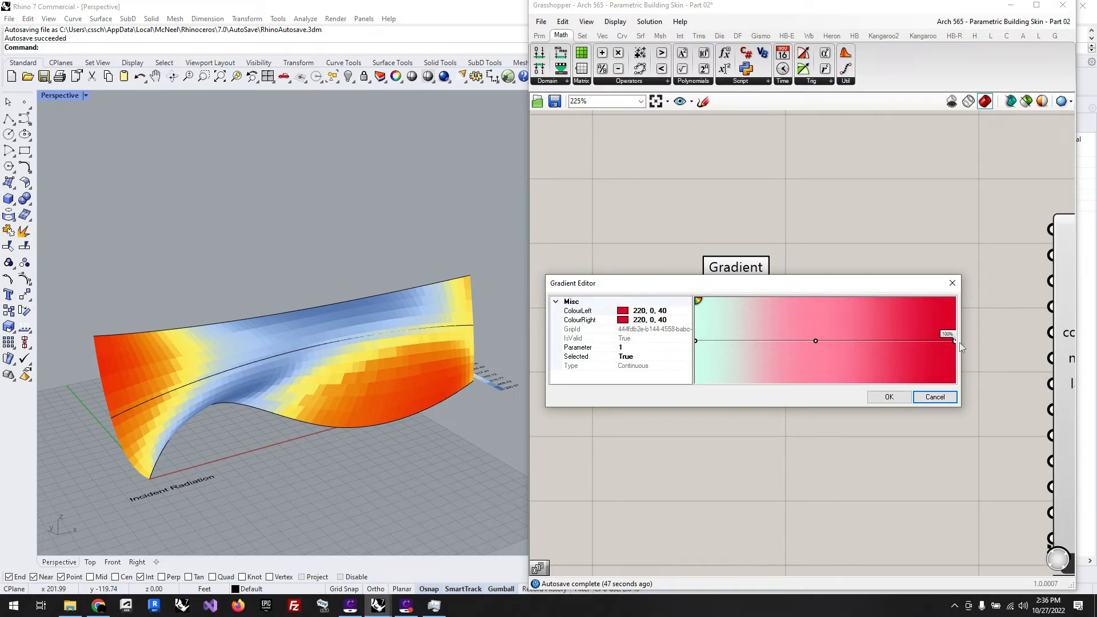
Step: Try pure red (255, 0, 0) as the colour of the gradient's 100% grip
{"action": "double_click", "coordinate": [954, 343]}
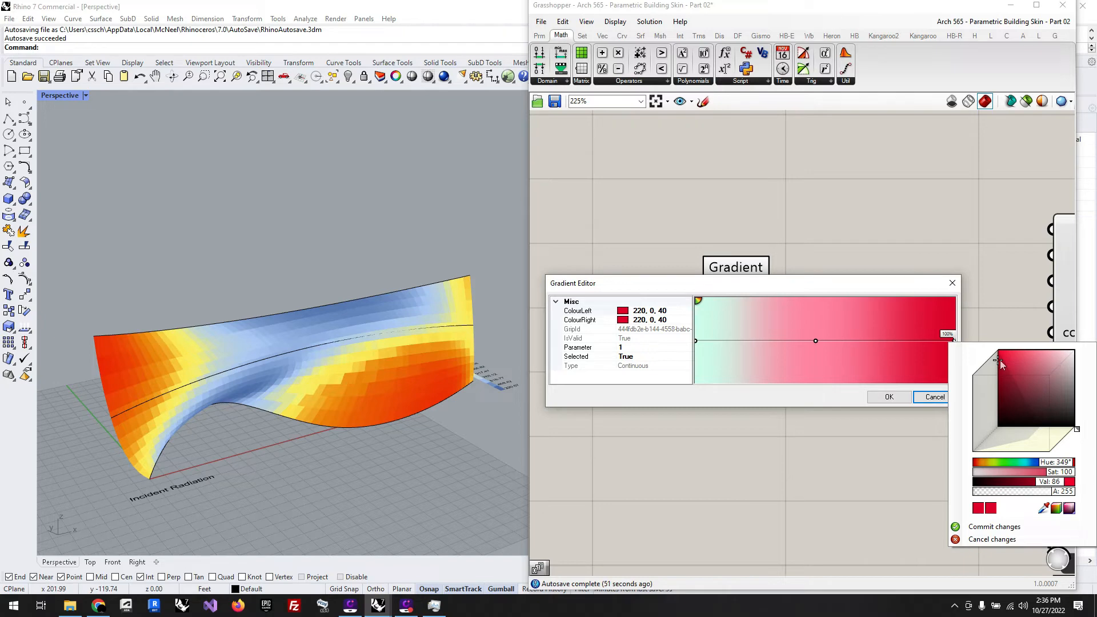
{"action": "left_click_drag", "start_coordinate": [999, 362], "coordinate": [999, 348]}
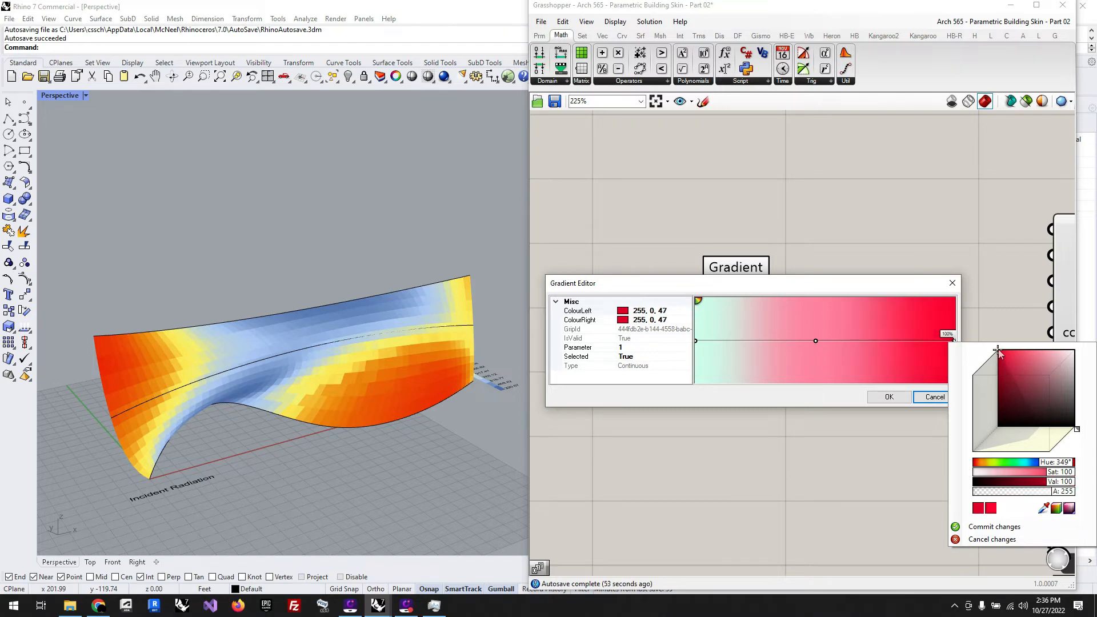
{"action": "left_click", "coordinate": [1060, 464]}
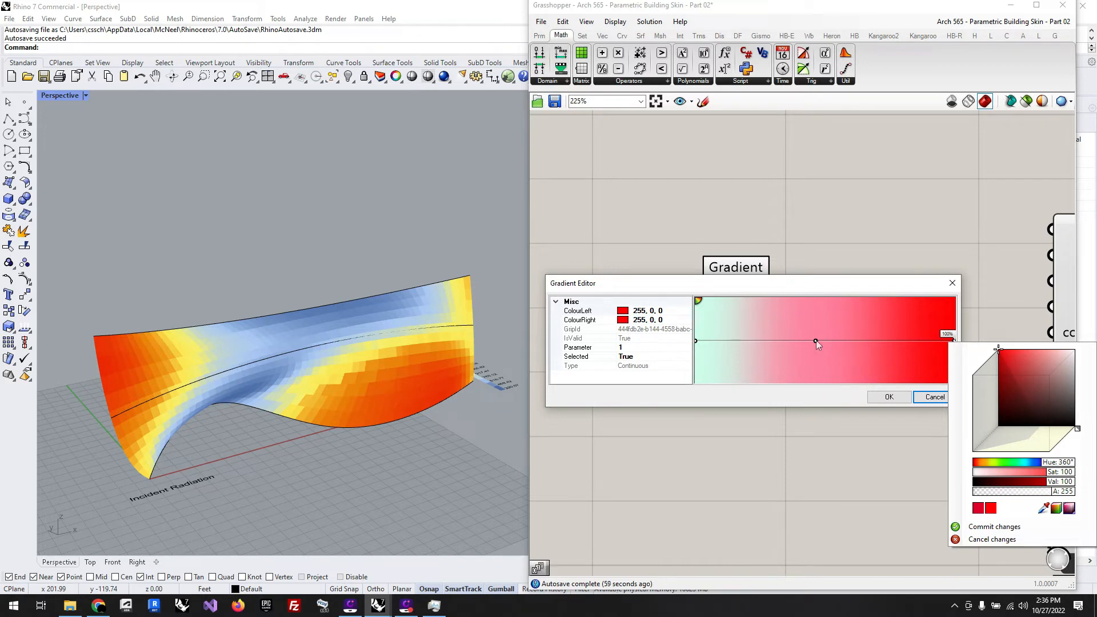
{"action": "left_click", "coordinate": [816, 340]}
Step: Set the colour of the gradient's 100% grip to yellow (242, 255, 0)
{"action": "left_click", "coordinate": [954, 341]}
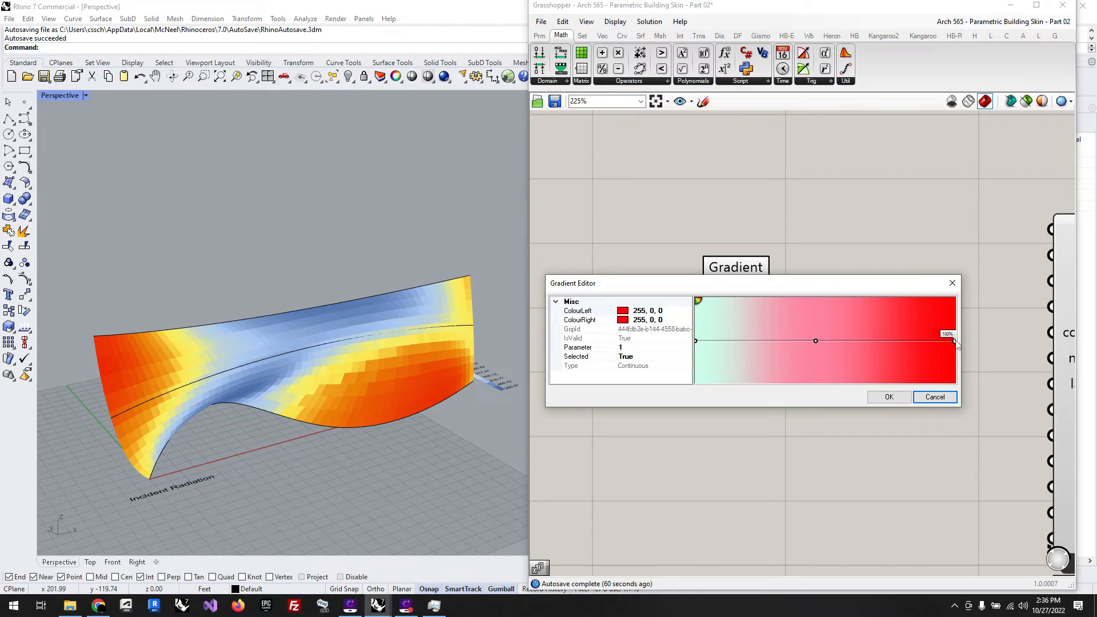
{"action": "right_click", "coordinate": [955, 342]}
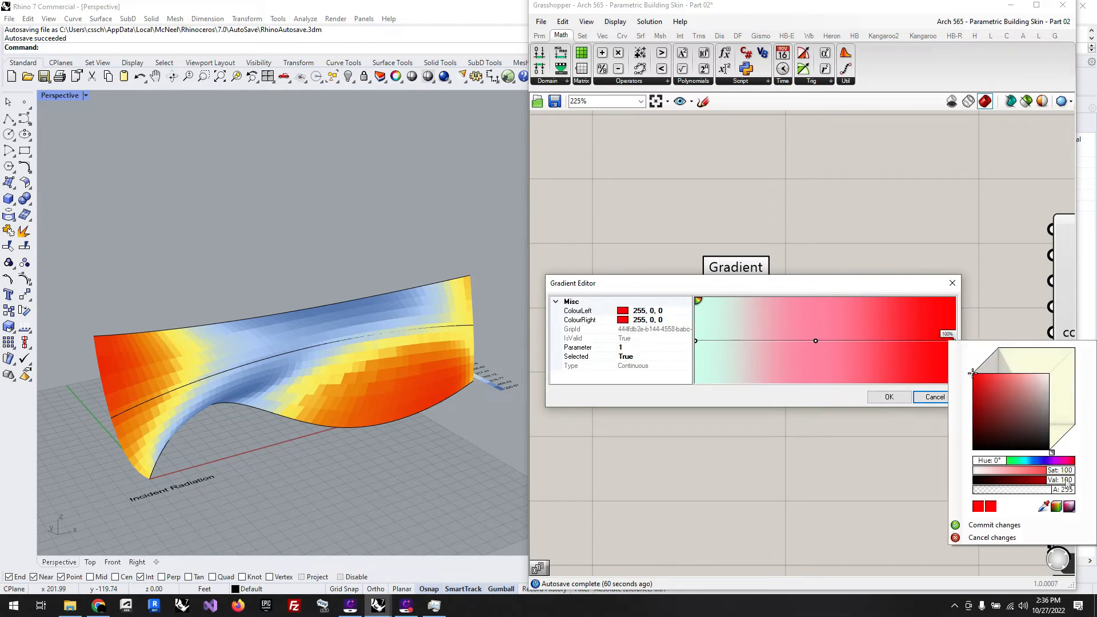
{"action": "left_click_drag", "start_coordinate": [994, 463], "coordinate": [1005, 466]}
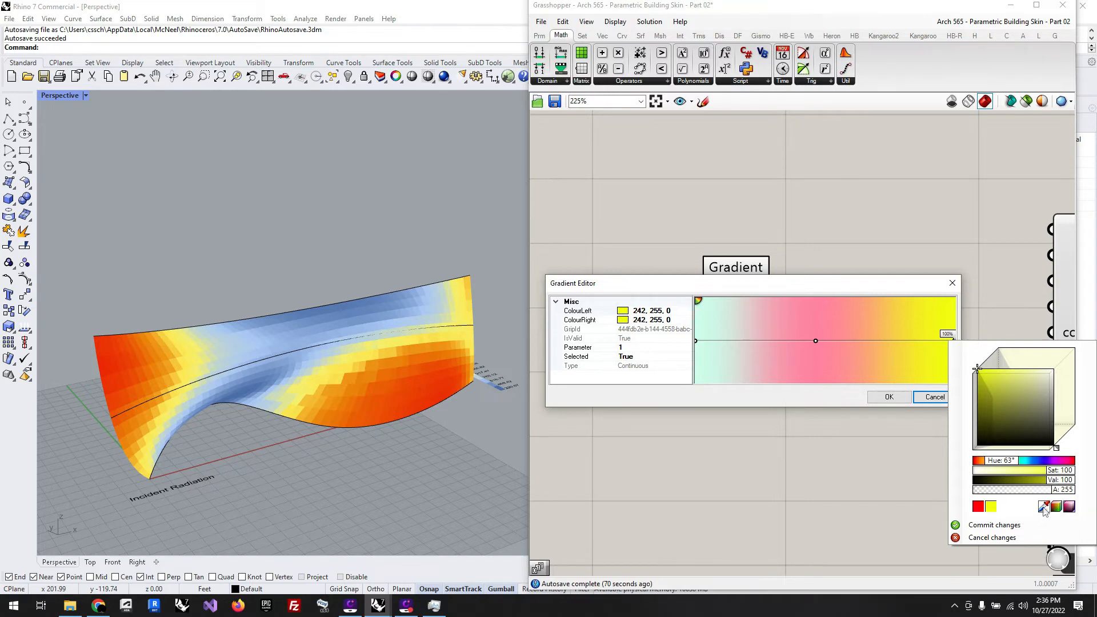
{"action": "left_click", "coordinate": [994, 525]}
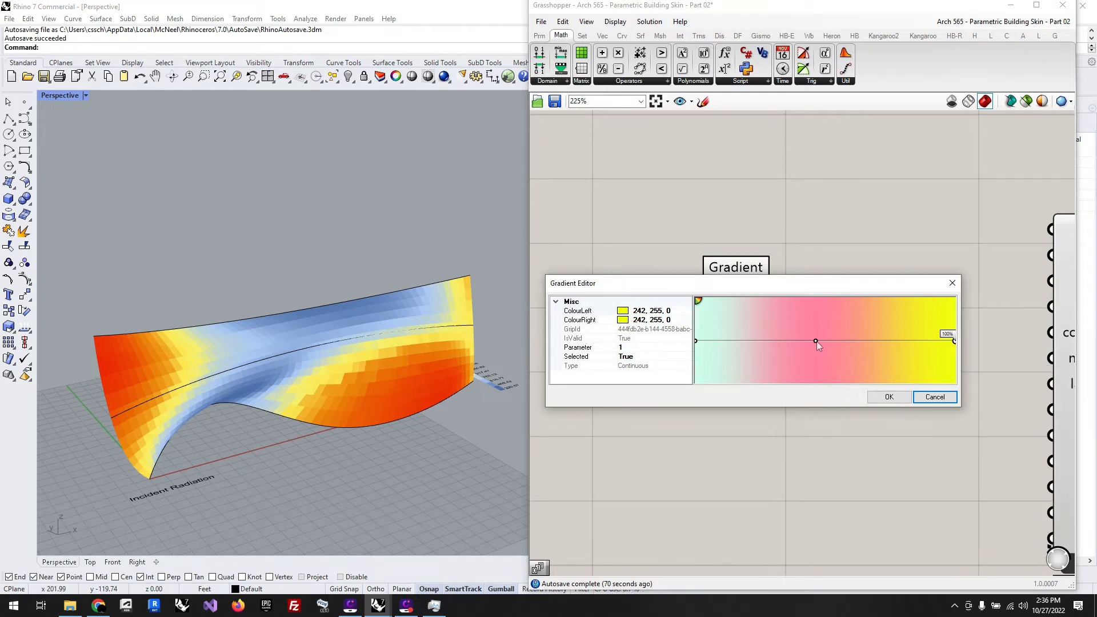
Step: Set the colour of the gradient's middle grip to pure red (255, 0, 0)
{"action": "left_click", "coordinate": [816, 341]}
{"action": "left_click", "coordinate": [866, 350]}
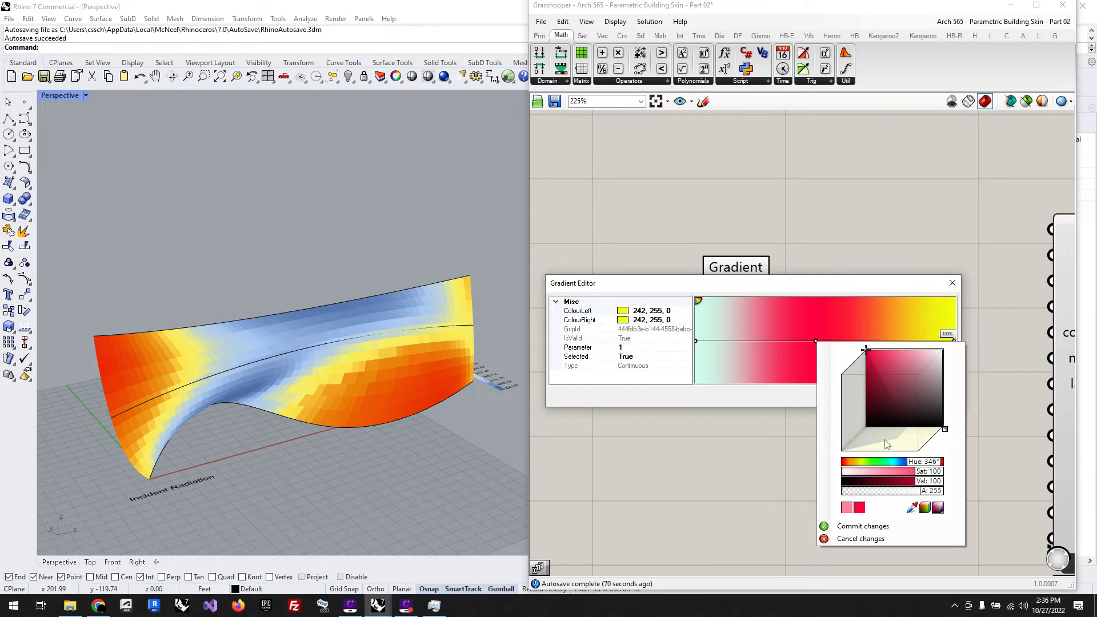
{"action": "left_click_drag", "start_coordinate": [932, 462], "coordinate": [950, 464]}
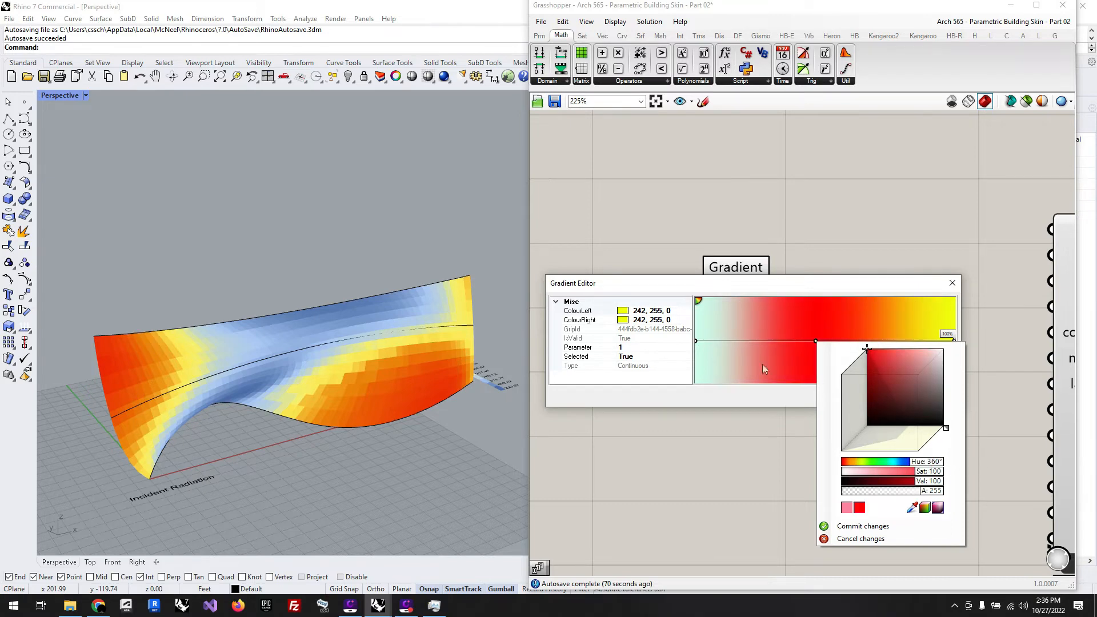
Step: Set the gradient's 0% grip to blue with hue 226°, saturation 100 and value 100, and move the red middle grip to about 50%
{"action": "left_click", "coordinate": [696, 341]}
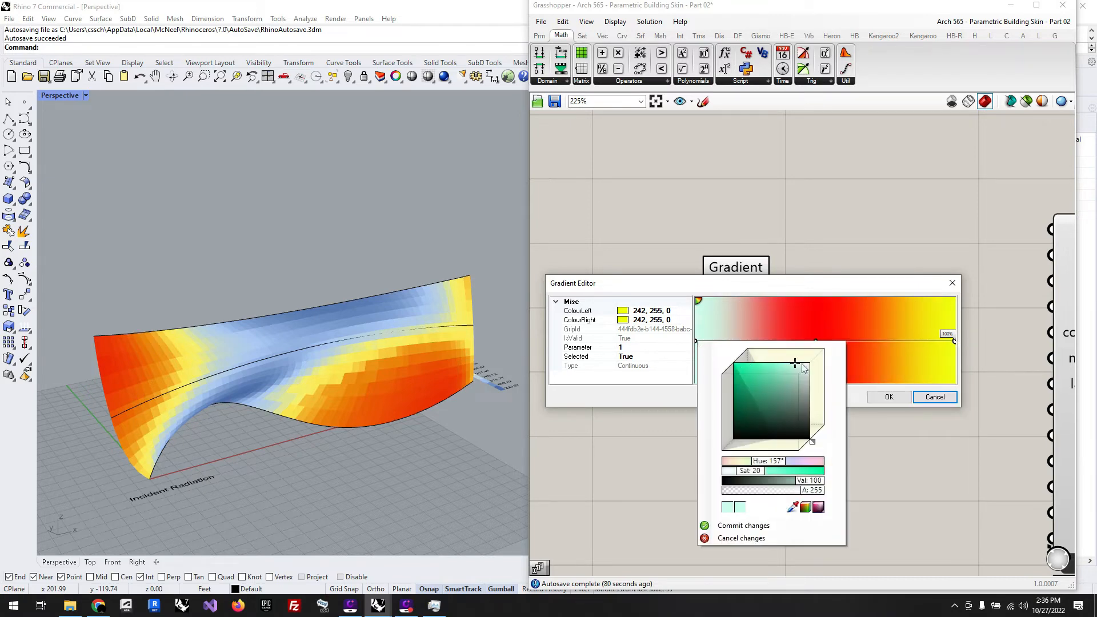
{"action": "left_click", "coordinate": [744, 361]}
{"action": "left_click_drag", "start_coordinate": [744, 361], "coordinate": [737, 357]}
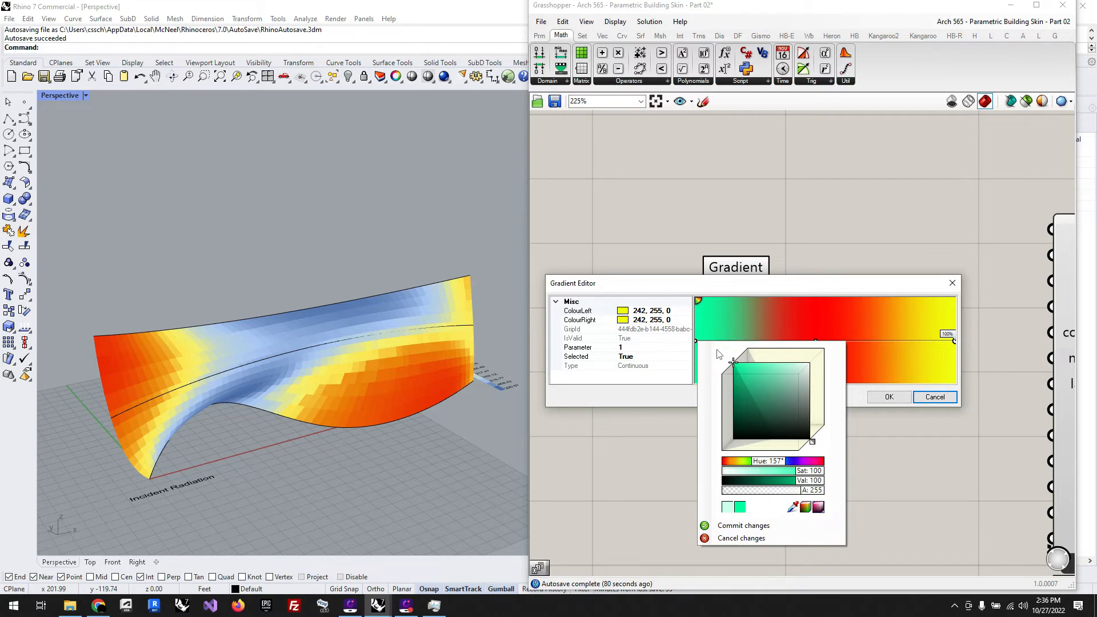
{"action": "left_click", "coordinate": [783, 463]}
{"action": "left_click_drag", "start_coordinate": [783, 466], "coordinate": [784, 466]}
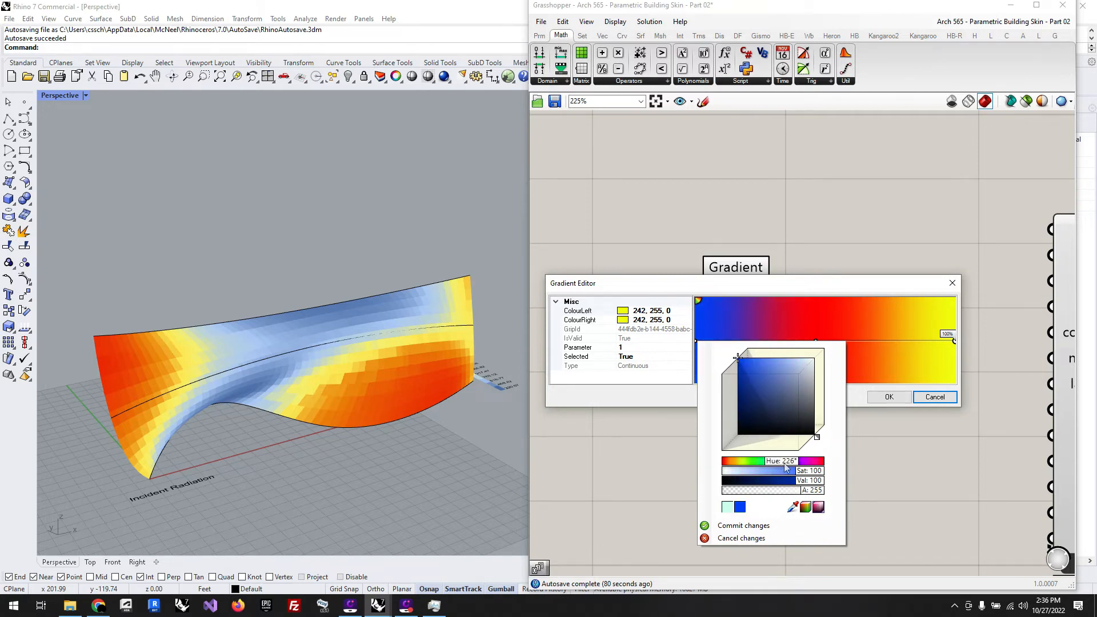
{"action": "left_click", "coordinate": [759, 522]}
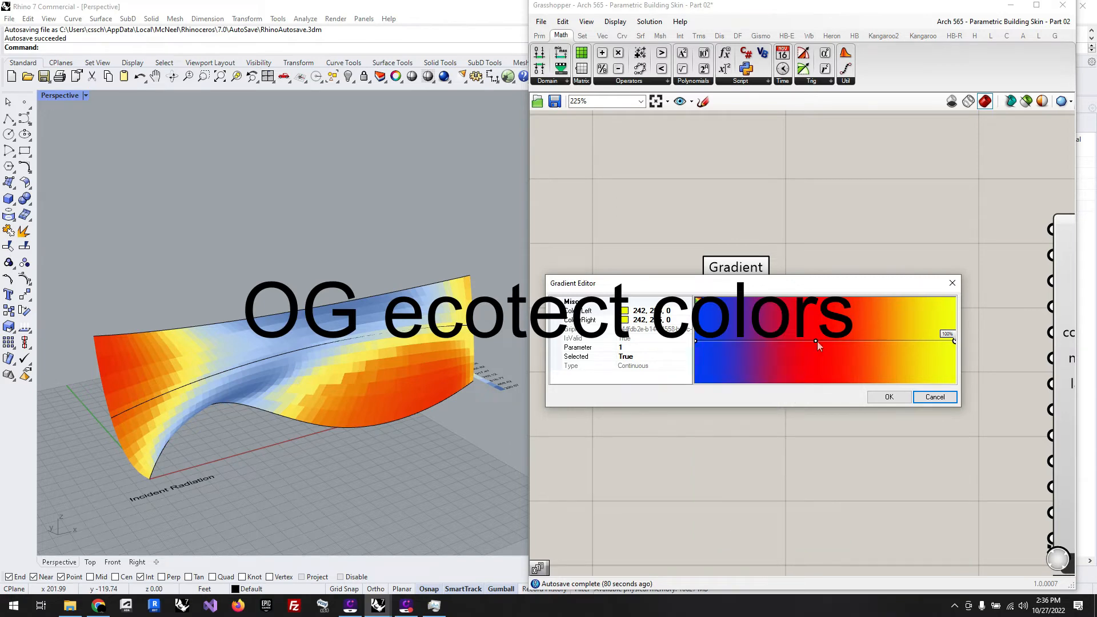
{"action": "left_click_drag", "start_coordinate": [817, 341], "coordinate": [826, 341]}
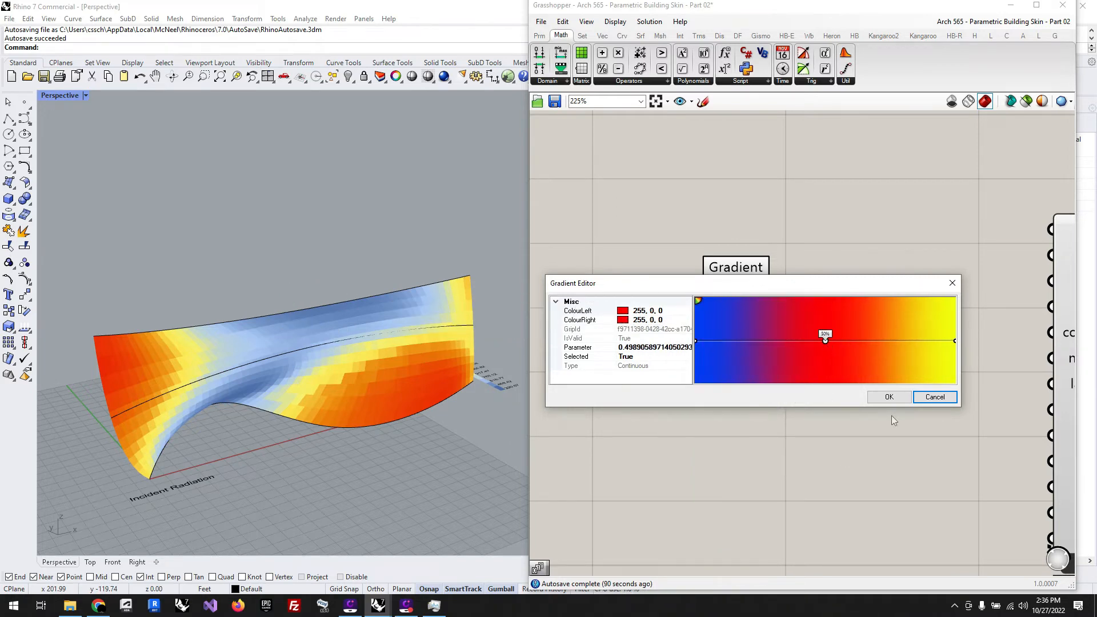
Step: Accept the edited gradient colours and move the Gradient component closer to LB Legend Parameters
{"action": "left_click", "coordinate": [887, 397]}
{"action": "left_click_drag", "start_coordinate": [626, 345], "coordinate": [694, 356]}
{"action": "left_click", "coordinate": [690, 441]}
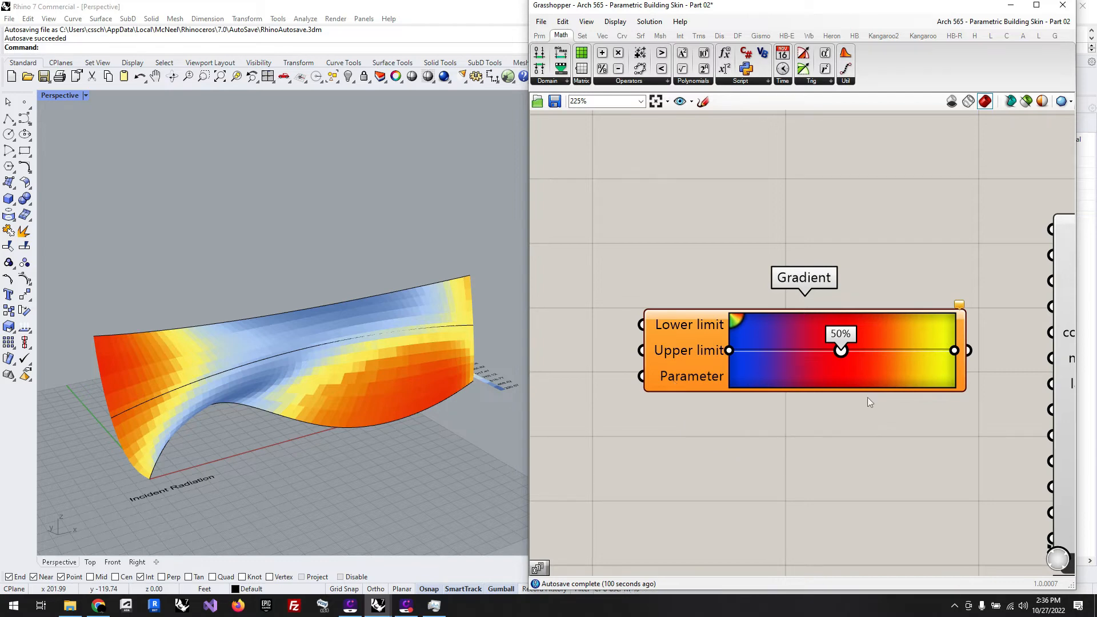
Step: Add a Series component beside the Gradient and connect its output to the gradient's Parameter input
{"action": "scroll", "coordinate": [867, 397], "scroll_direction": "down", "scroll_amount": 1}
{"action": "double_click", "coordinate": [619, 393]}
{"action": "type", "text": "series"}
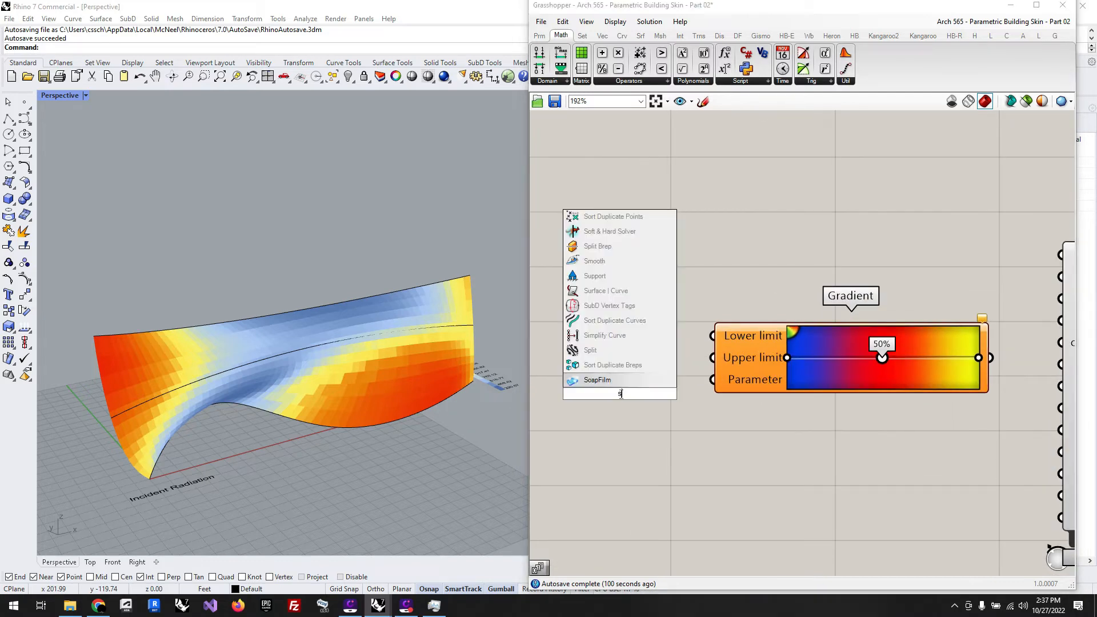
{"action": "key", "text": "Return"}
{"action": "left_click_drag", "start_coordinate": [609, 376], "coordinate": [606, 382]}
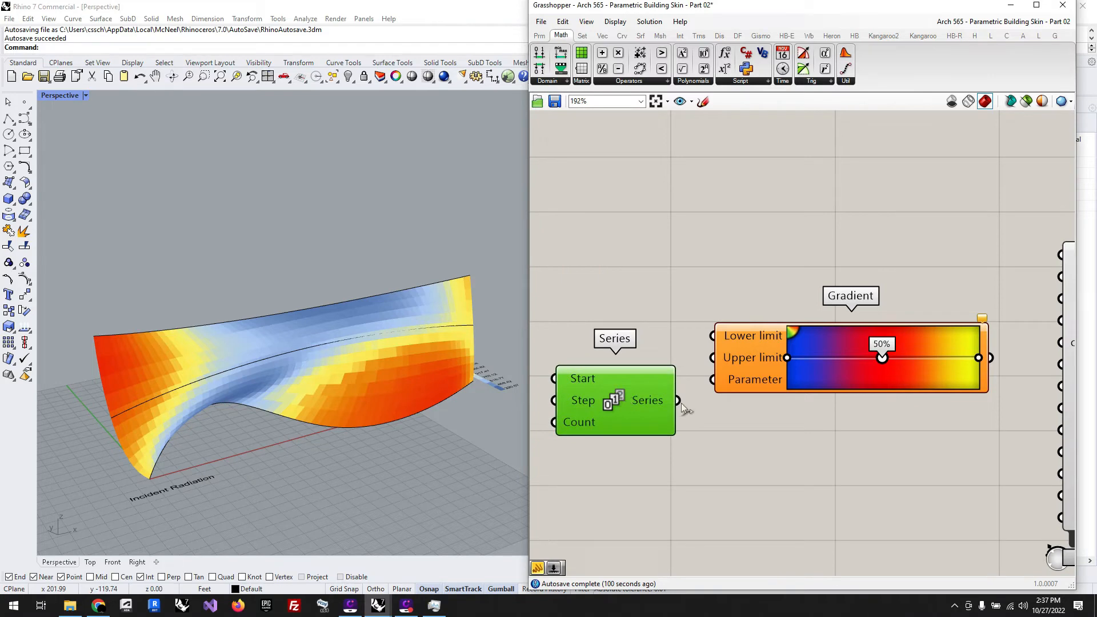
{"action": "left_click_drag", "start_coordinate": [680, 401], "coordinate": [712, 380]}
{"action": "left_click_drag", "start_coordinate": [617, 405], "coordinate": [625, 384]}
{"action": "scroll", "coordinate": [785, 438], "scroll_direction": "down", "scroll_amount": 1}
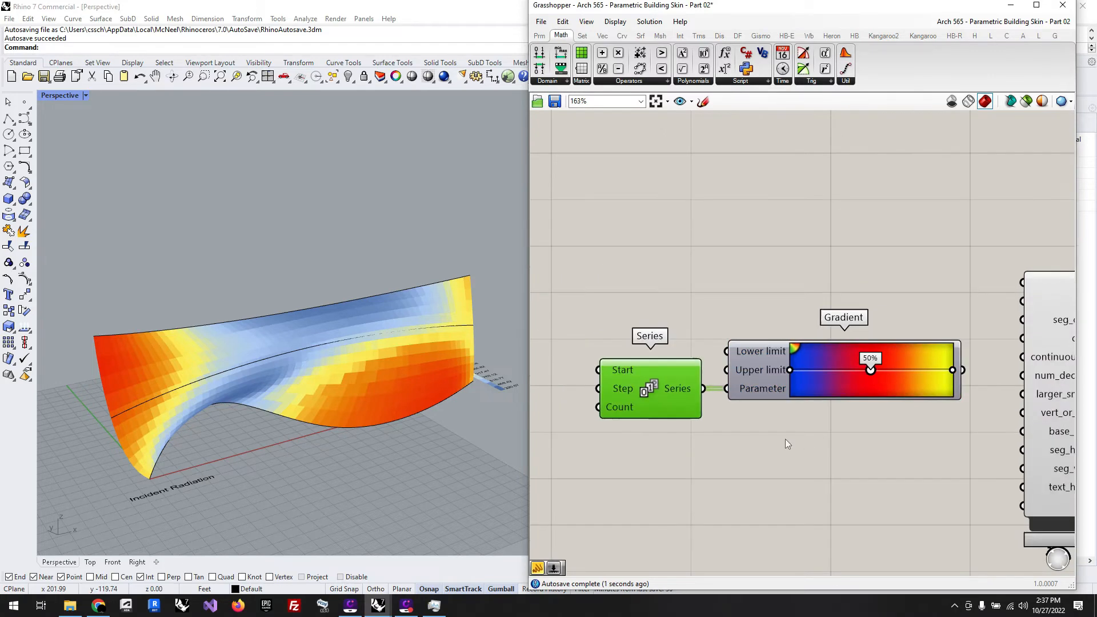
Step: Add a panel containing 0.1 and connect it to the Step input of the Series component
{"action": "scroll", "coordinate": [571, 407], "scroll_direction": "up", "scroll_amount": 2}
{"action": "double_click", "coordinate": [547, 390]}
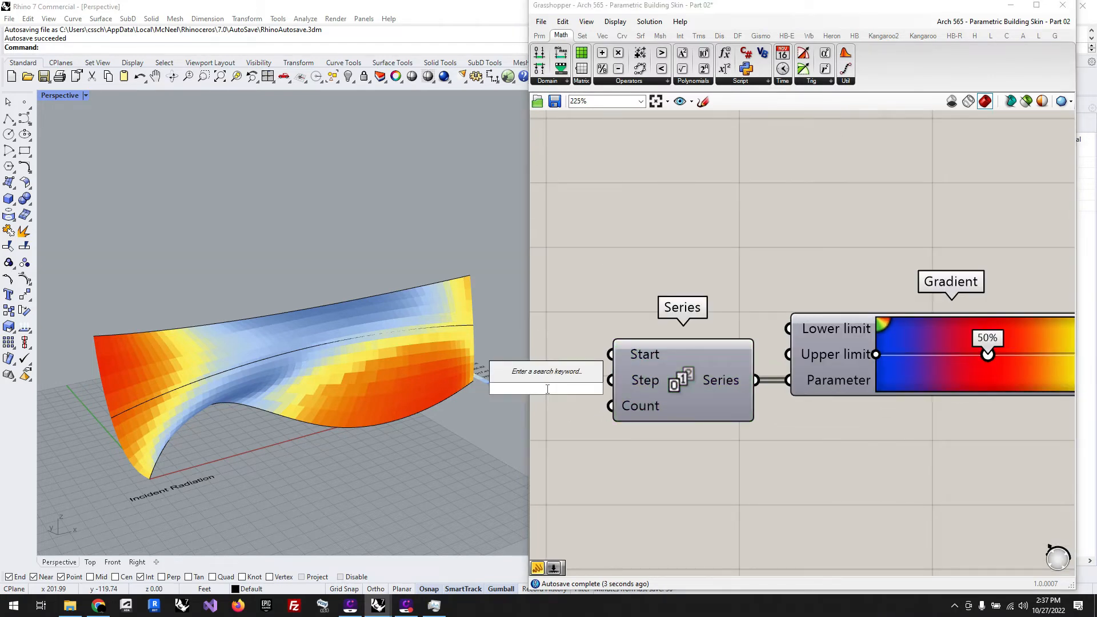
{"action": "type", "text": "//0.1"}
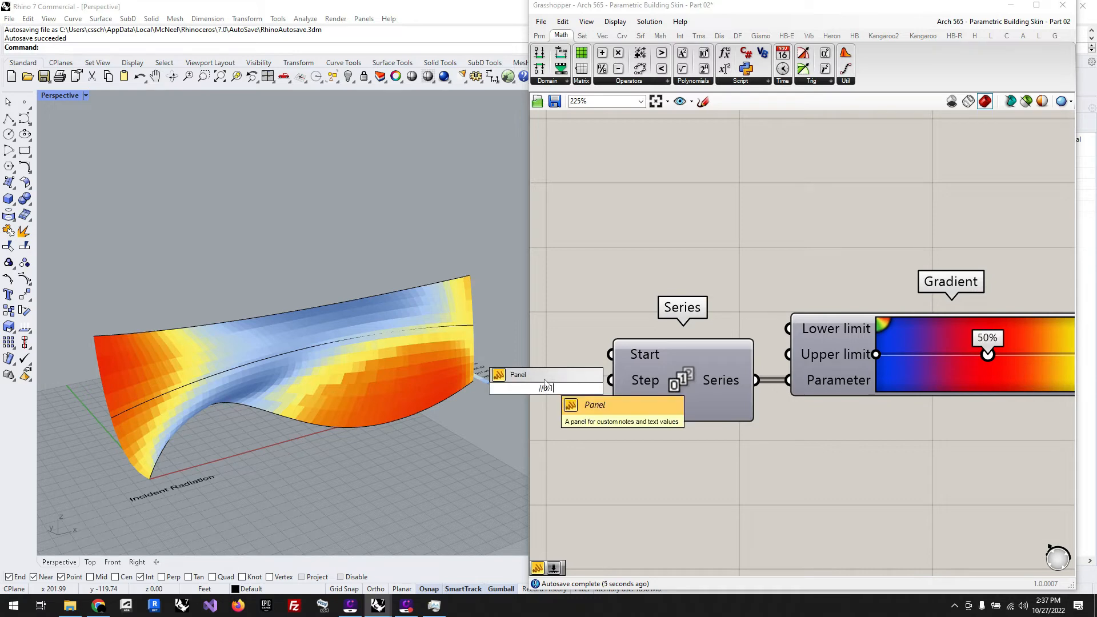
{"action": "key", "text": "Return"}
{"action": "left_click_drag", "start_coordinate": [577, 388], "coordinate": [611, 380]}
{"action": "left_click", "coordinate": [551, 381]}
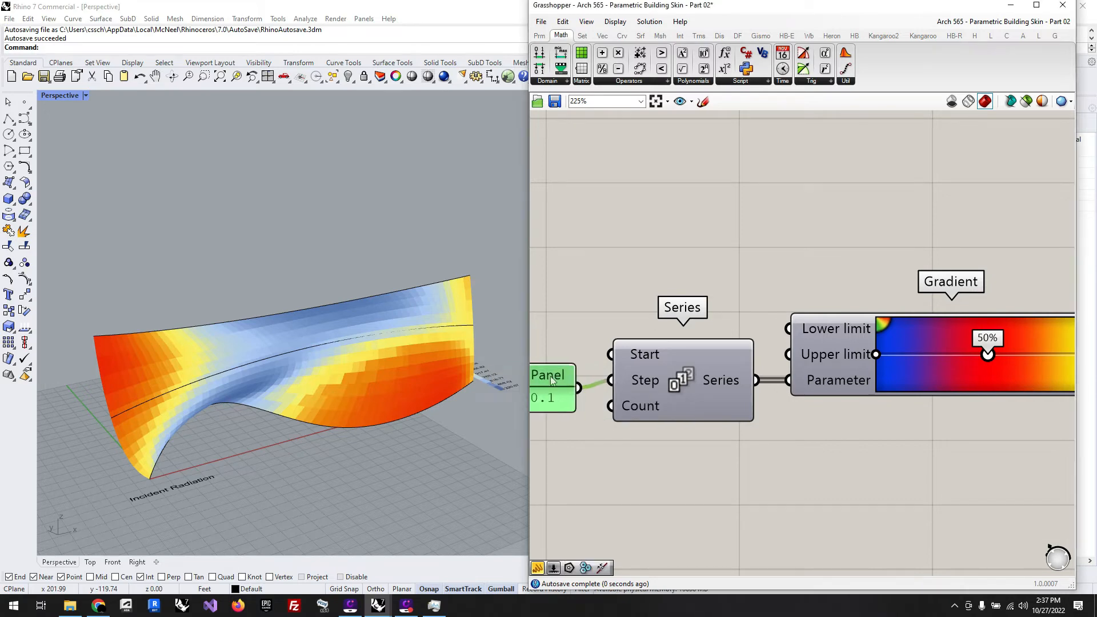
{"action": "scroll", "coordinate": [570, 388], "scroll_direction": "down", "scroll_amount": 1}
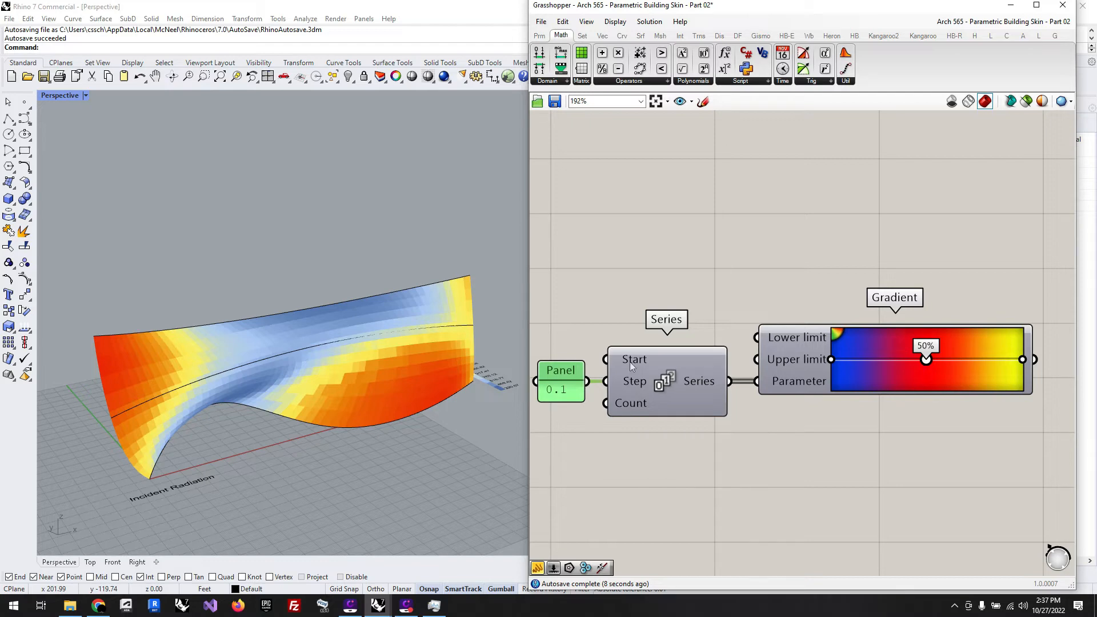
Step: Connect the Gradient output to the colors_ input of LB Legend Parameters and check the recoloured surface
{"action": "scroll", "coordinate": [630, 362], "scroll_direction": "down", "scroll_amount": 5}
{"action": "scroll", "coordinate": [754, 371], "scroll_direction": "up", "scroll_amount": 5}
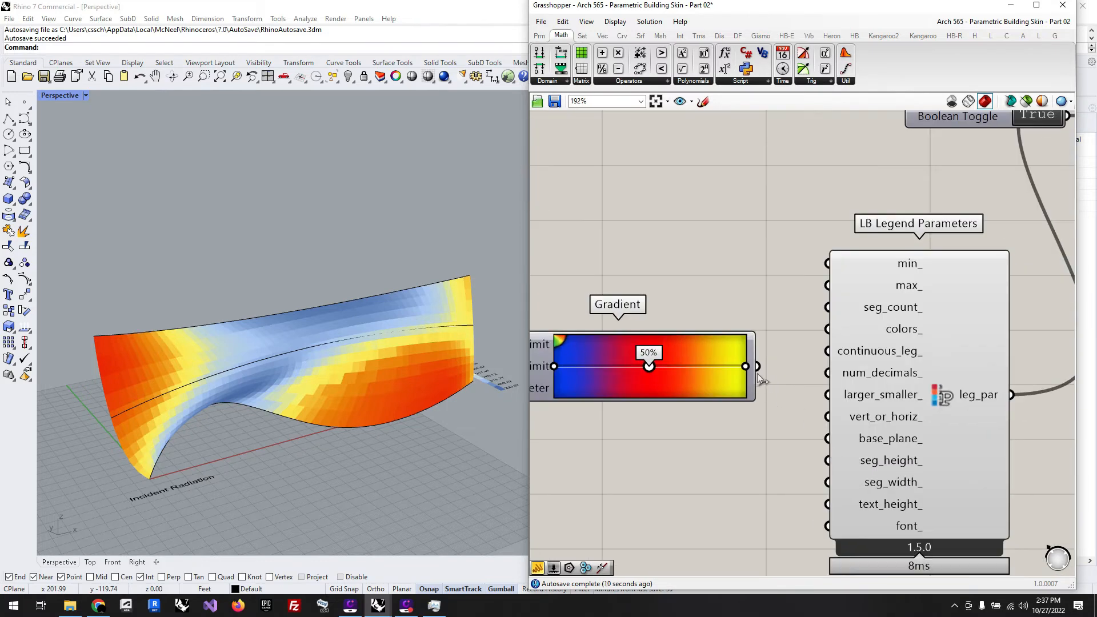
{"action": "left_click_drag", "start_coordinate": [757, 367], "coordinate": [827, 330]}
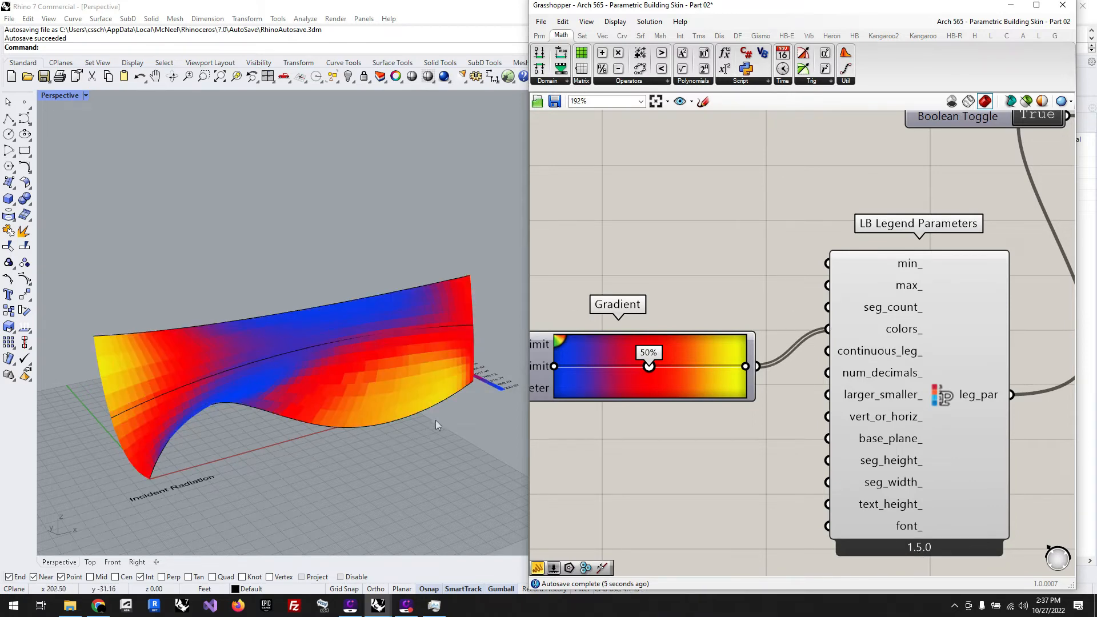
{"action": "scroll", "coordinate": [708, 424], "scroll_direction": "down", "scroll_amount": 2}
{"action": "scroll", "coordinate": [669, 384], "scroll_direction": "up", "scroll_amount": 2}
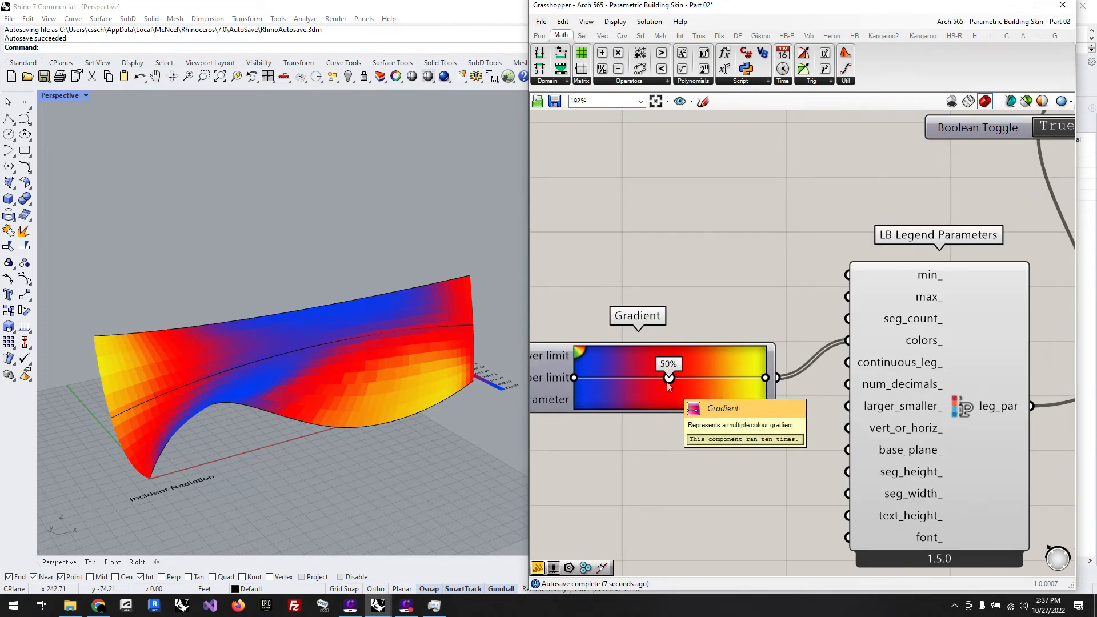
{"action": "right_click_drag", "start_coordinate": [418, 414], "coordinate": [383, 410]}
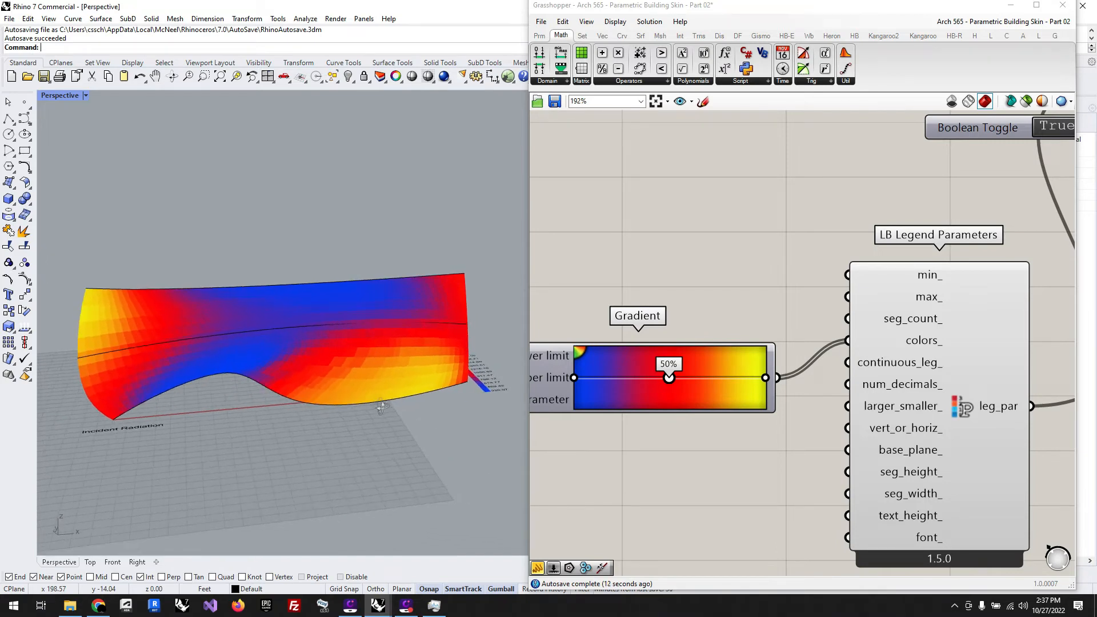
{"action": "scroll", "coordinate": [753, 308], "scroll_direction": "down", "scroll_amount": 3}
{"action": "scroll", "coordinate": [680, 349], "scroll_direction": "up", "scroll_amount": 4}
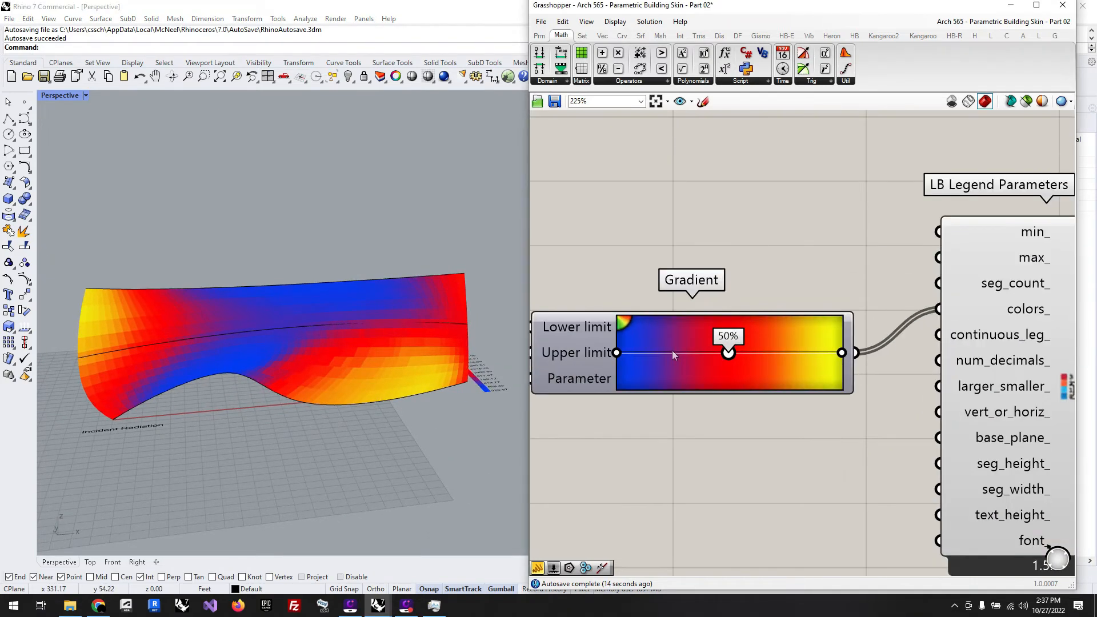
Step: Add a second Gradient component and place it directly below the blue-red-yellow one
{"action": "scroll", "coordinate": [846, 234], "scroll_direction": "down", "scroll_amount": 3}
{"action": "double_click", "coordinate": [746, 364]}
{"action": "type", "text": "gra"}
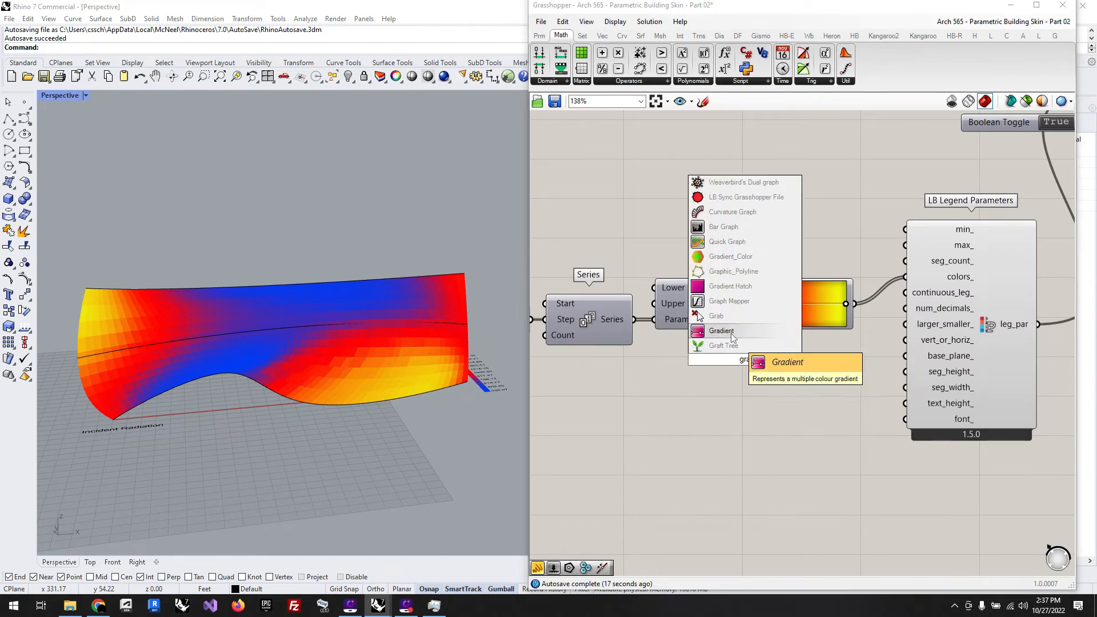
{"action": "left_click", "coordinate": [732, 334]}
{"action": "left_click_drag", "start_coordinate": [728, 364], "coordinate": [712, 398]}
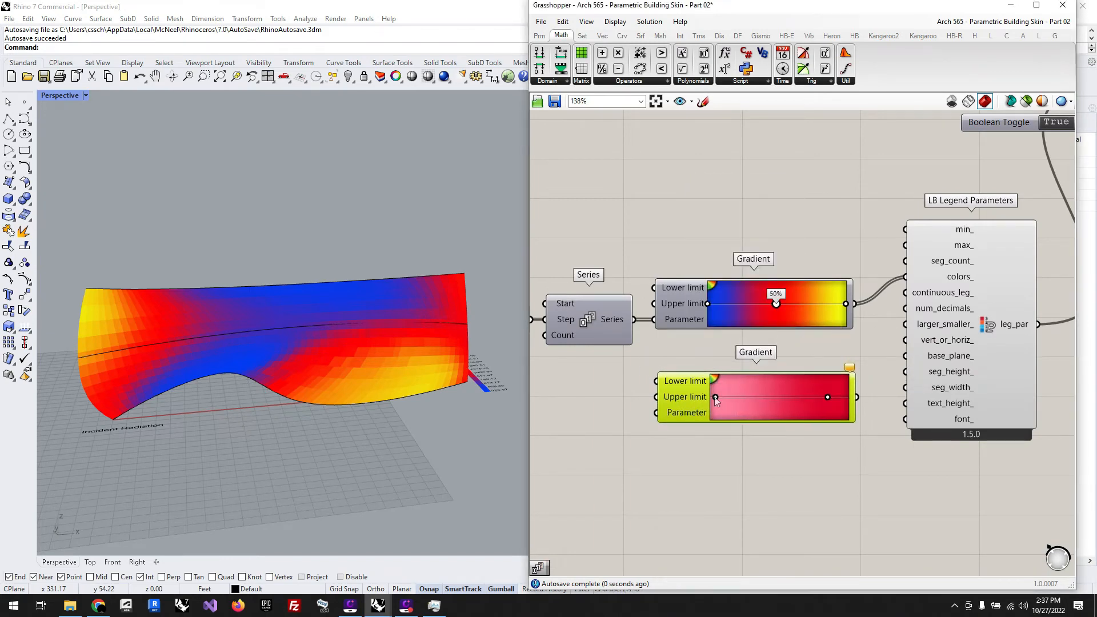
Step: Recolour the second gradient from black at its start to white, with the white grip at its far end
{"action": "double_click", "coordinate": [711, 399]}
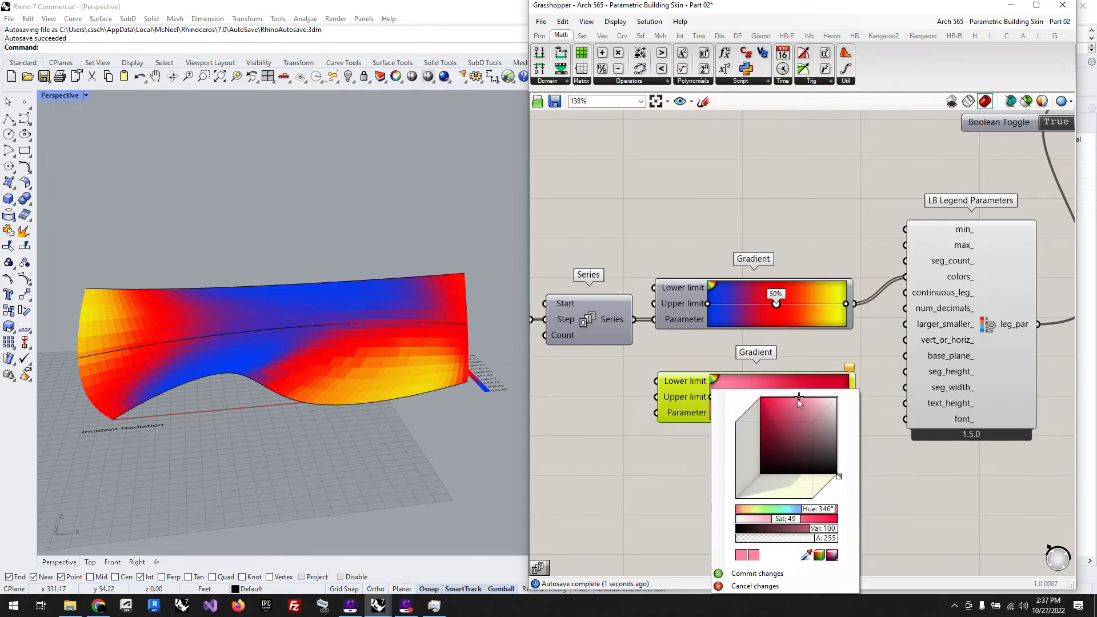
{"action": "left_click_drag", "start_coordinate": [797, 399], "coordinate": [857, 494]}
{"action": "left_click", "coordinate": [820, 346]}
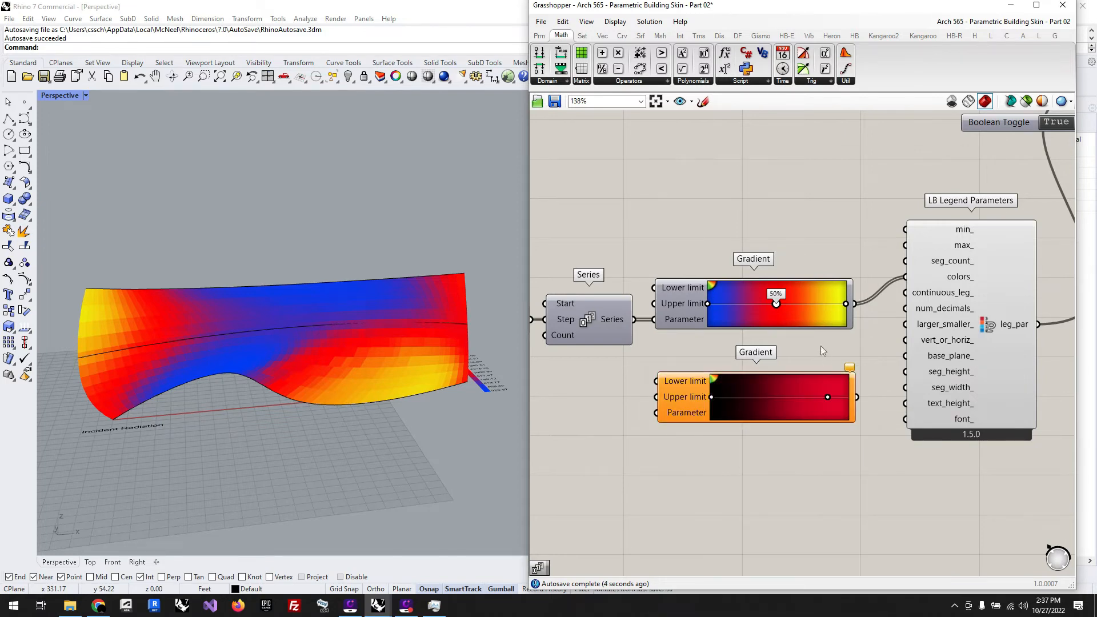
{"action": "double_click", "coordinate": [828, 398]}
{"action": "left_click_drag", "start_coordinate": [879, 406], "coordinate": [982, 387]}
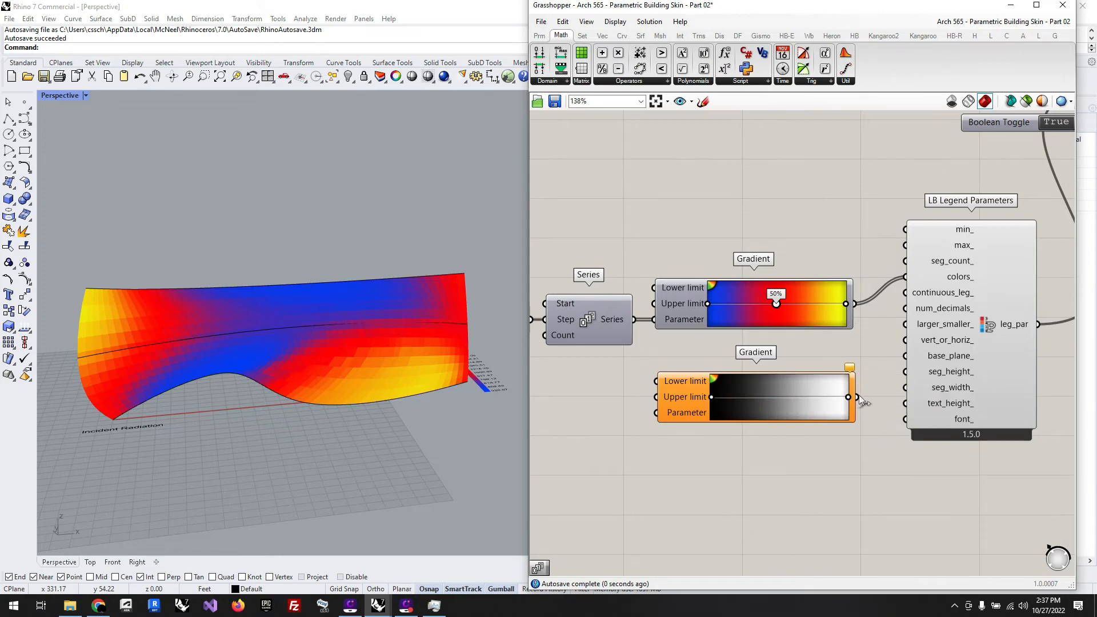
Step: Connect the Series to the black-to-white gradient's Parameter input and feed that gradient into colors_ of LB Legend Parameters
{"action": "left_click_drag", "start_coordinate": [635, 320], "coordinate": [656, 413]}
{"action": "left_click_drag", "start_coordinate": [855, 398], "coordinate": [906, 277], "text": "shift"}
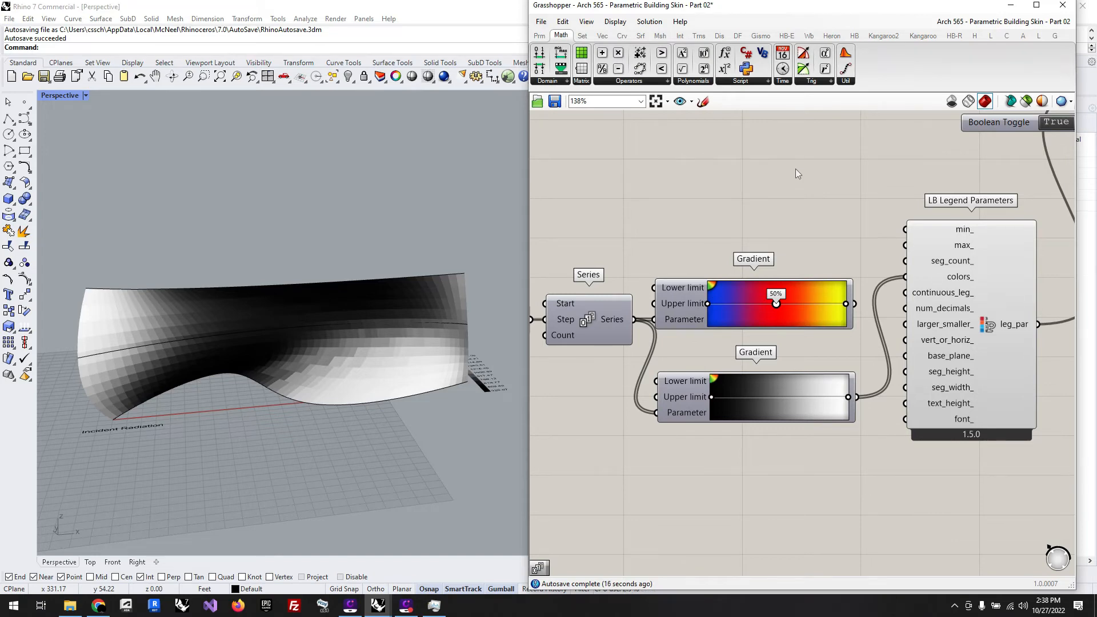
{"action": "scroll", "coordinate": [786, 192], "scroll_direction": "down", "scroll_amount": 4}
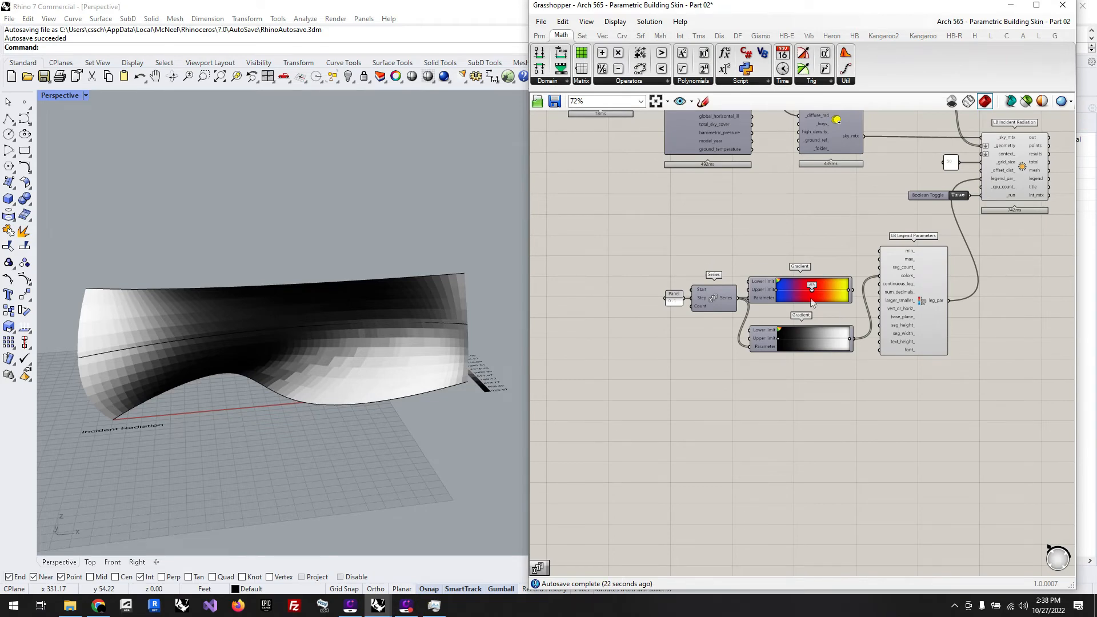
Step: Inspect the greyscale radiation mesh and reconnect the blue-red-yellow gradient to colors_ in place of the black-to-white one
{"action": "right_click_drag", "start_coordinate": [427, 421], "coordinate": [369, 297]}
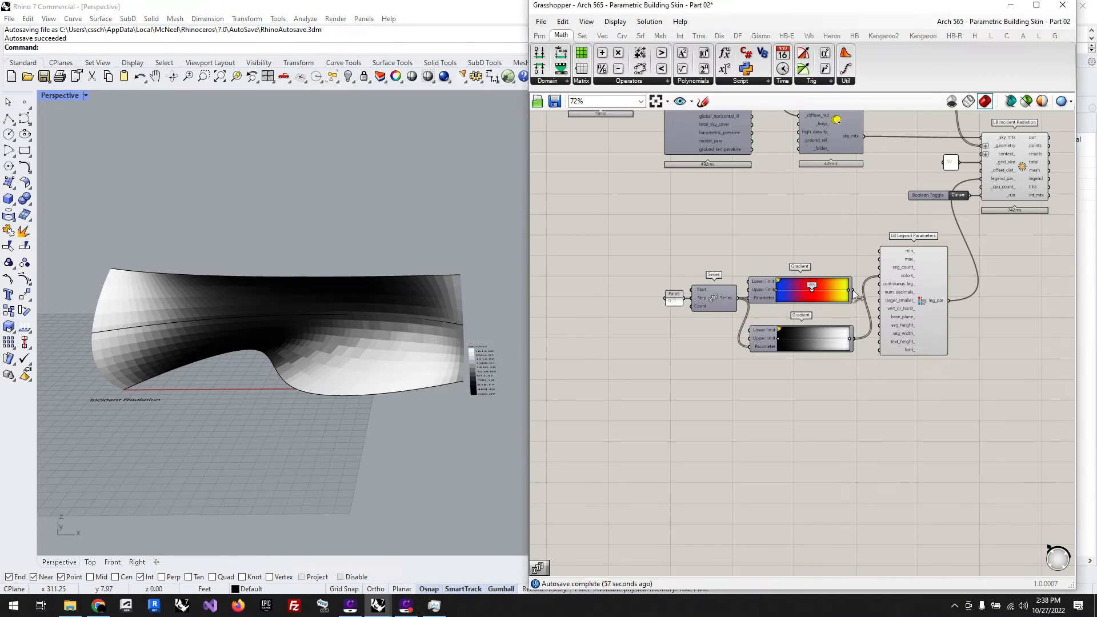
{"action": "right_click_drag", "start_coordinate": [400, 320], "coordinate": [417, 406]}
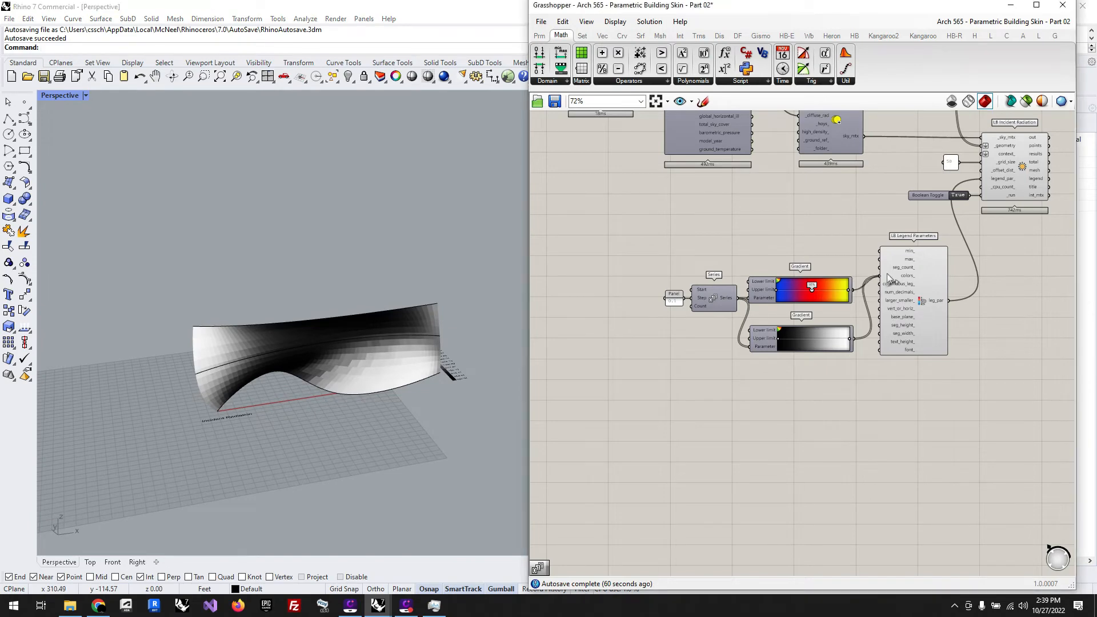
{"action": "left_click_drag", "start_coordinate": [890, 279], "coordinate": [881, 276]}
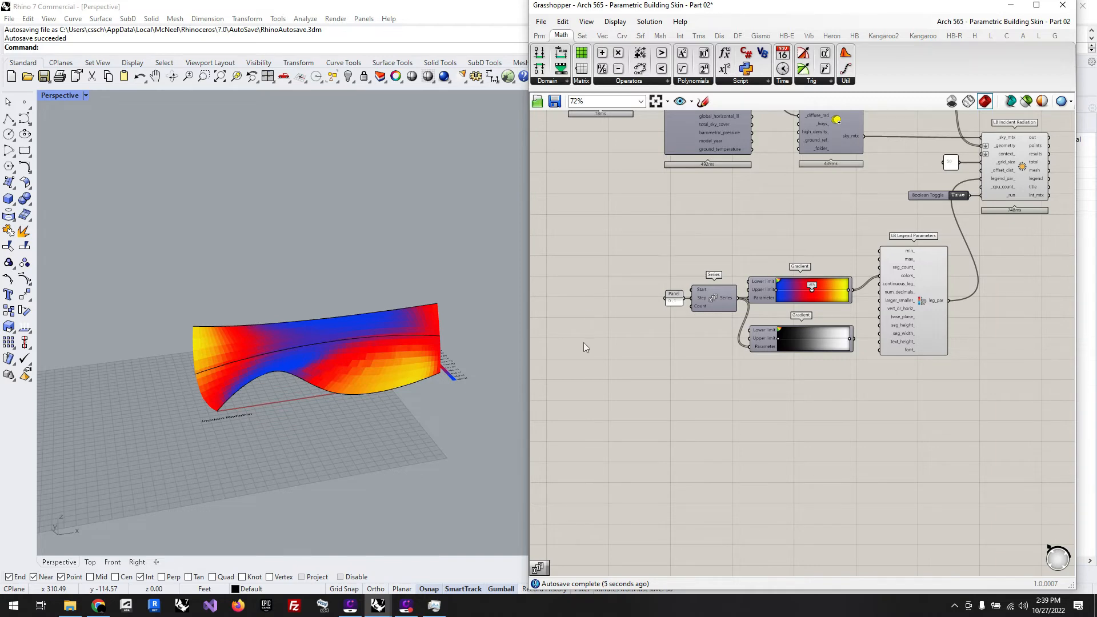
Step: Add a Mesh parameter next to LB Incident Radiation and connect the component's mesh output to it
{"action": "scroll", "coordinate": [629, 380], "scroll_direction": "down", "scroll_amount": 4}
{"action": "scroll", "coordinate": [857, 304], "scroll_direction": "up", "scroll_amount": 5}
{"action": "scroll", "coordinate": [748, 246], "scroll_direction": "up", "scroll_amount": 2}
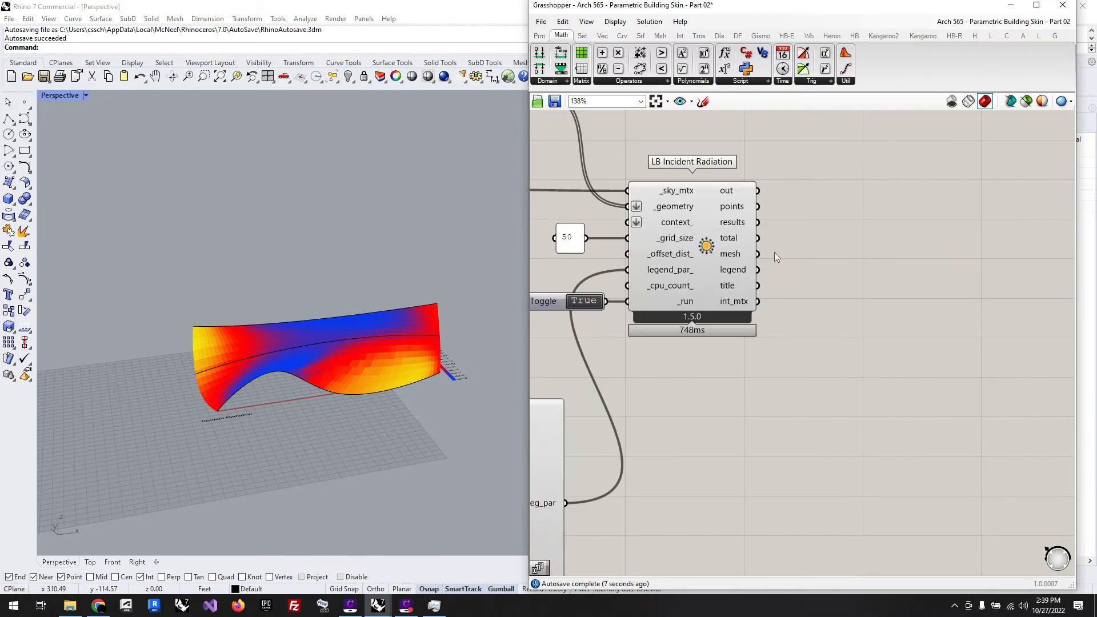
{"action": "mouse_move", "coordinate": [740, 258]}
{"action": "double_click", "coordinate": [859, 270]}
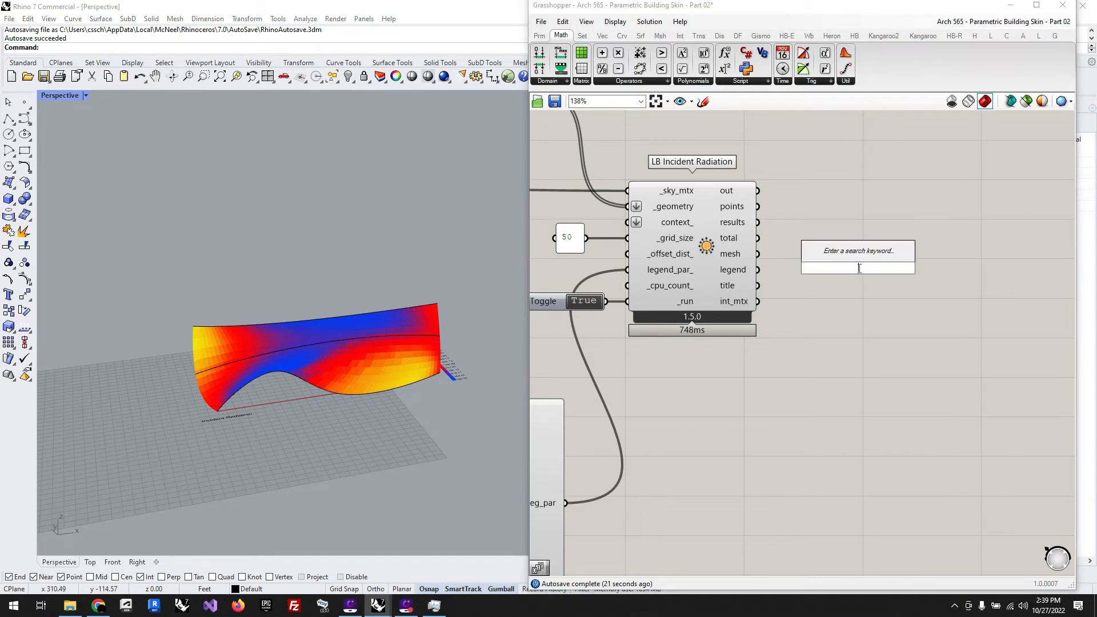
{"action": "type", "text": "mesh"}
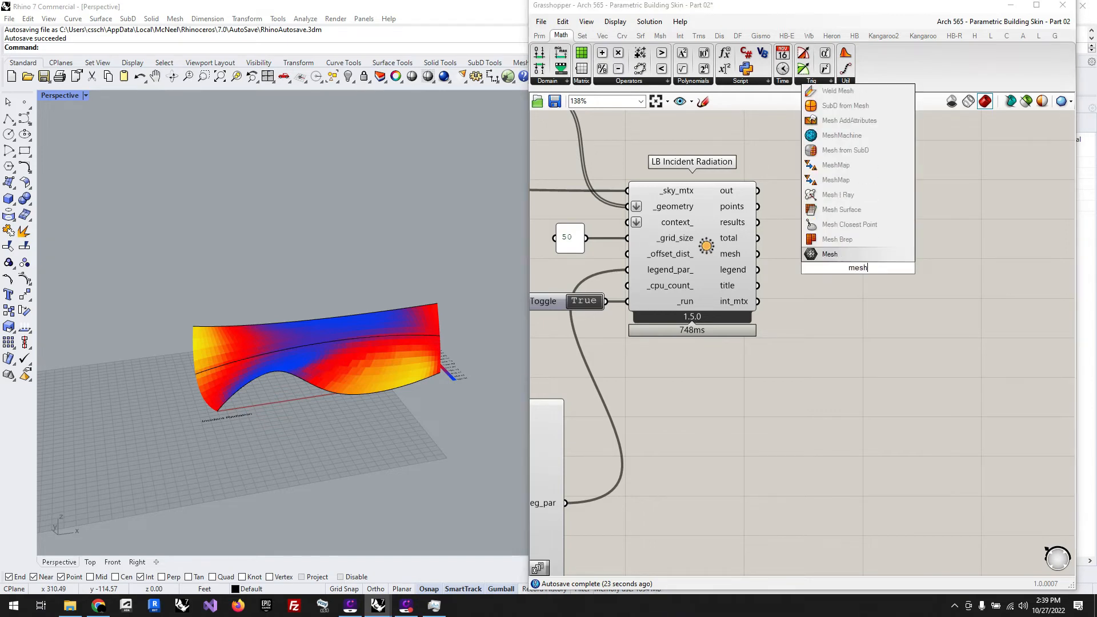
{"action": "key", "text": "Return"}
{"action": "left_click_drag", "start_coordinate": [758, 254], "coordinate": [840, 259]}
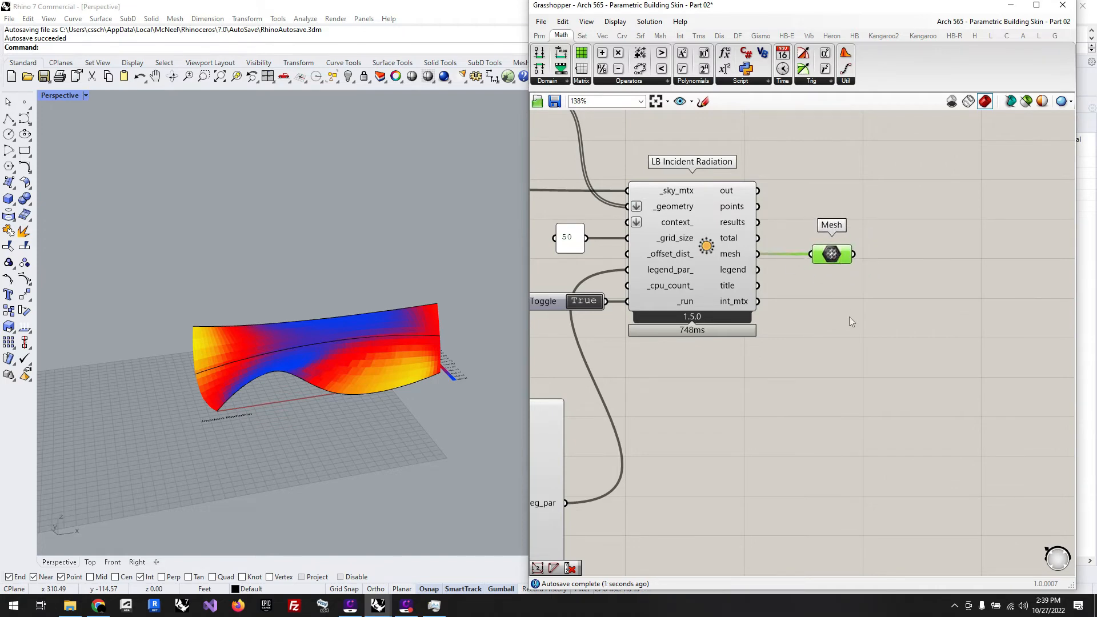
Step: Bake the radiation mesh from the Mesh parameter into Rhino and limit the Grasshopper preview to selected components
{"action": "left_click", "coordinate": [852, 319]}
{"action": "left_click", "coordinate": [832, 255]}
{"action": "left_click_drag", "start_coordinate": [740, 12], "coordinate": [728, 72]}
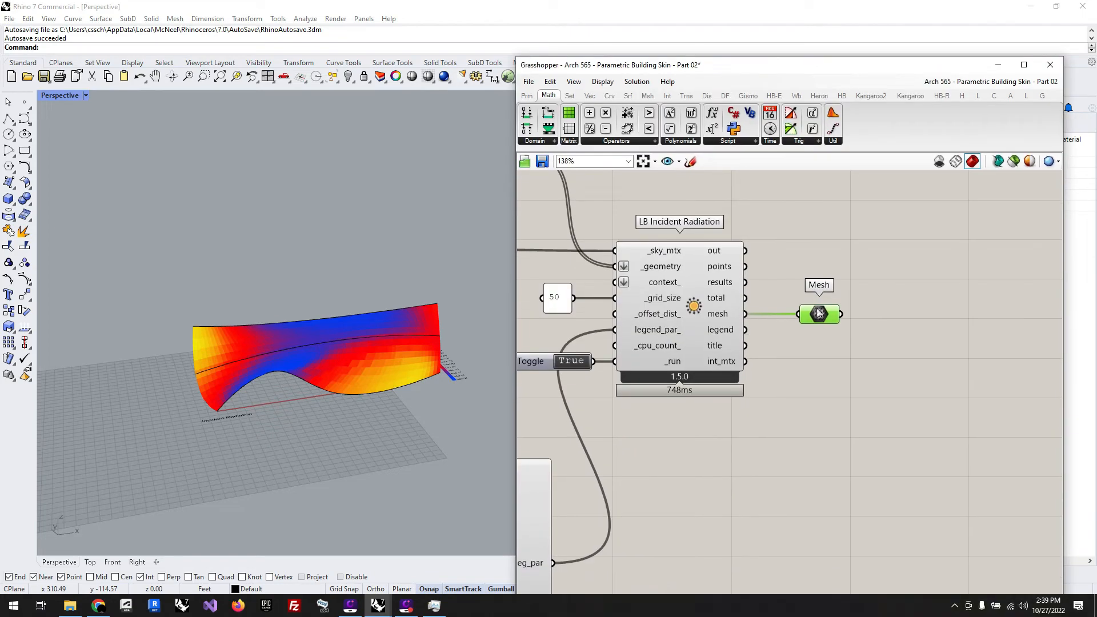
{"action": "middle_click", "coordinate": [819, 313]}
{"action": "left_click", "coordinate": [839, 332]}
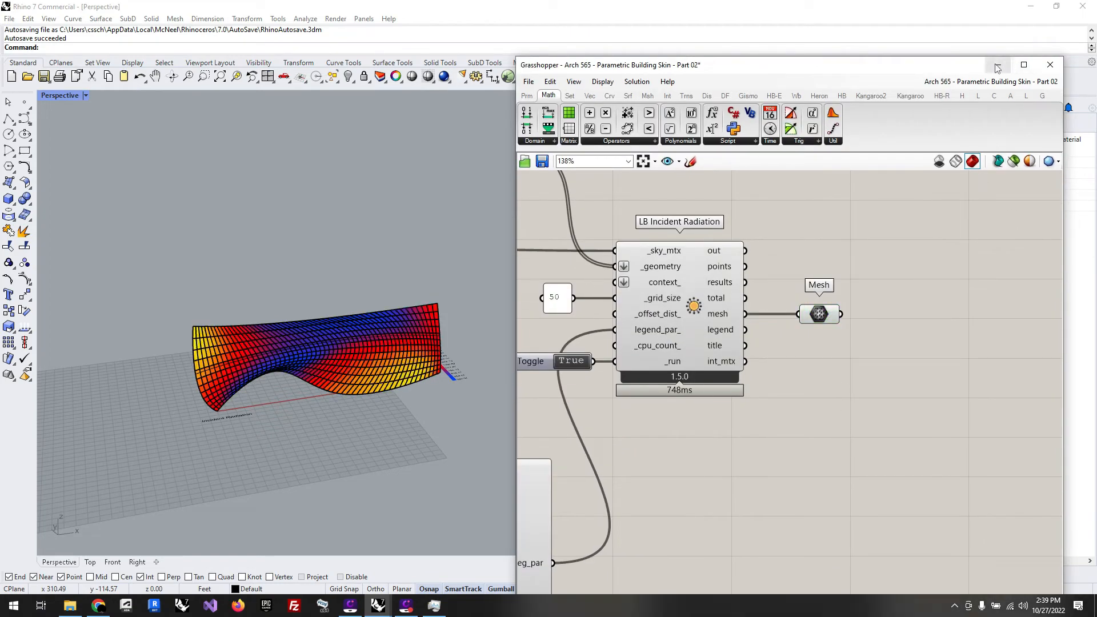
{"action": "left_click", "coordinate": [1014, 161]}
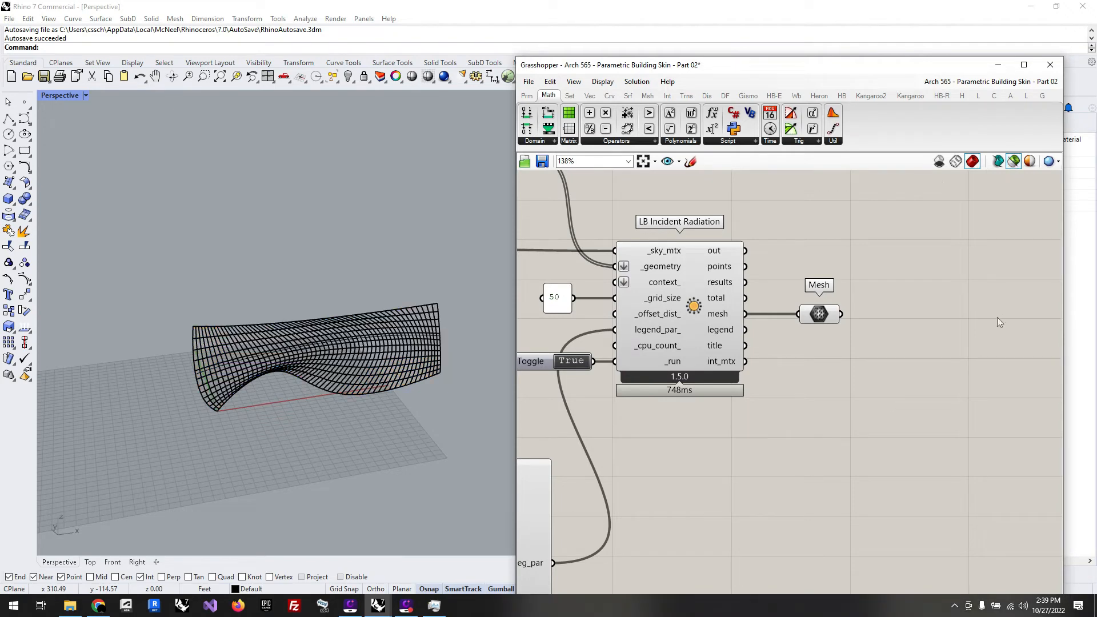
Step: Minimise Grasshopper and set the Perspective viewport to Shaded display after trying the Rendered mode
{"action": "left_click", "coordinate": [998, 65]}
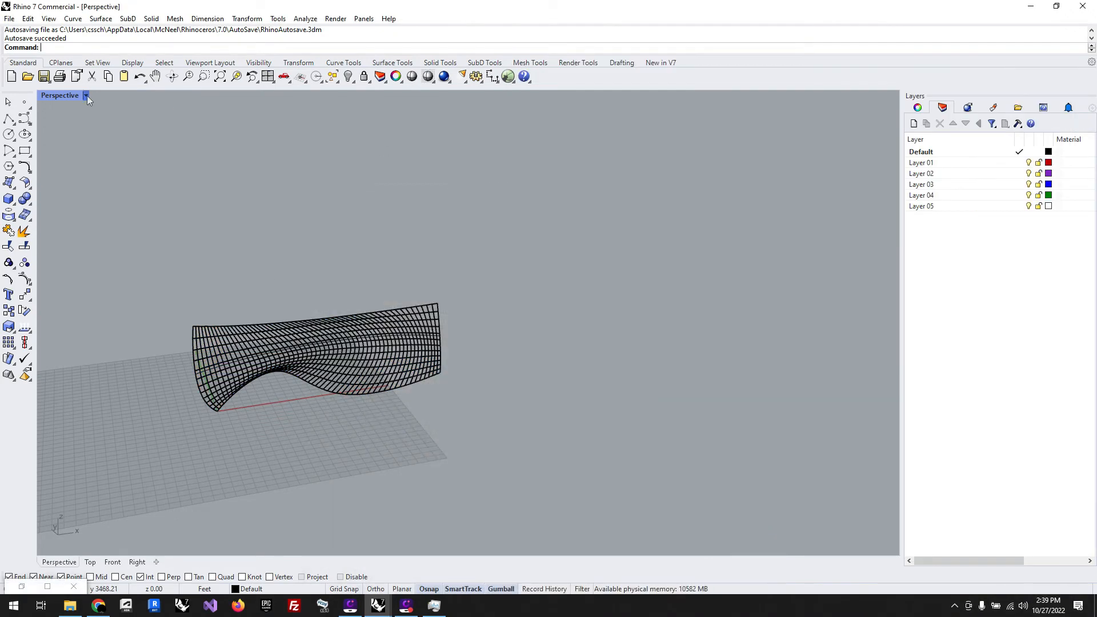
{"action": "left_click", "coordinate": [85, 95]}
{"action": "left_click", "coordinate": [92, 162]}
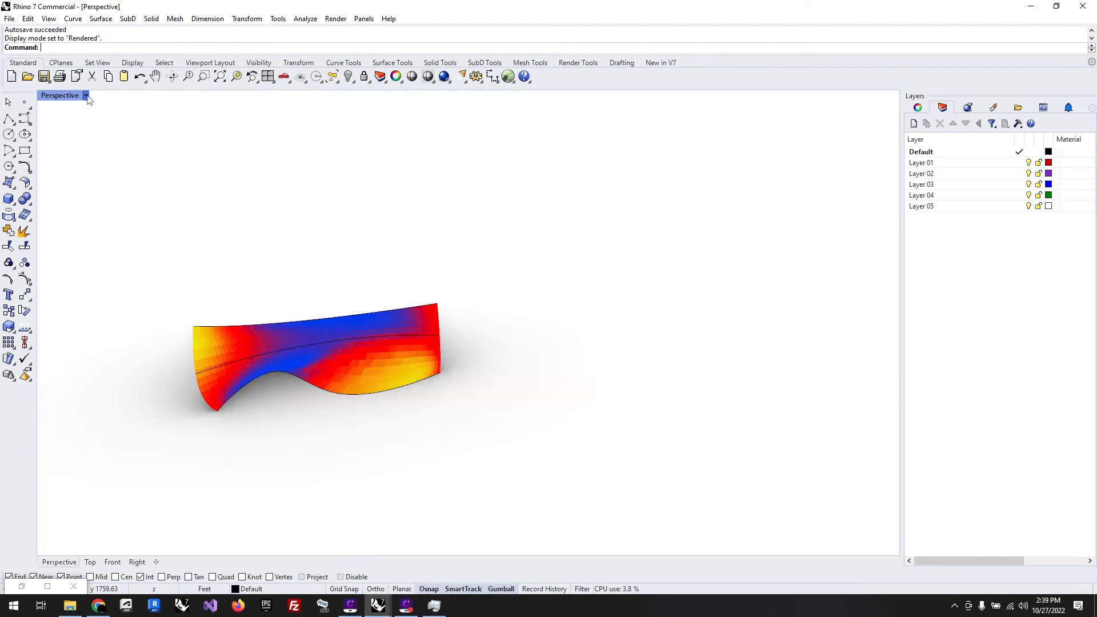
{"action": "left_click", "coordinate": [85, 95]}
{"action": "left_click", "coordinate": [77, 151]}
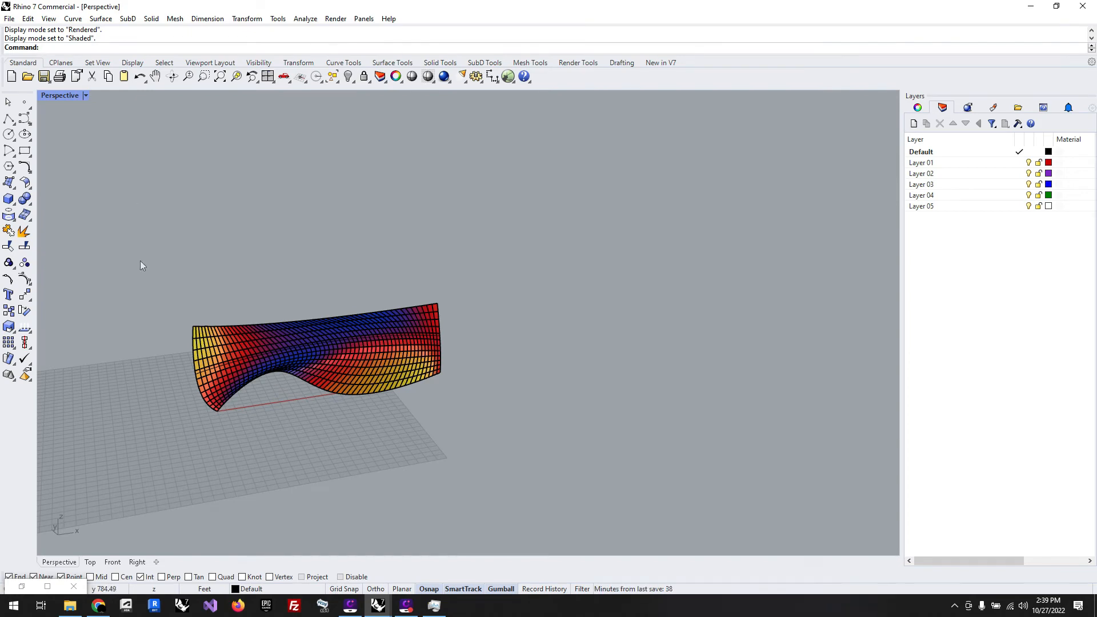
Step: Inspect the baked radiation mesh in the Perspective viewport and select it
{"action": "right_click_drag", "start_coordinate": [432, 429], "coordinate": [502, 404]}
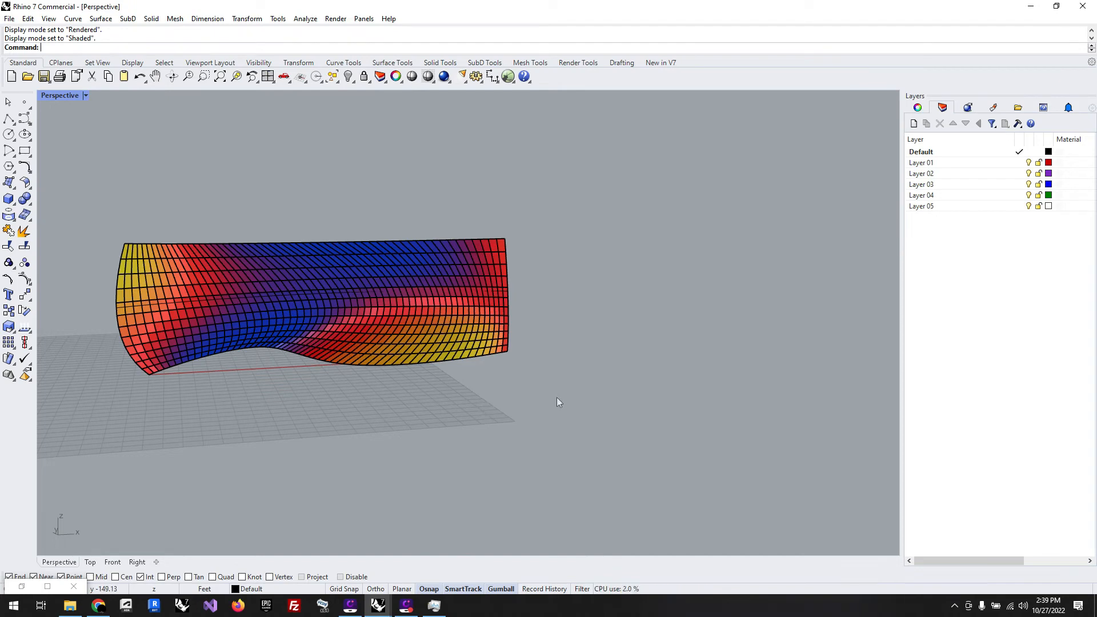
{"action": "left_click_drag", "start_coordinate": [556, 396], "coordinate": [147, 265]}
{"action": "left_click", "coordinate": [415, 364]}
{"action": "left_click", "coordinate": [415, 356]}
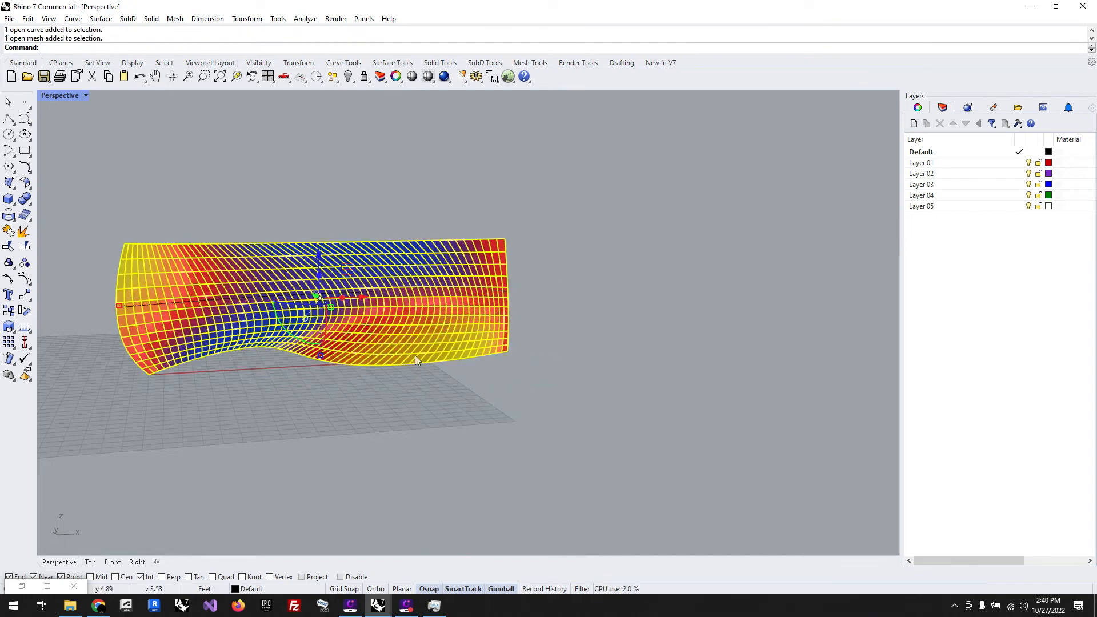
Step: Delete the baked radiation mesh from the Rhino model, keeping the three base curves
{"action": "left_click", "coordinate": [506, 351]}
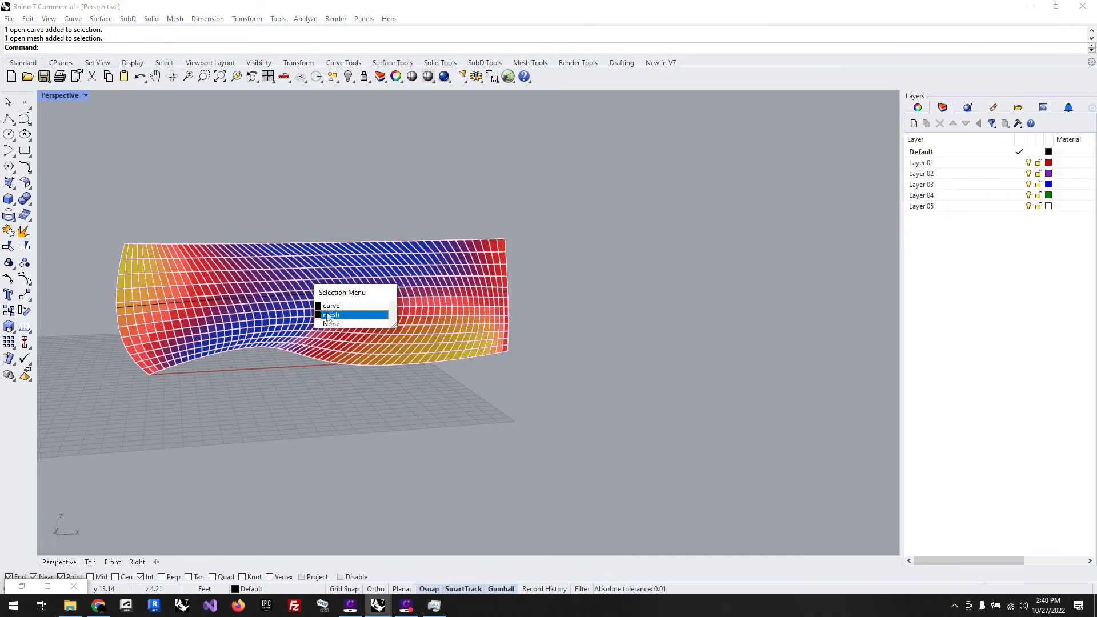
{"action": "left_click", "coordinate": [543, 401]}
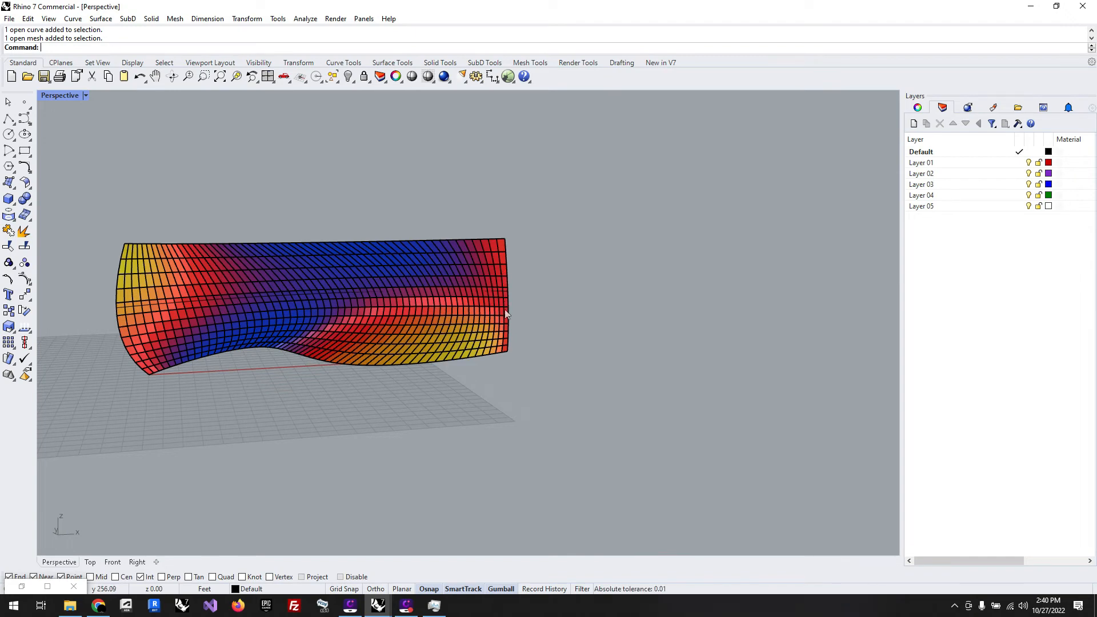
{"action": "left_click_drag", "start_coordinate": [629, 446], "coordinate": [83, 197]}
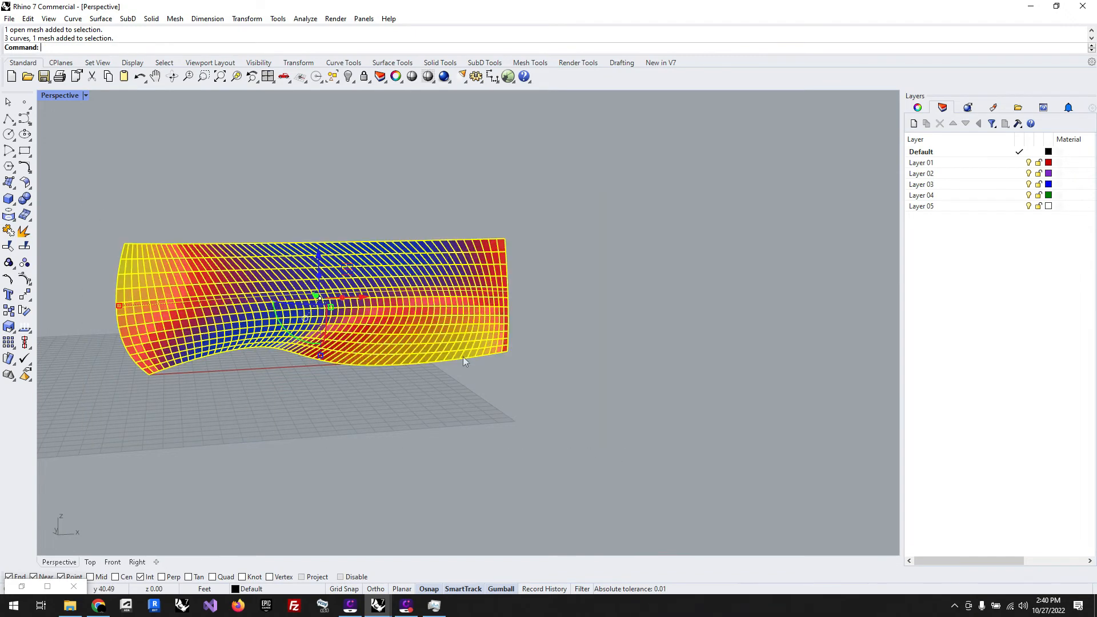
{"action": "left_click", "coordinate": [527, 362]}
{"action": "left_click", "coordinate": [444, 324]}
{"action": "key", "text": "Delete"}
{"action": "key", "text": "Delete"}
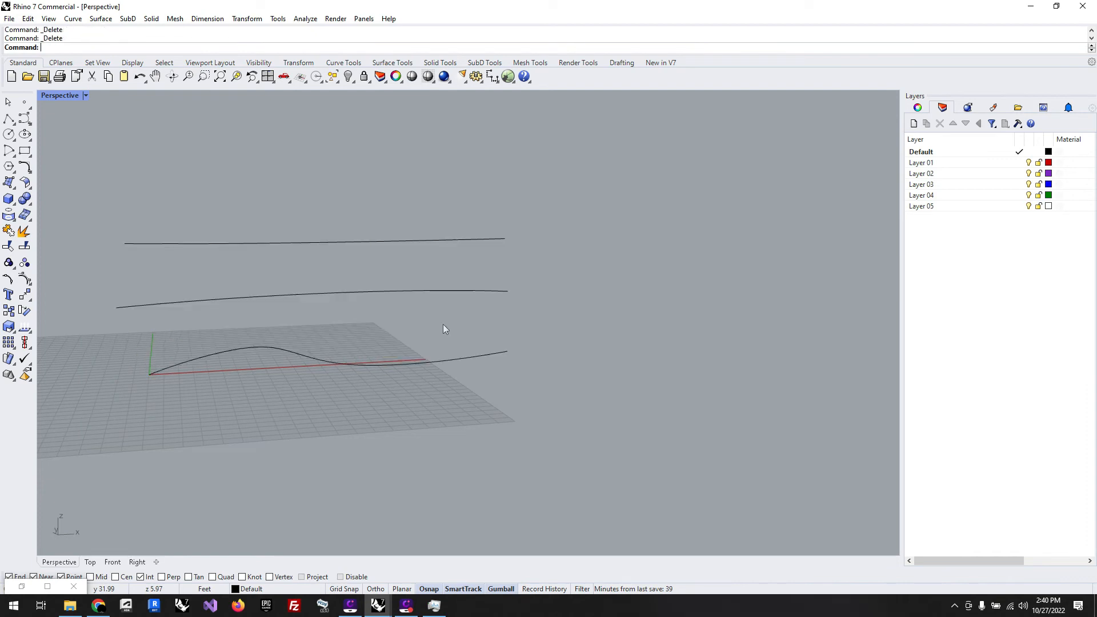
Step: Restore Grasshopper and move the whole cluster of Ladybug radiation components lower on the canvas, away from the main definition
{"action": "left_click", "coordinate": [21, 586]}
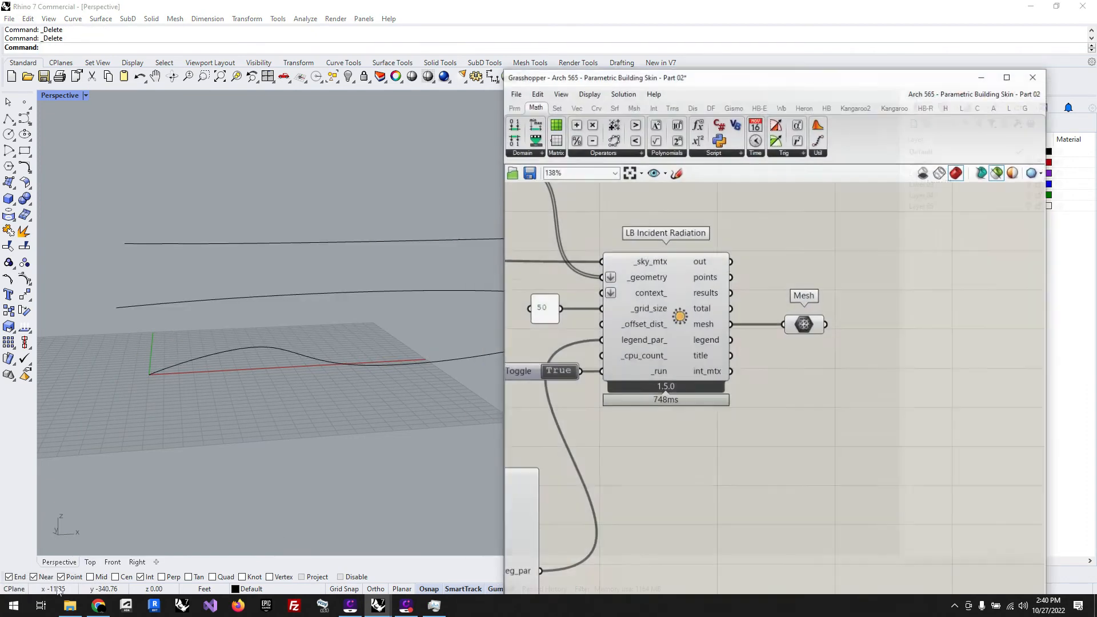
{"action": "scroll", "coordinate": [782, 368], "scroll_direction": "down", "scroll_amount": 6}
{"action": "scroll", "coordinate": [814, 382], "scroll_direction": "down", "scroll_amount": 3}
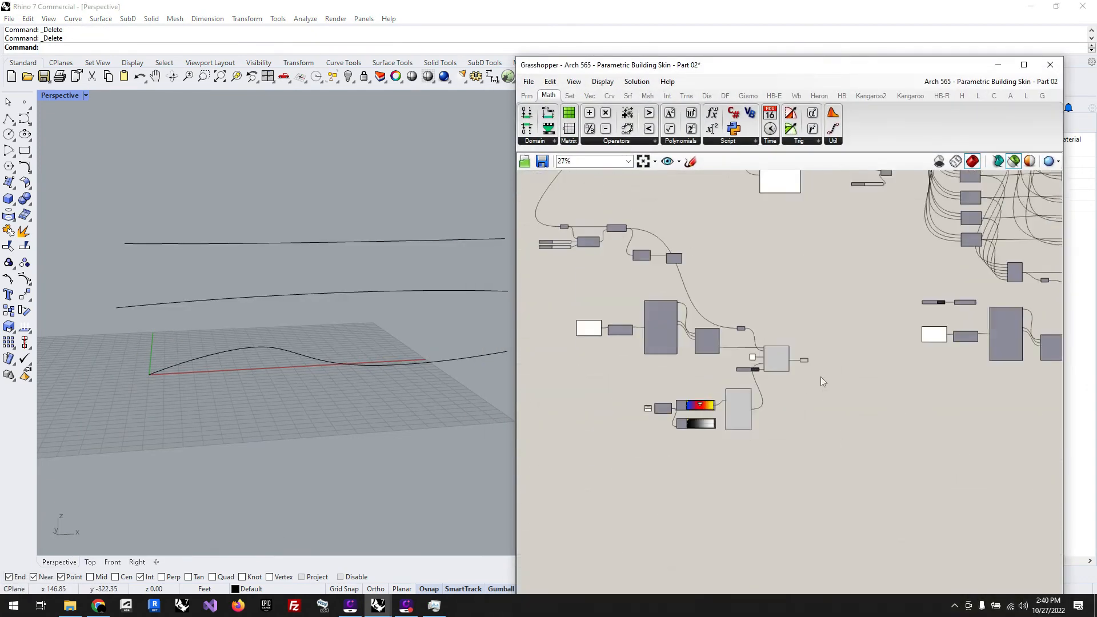
{"action": "scroll", "coordinate": [752, 290], "scroll_direction": "down", "scroll_amount": 3}
{"action": "left_click_drag", "start_coordinate": [799, 402], "coordinate": [623, 267]}
{"action": "left_click_drag", "start_coordinate": [722, 334], "coordinate": [738, 509]}
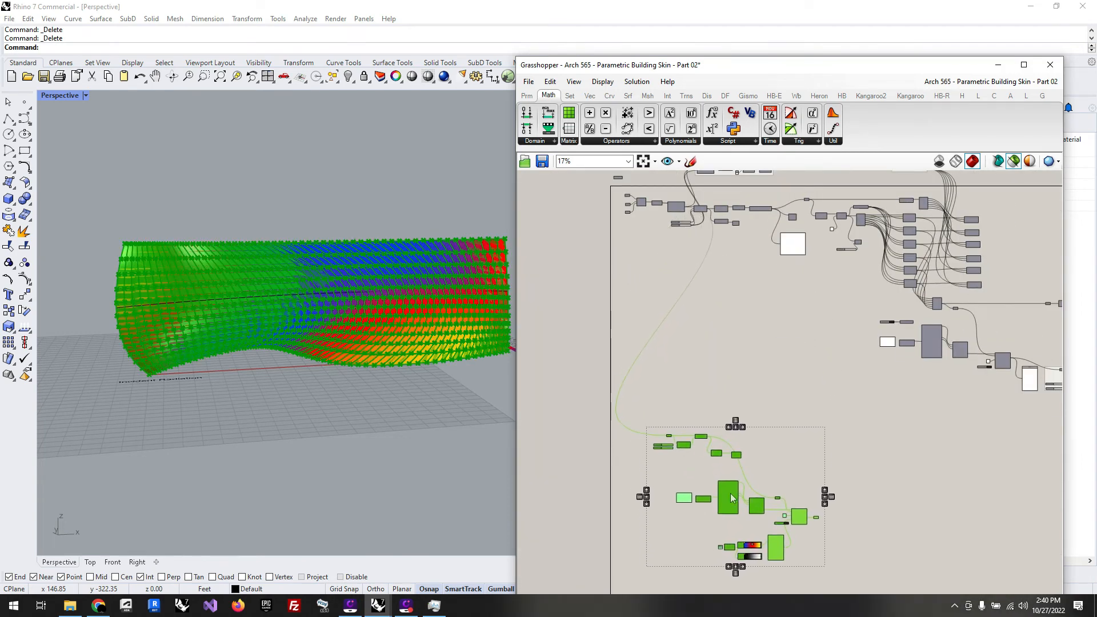
{"action": "left_click", "coordinate": [683, 468]}
Step: Examine the edge curves output by the List Item component after Deconstruct Brep, previewing only the selected component
{"action": "scroll", "coordinate": [668, 445], "scroll_direction": "up", "scroll_amount": 2}
{"action": "scroll", "coordinate": [686, 449], "scroll_direction": "down", "scroll_amount": 2}
{"action": "scroll", "coordinate": [807, 499], "scroll_direction": "up", "scroll_amount": 5}
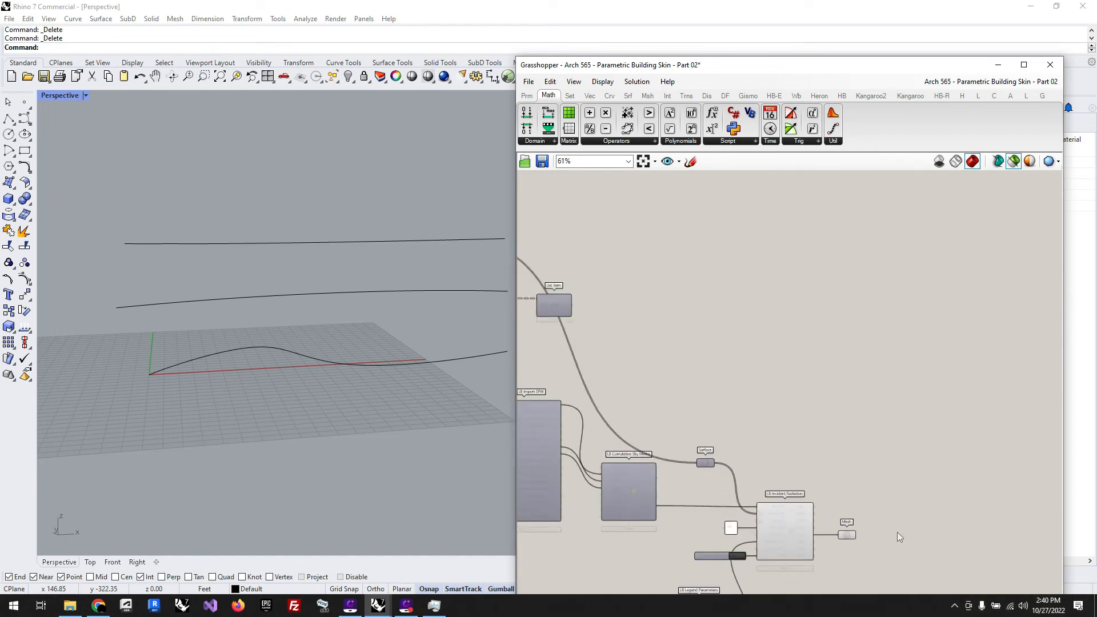
{"action": "left_click", "coordinate": [1014, 162]}
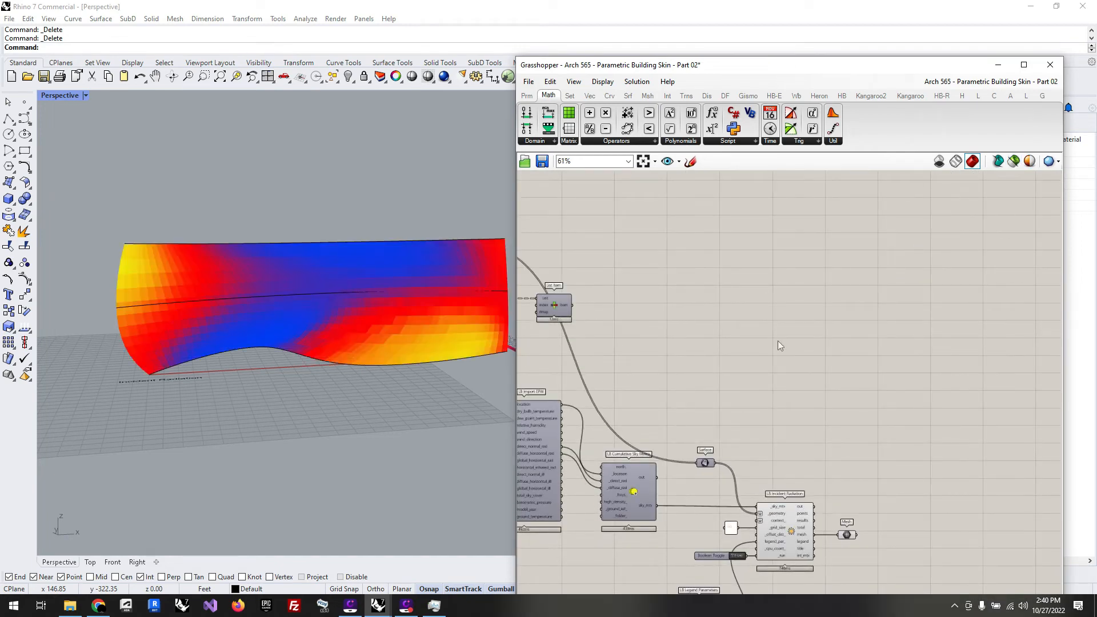
{"action": "scroll", "coordinate": [715, 337], "scroll_direction": "down", "scroll_amount": 3}
{"action": "scroll", "coordinate": [612, 325], "scroll_direction": "up", "scroll_amount": 4}
{"action": "left_click", "coordinate": [650, 305]}
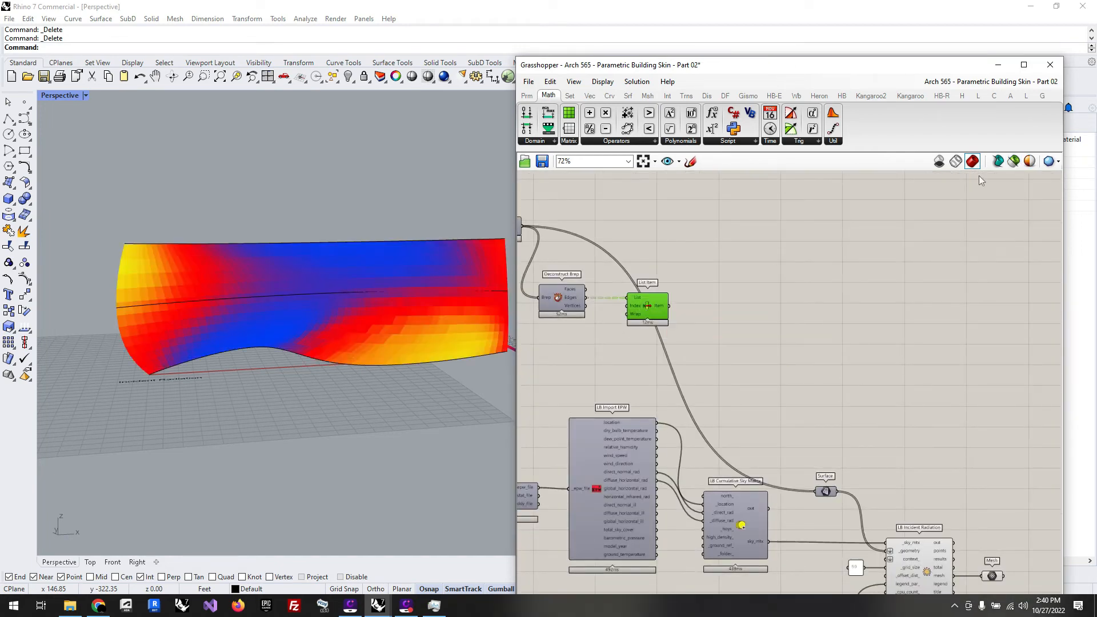
{"action": "left_click", "coordinate": [1014, 162]}
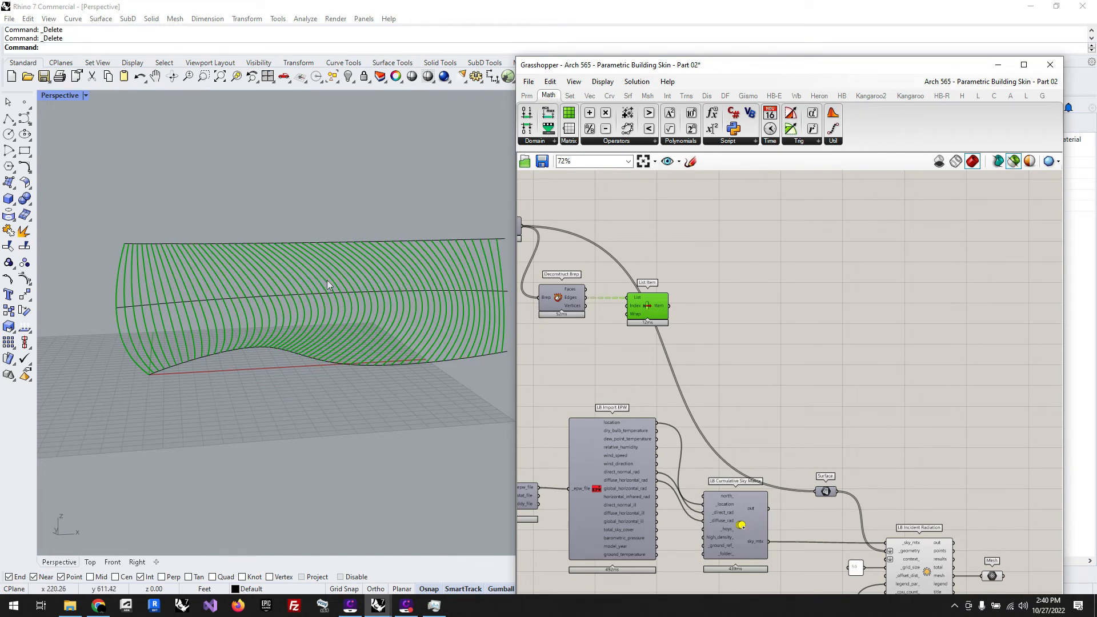
{"action": "left_click", "coordinate": [778, 319]}
{"action": "mouse_move", "coordinate": [658, 311]}
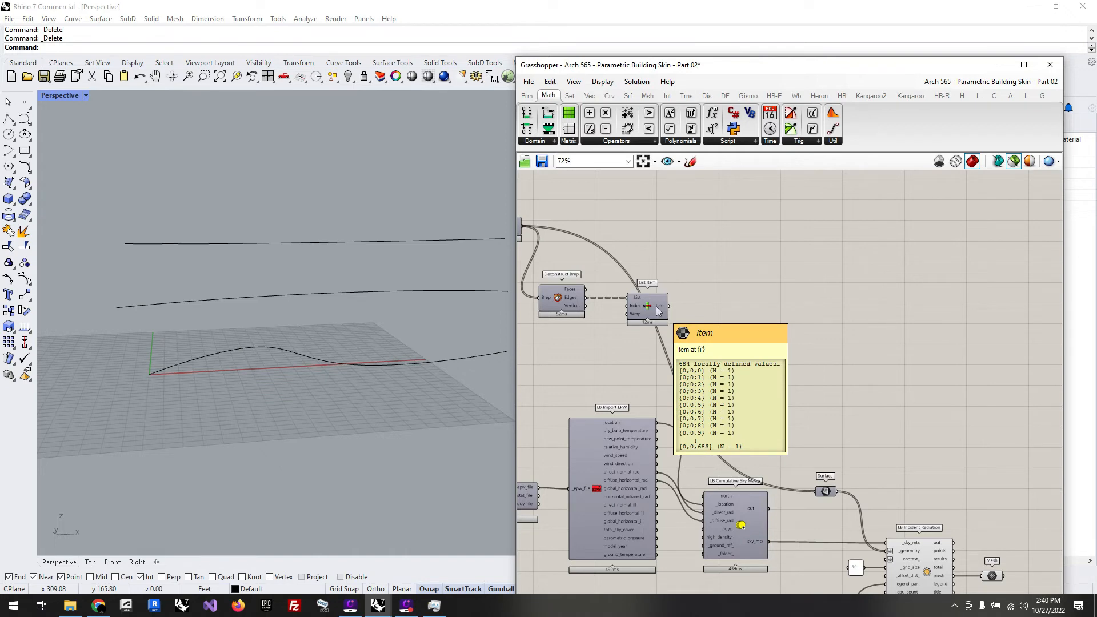
Step: Connect a temporary Panel to the results output of LB Incident Radiation to read the values, and remove it
{"action": "scroll", "coordinate": [631, 229], "scroll_direction": "down", "scroll_amount": 3}
{"action": "scroll", "coordinate": [795, 411], "scroll_direction": "up", "scroll_amount": 5}
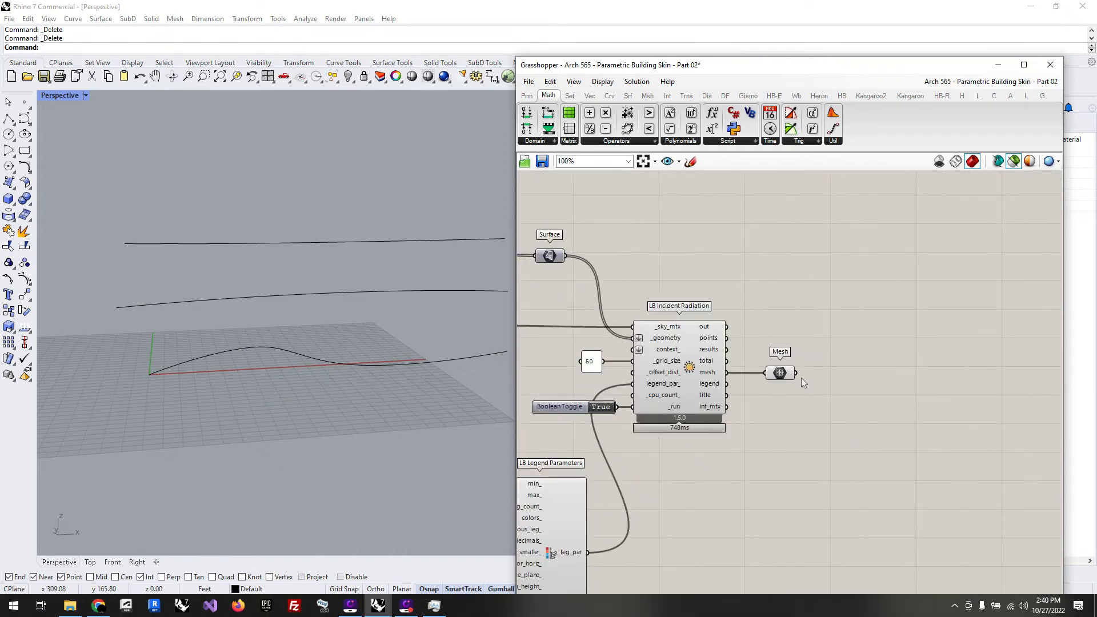
{"action": "double_click", "coordinate": [791, 312]}
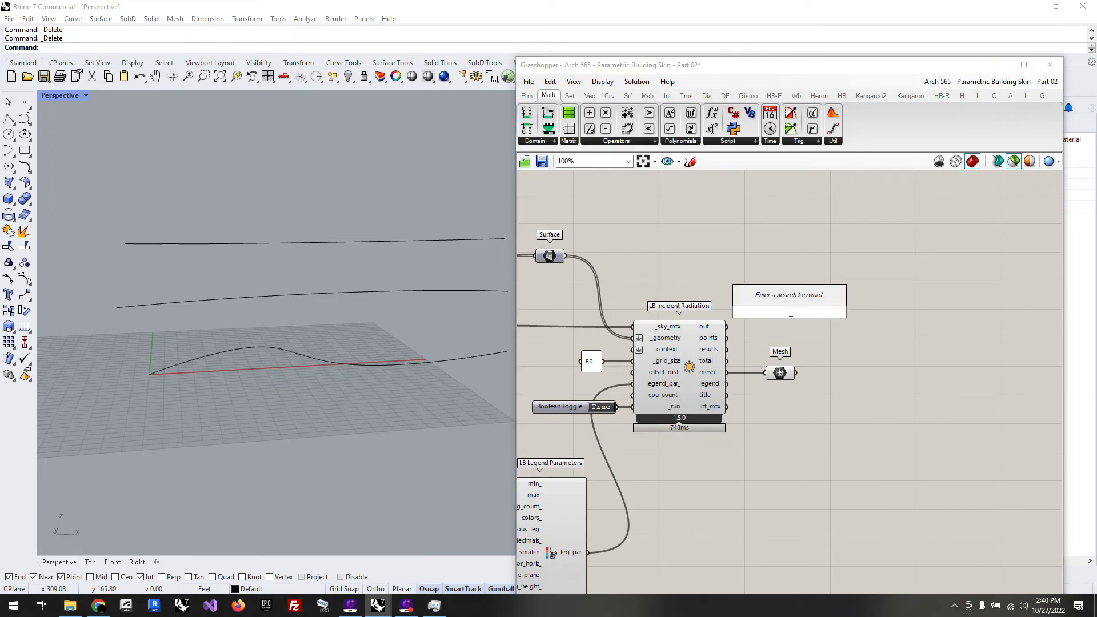
{"action": "type", "text": "panel"}
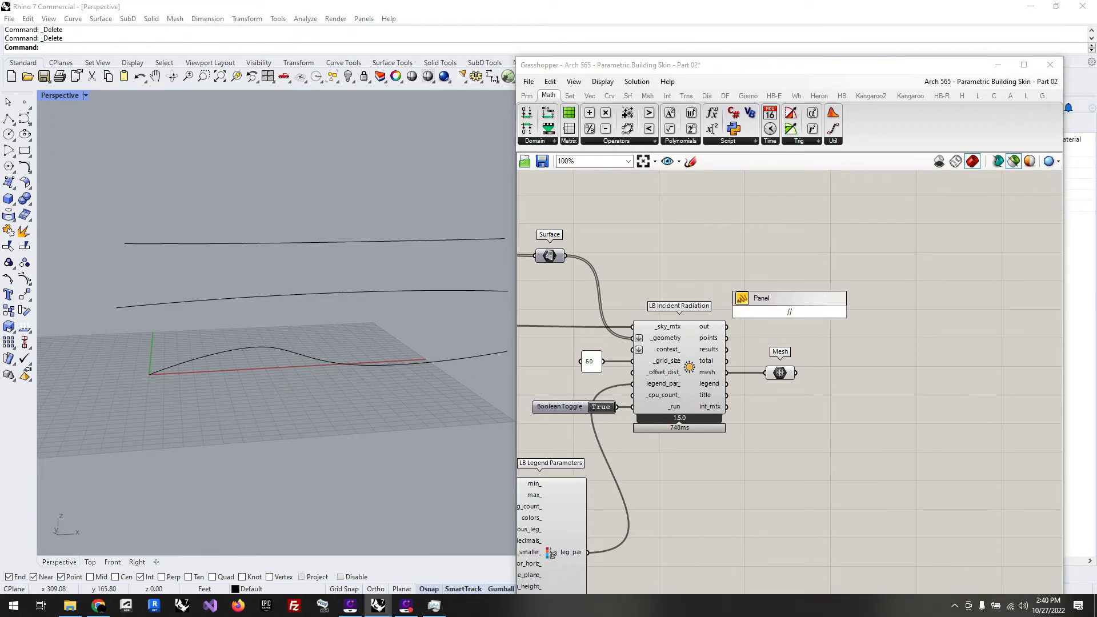
{"action": "key", "text": "Return"}
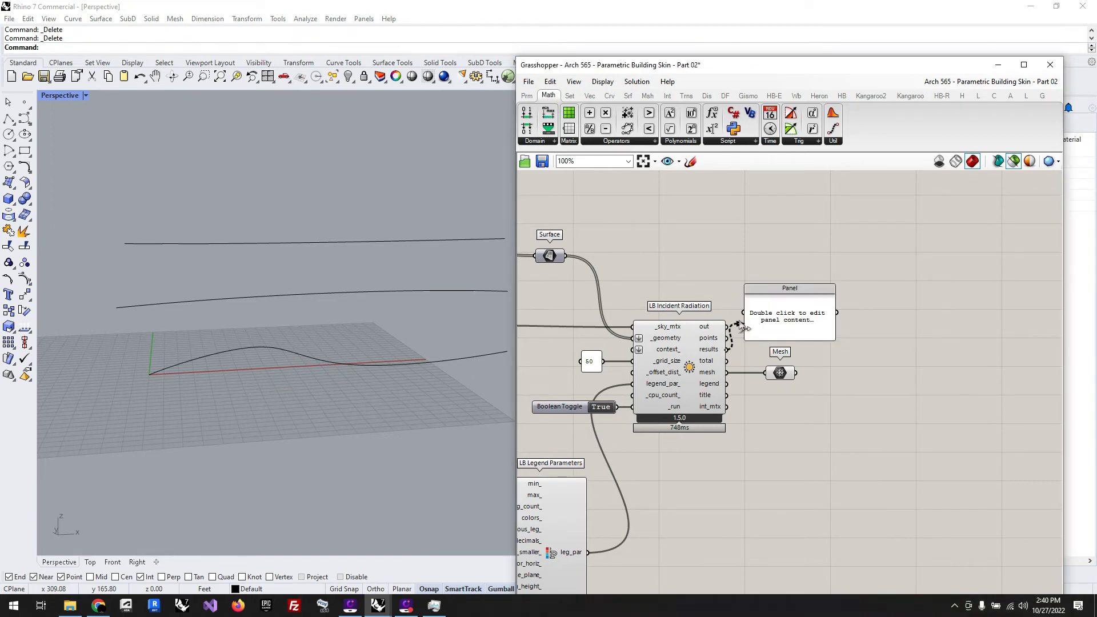
{"action": "left_click_drag", "start_coordinate": [727, 349], "coordinate": [743, 312]}
{"action": "left_click", "coordinate": [804, 316]}
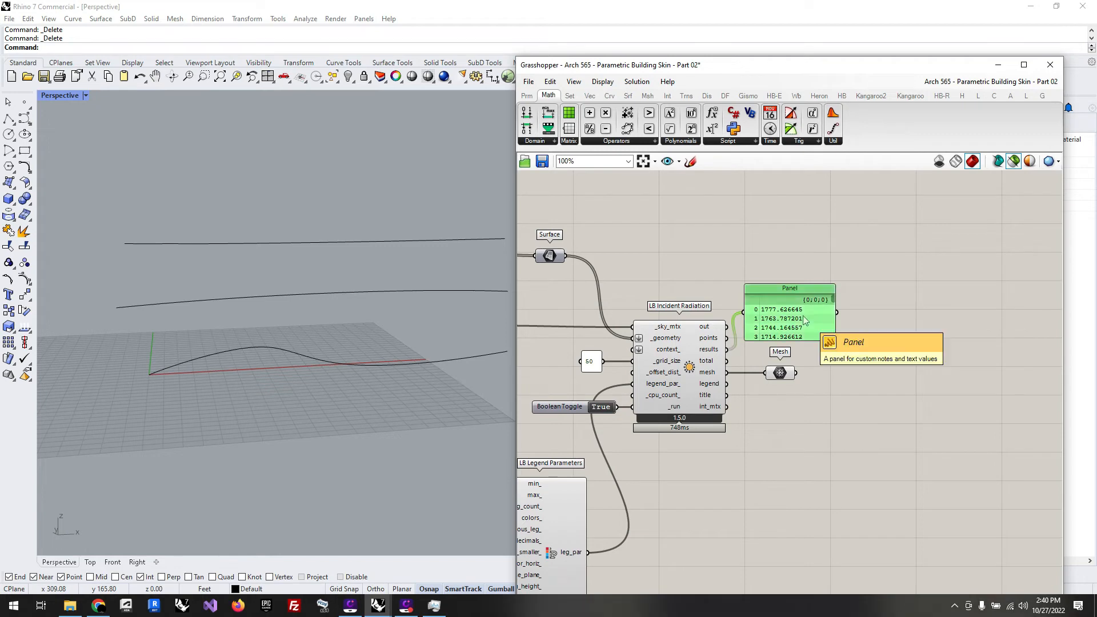
{"action": "key", "text": "Delete"}
Step: Connect a temporary Param Viewer to the results output of LB Incident Radiation to check its data structure, and remove it
{"action": "double_click", "coordinate": [804, 315]}
{"action": "type", "text": "par"}
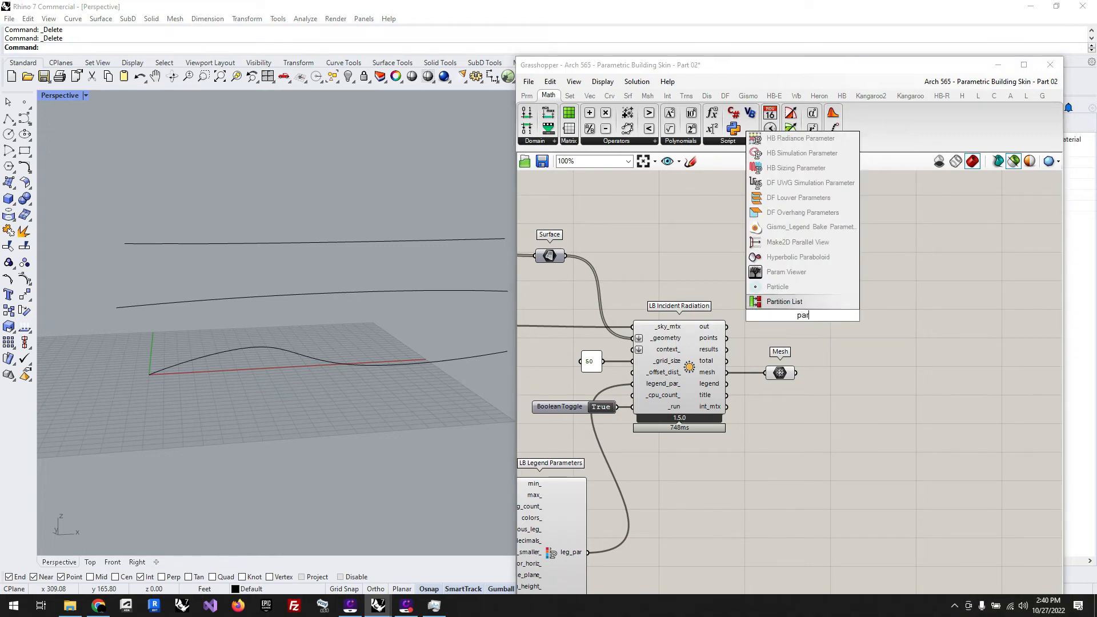
{"action": "left_click", "coordinate": [787, 273]}
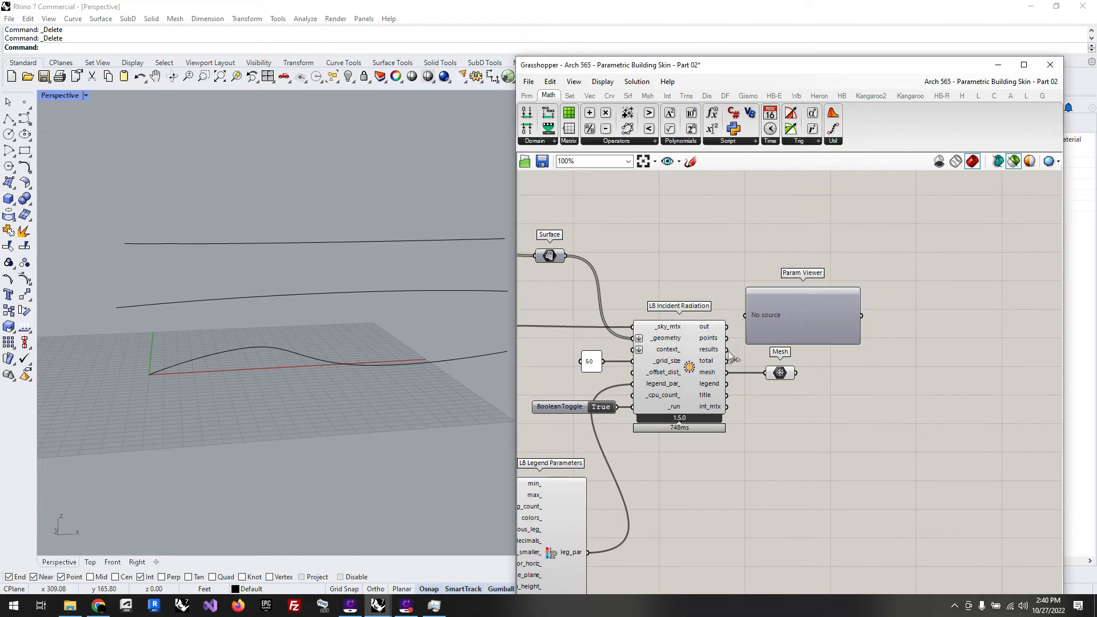
{"action": "left_click_drag", "start_coordinate": [727, 350], "coordinate": [745, 315]}
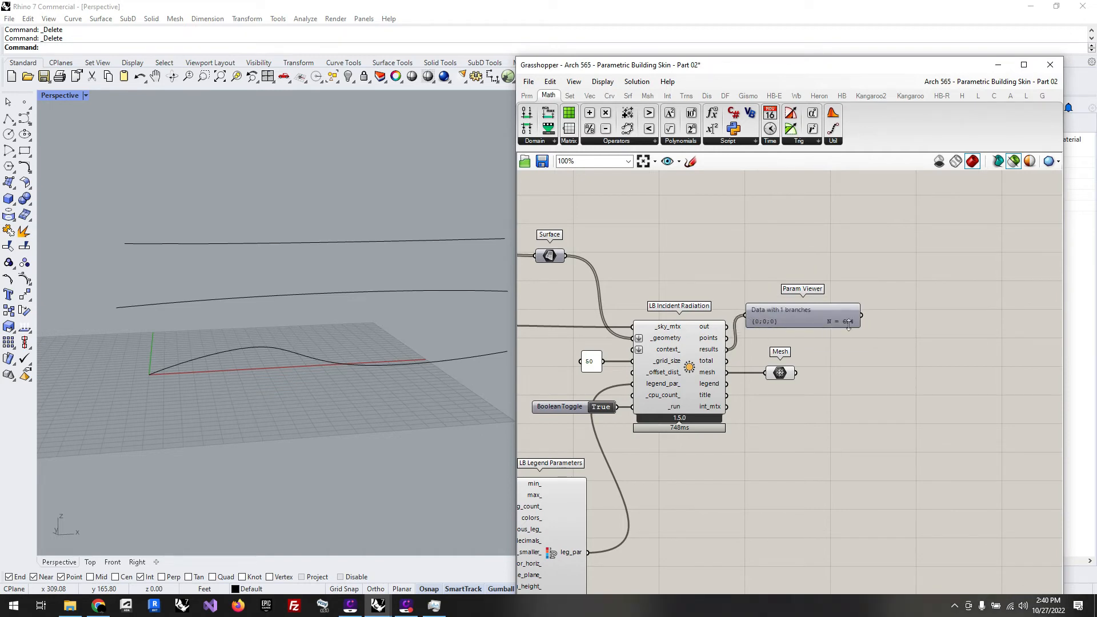
{"action": "left_click_drag", "start_coordinate": [849, 324], "coordinate": [883, 316]}
{"action": "left_click", "coordinate": [913, 374]}
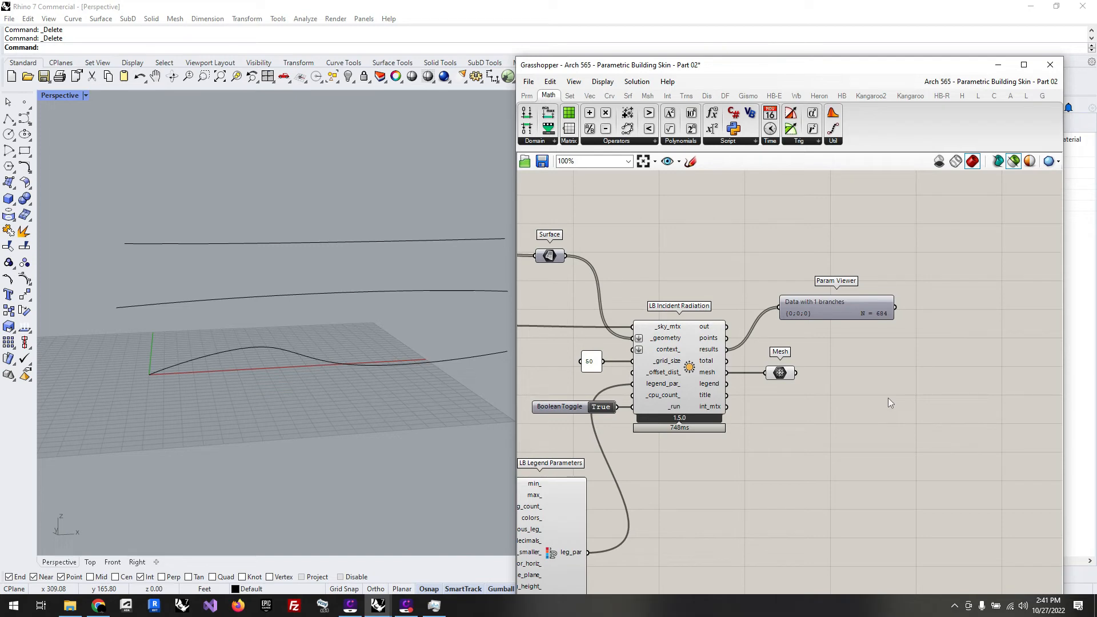
{"action": "left_click", "coordinate": [831, 308]}
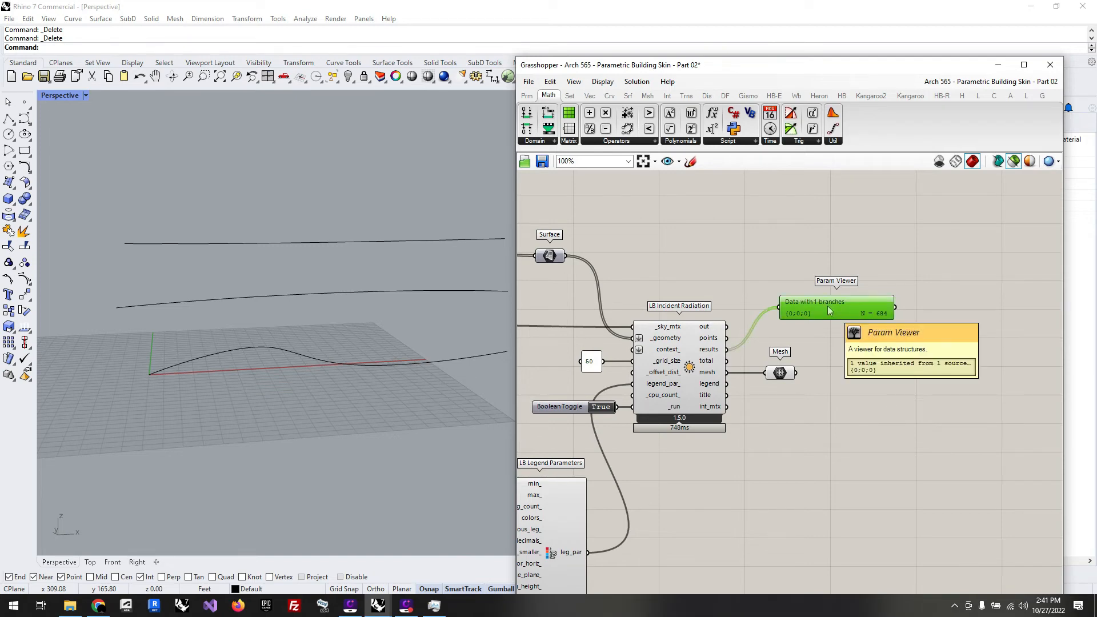
{"action": "key", "text": "Delete"}
Step: Add a Point On Curve component at 0.500 beside List Item, feed it the item output, and preview both together
{"action": "scroll", "coordinate": [883, 390], "scroll_direction": "down", "scroll_amount": 5}
{"action": "scroll", "coordinate": [744, 270], "scroll_direction": "up", "scroll_amount": 2}
{"action": "scroll", "coordinate": [630, 227], "scroll_direction": "up", "scroll_amount": 4}
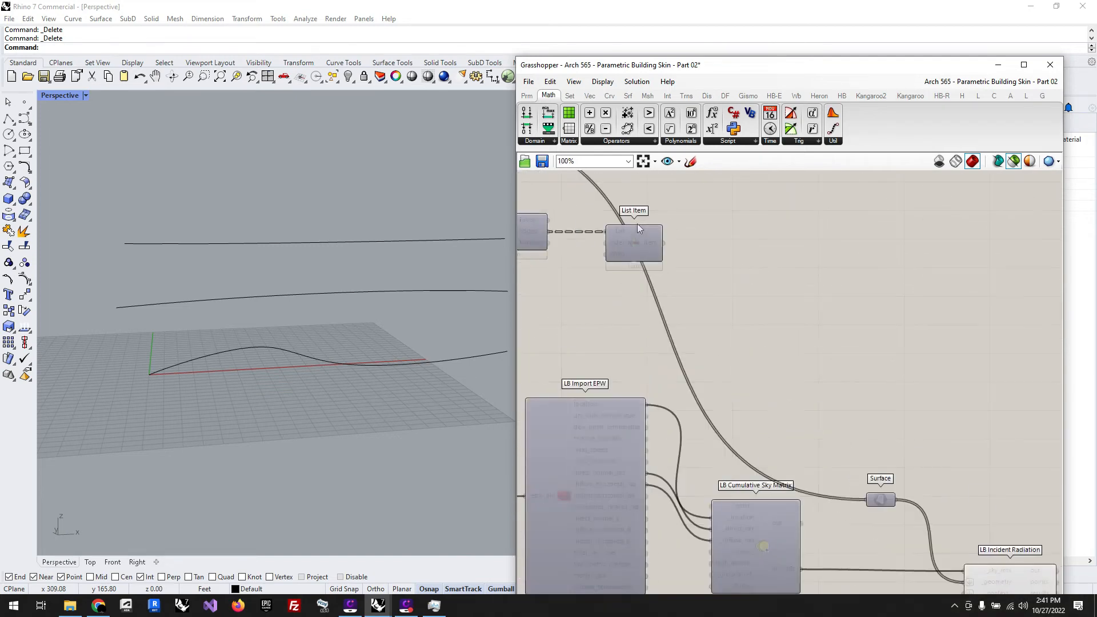
{"action": "left_click", "coordinate": [641, 244]}
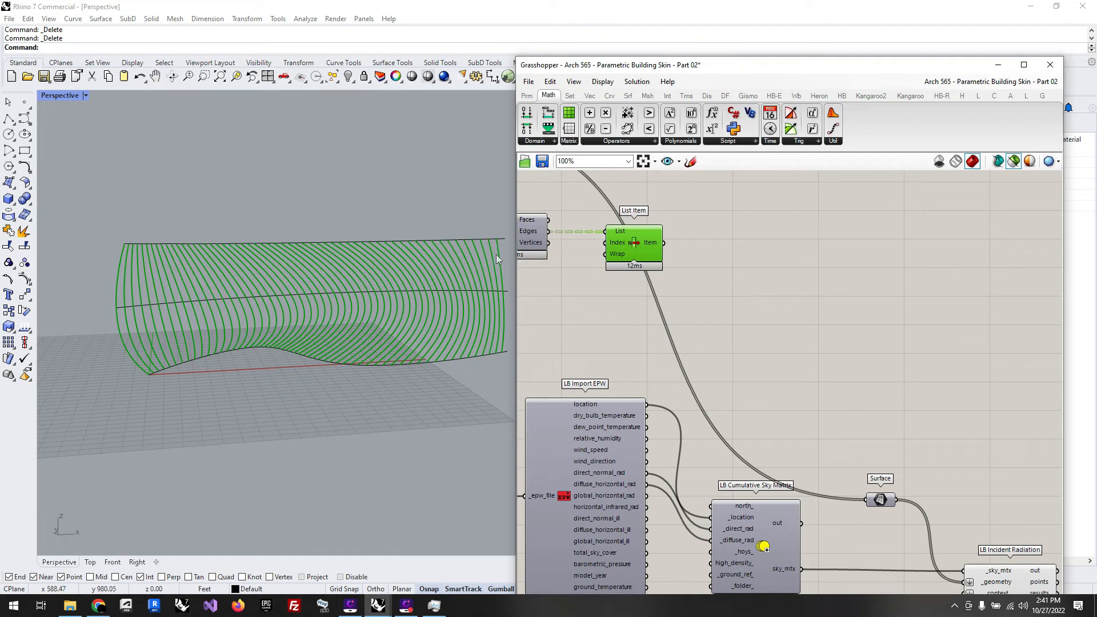
{"action": "double_click", "coordinate": [794, 263]}
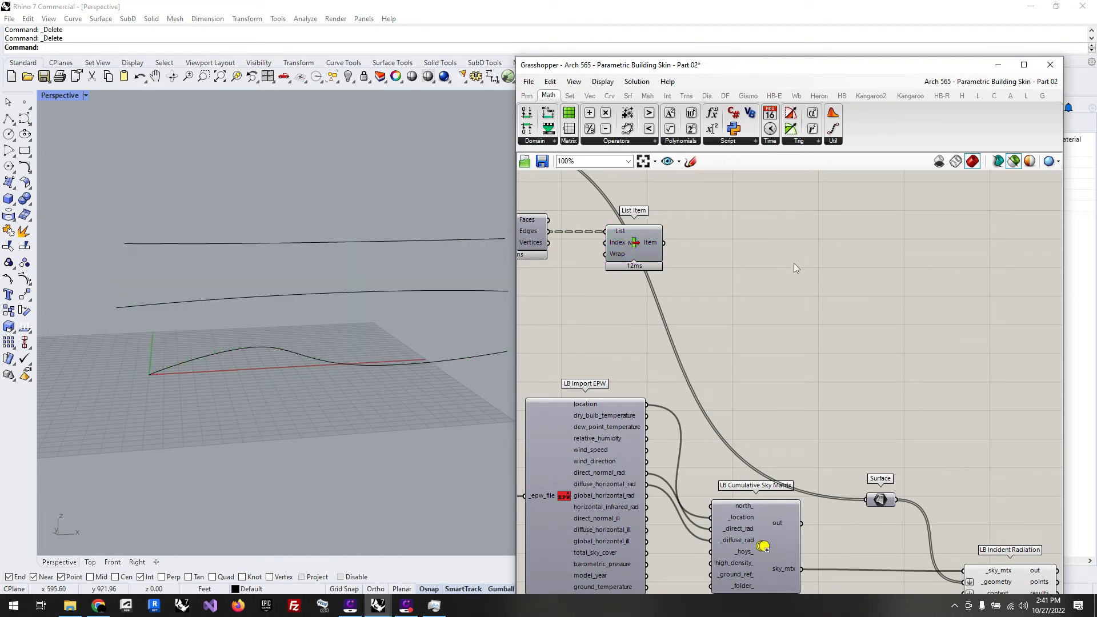
{"action": "type", "text": "poi"}
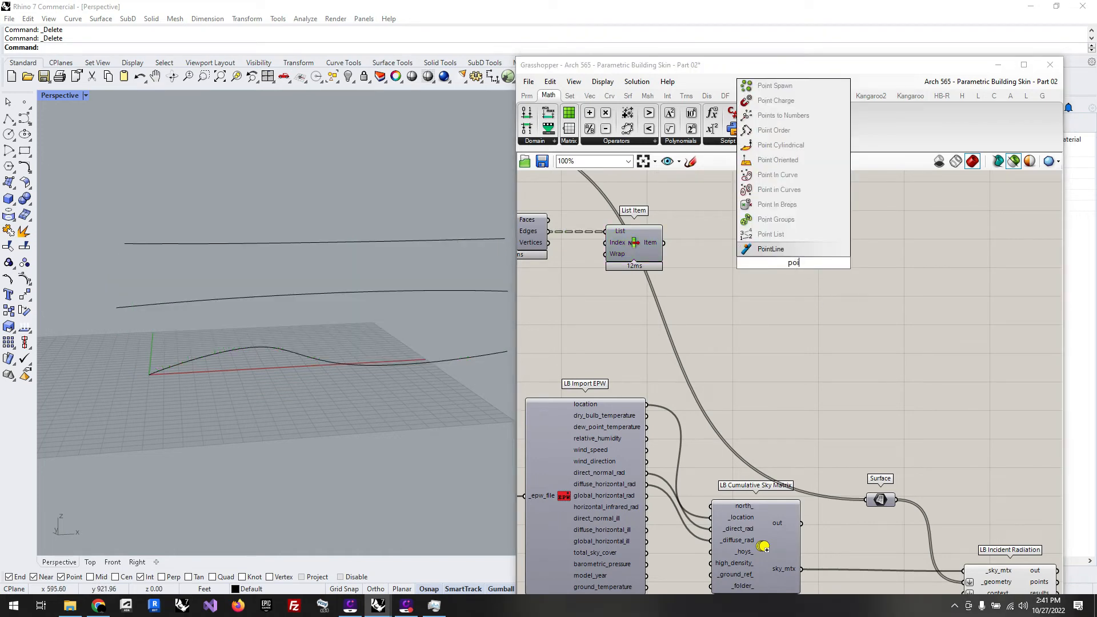
{"action": "type", "text": "nt on"}
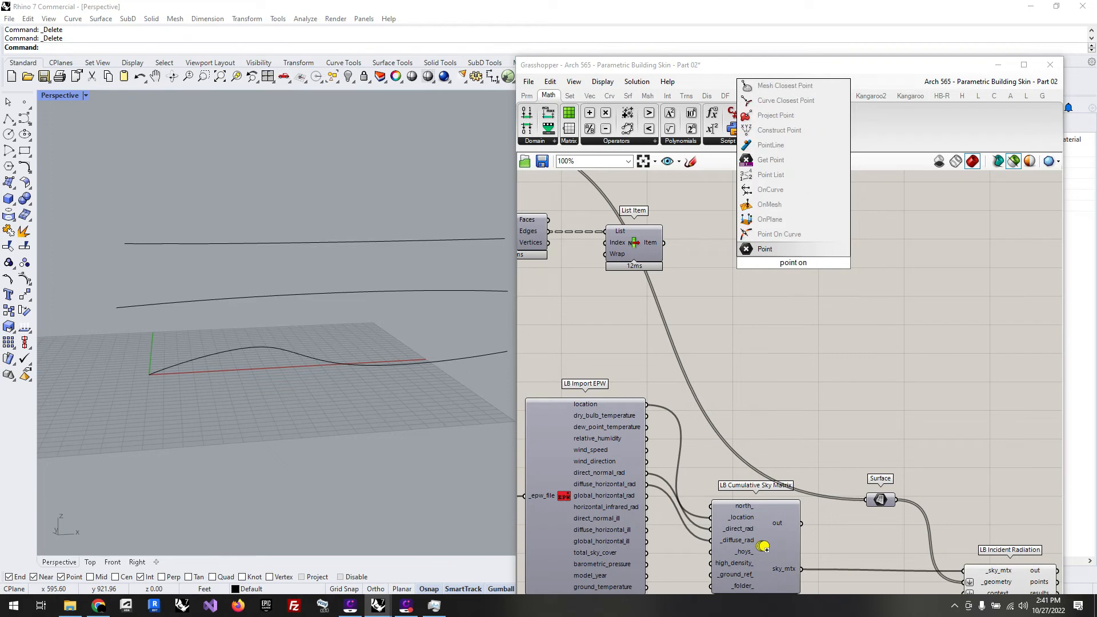
{"action": "left_click", "coordinate": [791, 240]}
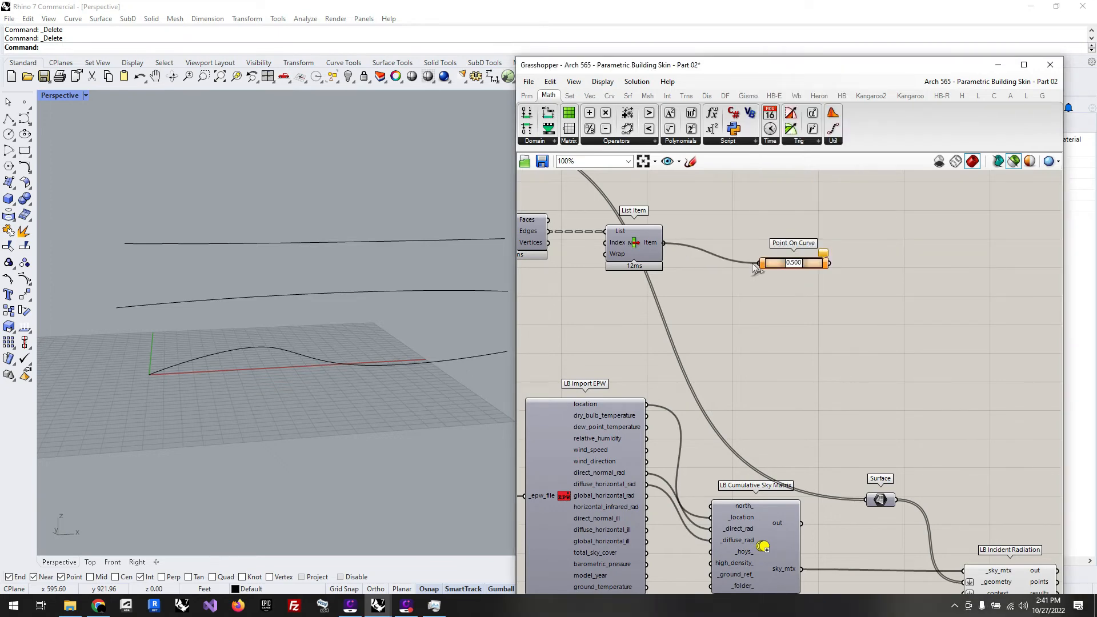
{"action": "left_click_drag", "start_coordinate": [776, 270], "coordinate": [703, 250]}
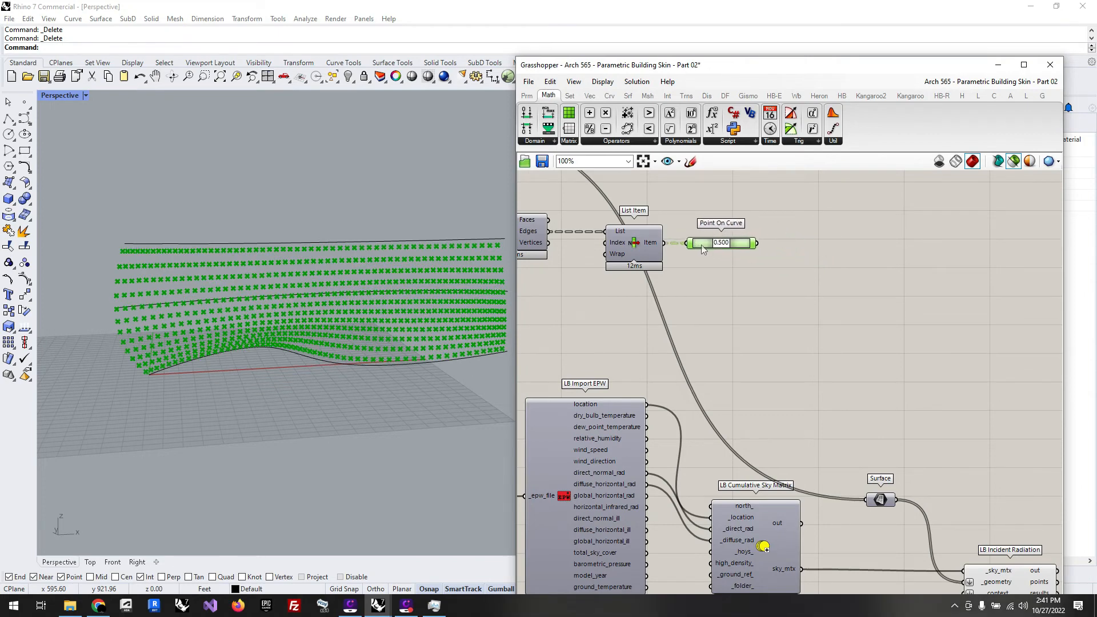
{"action": "left_click", "coordinate": [635, 243], "text": "shift"}
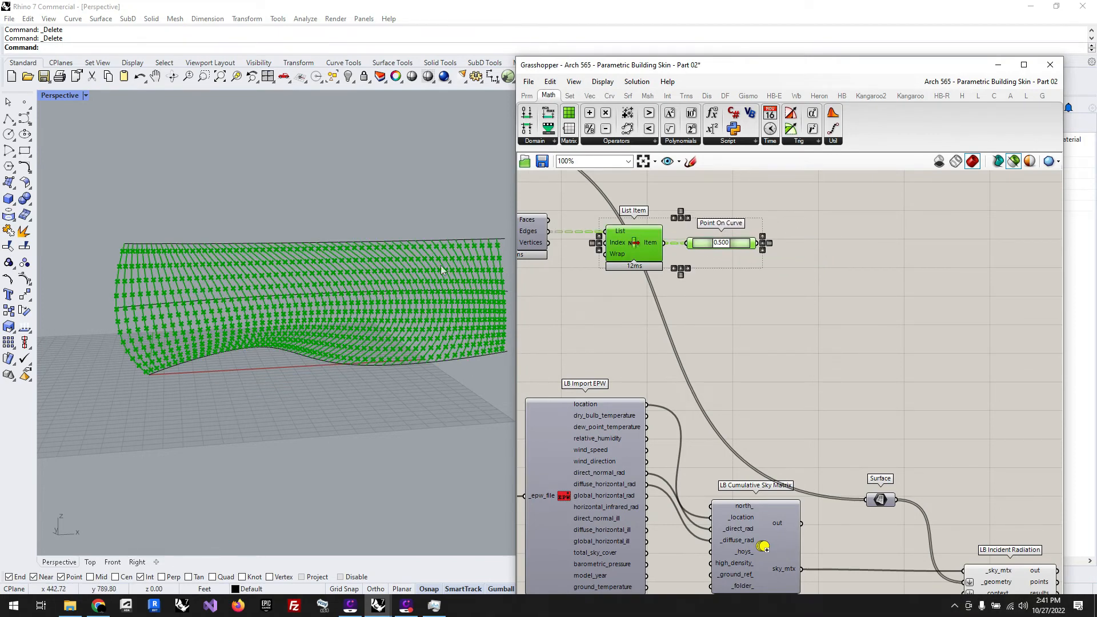
Step: Add a Move component beside Point On Curve and connect the curve points to its Geometry input
{"action": "double_click", "coordinate": [841, 333]}
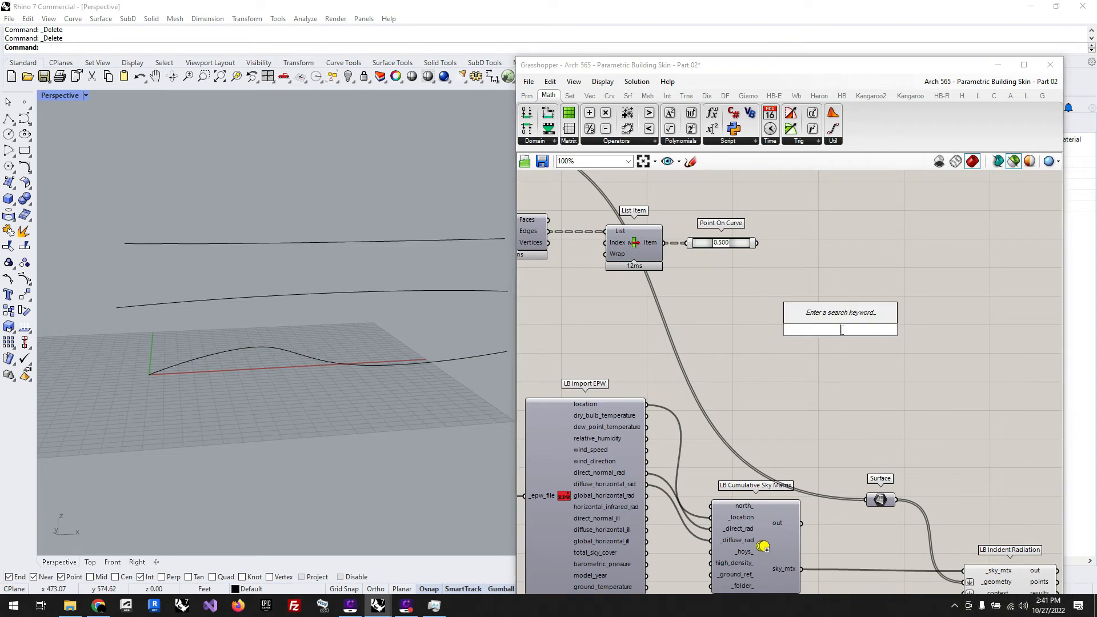
{"action": "type", "text": "move"}
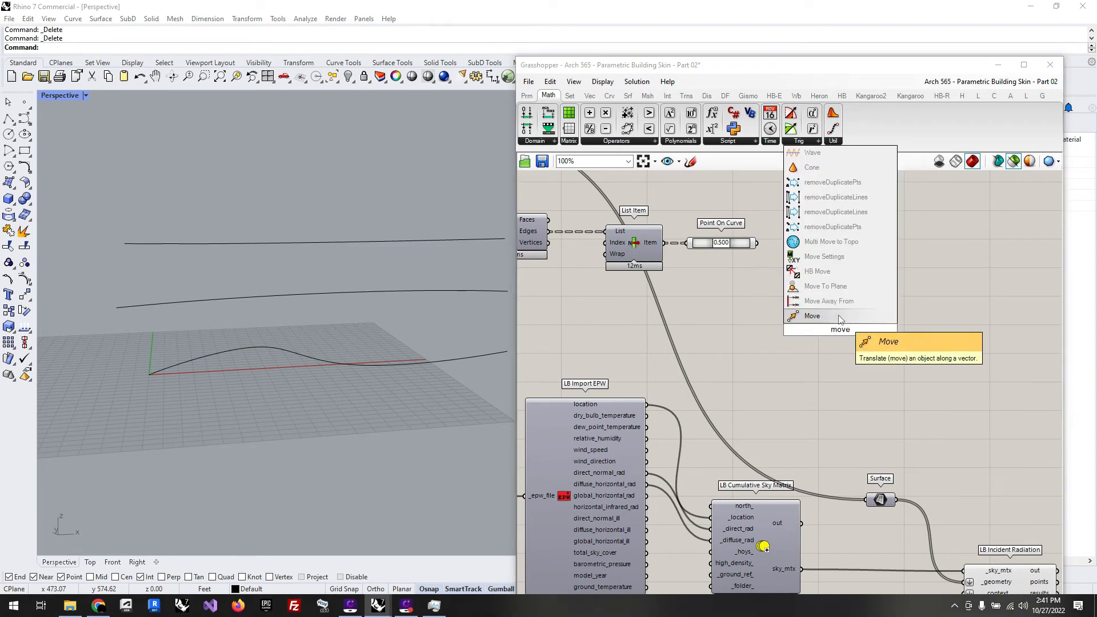
{"action": "key", "text": "Return"}
{"action": "left_click_drag", "start_coordinate": [831, 334], "coordinate": [847, 210]}
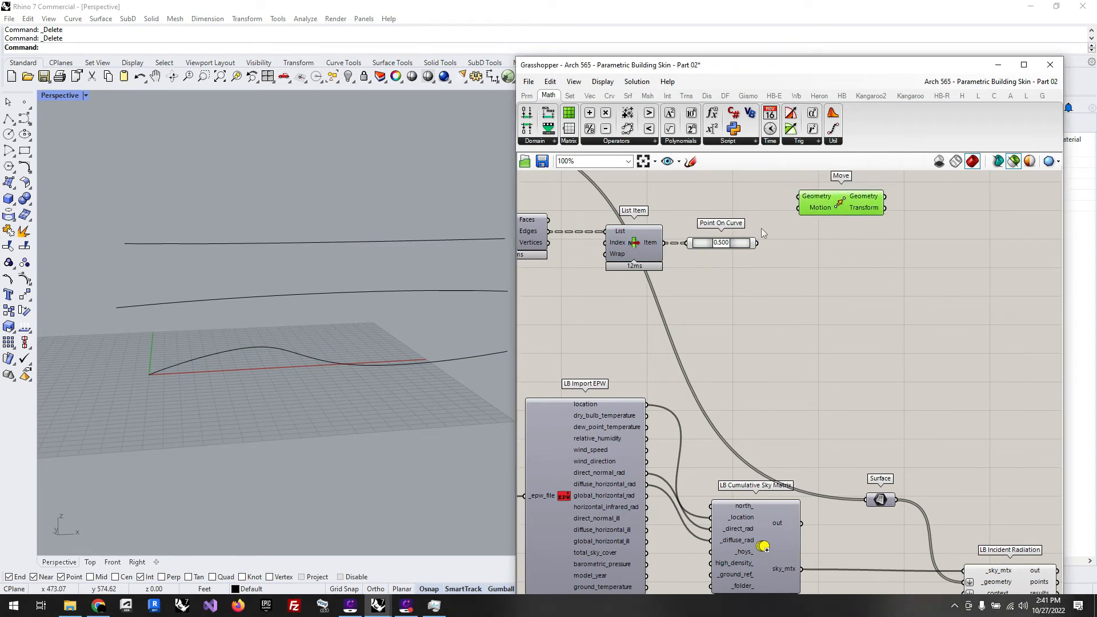
{"action": "left_click_drag", "start_coordinate": [759, 243], "coordinate": [799, 196]}
{"action": "left_click_drag", "start_coordinate": [817, 203], "coordinate": [840, 250]}
Step: Add a Unit Y vector component below the Point On Curve and Move components
{"action": "double_click", "coordinate": [781, 316]}
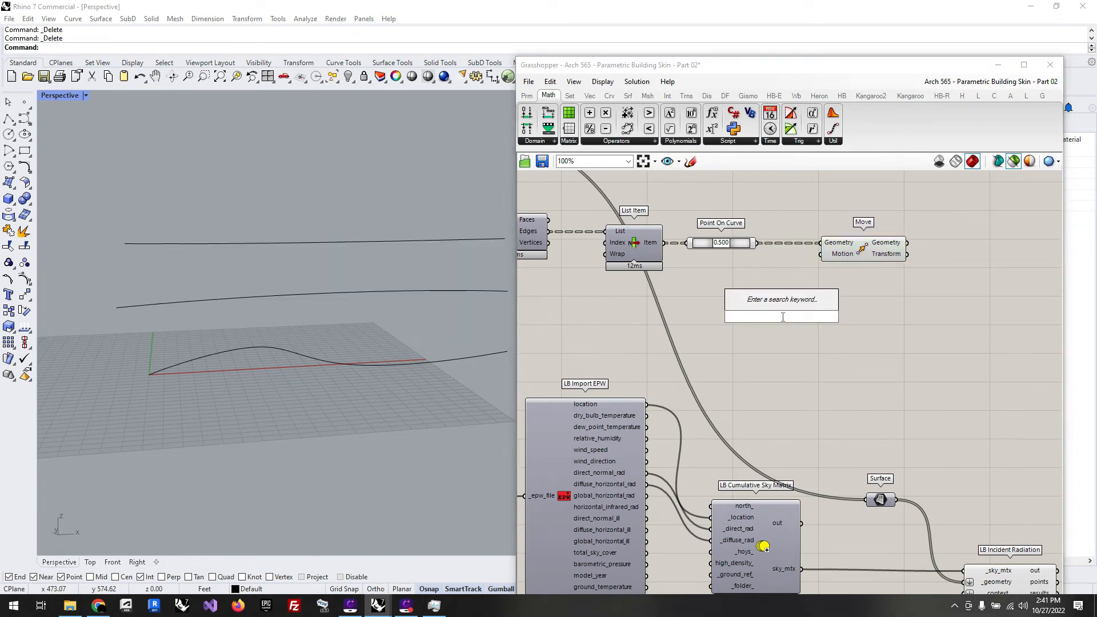
{"action": "type", "text": "y"}
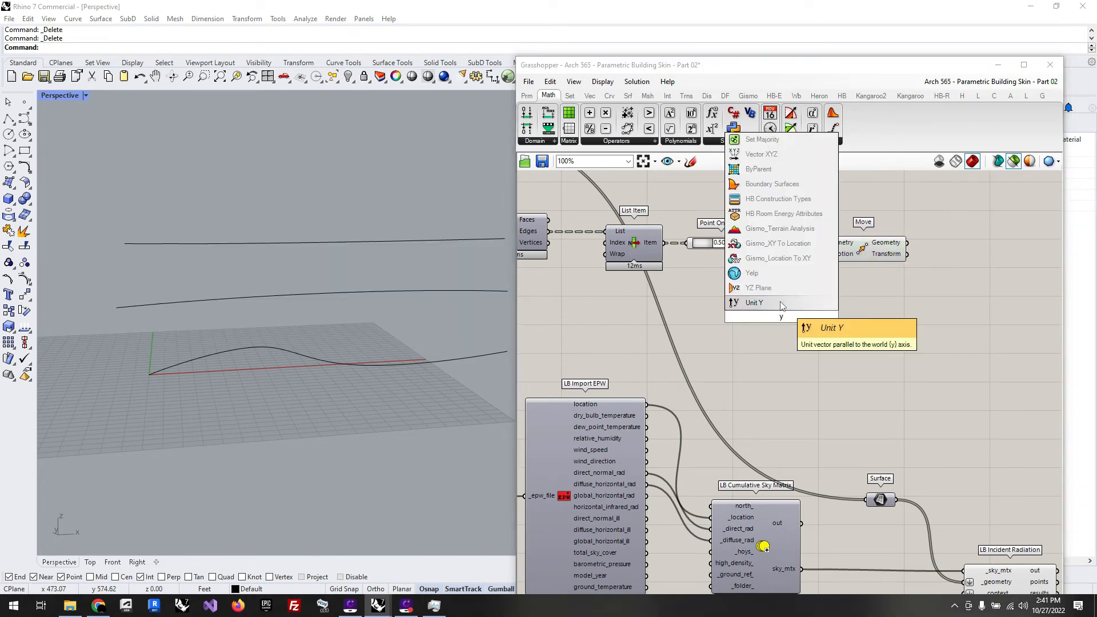
{"action": "key", "text": "Return"}
{"action": "left_click_drag", "start_coordinate": [821, 316], "coordinate": [856, 324]}
{"action": "double_click", "coordinate": [868, 325]}
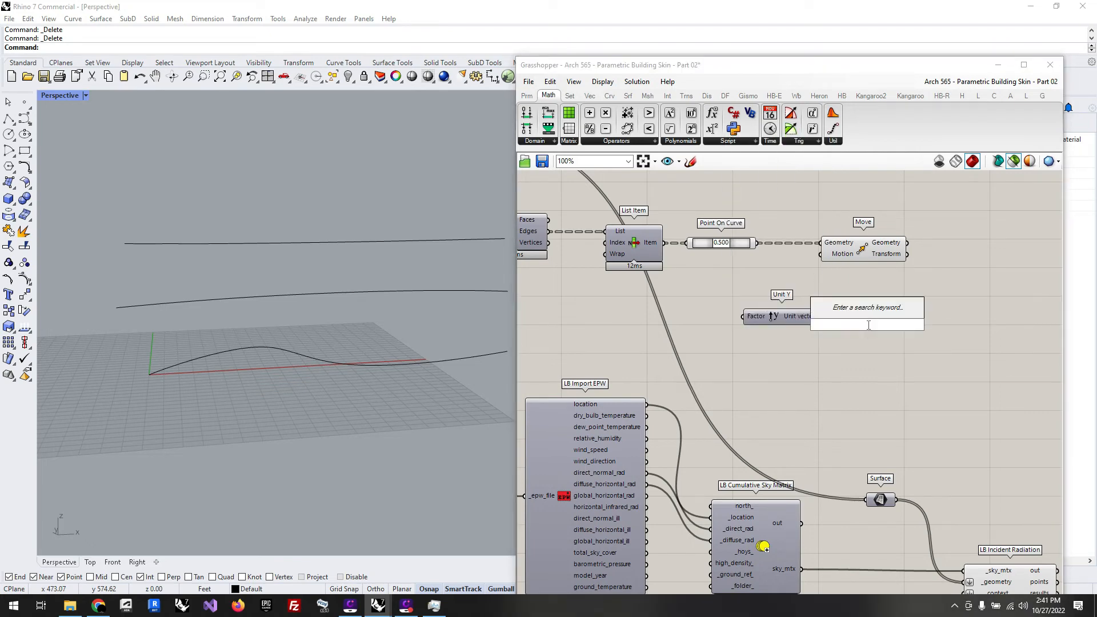
{"action": "type", "text": "am"}
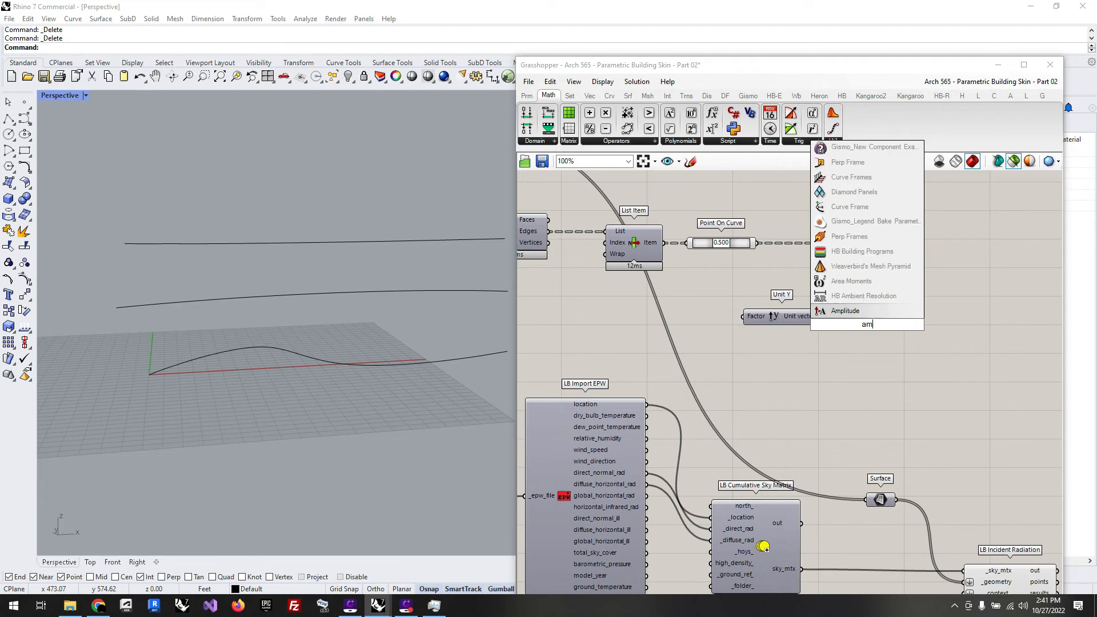
{"action": "key", "text": "BackSpace"}
{"action": "left_click", "coordinate": [795, 333]}
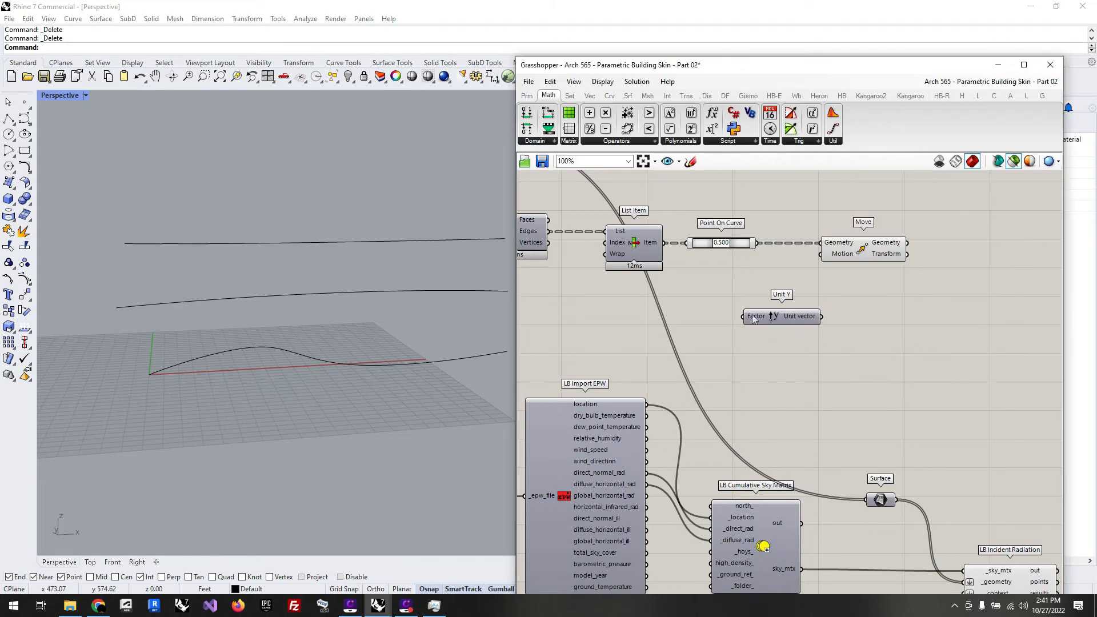
Step: Connect the Unit Y vector output to Move's Motion input and preview the moved points on the facade
{"action": "left_click_drag", "start_coordinate": [821, 316], "coordinate": [822, 256]}
{"action": "left_click_drag", "start_coordinate": [806, 320], "coordinate": [797, 300]}
{"action": "left_click", "coordinate": [863, 253]}
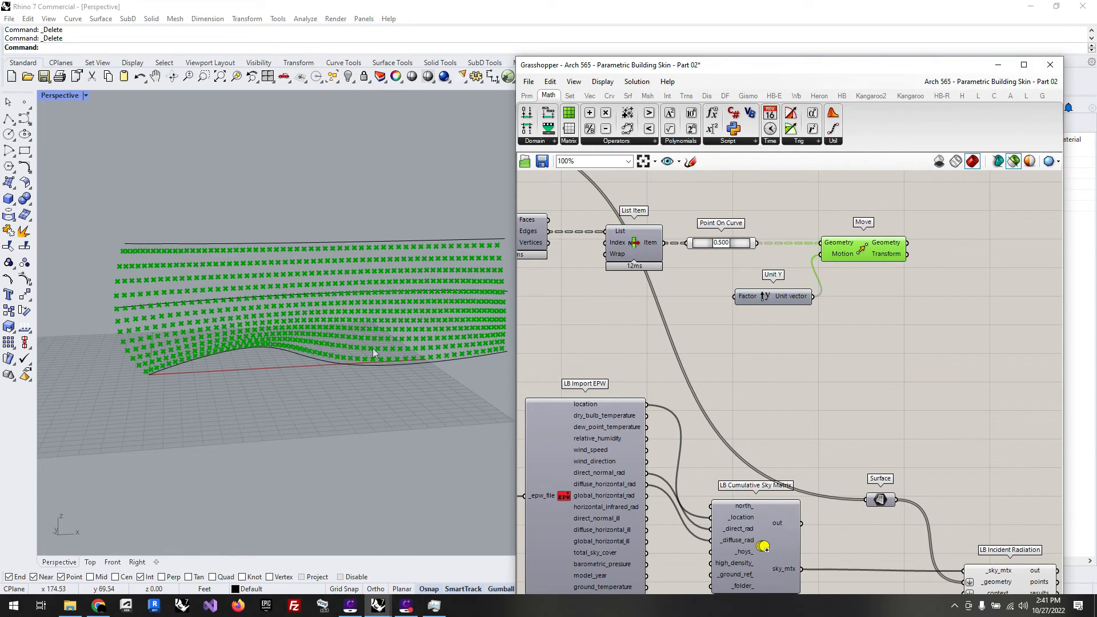
{"action": "right_click_drag", "start_coordinate": [373, 348], "coordinate": [476, 321]}
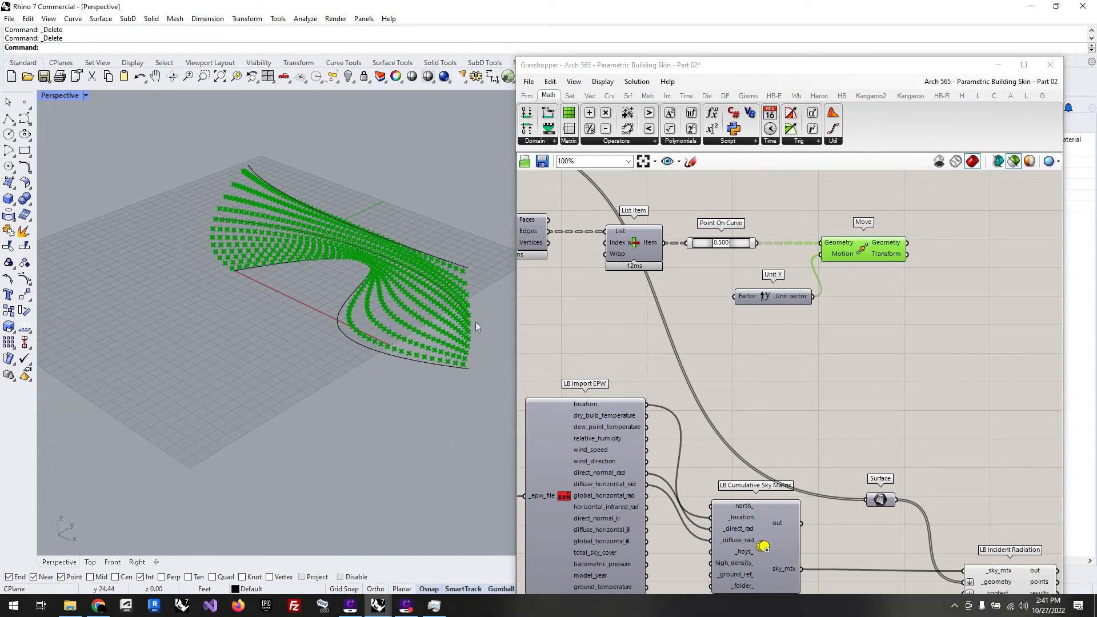
{"action": "scroll", "coordinate": [496, 269], "scroll_direction": "up", "scroll_amount": 2}
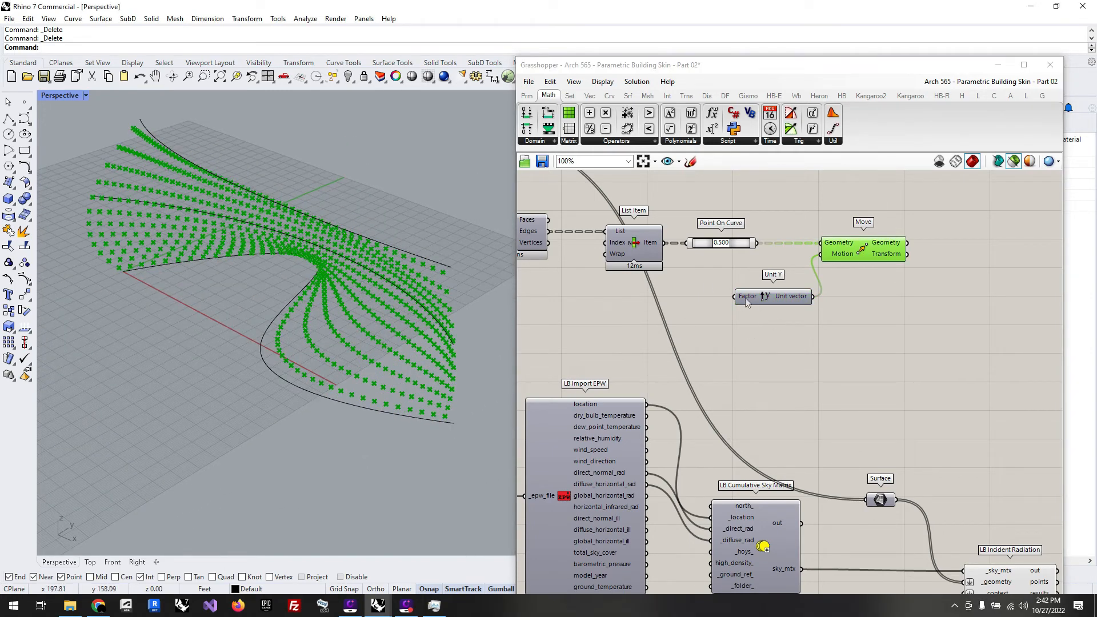
Step: Add a Negative component, feed it the Unit Y vector, and connect its result to Move's Motion input in place of the direct link
{"action": "double_click", "coordinate": [834, 337]}
{"action": "type", "text": "neg"}
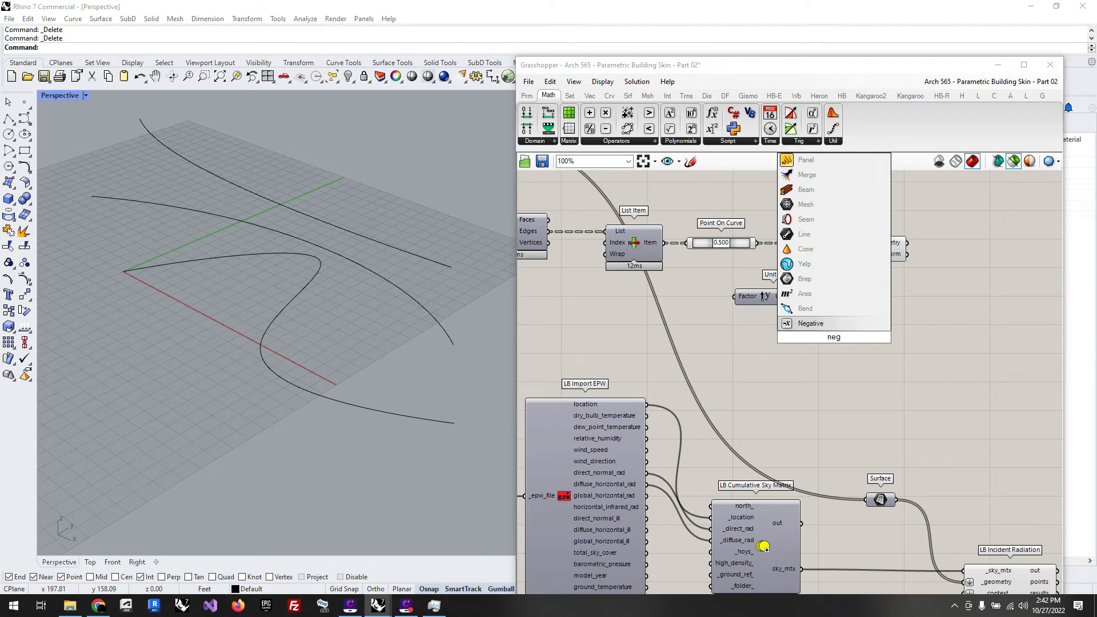
{"action": "left_click", "coordinate": [826, 325]}
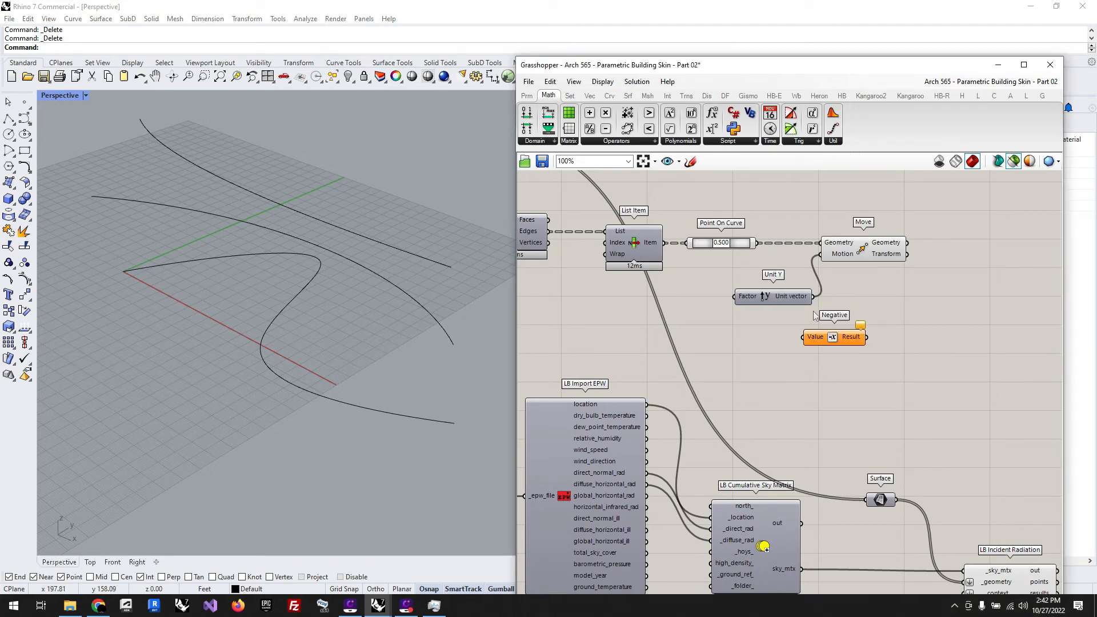
{"action": "left_click_drag", "start_coordinate": [814, 296], "coordinate": [770, 301]}
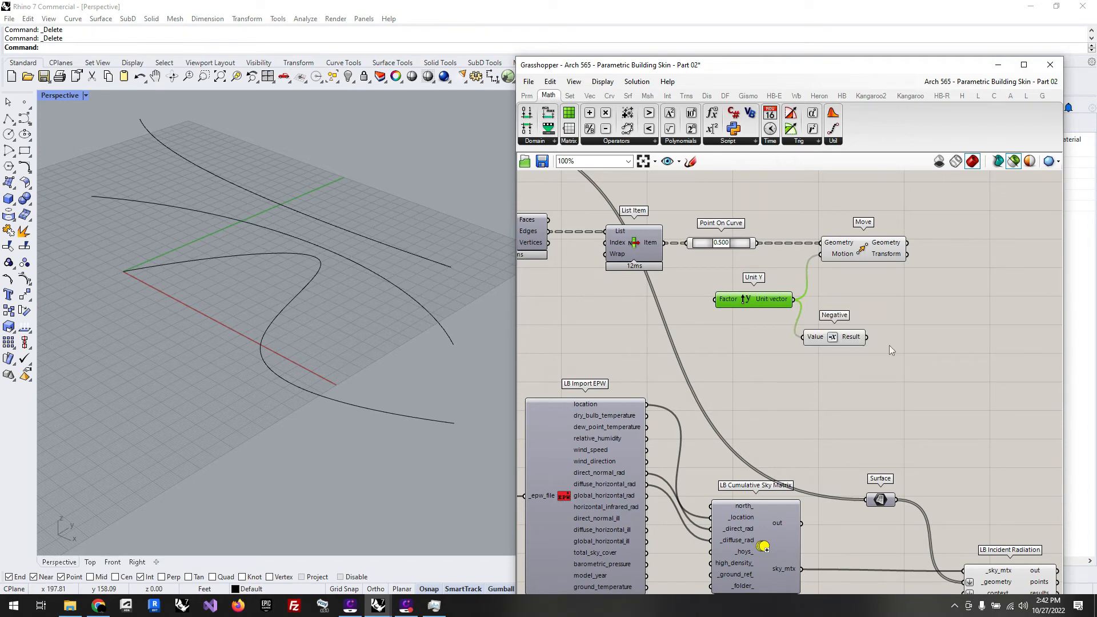
{"action": "left_click_drag", "start_coordinate": [867, 338], "coordinate": [821, 254]}
{"action": "left_click_drag", "start_coordinate": [769, 300], "coordinate": [769, 337]}
{"action": "left_click", "coordinate": [850, 337]}
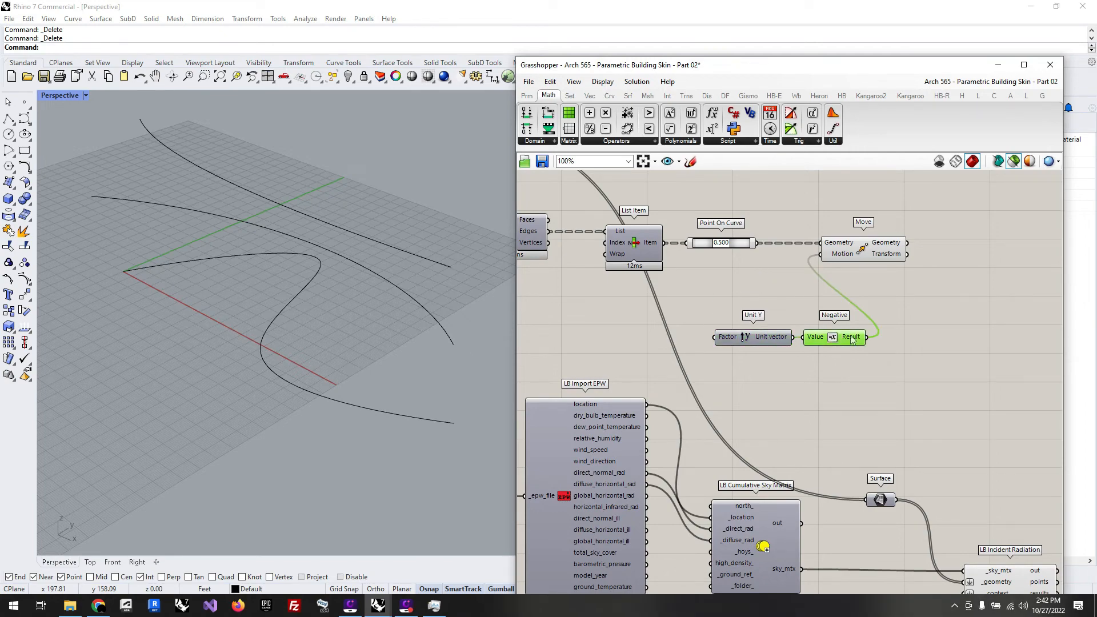
Step: Preview the Move and Point On Curve components together to compare the original and moved points
{"action": "left_click", "coordinate": [861, 254]}
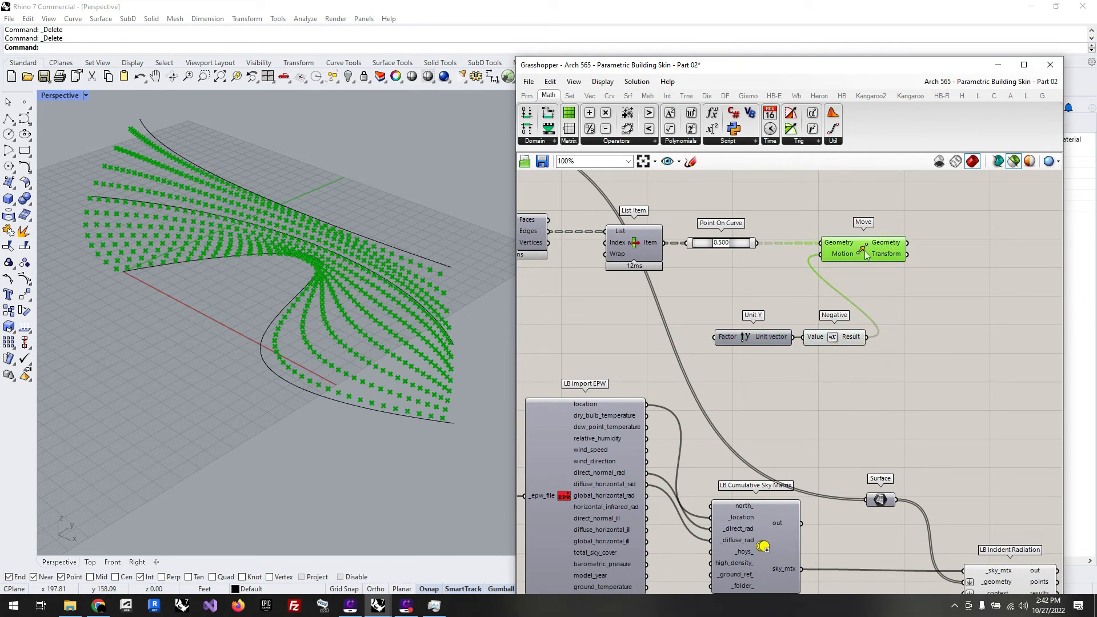
{"action": "left_click", "coordinate": [730, 243], "text": "shift"}
{"action": "right_click_drag", "start_coordinate": [491, 270], "coordinate": [299, 261]}
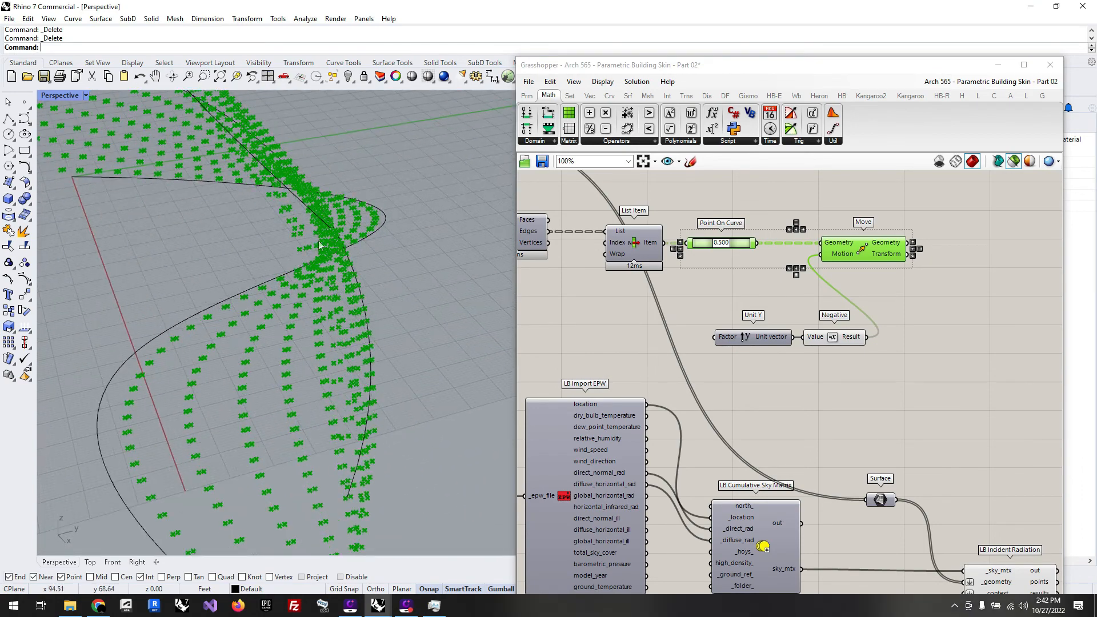
Step: Duplicate the existing Remap Numbers group from the earlier definition and place the copy beside the new LB Incident Radiation component
{"action": "scroll", "coordinate": [701, 264], "scroll_direction": "down", "scroll_amount": 10}
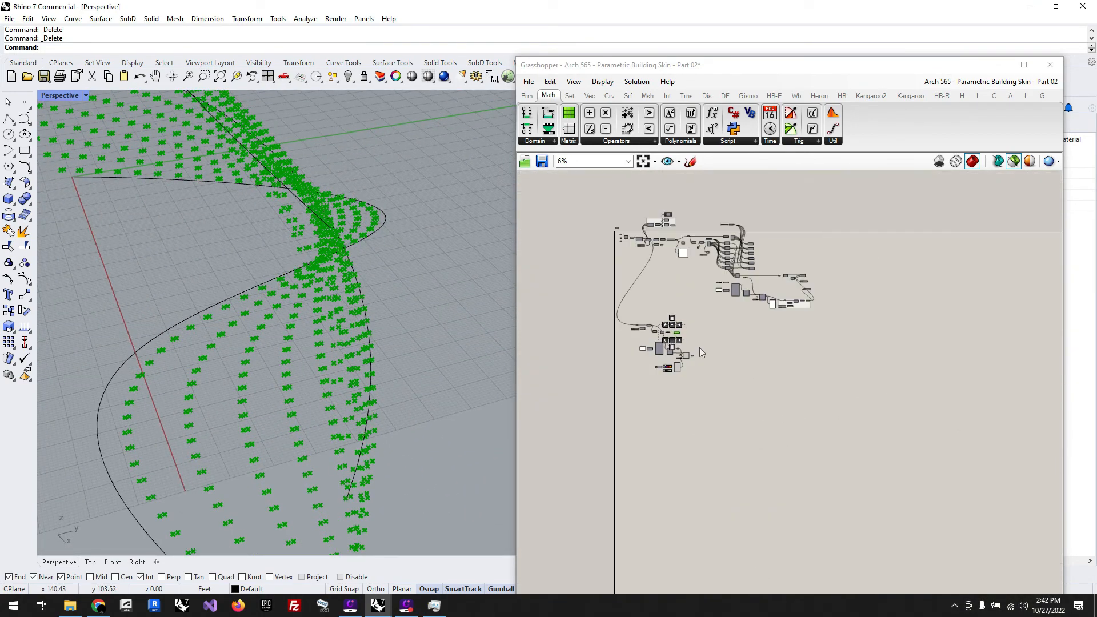
{"action": "scroll", "coordinate": [792, 306], "scroll_direction": "up", "scroll_amount": 9}
{"action": "left_click_drag", "start_coordinate": [988, 390], "coordinate": [667, 256]}
{"action": "scroll", "coordinate": [857, 284], "scroll_direction": "up", "scroll_amount": 4}
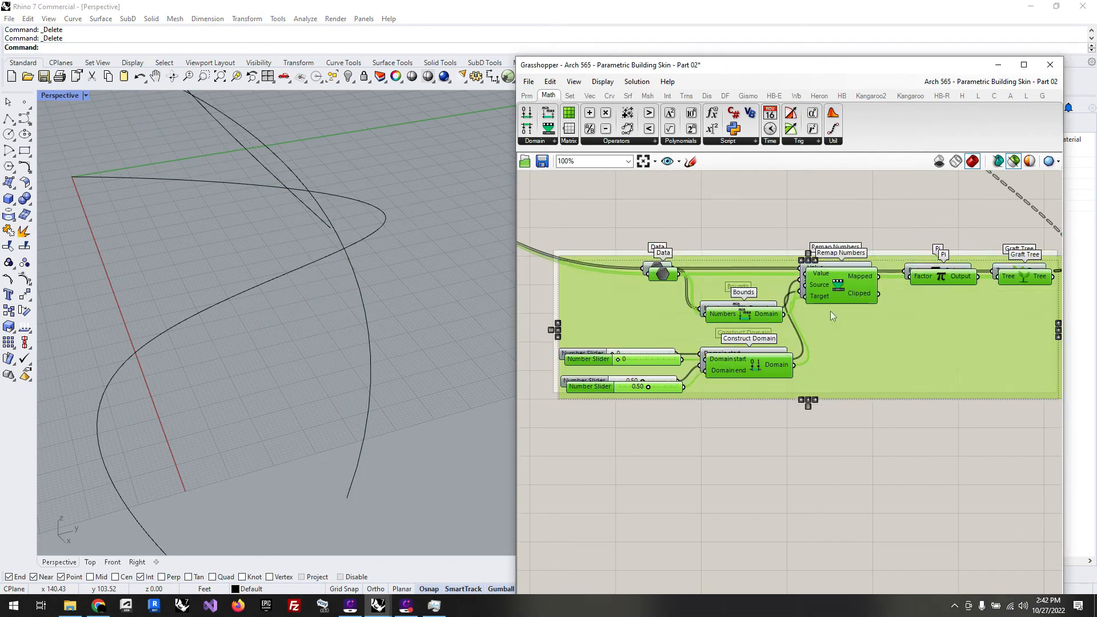
{"action": "scroll", "coordinate": [928, 279], "scroll_direction": "down", "scroll_amount": 5}
{"action": "left_click_drag", "start_coordinate": [899, 288], "coordinate": [867, 402]}
{"action": "scroll", "coordinate": [758, 368], "scroll_direction": "up", "scroll_amount": 6}
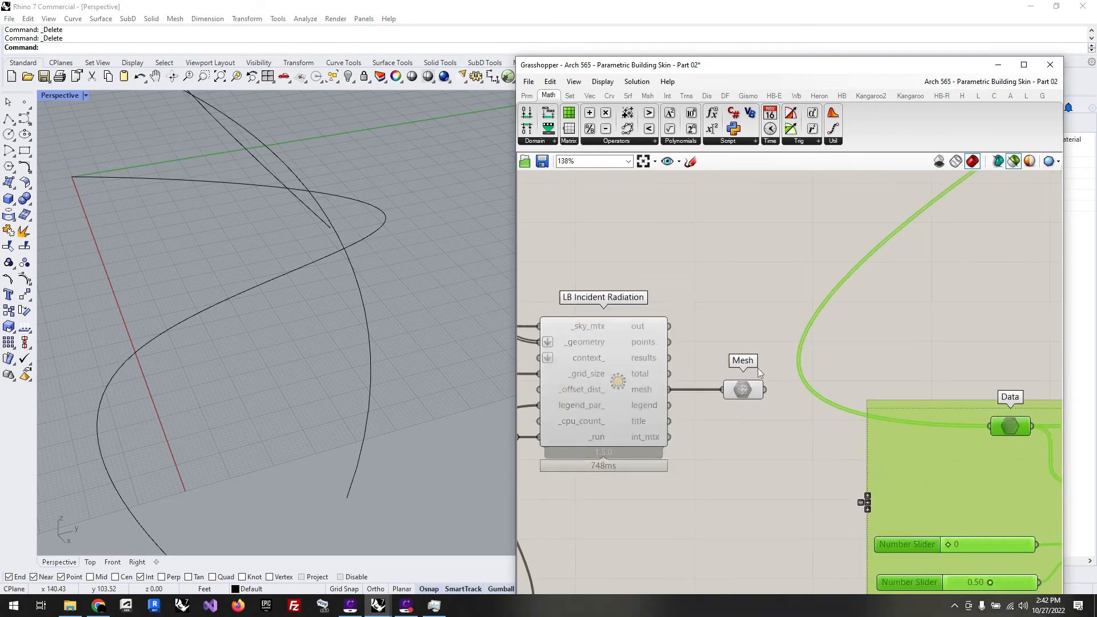
Step: Connect the results output of LB Incident Radiation to the copied group's Data parameter and reposition the group beside it
{"action": "left_click", "coordinate": [711, 344]}
{"action": "left_click_drag", "start_coordinate": [671, 358], "coordinate": [990, 426]}
{"action": "scroll", "coordinate": [782, 395], "scroll_direction": "down", "scroll_amount": 2}
{"action": "left_click", "coordinate": [873, 417]}
{"action": "left_click_drag", "start_coordinate": [873, 417], "coordinate": [863, 381]}
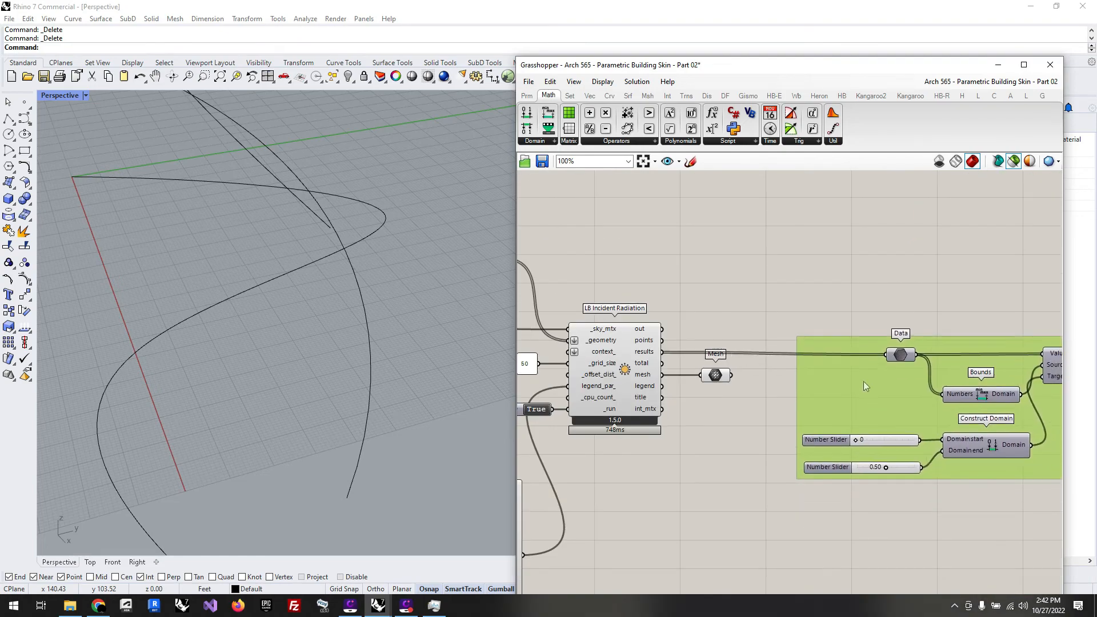
Step: Set the maximum of the Domain end number slider in the copied group to 50
{"action": "scroll", "coordinate": [653, 293], "scroll_direction": "down", "scroll_amount": 3}
{"action": "right_click_drag", "start_coordinate": [653, 293], "coordinate": [604, 292]}
{"action": "scroll", "coordinate": [791, 394], "scroll_direction": "up", "scroll_amount": 5}
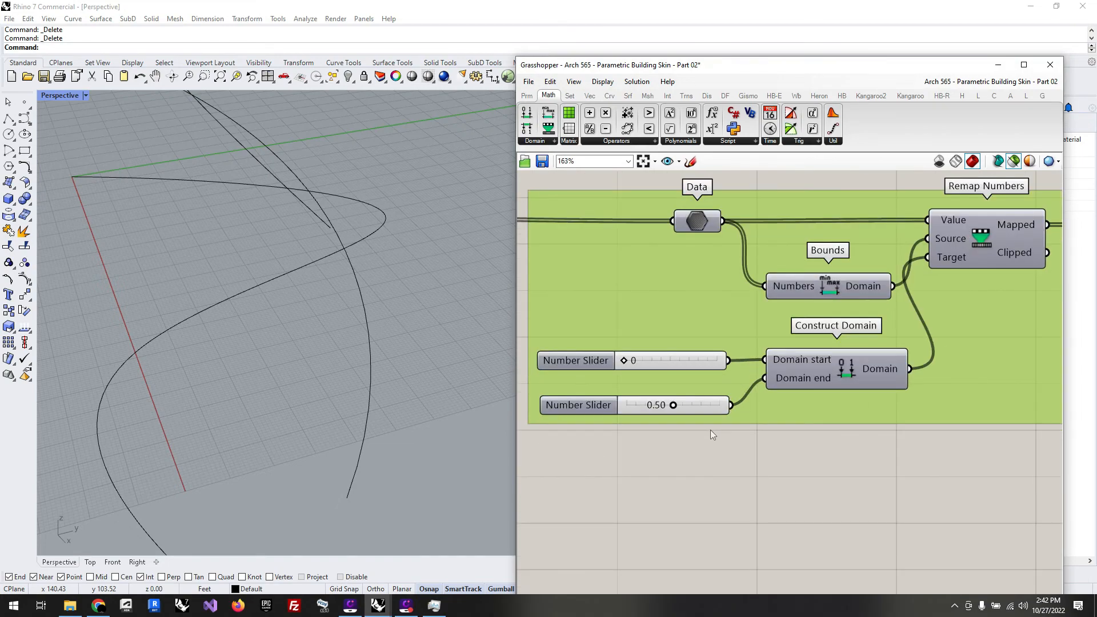
{"action": "double_click", "coordinate": [608, 407]}
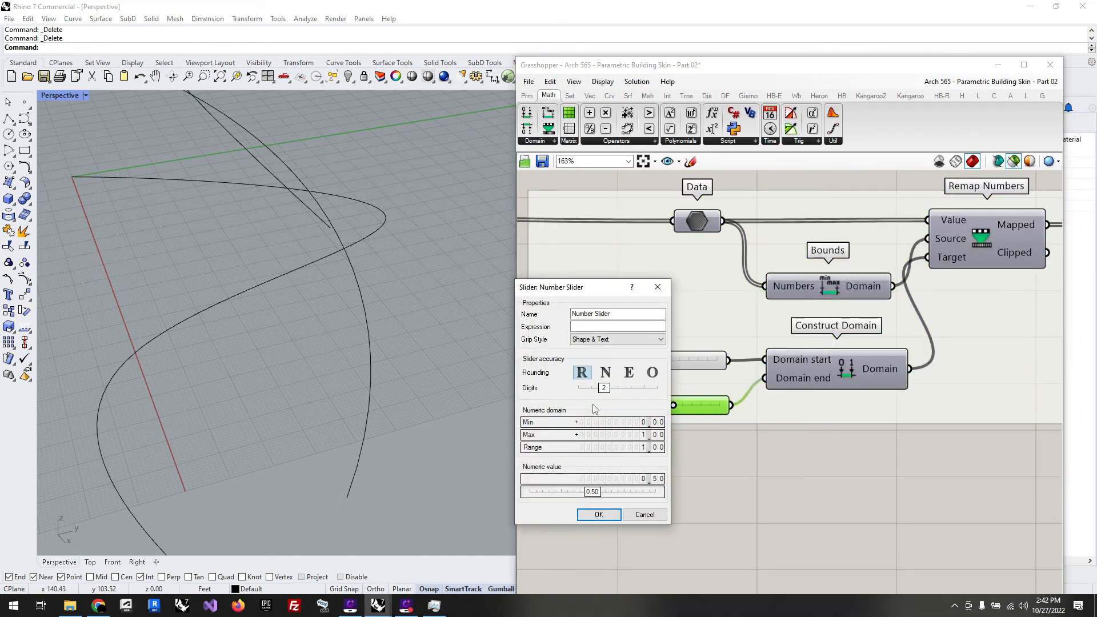
{"action": "double_click", "coordinate": [615, 436]}
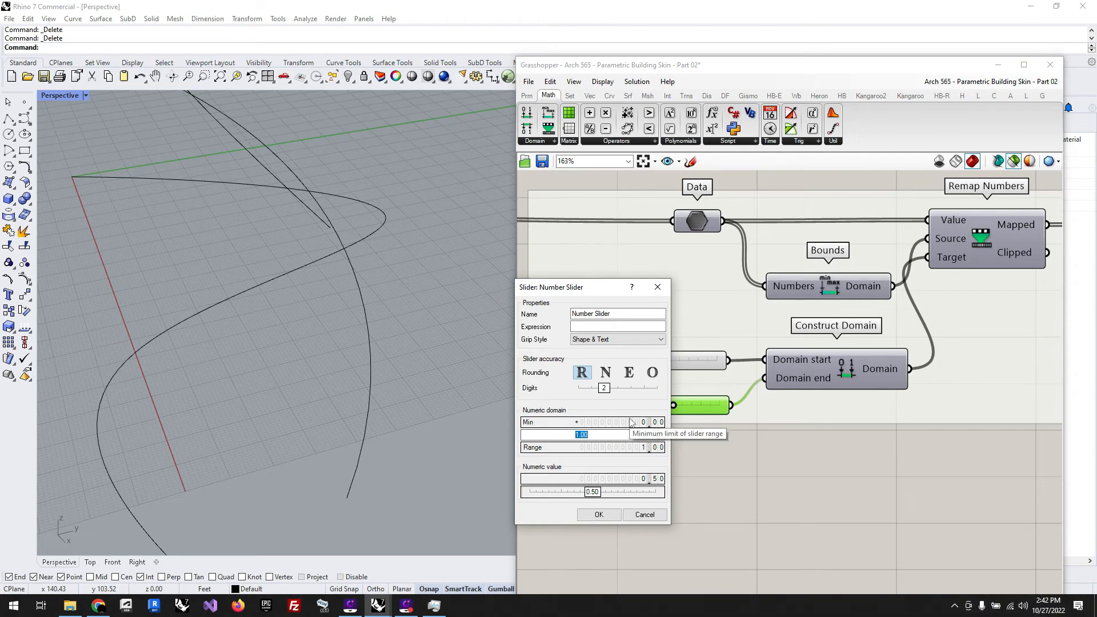
{"action": "type", "text": "50"}
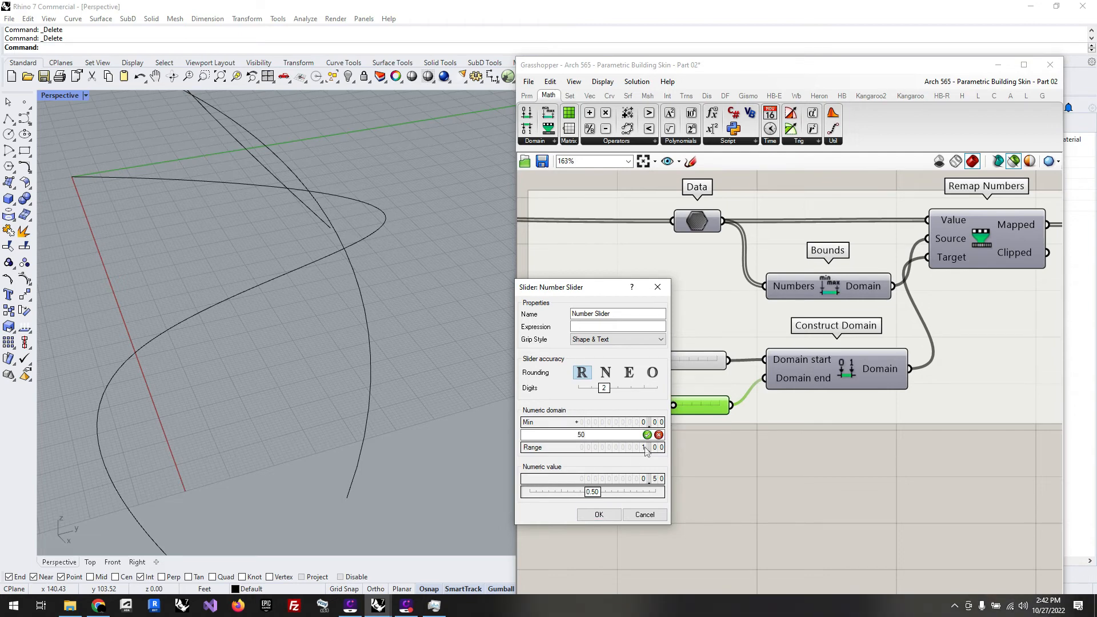
{"action": "left_click", "coordinate": [647, 436]}
{"action": "left_click", "coordinate": [611, 514]}
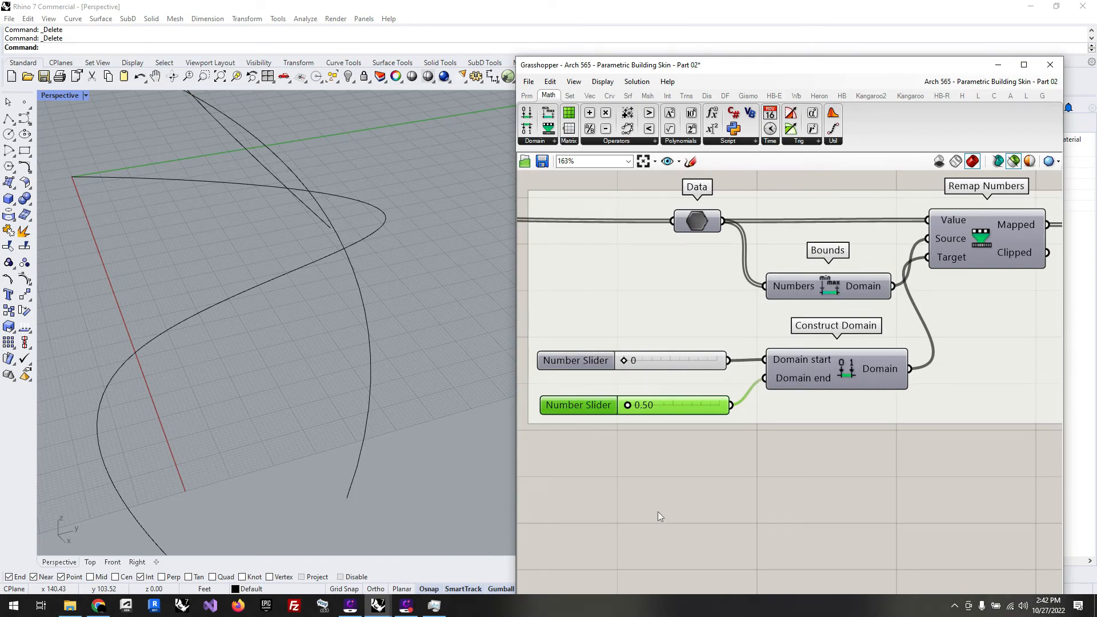
Step: Connect the Mapped output of the copied Remap Numbers component to the Factor input of Unit Y
{"action": "scroll", "coordinate": [718, 473], "scroll_direction": "down", "scroll_amount": 5}
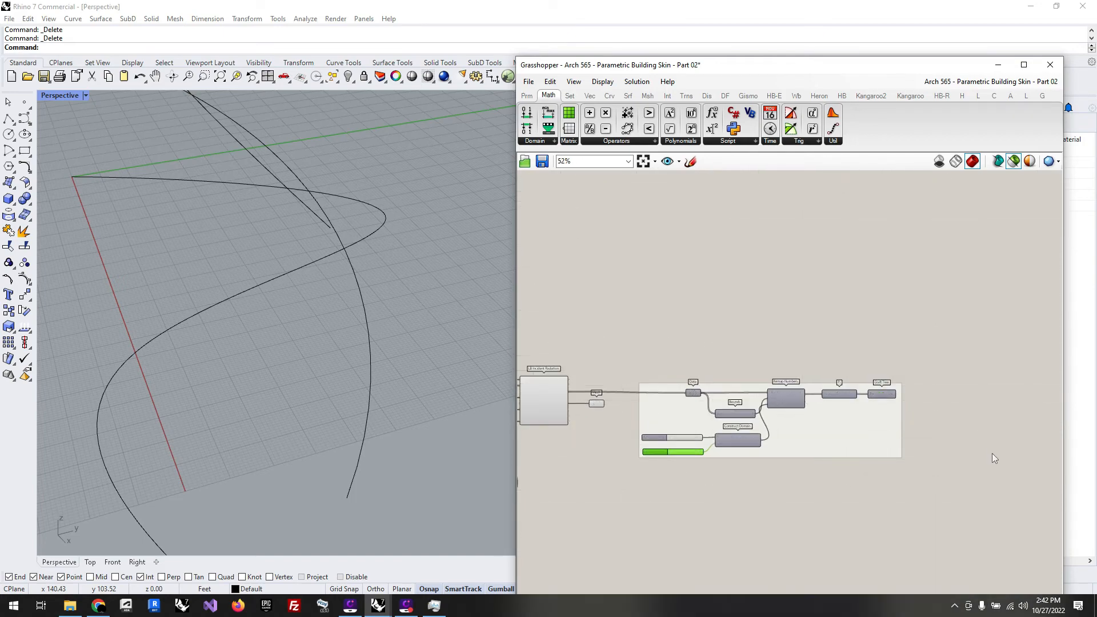
{"action": "scroll", "coordinate": [984, 449], "scroll_direction": "down", "scroll_amount": 3}
{"action": "scroll", "coordinate": [735, 364], "scroll_direction": "up", "scroll_amount": 3}
{"action": "left_click_drag", "start_coordinate": [801, 356], "coordinate": [718, 319]}
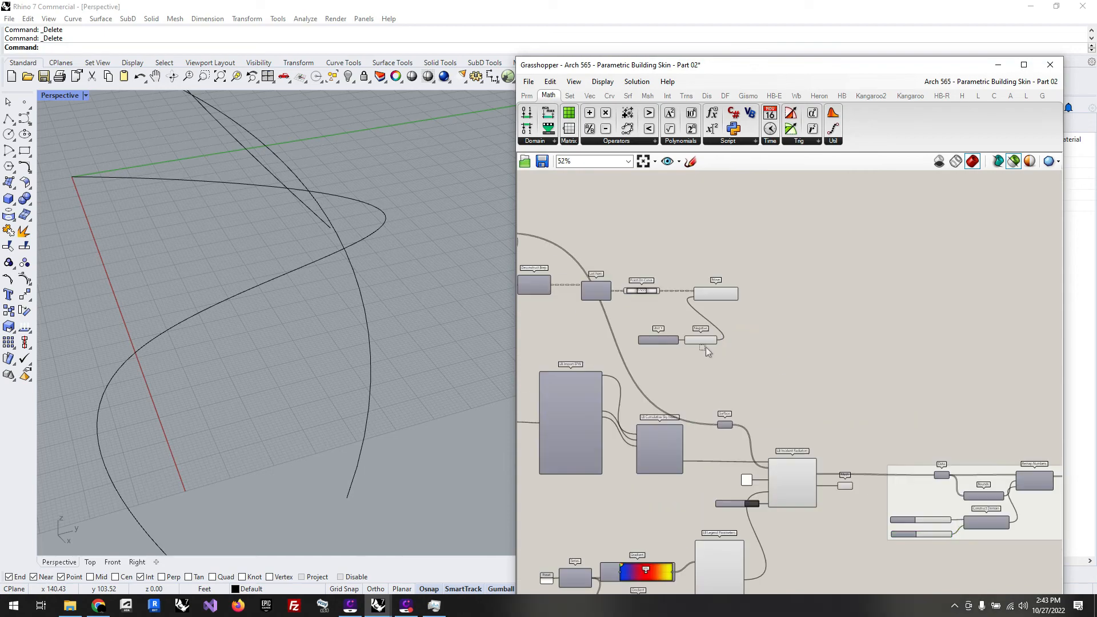
{"action": "scroll", "coordinate": [753, 397], "scroll_direction": "down", "scroll_amount": 2}
{"action": "scroll", "coordinate": [1014, 439], "scroll_direction": "up", "scroll_amount": 5}
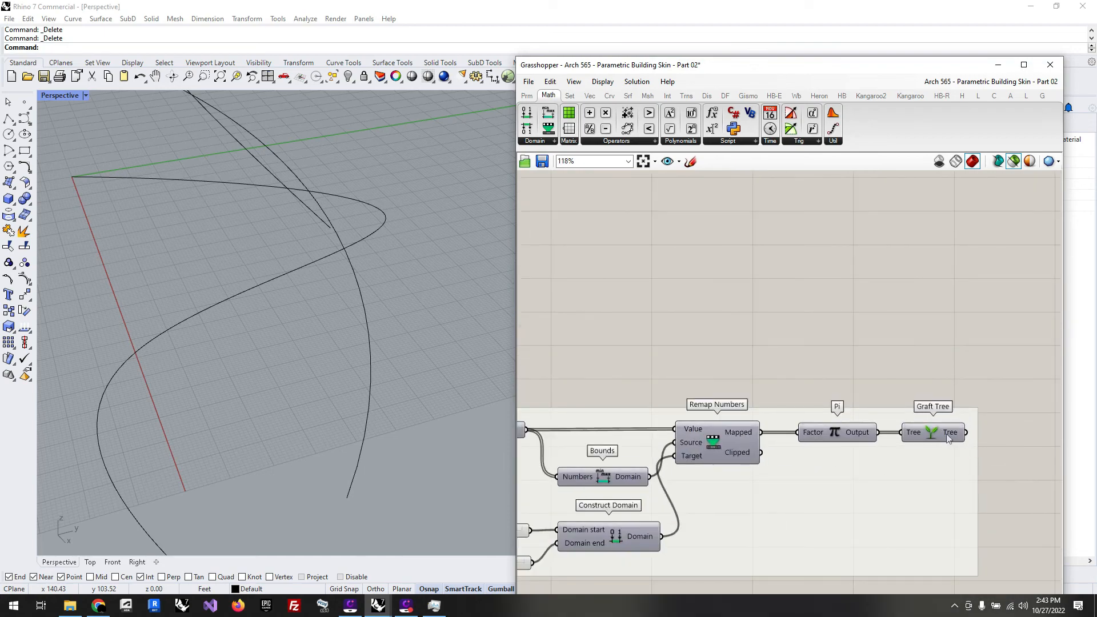
{"action": "mouse_move", "coordinate": [947, 437]}
{"action": "mouse_move", "coordinate": [854, 434]}
{"action": "mouse_move", "coordinate": [751, 437]}
{"action": "left_click_drag", "start_coordinate": [761, 432], "coordinate": [623, 344]}
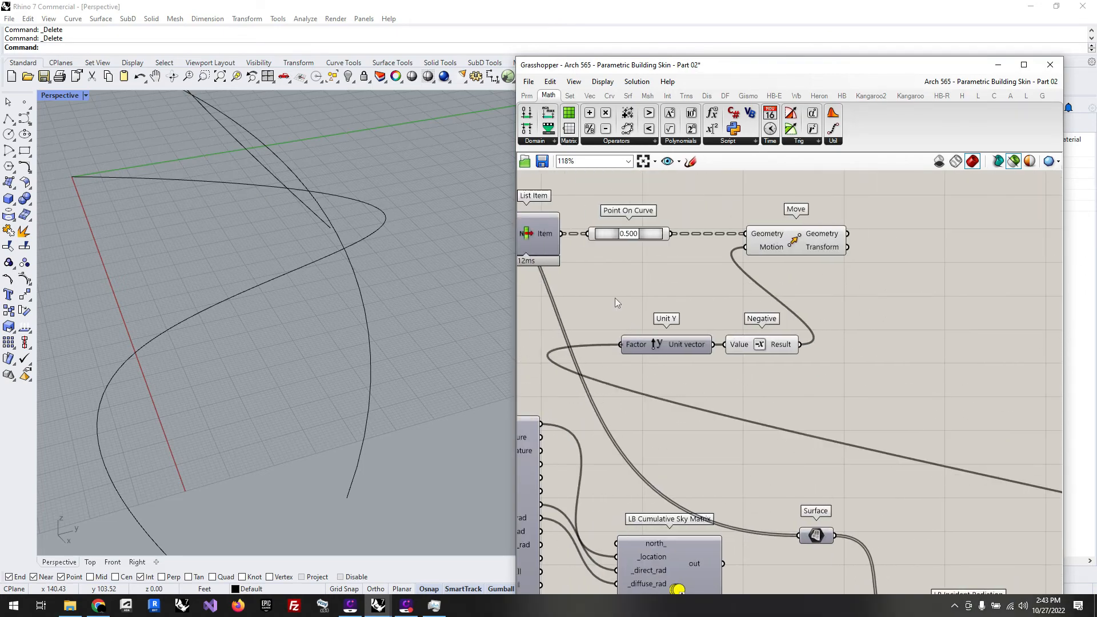
Step: Delete the Pi and Graft Tree components from the copied remap group
{"action": "scroll", "coordinate": [591, 300], "scroll_direction": "down", "scroll_amount": 6}
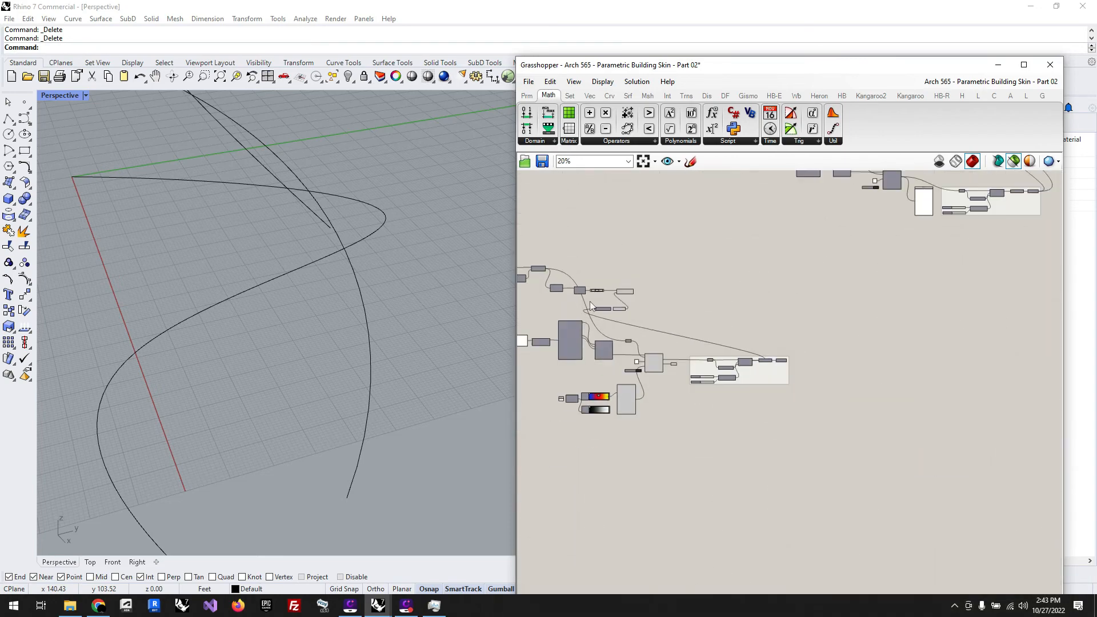
{"action": "scroll", "coordinate": [749, 366], "scroll_direction": "up", "scroll_amount": 8}
{"action": "left_click", "coordinate": [808, 306]}
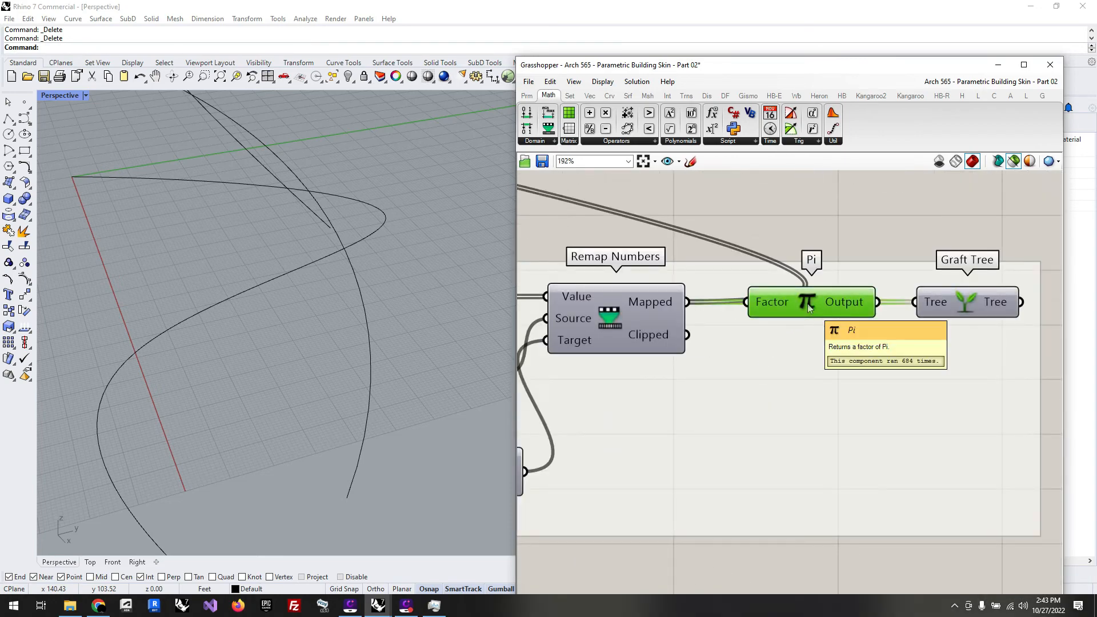
{"action": "key", "text": "Delete"}
Step: Move the Point On Curve, Move, Unit Y and Negative components together to the far side of the remap group
{"action": "scroll", "coordinate": [965, 300], "scroll_direction": "down", "scroll_amount": 6}
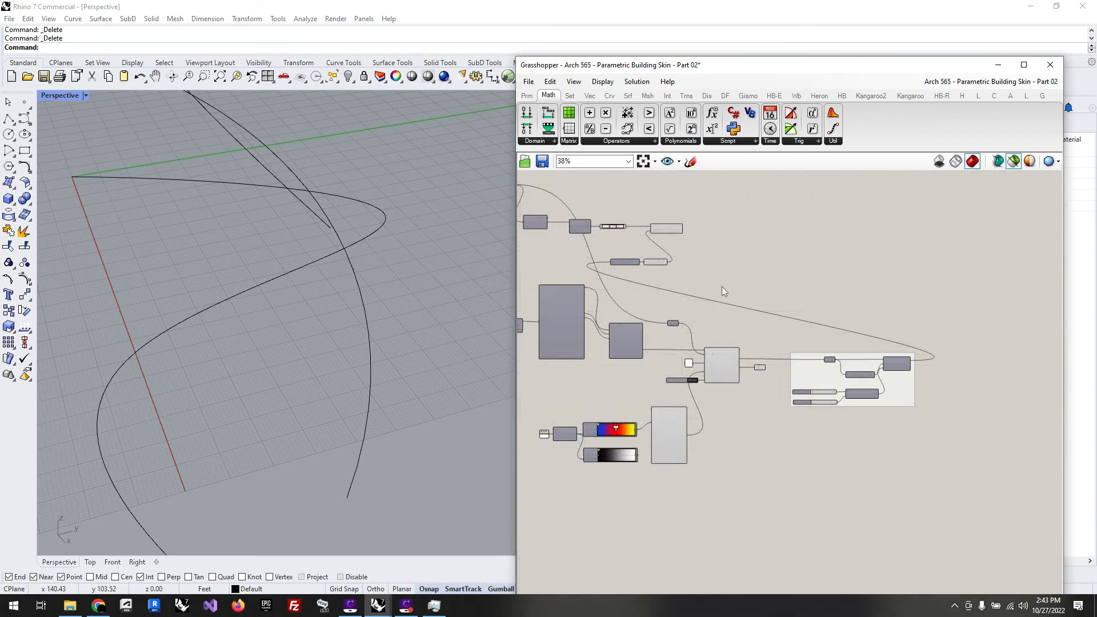
{"action": "left_click_drag", "start_coordinate": [758, 287], "coordinate": [598, 216]}
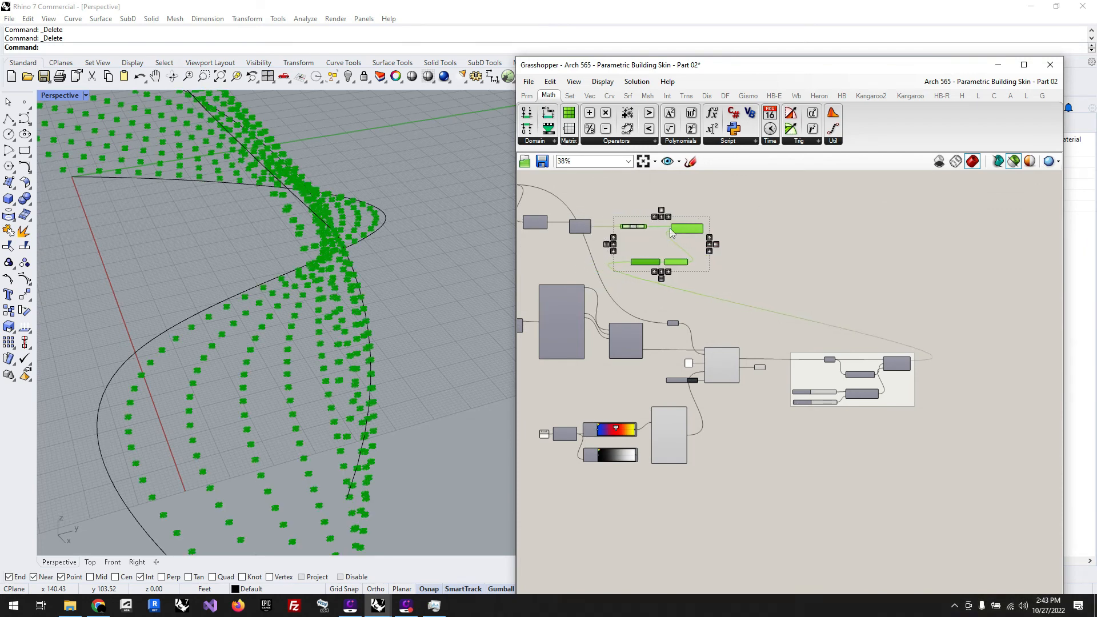
{"action": "left_click_drag", "start_coordinate": [670, 228], "coordinate": [1000, 241]}
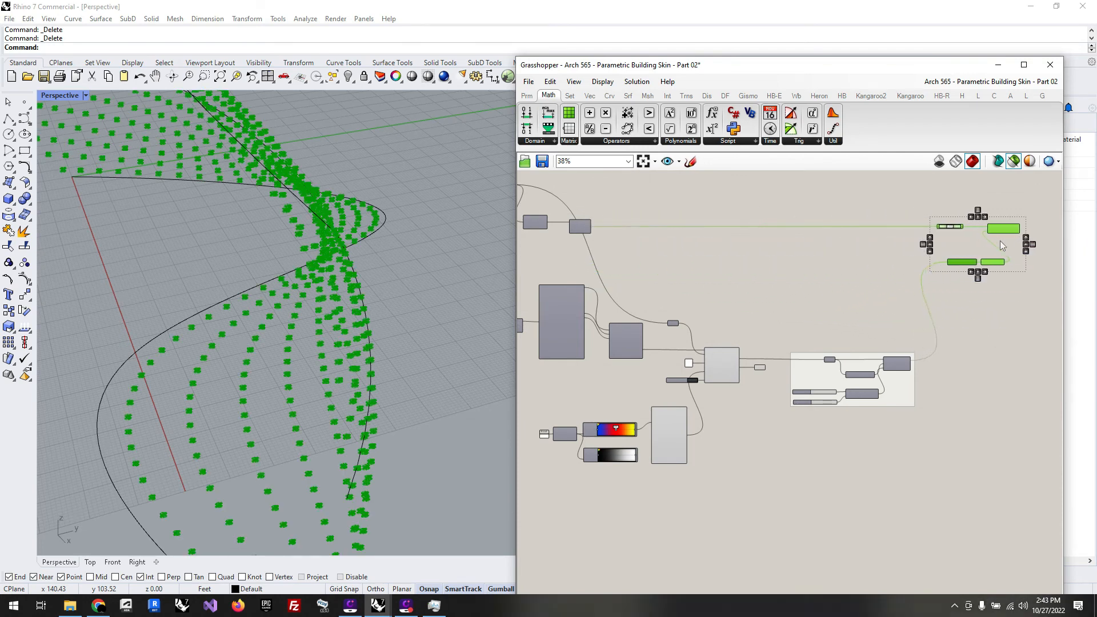
{"action": "left_click", "coordinate": [803, 278]}
Step: Preview the moved points from Move, and turn off the selected-only preview to show them with the radiation mesh
{"action": "scroll", "coordinate": [1028, 234], "scroll_direction": "up", "scroll_amount": 5}
{"action": "scroll", "coordinate": [960, 231], "scroll_direction": "down", "scroll_amount": 5}
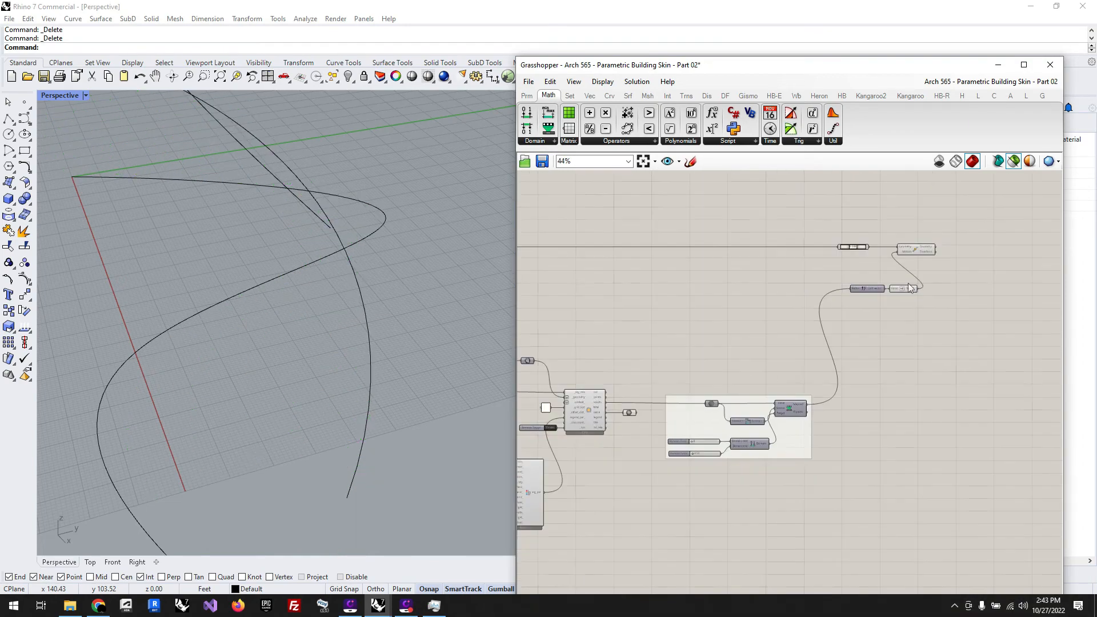
{"action": "left_click", "coordinate": [916, 251]}
{"action": "scroll", "coordinate": [846, 253], "scroll_direction": "up", "scroll_amount": 4}
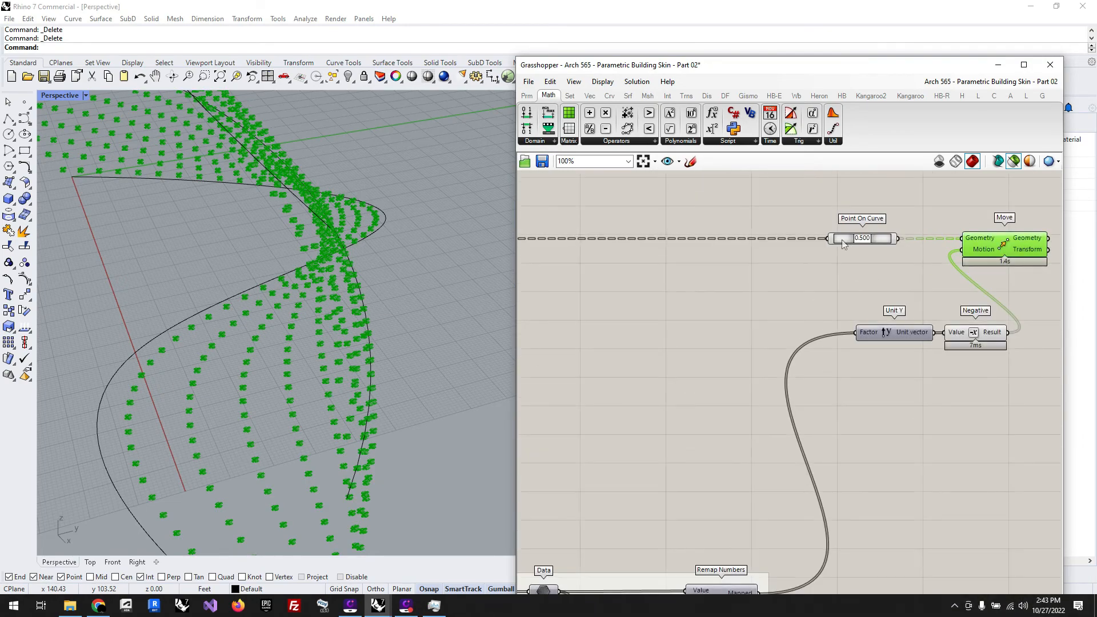
{"action": "left_click", "coordinate": [1014, 162]}
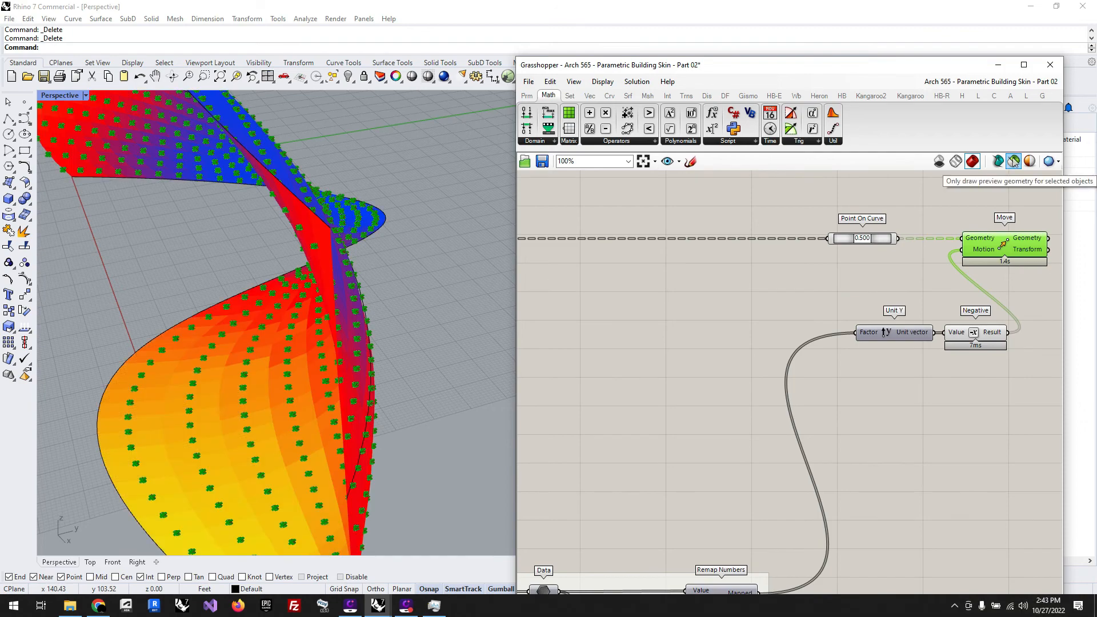
Step: Set the Domain end slider of the copied remap group to 14.92 to lengthen the point offsets
{"action": "left_click", "coordinate": [690, 324]}
{"action": "scroll", "coordinate": [319, 413], "scroll_direction": "up", "scroll_amount": 5}
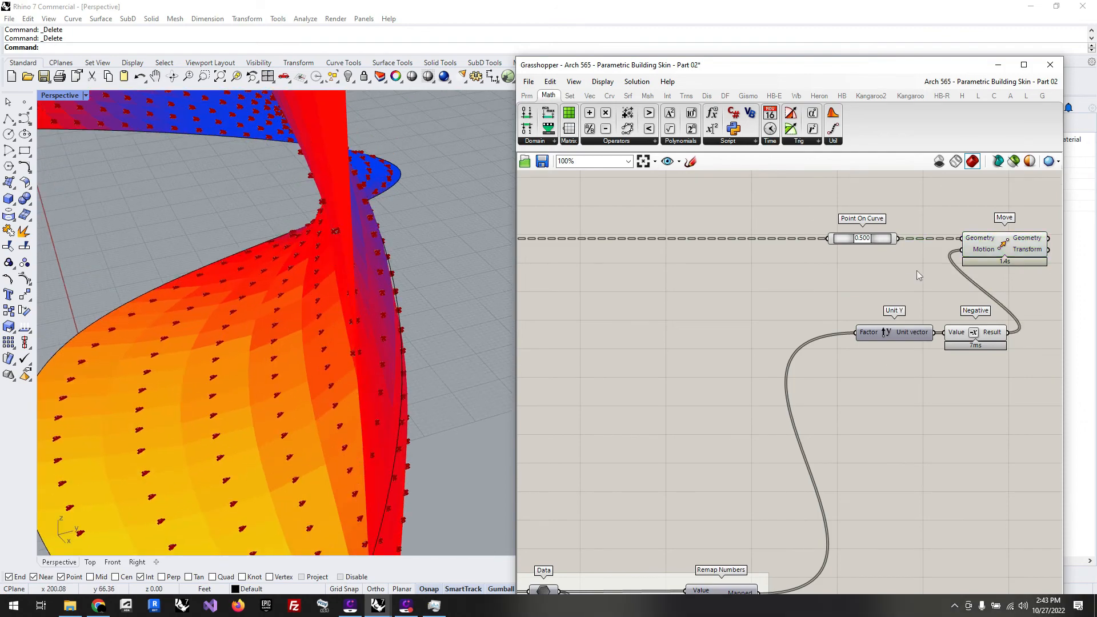
{"action": "scroll", "coordinate": [911, 266], "scroll_direction": "down", "scroll_amount": 5}
{"action": "scroll", "coordinate": [789, 420], "scroll_direction": "up", "scroll_amount": 8}
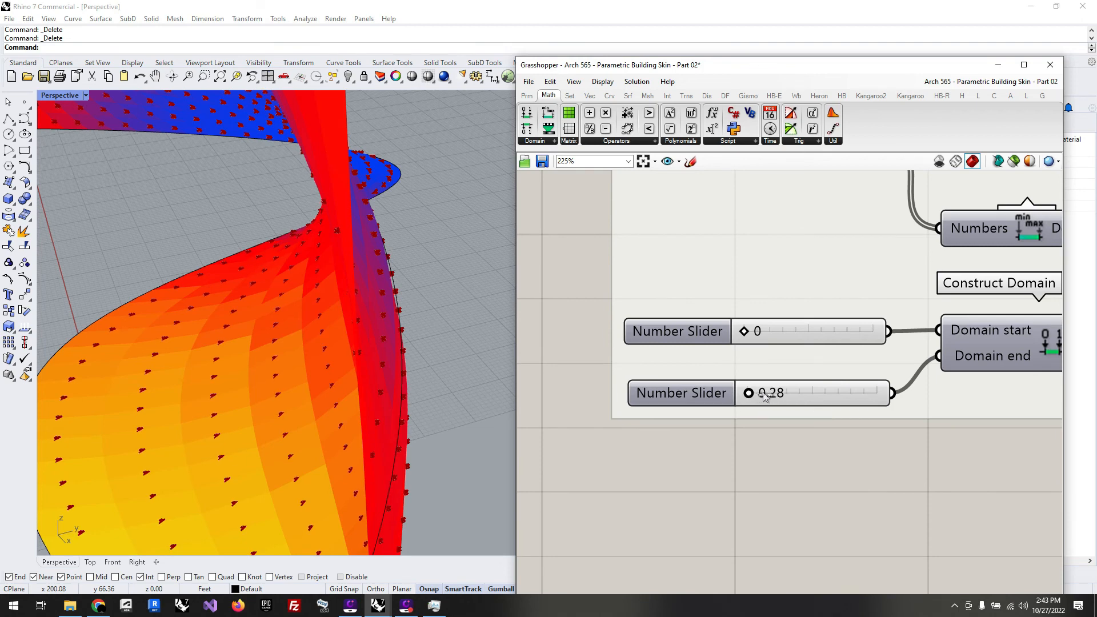
{"action": "left_click_drag", "start_coordinate": [781, 396], "coordinate": [787, 398]}
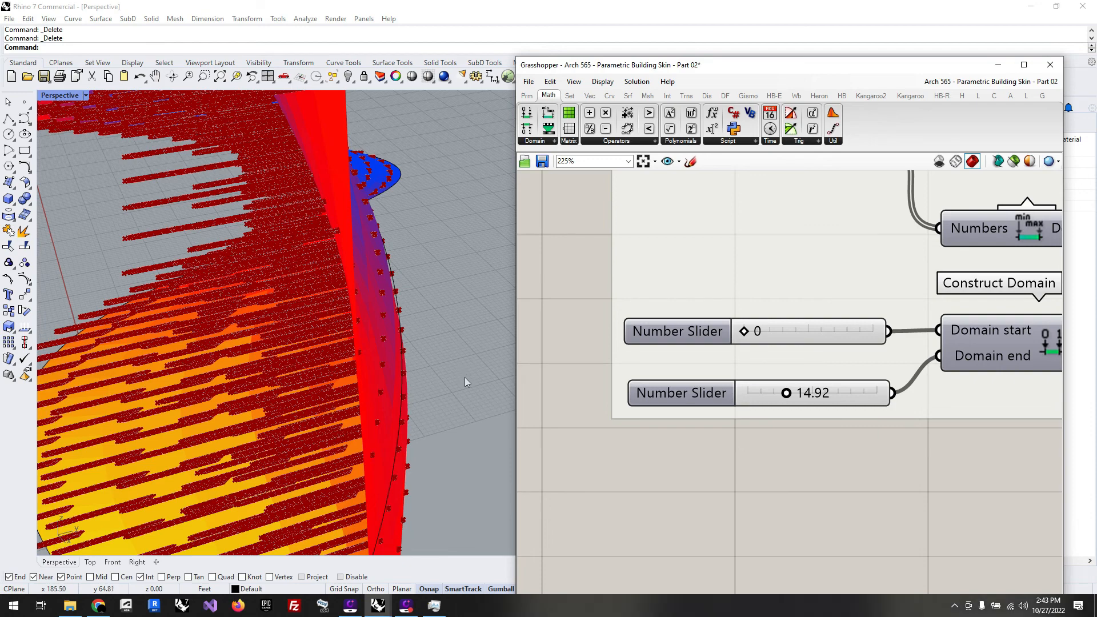
{"action": "scroll", "coordinate": [464, 378], "scroll_direction": "down", "scroll_amount": 6}
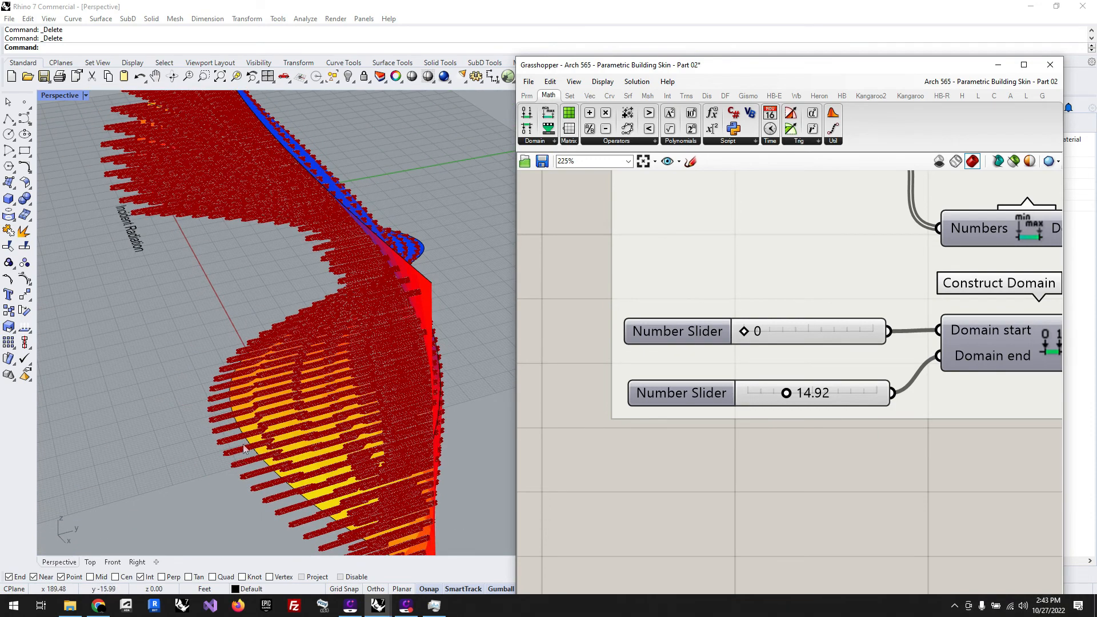
{"action": "scroll", "coordinate": [645, 504], "scroll_direction": "down", "scroll_amount": 9}
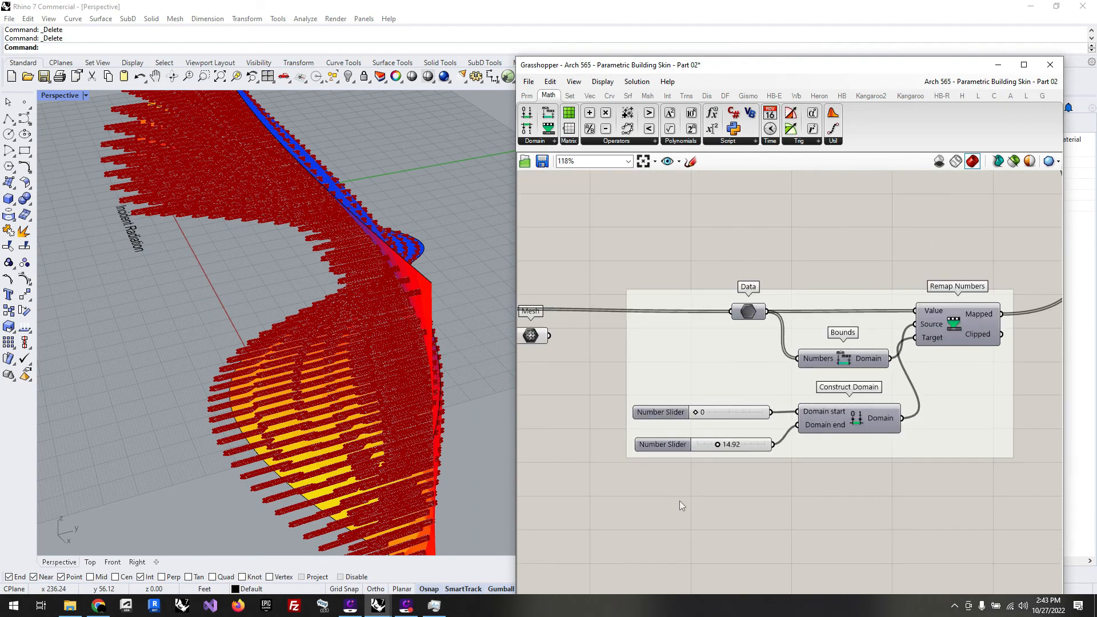
Step: Flatten the Item output of the List Item component that picks the panel edges
{"action": "scroll", "coordinate": [889, 367], "scroll_direction": "up", "scroll_amount": 6}
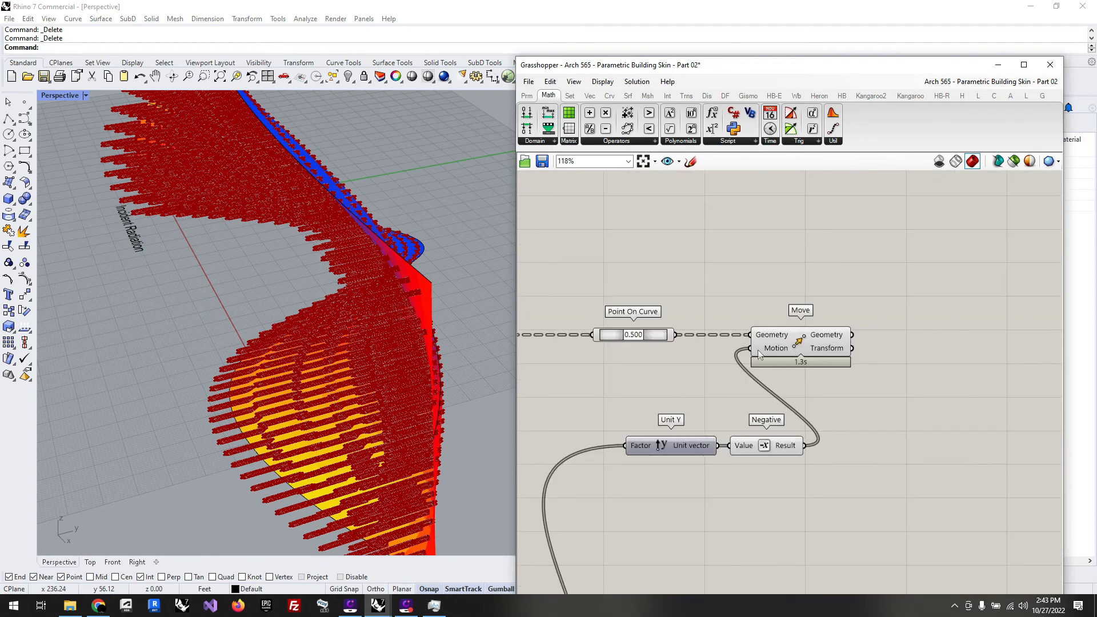
{"action": "mouse_move", "coordinate": [767, 341]}
{"action": "scroll", "coordinate": [848, 365], "scroll_direction": "down", "scroll_amount": 5}
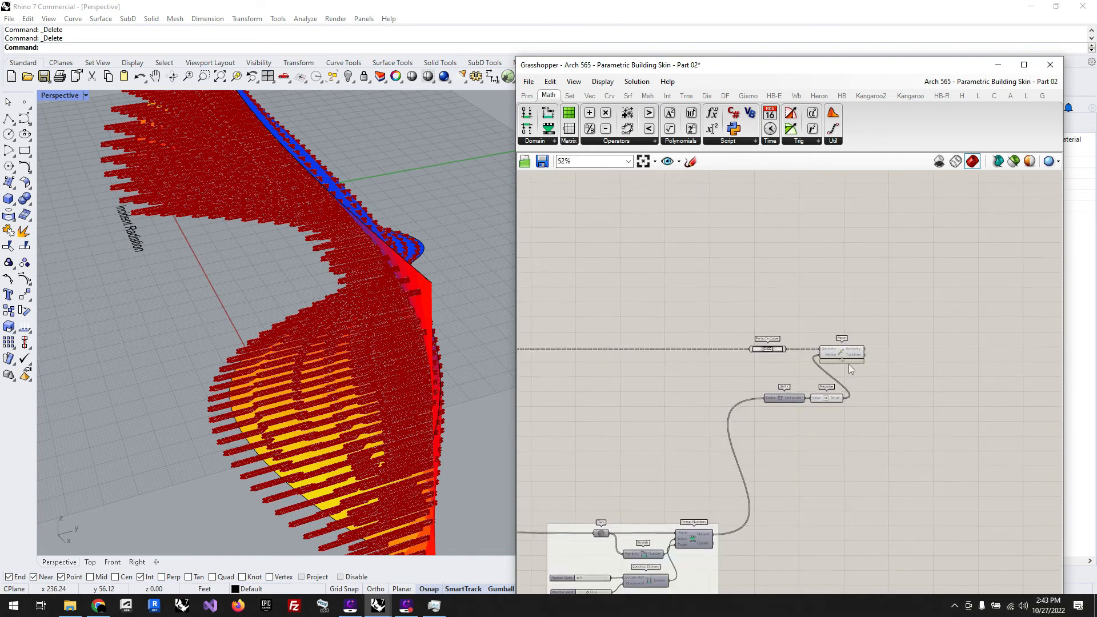
{"action": "scroll", "coordinate": [547, 377], "scroll_direction": "up", "scroll_amount": 6}
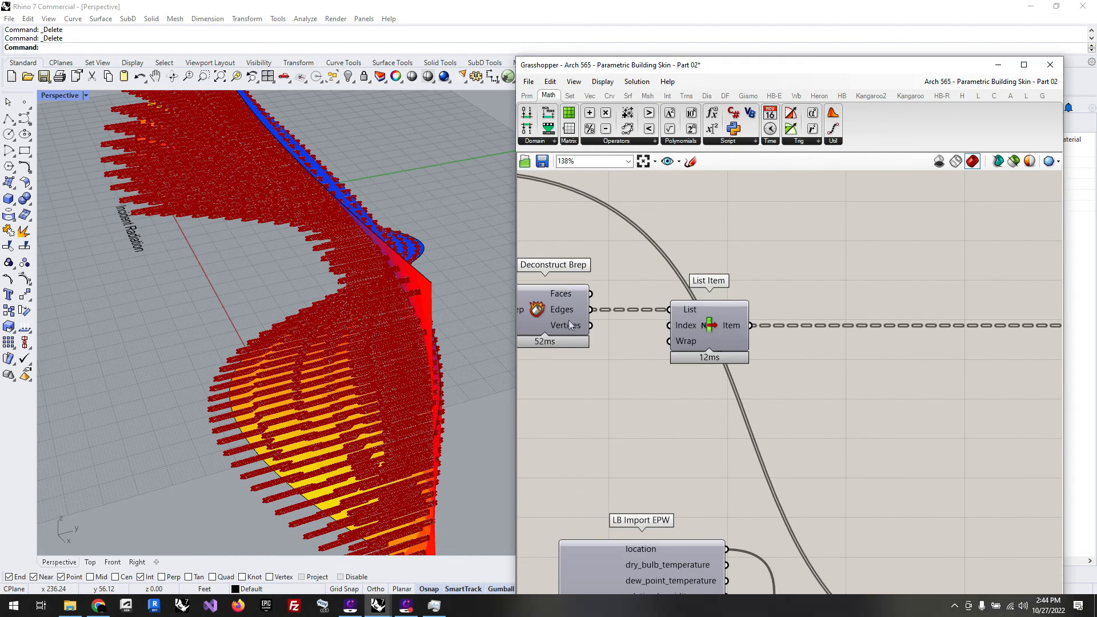
{"action": "right_click", "coordinate": [739, 328]}
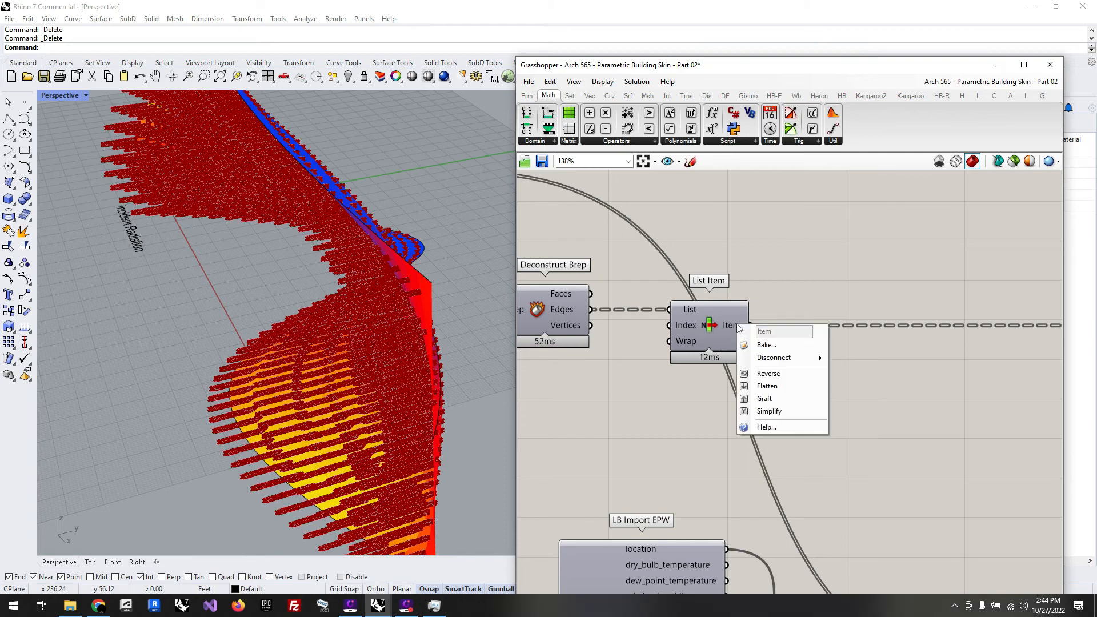
{"action": "left_click", "coordinate": [770, 385]}
{"action": "right_click_drag", "start_coordinate": [398, 485], "coordinate": [452, 451]}
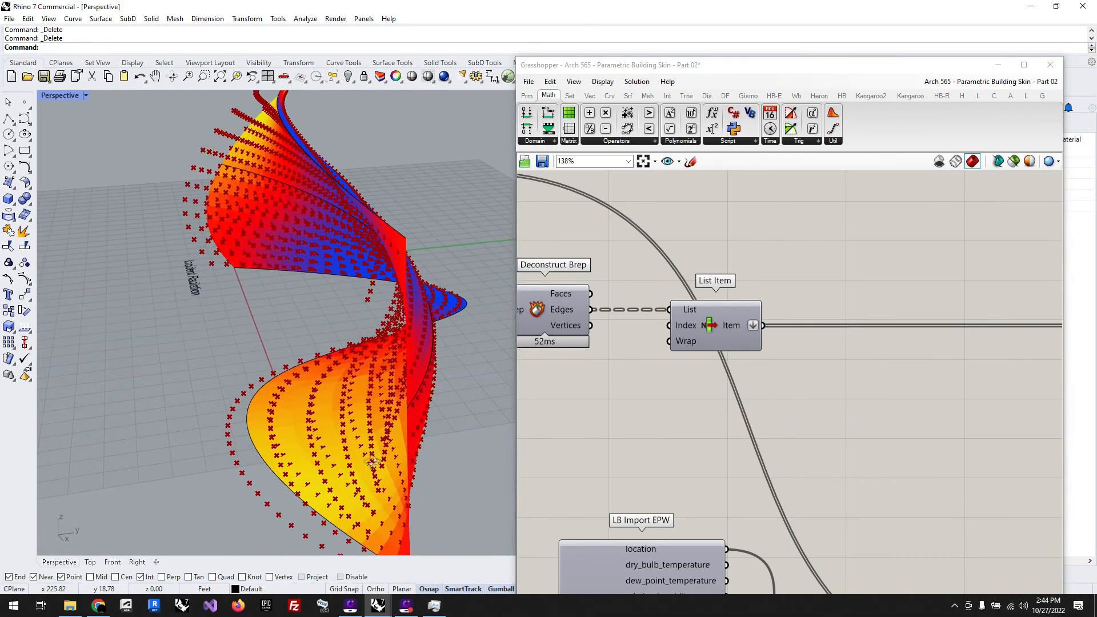
{"action": "scroll", "coordinate": [602, 365], "scroll_direction": "down", "scroll_amount": 10}
{"action": "scroll", "coordinate": [882, 368], "scroll_direction": "up", "scroll_amount": 5}
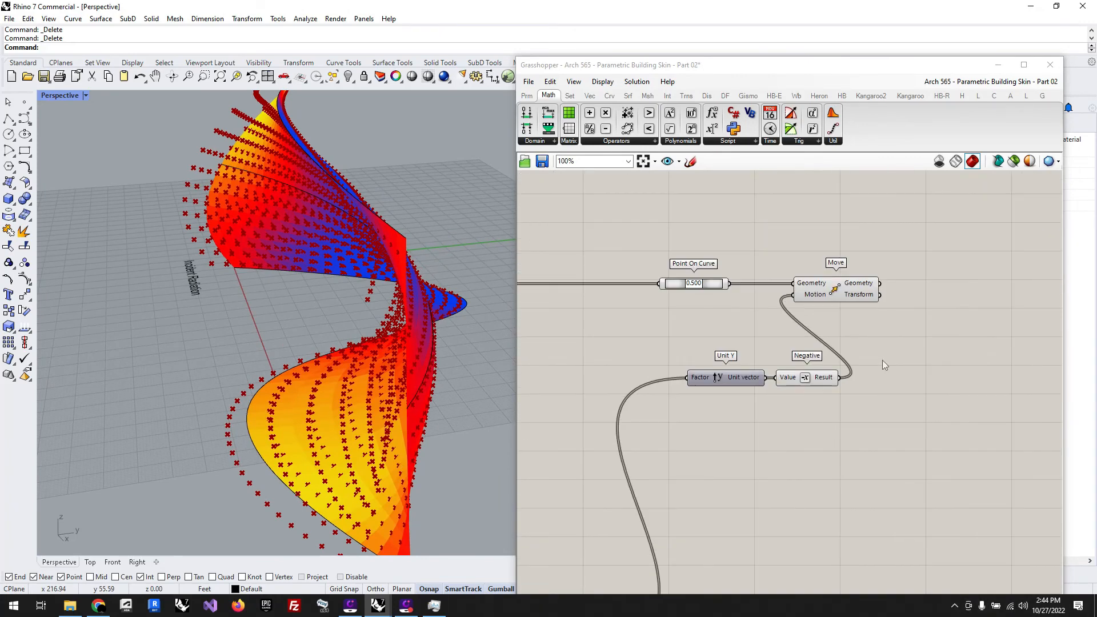
Step: Reposition the Move component beside Negative and add a Line component above it
{"action": "left_click_drag", "start_coordinate": [836, 293], "coordinate": [911, 372]}
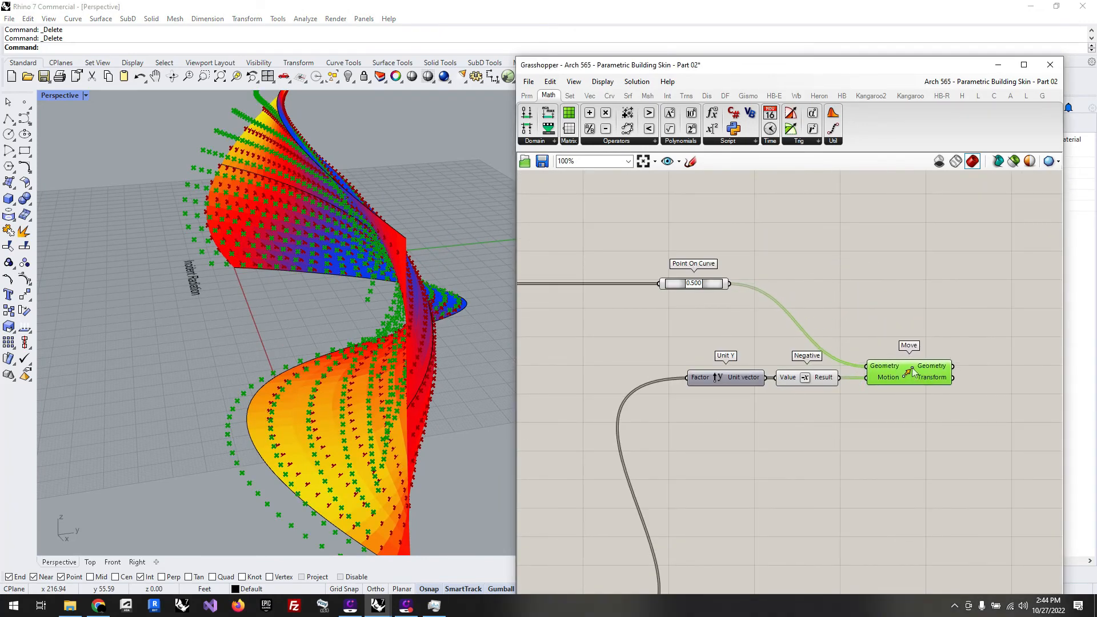
{"action": "left_click", "coordinate": [898, 306]}
{"action": "double_click", "coordinate": [917, 304]}
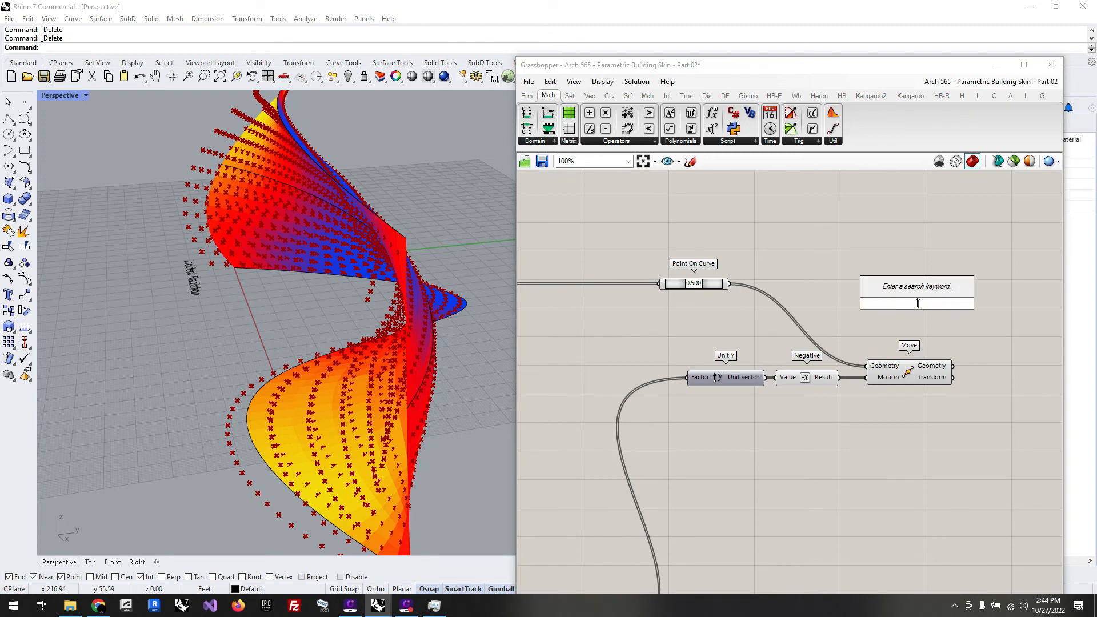
{"action": "type", "text": "line"}
{"action": "left_click", "coordinate": [903, 290]}
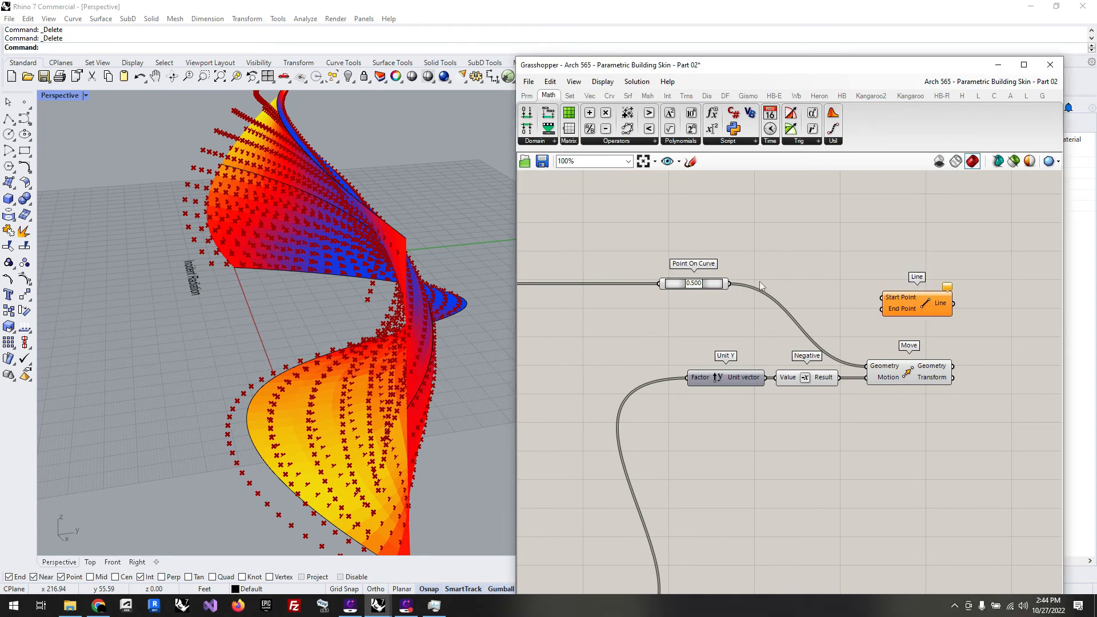
Step: Connect Point On Curve to the Line's Start Point and Move's Geometry to its End Point, and align the Line component with its input wire
{"action": "left_click_drag", "start_coordinate": [731, 284], "coordinate": [1041, 317]}
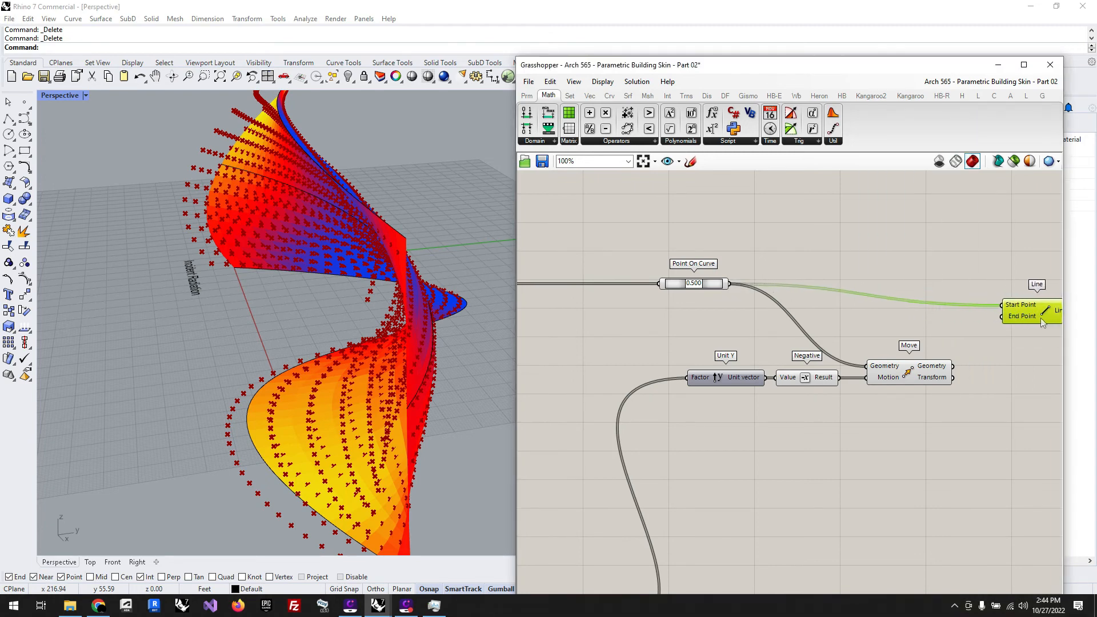
{"action": "left_click_drag", "start_coordinate": [952, 366], "coordinate": [982, 308]}
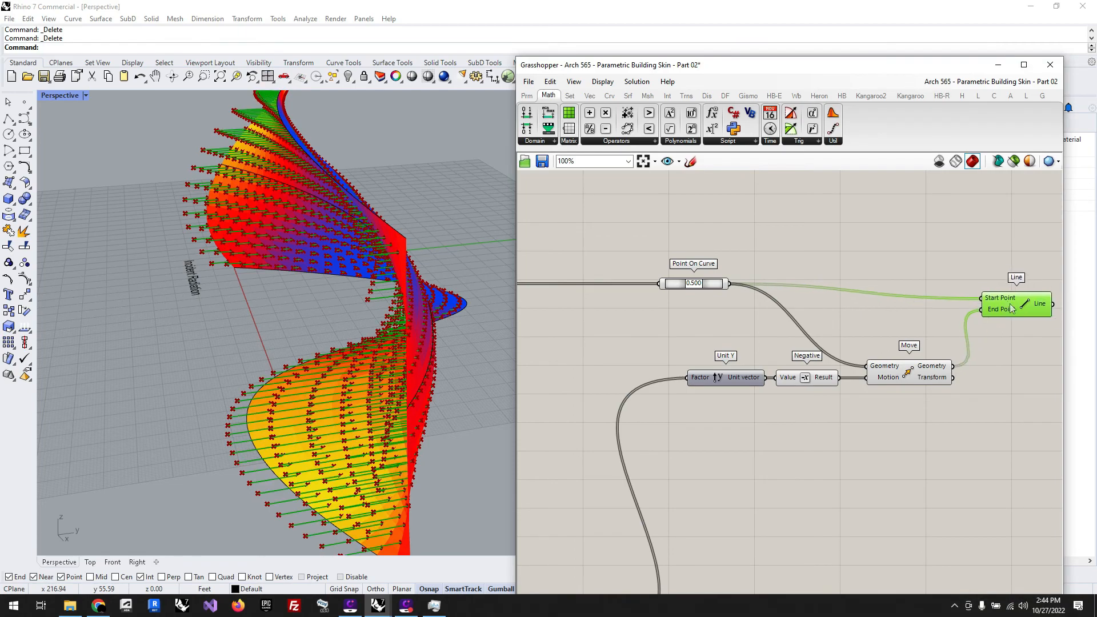
{"action": "right_click_drag", "start_coordinate": [369, 411], "coordinate": [379, 387]}
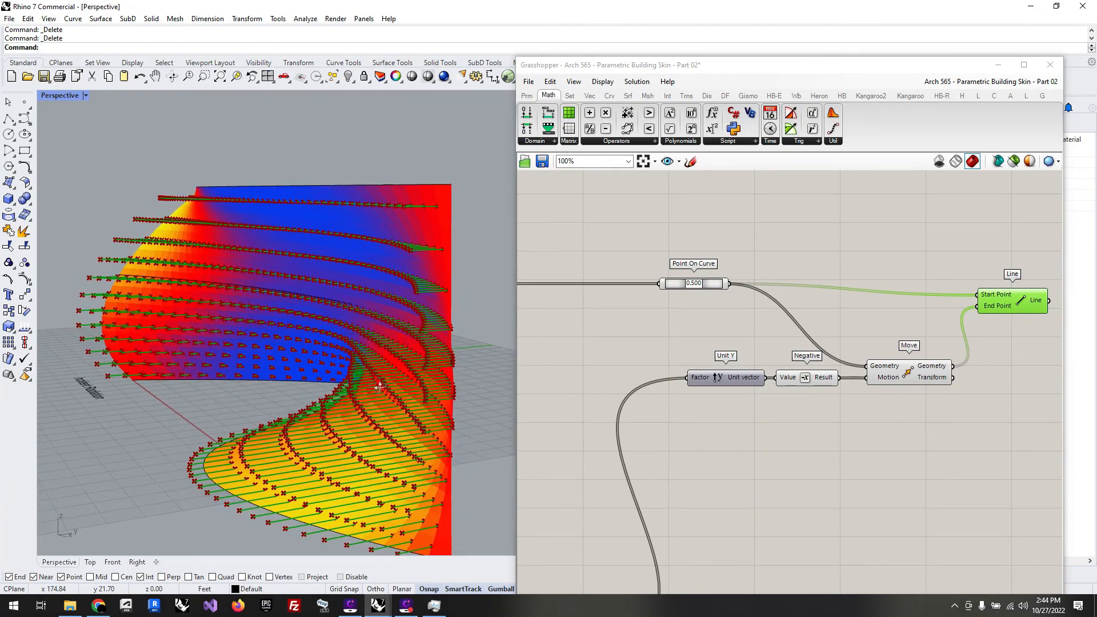
{"action": "scroll", "coordinate": [946, 301], "scroll_direction": "up", "scroll_amount": 3}
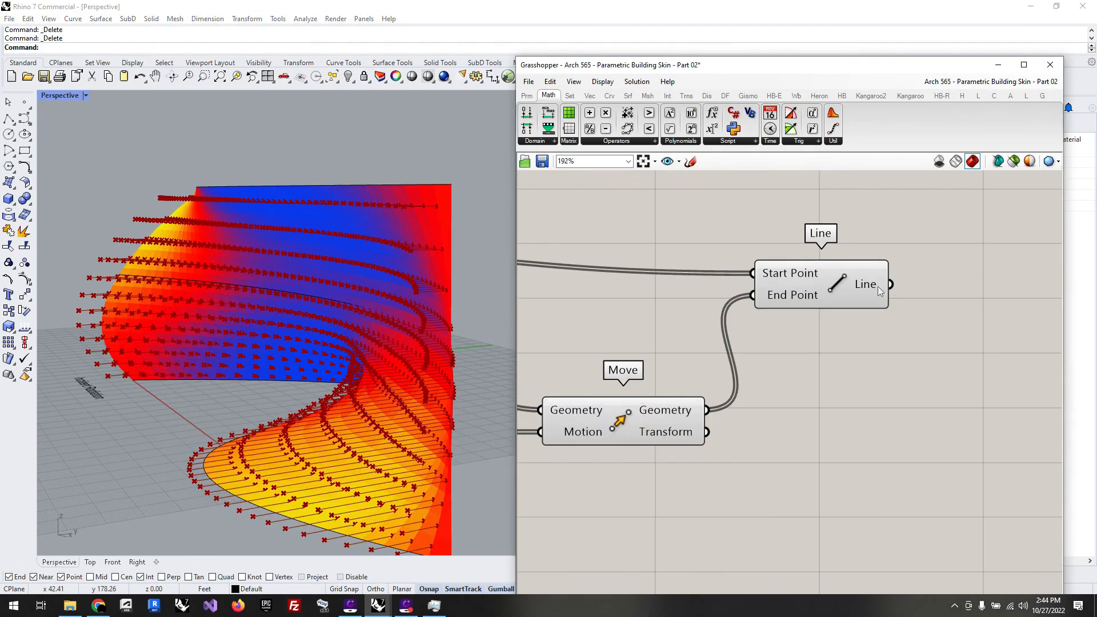
{"action": "mouse_move", "coordinate": [867, 289]}
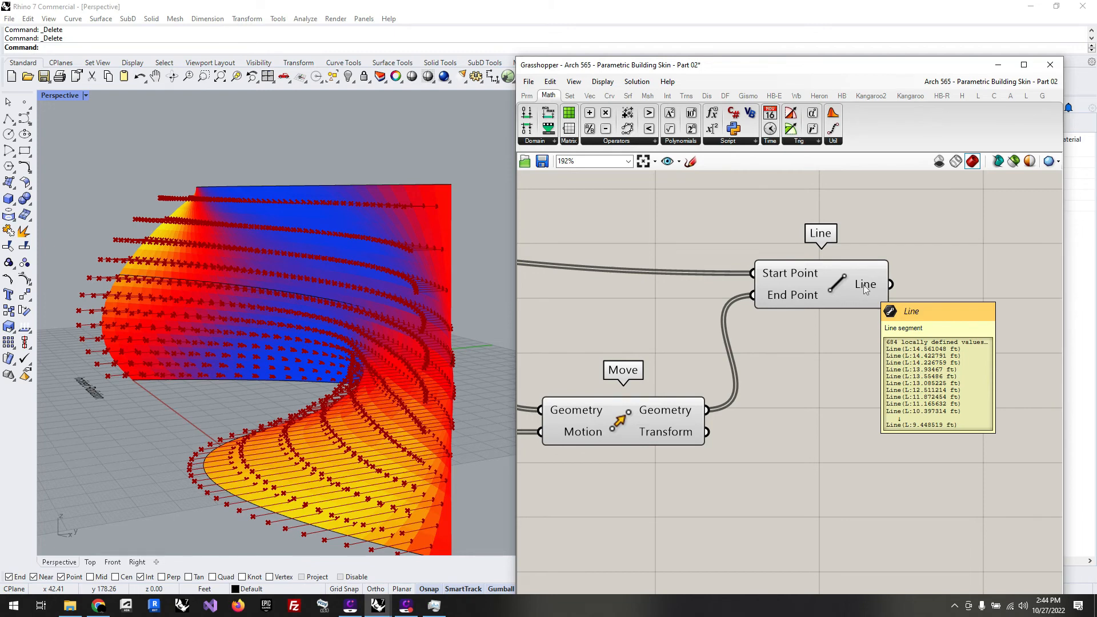
{"action": "left_click_drag", "start_coordinate": [841, 286], "coordinate": [838, 264]}
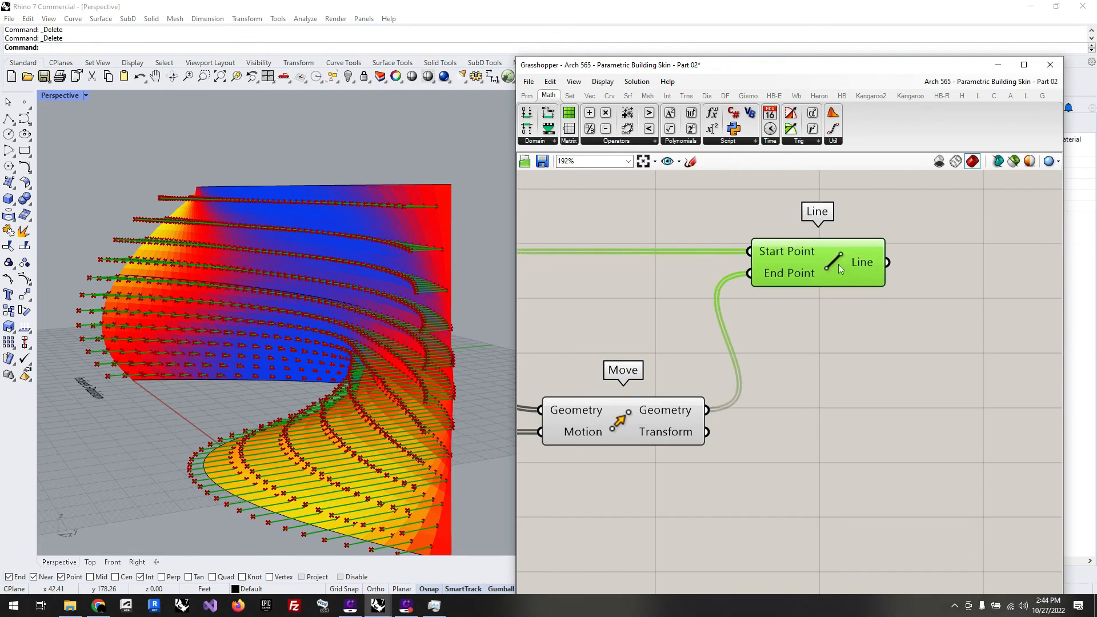
{"action": "left_click", "coordinate": [718, 328]}
{"action": "scroll", "coordinate": [720, 333], "scroll_direction": "down", "scroll_amount": 4}
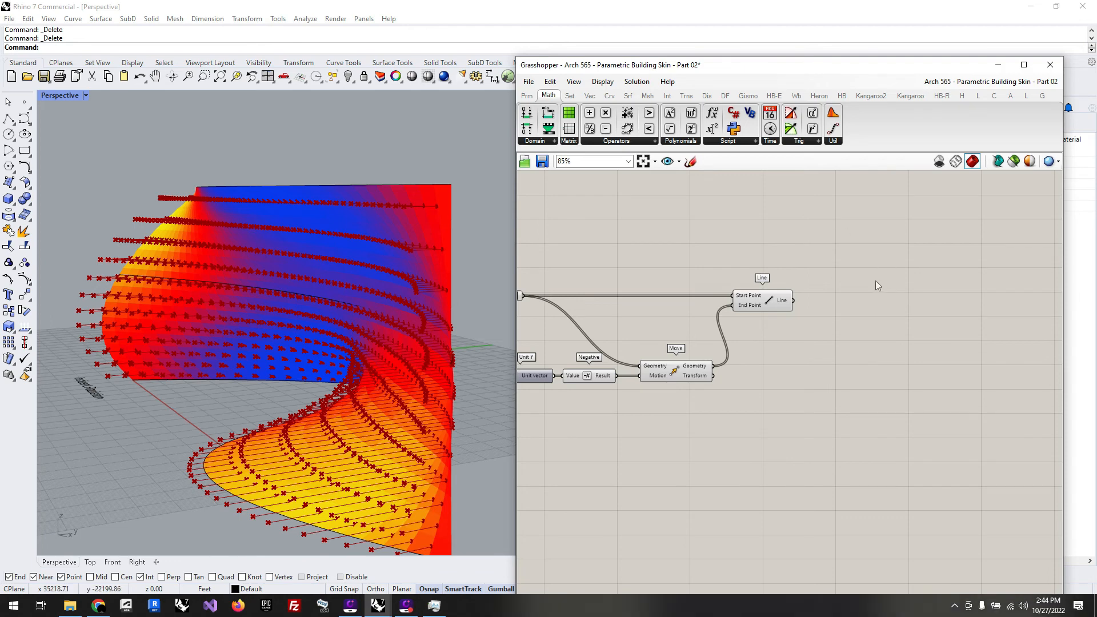
Step: Add a Partition List component after Line and connect the Line output to its List input
{"action": "left_click", "coordinate": [569, 96]}
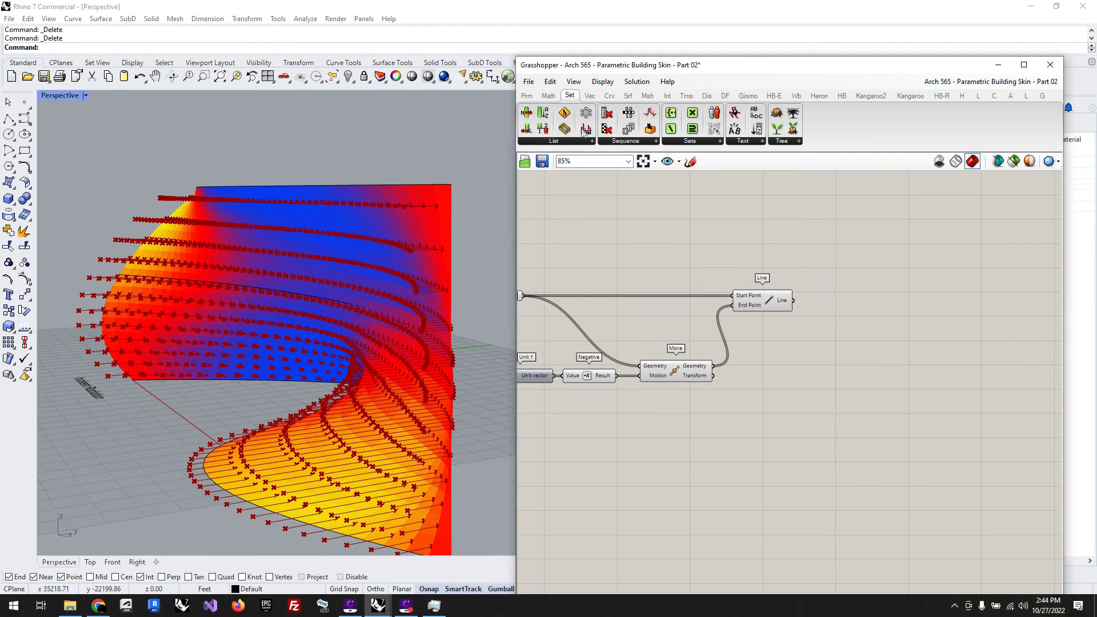
{"action": "left_click", "coordinate": [574, 142]}
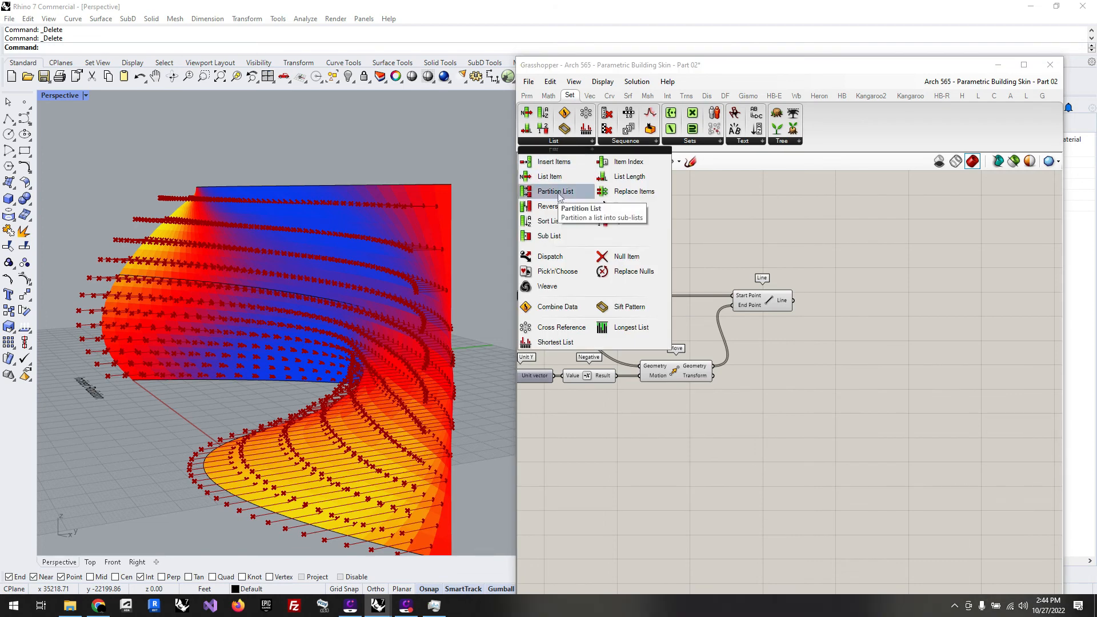
{"action": "left_click_drag", "start_coordinate": [559, 195], "coordinate": [921, 294]}
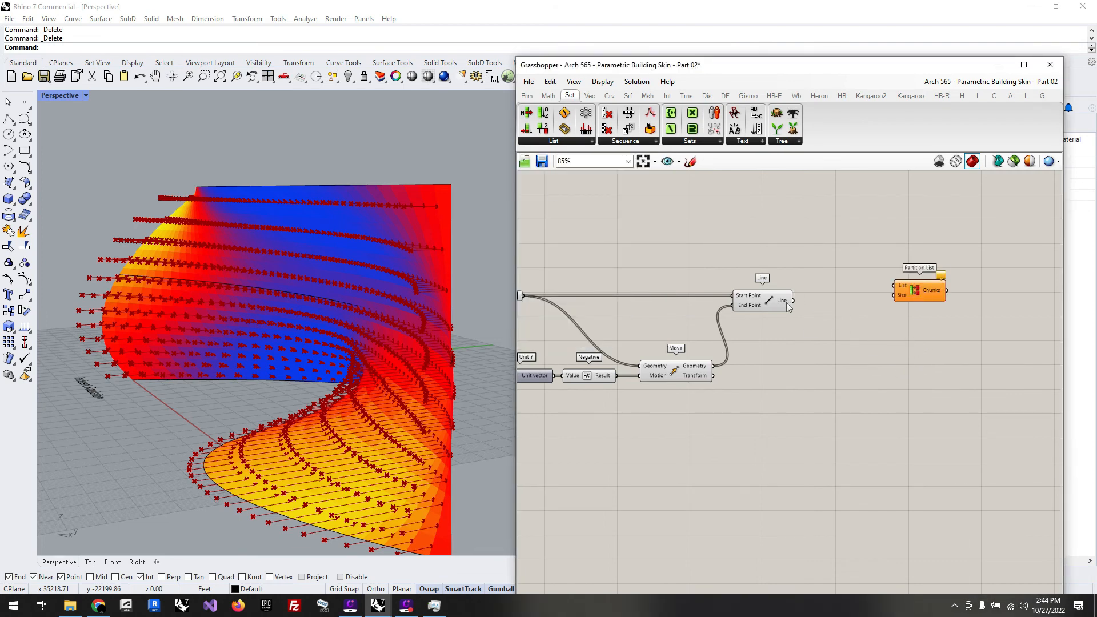
{"action": "left_click_drag", "start_coordinate": [793, 300], "coordinate": [905, 308]}
{"action": "scroll", "coordinate": [966, 361], "scroll_direction": "down", "scroll_amount": 8}
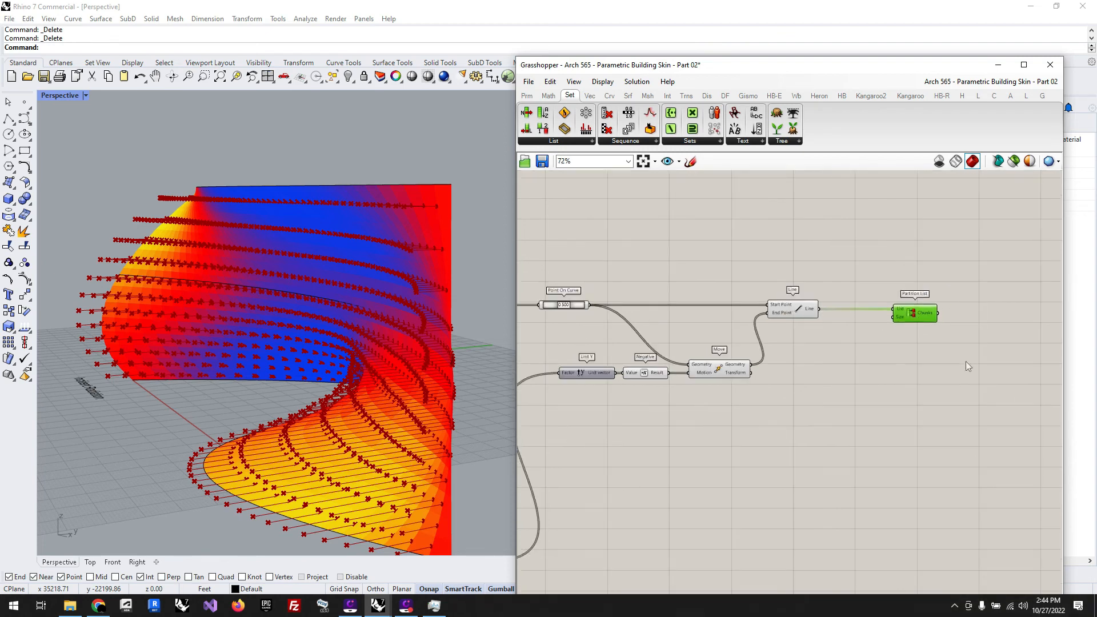
Step: Connect the V Count slider to the Size input of Partition List and inspect the Chunks output
{"action": "scroll", "coordinate": [687, 359], "scroll_direction": "up", "scroll_amount": 8}
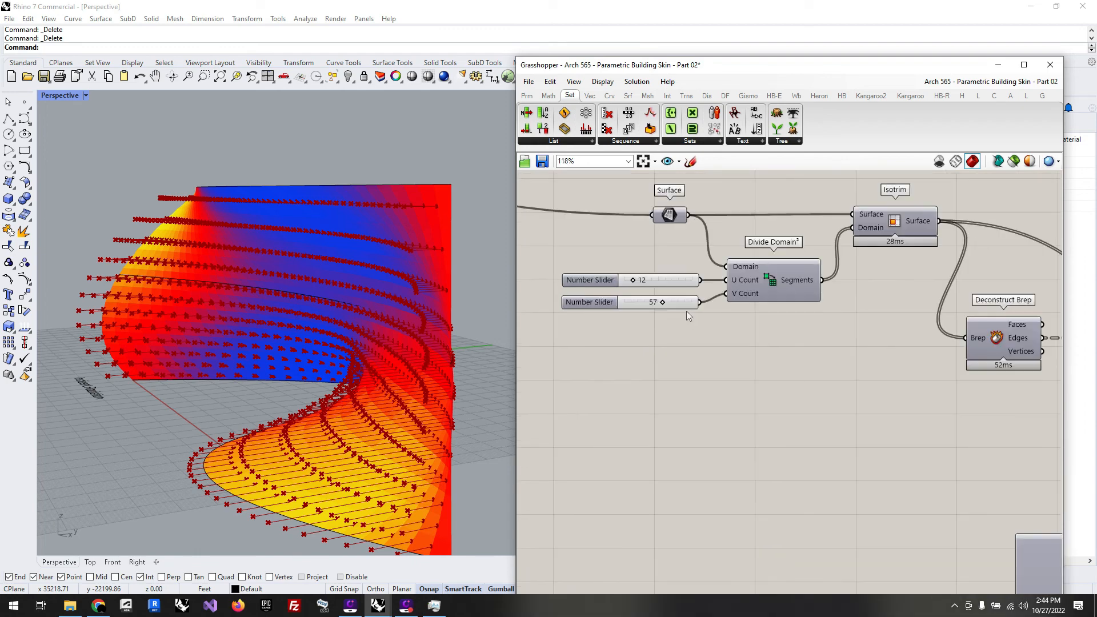
{"action": "left_click_drag", "start_coordinate": [701, 303], "coordinate": [924, 486]}
{"action": "left_click_drag", "start_coordinate": [1096, 487], "coordinate": [975, 370]}
{"action": "scroll", "coordinate": [681, 409], "scroll_direction": "down", "scroll_amount": 5}
{"action": "scroll", "coordinate": [1046, 409], "scroll_direction": "up", "scroll_amount": 3}
{"action": "scroll", "coordinate": [1050, 411], "scroll_direction": "up", "scroll_amount": 4}
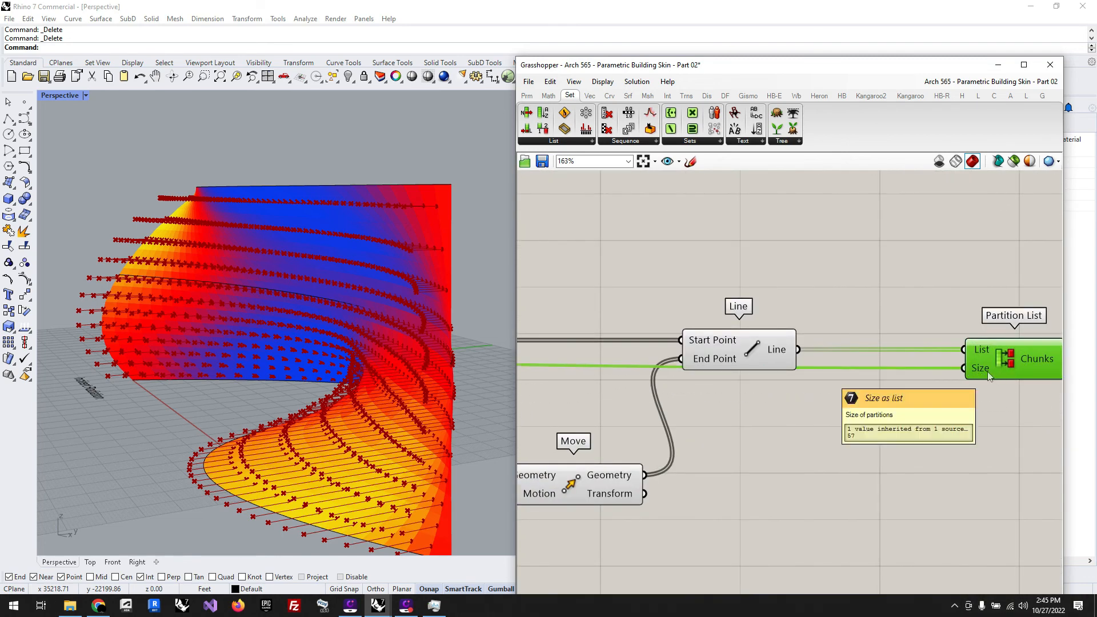
{"action": "right_click_drag", "start_coordinate": [1053, 384], "coordinate": [948, 375]}
{"action": "scroll", "coordinate": [979, 374], "scroll_direction": "up", "scroll_amount": 2}
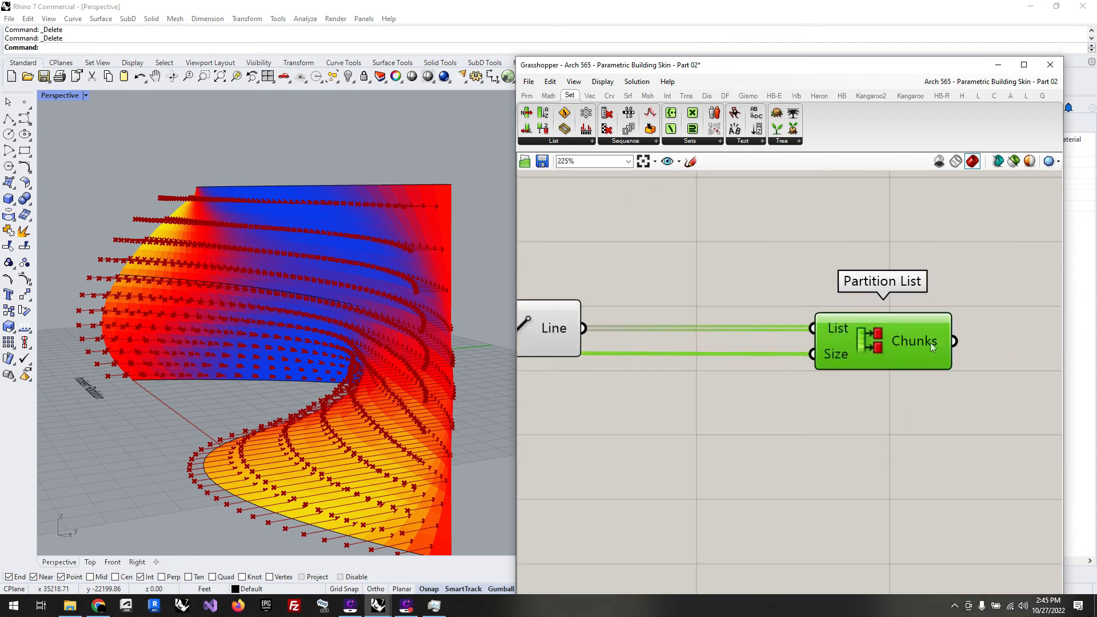
{"action": "mouse_move", "coordinate": [931, 342]}
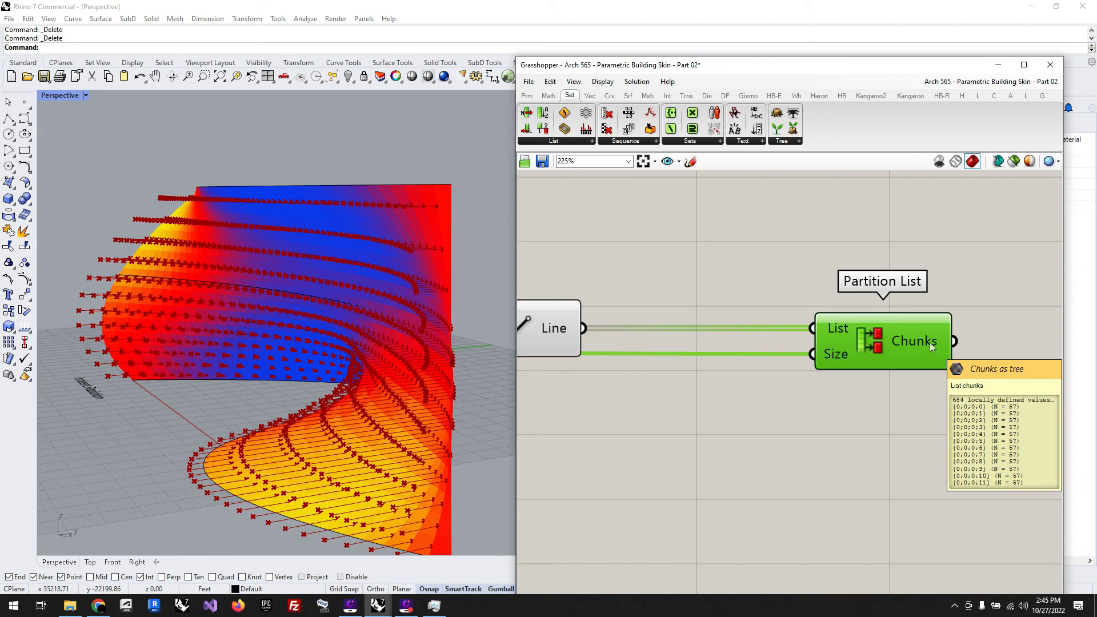
Step: Add a Loft component and connect the Chunks output of Partition List to its Curves input
{"action": "left_click", "coordinate": [641, 460]}
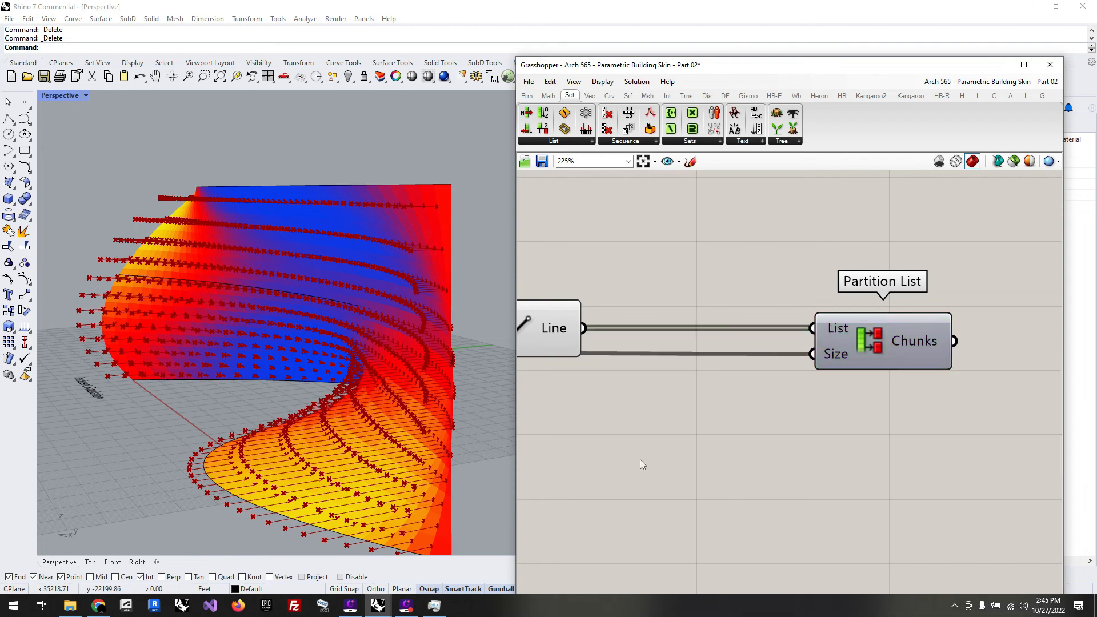
{"action": "scroll", "coordinate": [640, 461], "scroll_direction": "down", "scroll_amount": 2}
{"action": "double_click", "coordinate": [931, 445]}
{"action": "type", "text": "loft"}
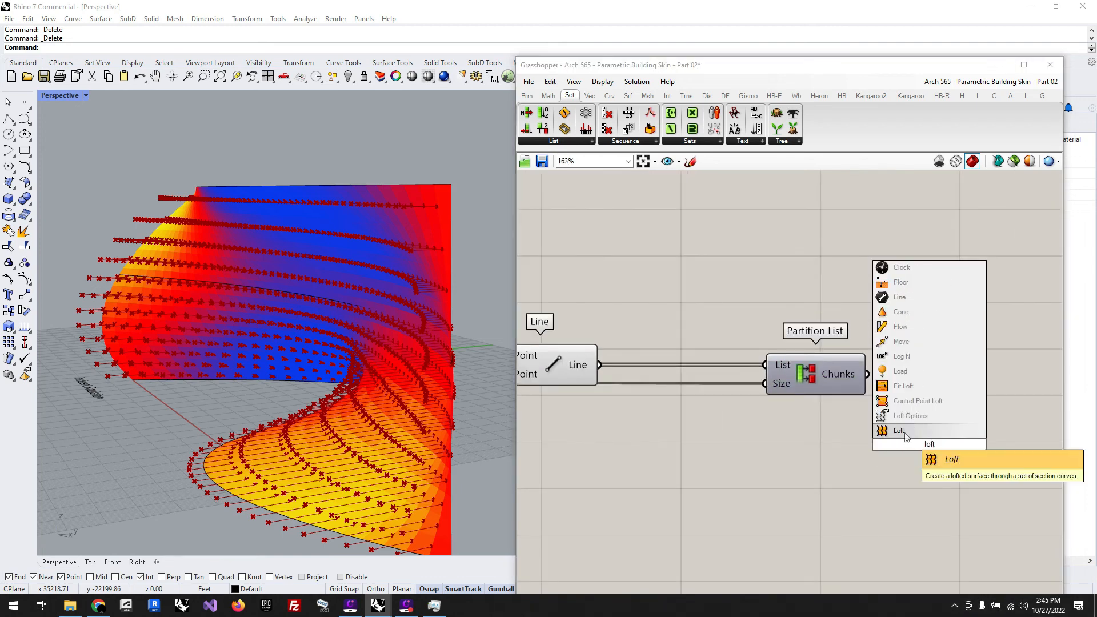
{"action": "key", "text": "Return"}
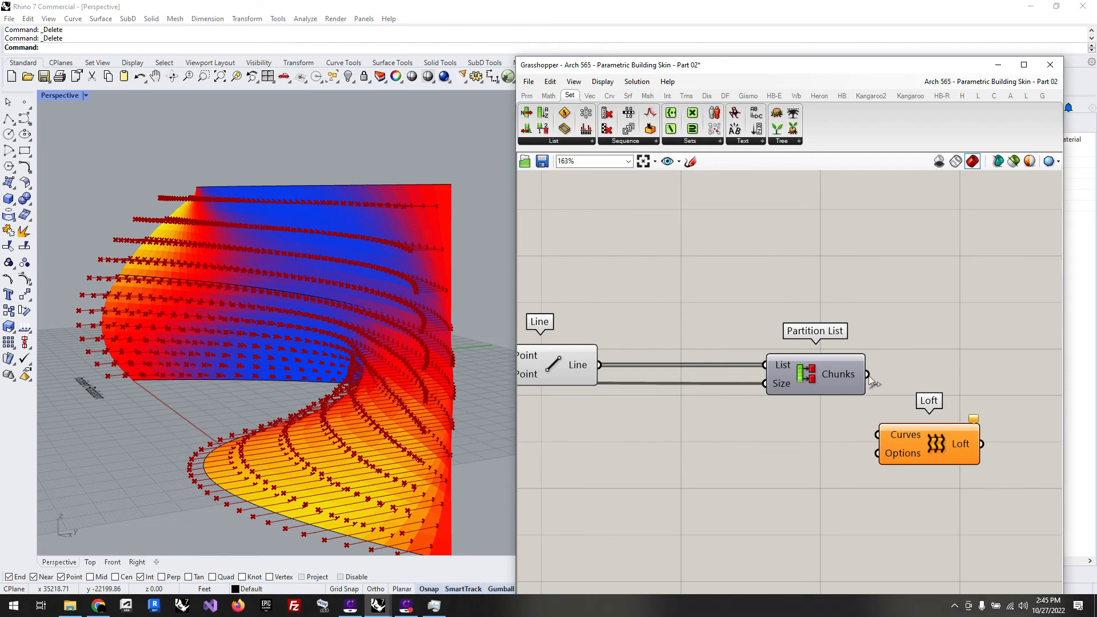
{"action": "left_click_drag", "start_coordinate": [867, 375], "coordinate": [936, 377]}
{"action": "right_click_drag", "start_coordinate": [343, 372], "coordinate": [368, 377]}
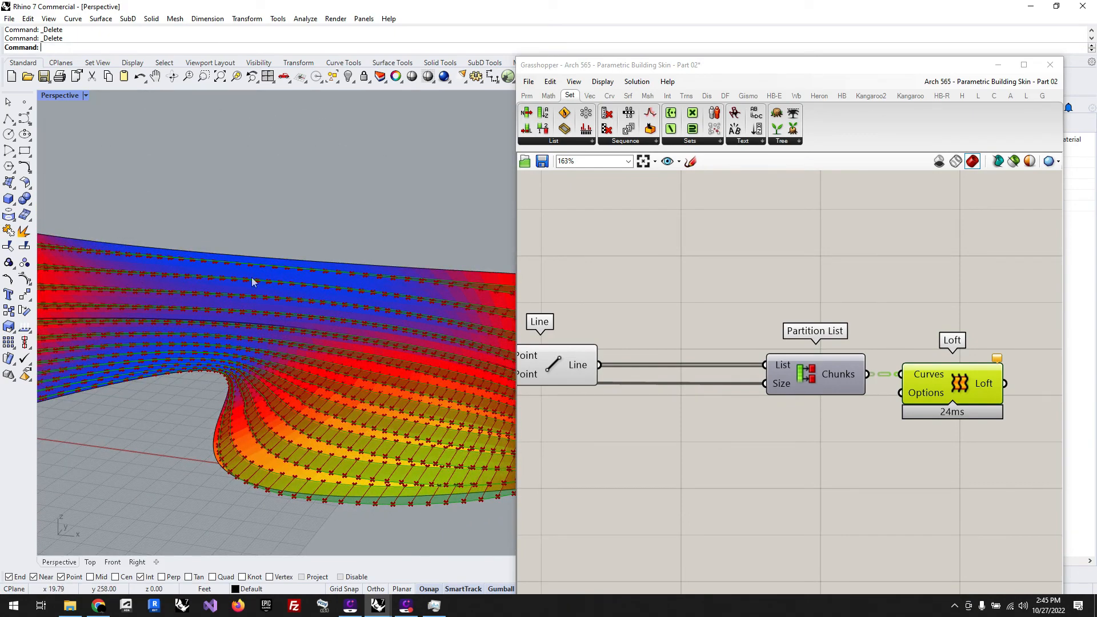
Step: Switch the slider feeding Construct Domain's Domain start to floating-point rounding and set its value to 0.001
{"action": "scroll", "coordinate": [980, 314], "scroll_direction": "down", "scroll_amount": 3}
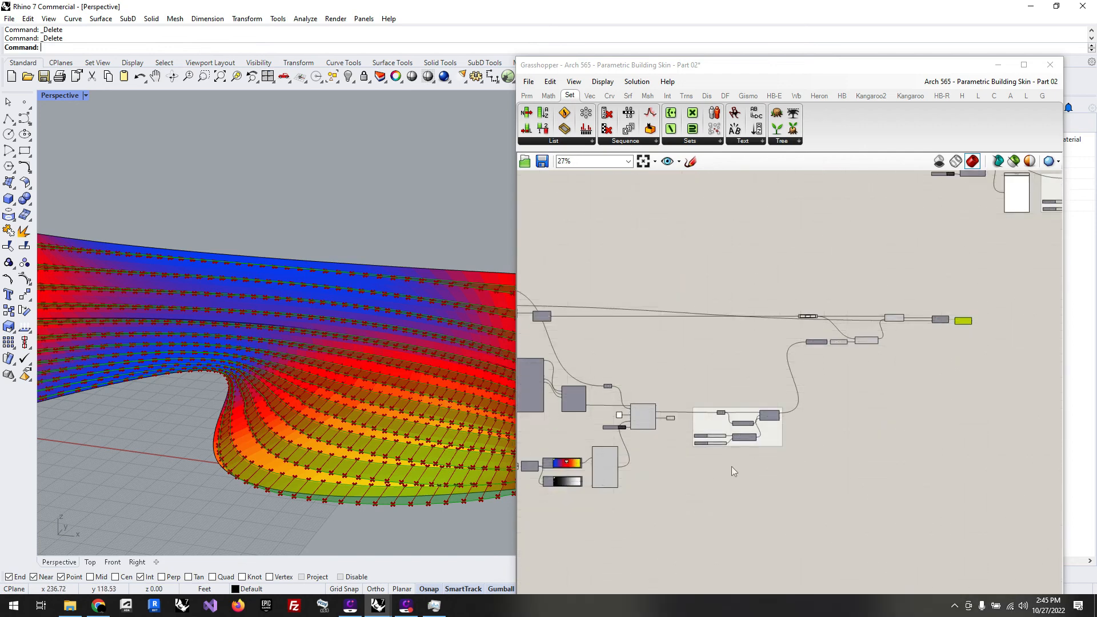
{"action": "scroll", "coordinate": [686, 417], "scroll_direction": "up", "scroll_amount": 2}
{"action": "scroll", "coordinate": [683, 411], "scroll_direction": "up", "scroll_amount": 4}
{"action": "double_click", "coordinate": [615, 338]}
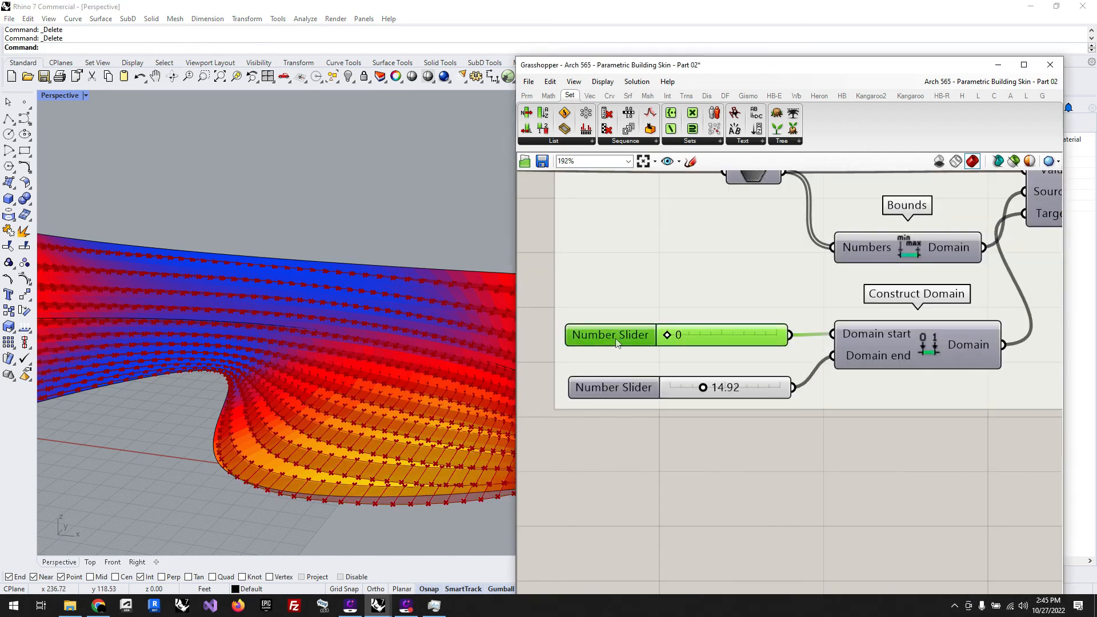
{"action": "left_click", "coordinate": [630, 360]}
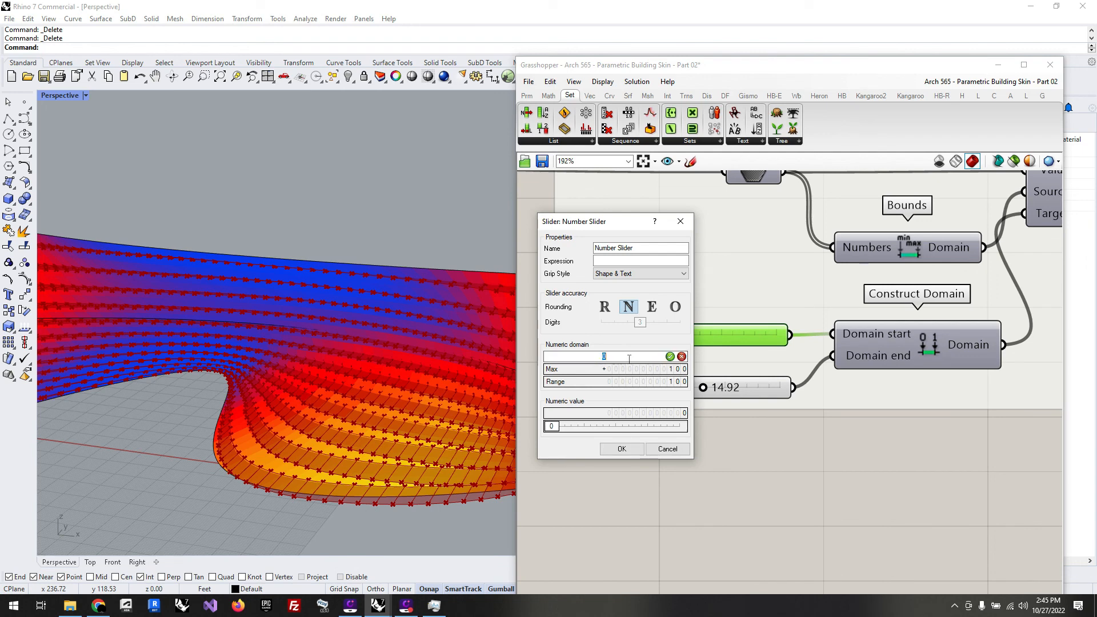
{"action": "left_click", "coordinate": [605, 307]}
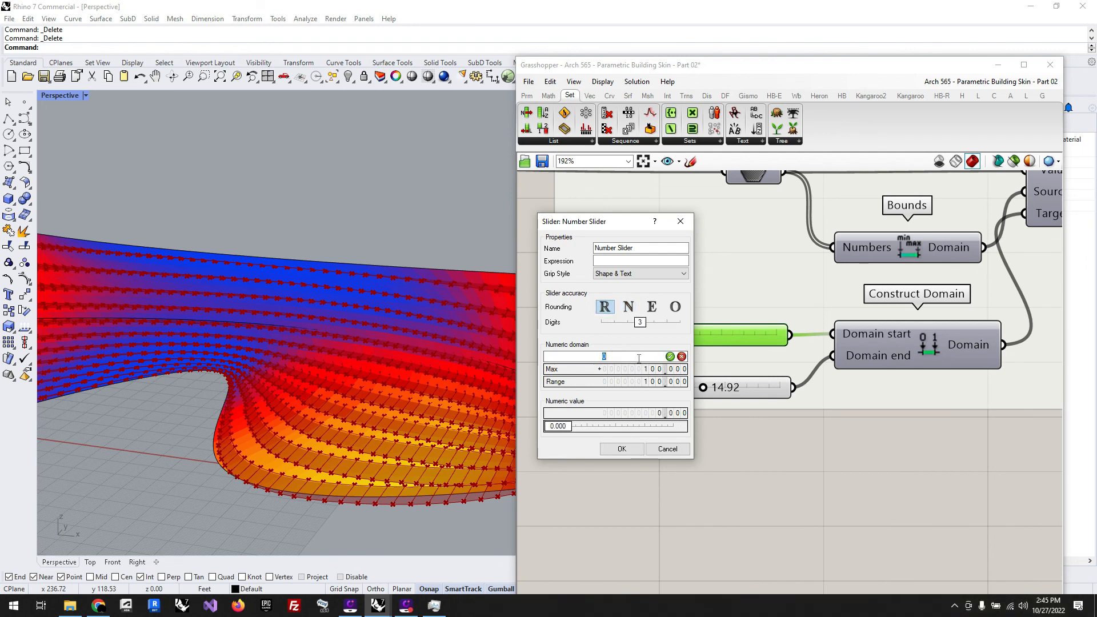
{"action": "key", "text": "Return"}
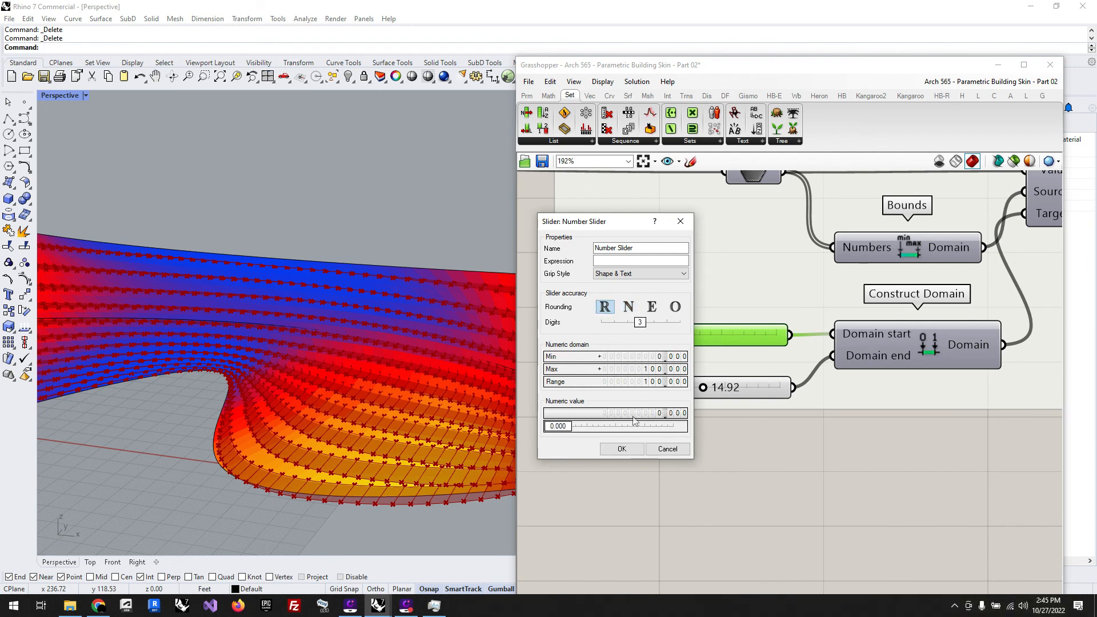
{"action": "left_click", "coordinate": [559, 427]}
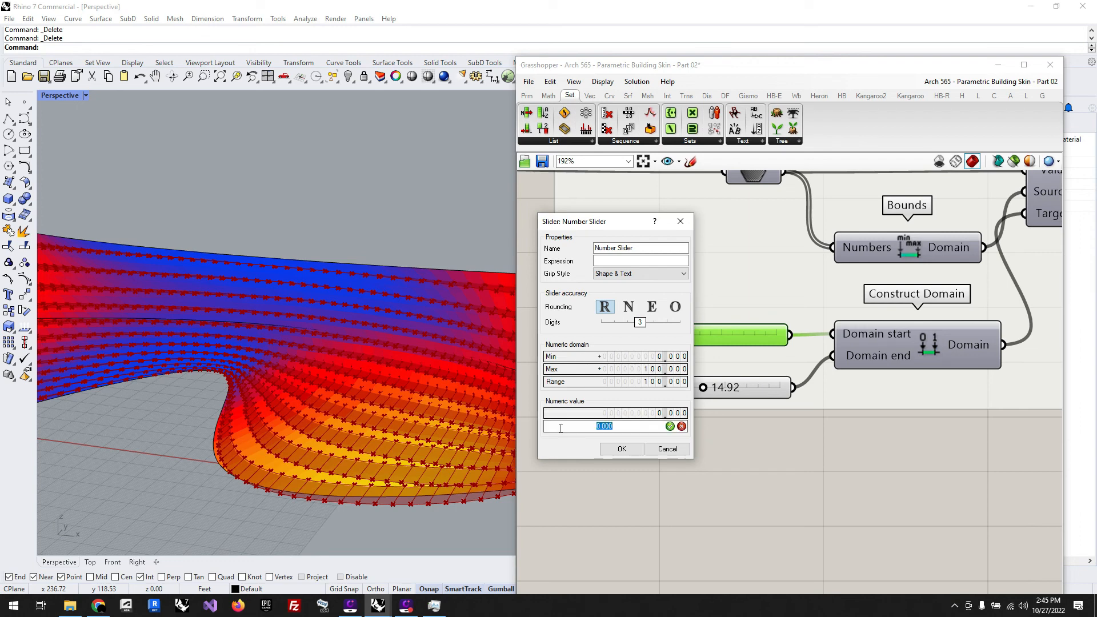
{"action": "type", "text": "0."}
{"action": "left_click", "coordinate": [670, 427]}
{"action": "left_click", "coordinate": [622, 448]}
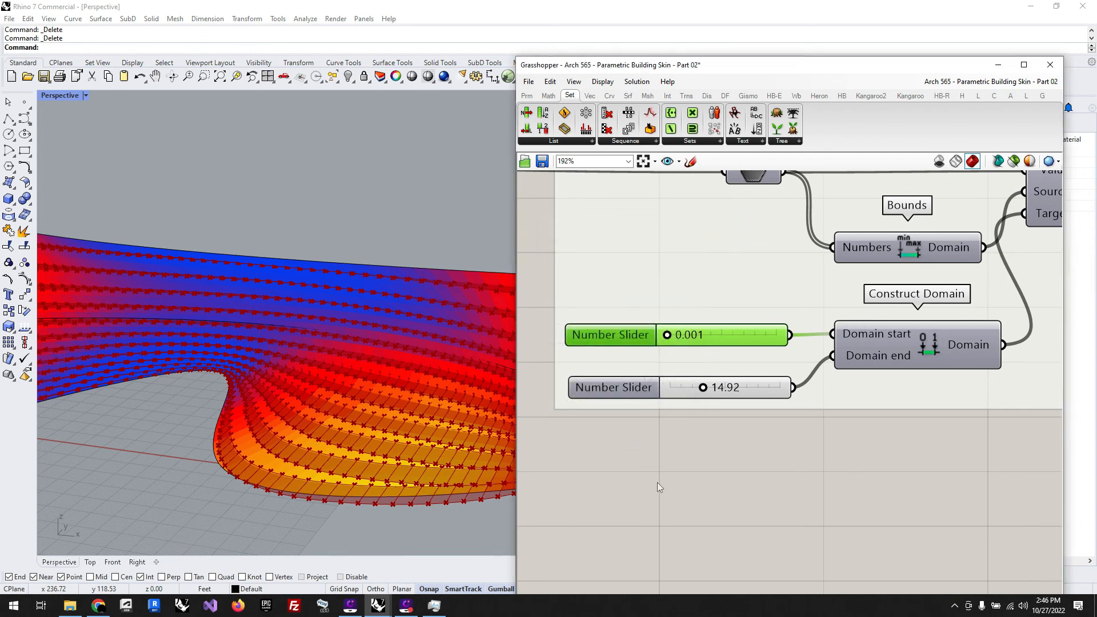
Step: Select the Loft component and inspect its lofted surfaces on the building skin in the perspective view
{"action": "scroll", "coordinate": [629, 482], "scroll_direction": "down", "scroll_amount": 4}
{"action": "scroll", "coordinate": [600, 484], "scroll_direction": "down", "scroll_amount": 8}
{"action": "scroll", "coordinate": [818, 340], "scroll_direction": "up", "scroll_amount": 10}
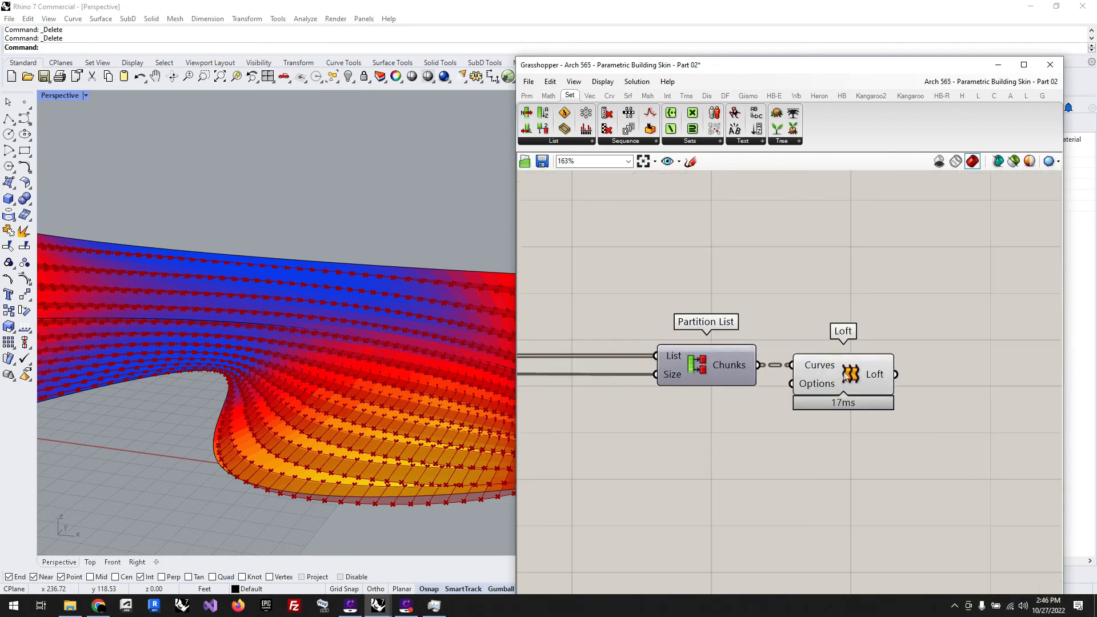
{"action": "left_click", "coordinate": [845, 370]}
{"action": "right_click_drag", "start_coordinate": [241, 366], "coordinate": [377, 274]}
{"action": "scroll", "coordinate": [643, 441], "scroll_direction": "down", "scroll_amount": 2}
{"action": "scroll", "coordinate": [860, 416], "scroll_direction": "up", "scroll_amount": 4}
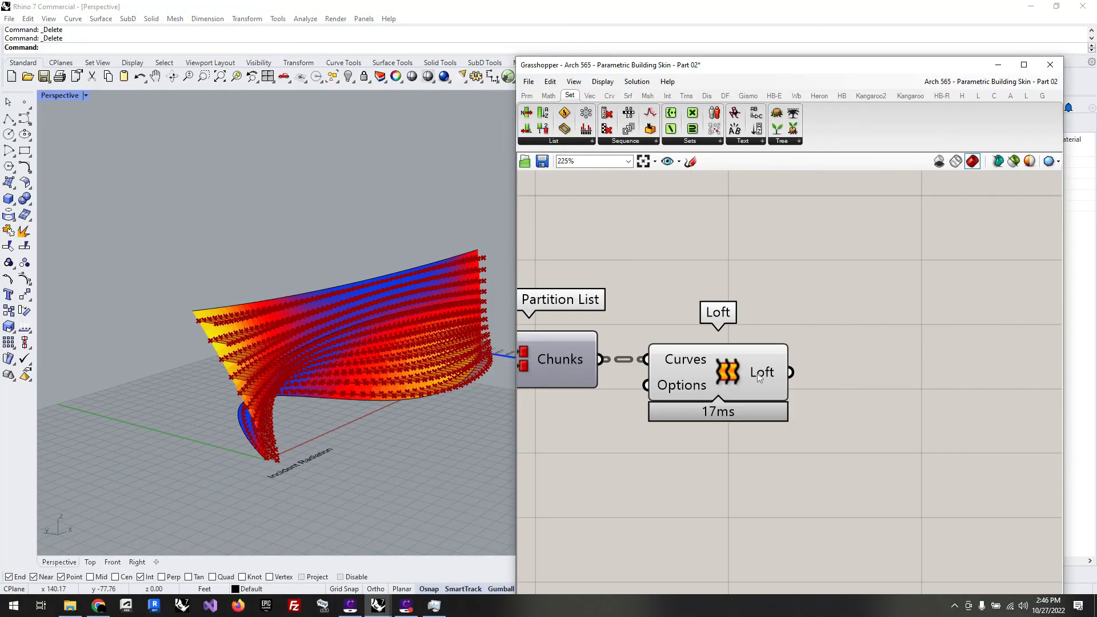
{"action": "left_click", "coordinate": [757, 374]}
{"action": "mouse_move", "coordinate": [758, 375]}
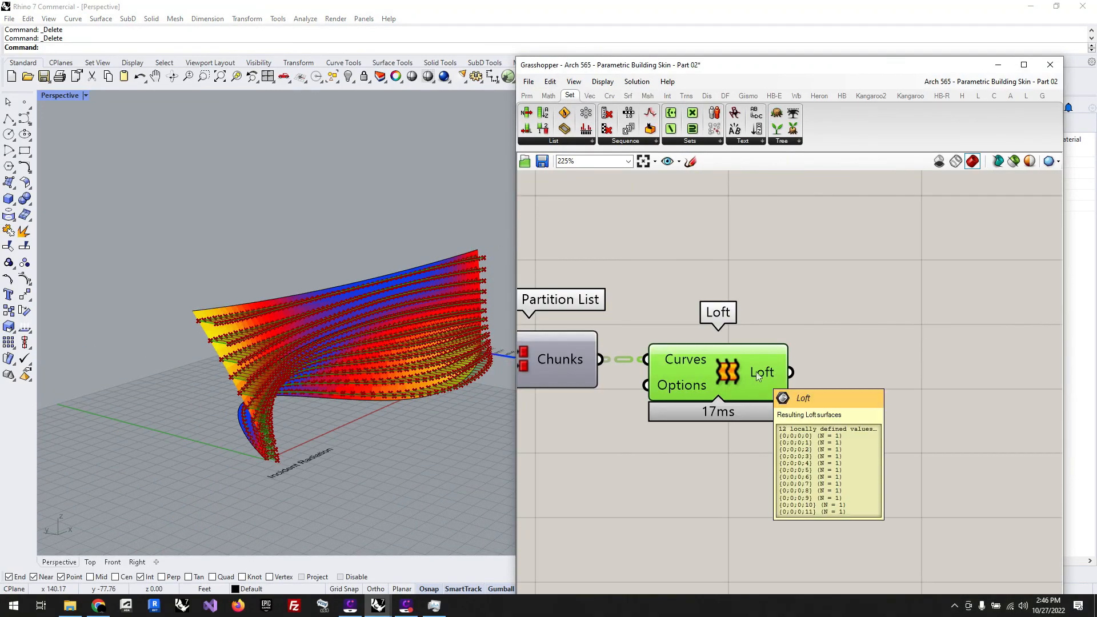
Step: Add a Custom Preview component, connect the Loft output to its Geometry input, and align it with Loft
{"action": "double_click", "coordinate": [927, 510]}
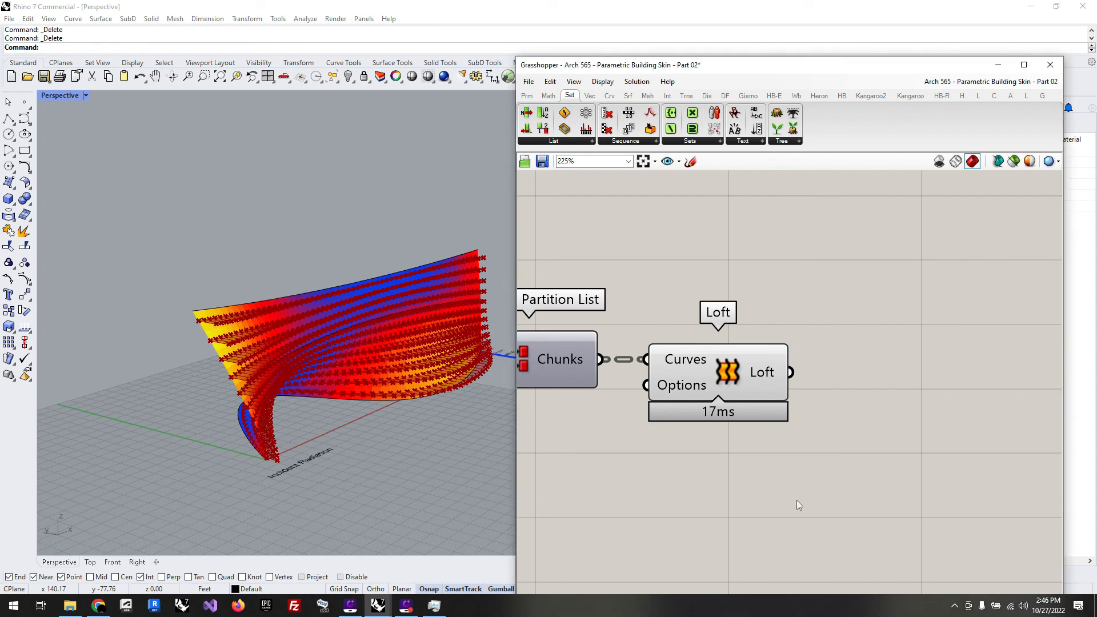
{"action": "scroll", "coordinate": [712, 489], "scroll_direction": "down", "scroll_amount": 1}
{"action": "double_click", "coordinate": [917, 491]}
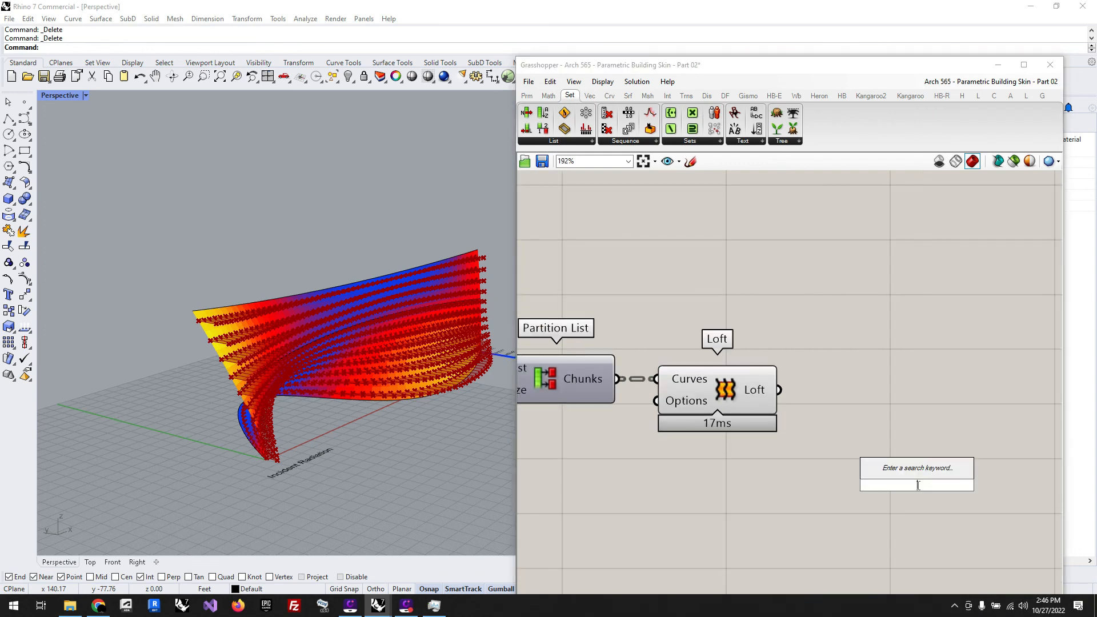
{"action": "type", "text": "cus"}
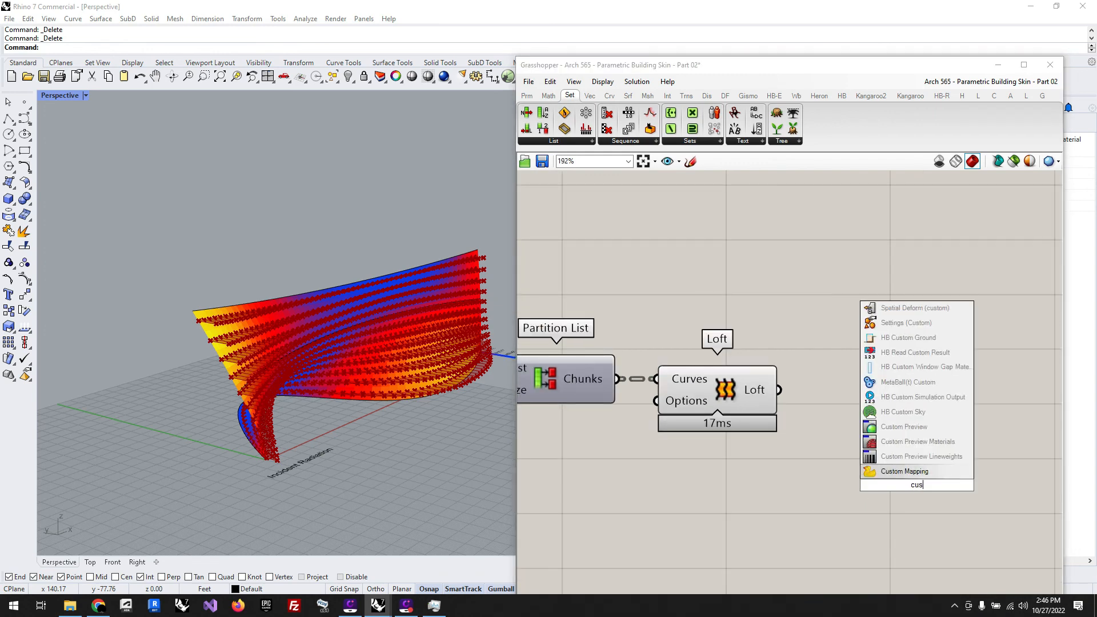
{"action": "left_click", "coordinate": [904, 426]}
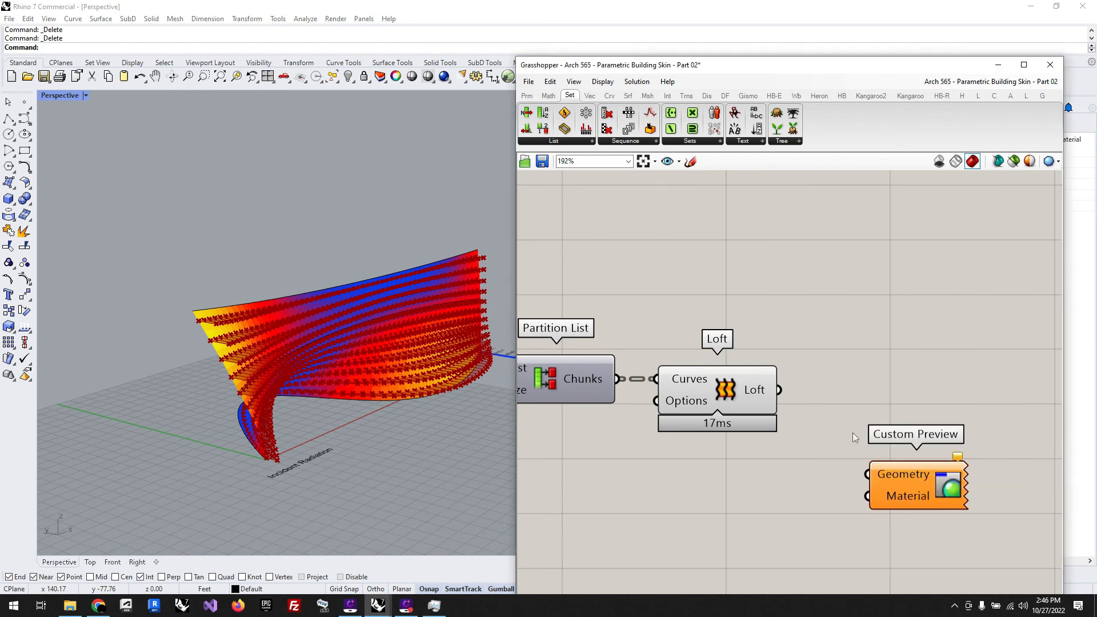
{"action": "left_click_drag", "start_coordinate": [779, 390], "coordinate": [868, 474]}
{"action": "left_click_drag", "start_coordinate": [924, 497], "coordinate": [984, 412]}
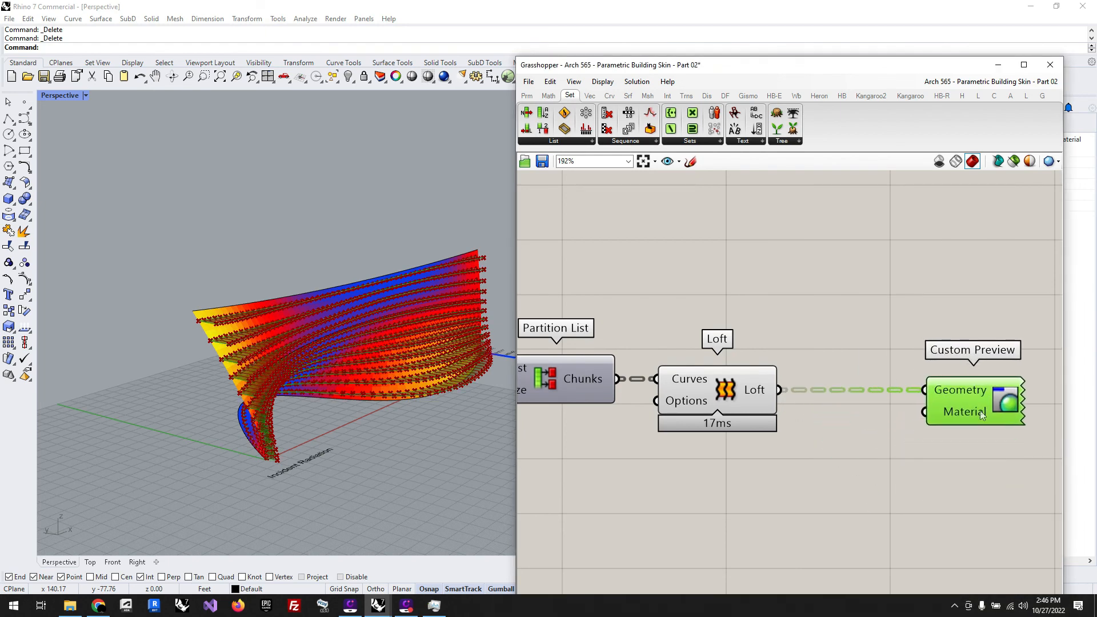
Step: Add a Colour Swatch below the Loft output wire and connect it to the Material input of Custom Preview
{"action": "double_click", "coordinate": [859, 474]}
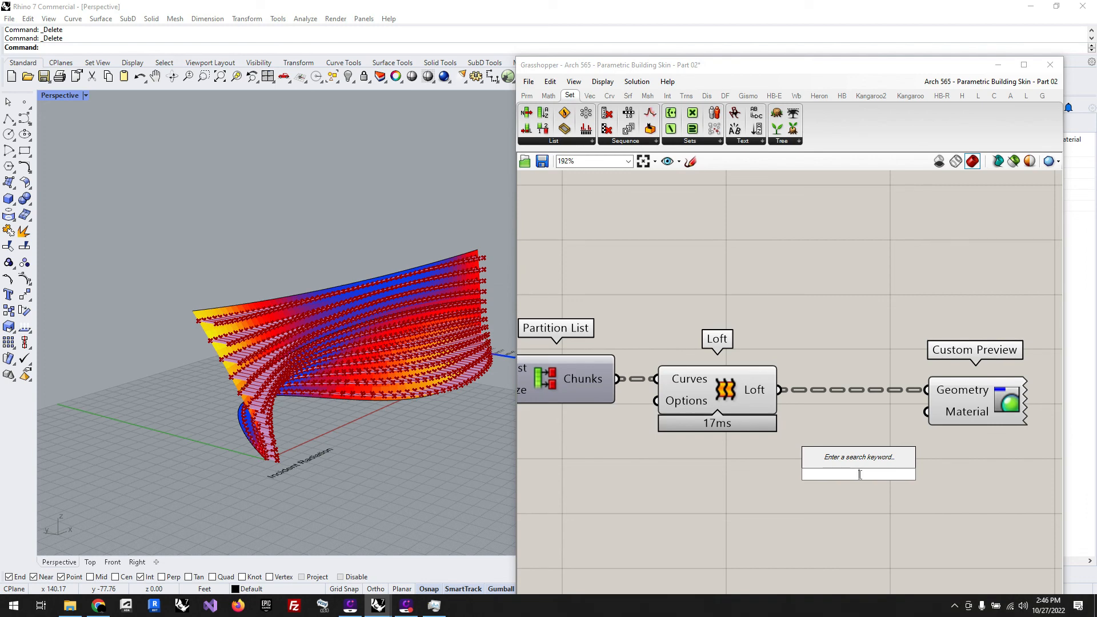
{"action": "type", "text": "col"}
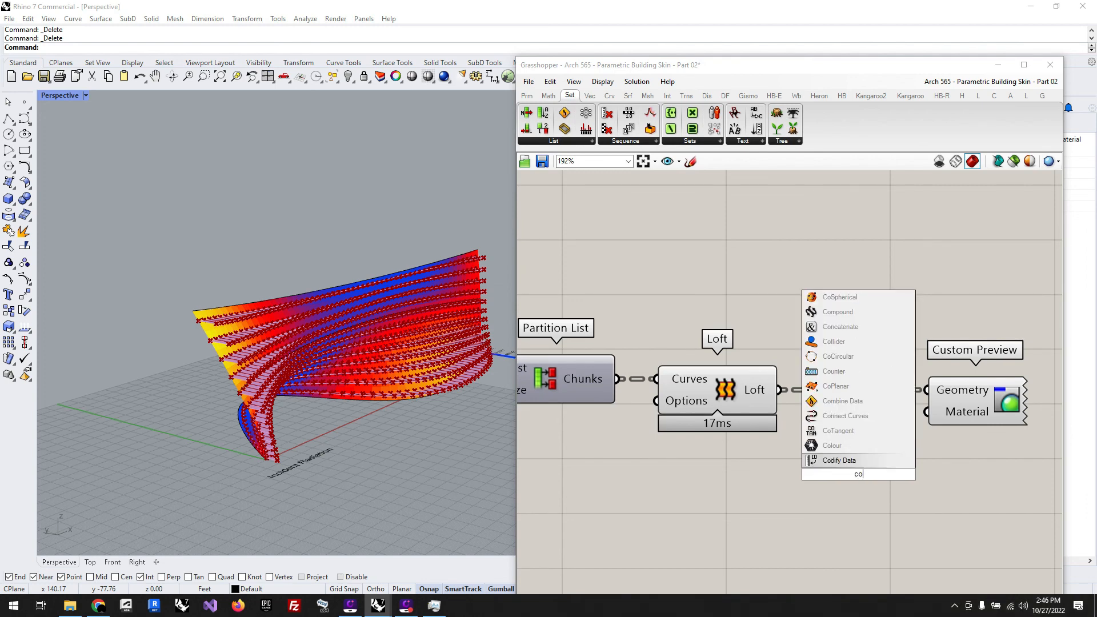
{"action": "key", "text": "BackSpace"}
{"action": "key", "text": "BackSpace"}
{"action": "key", "text": "BackSpace"}
{"action": "type", "text": "wa"}
{"action": "key", "text": "BackSpace"}
{"action": "key", "text": "BackSpace"}
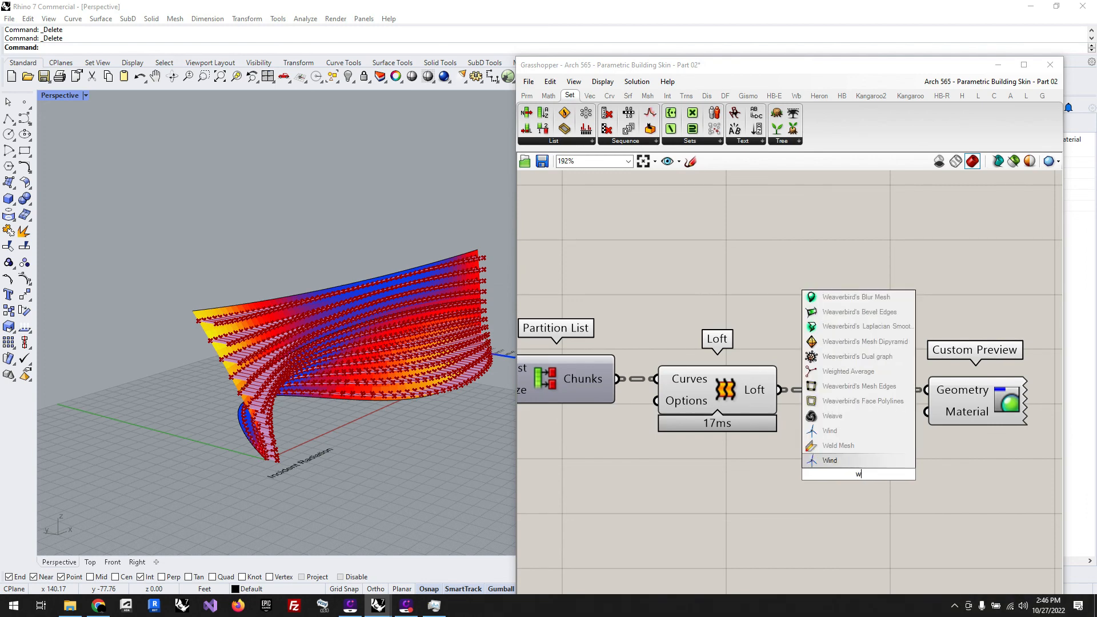
{"action": "type", "text": "swa"}
{"action": "left_click", "coordinate": [845, 431]}
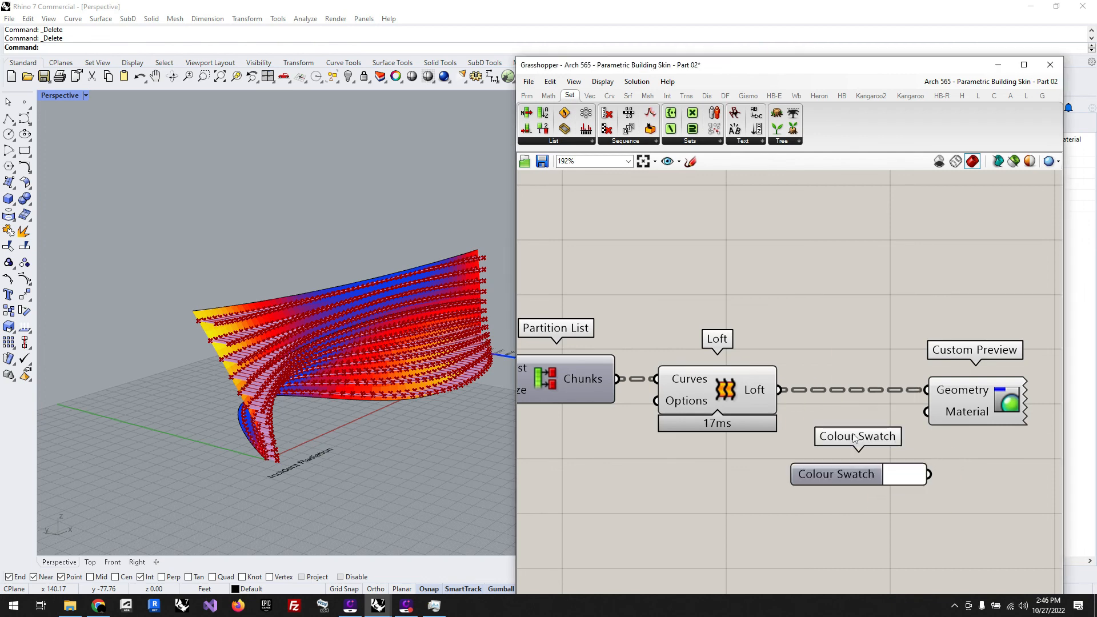
{"action": "left_click_drag", "start_coordinate": [930, 475], "coordinate": [926, 412]}
Step: Set the Colour Swatch to black for the fin preview
{"action": "left_click", "coordinate": [913, 479]}
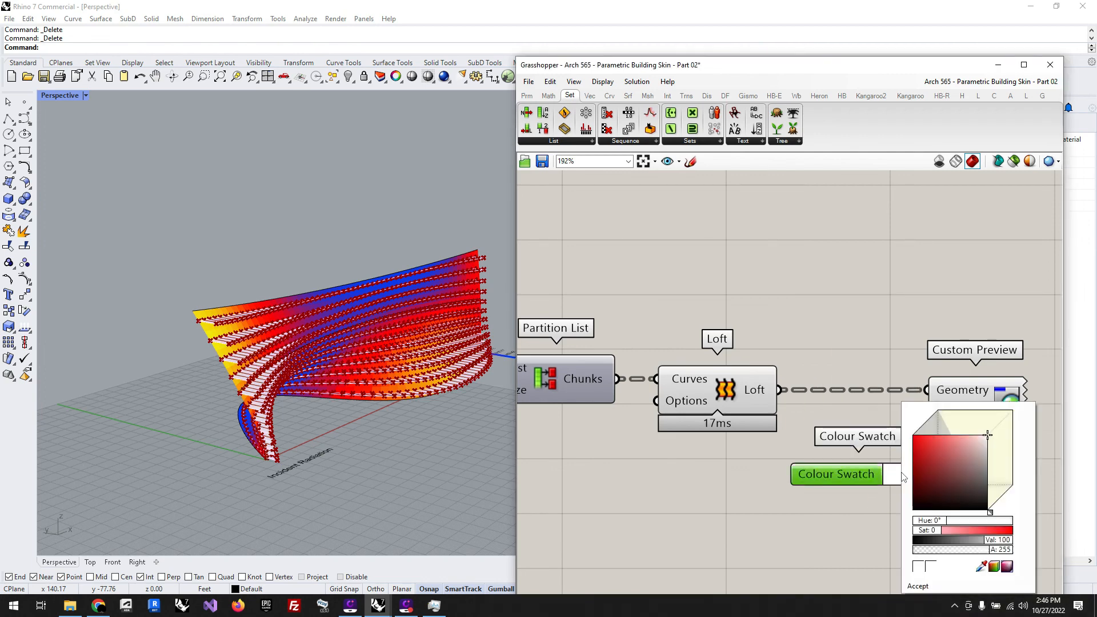
{"action": "left_click_drag", "start_coordinate": [984, 495], "coordinate": [995, 523]}
{"action": "left_click", "coordinate": [797, 521]}
Step: Turn off the preview of the Line, Partition List and Loft components
{"action": "scroll", "coordinate": [895, 482], "scroll_direction": "down", "scroll_amount": 4}
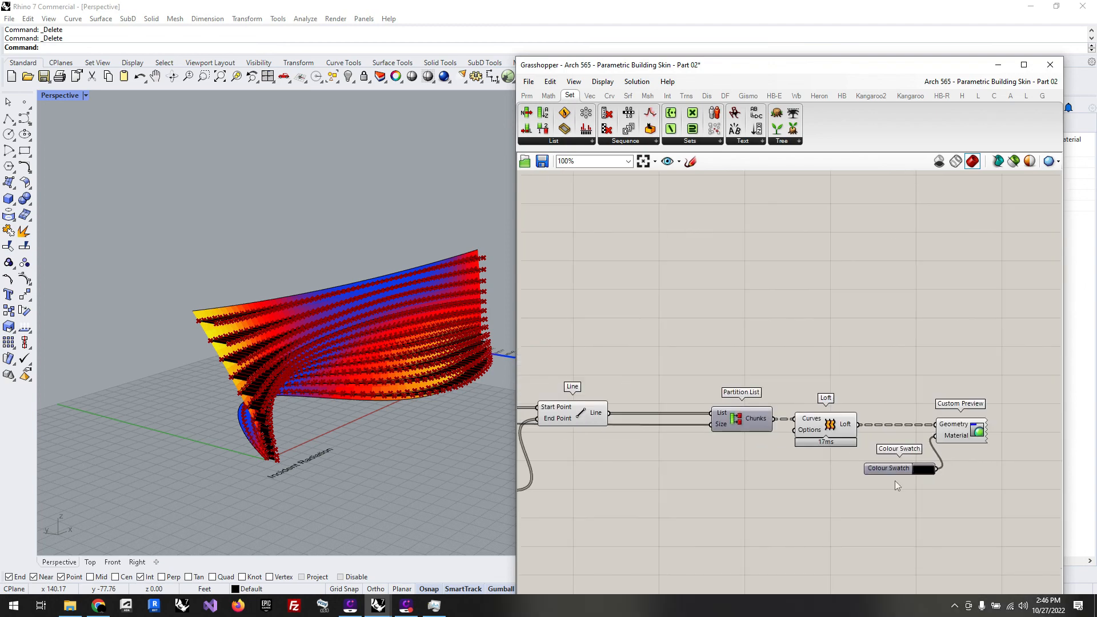
{"action": "left_click_drag", "start_coordinate": [842, 502], "coordinate": [517, 382]}
{"action": "middle_click", "coordinate": [544, 370]}
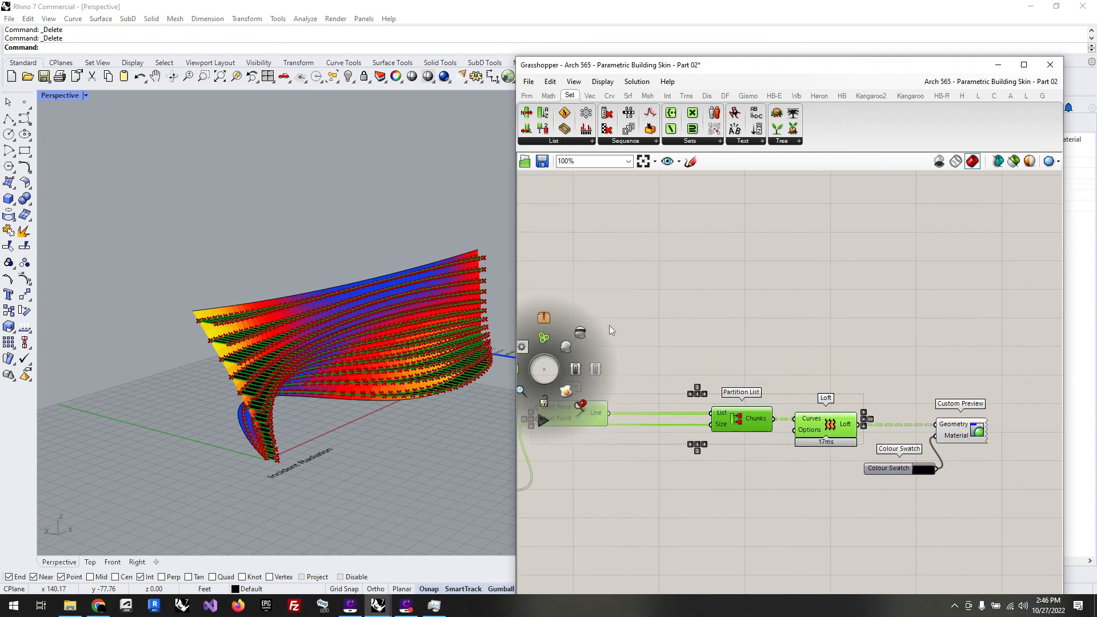
{"action": "left_click", "coordinate": [581, 333]}
{"action": "left_click", "coordinate": [681, 316]}
Step: Turn off the preview of the Unit Y, Negative and Move components
{"action": "scroll", "coordinate": [822, 388], "scroll_direction": "down", "scroll_amount": 6}
{"action": "scroll", "coordinate": [597, 435], "scroll_direction": "up", "scroll_amount": 4}
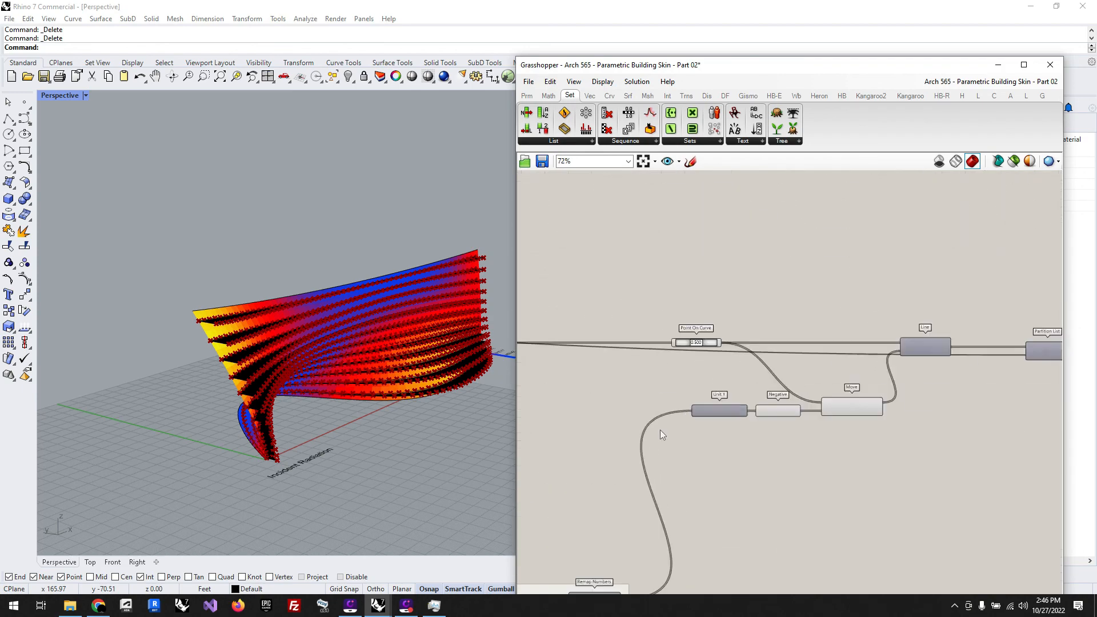
{"action": "left_click_drag", "start_coordinate": [894, 446], "coordinate": [676, 360]}
{"action": "middle_click", "coordinate": [645, 360]}
{"action": "left_click", "coordinate": [681, 324]}
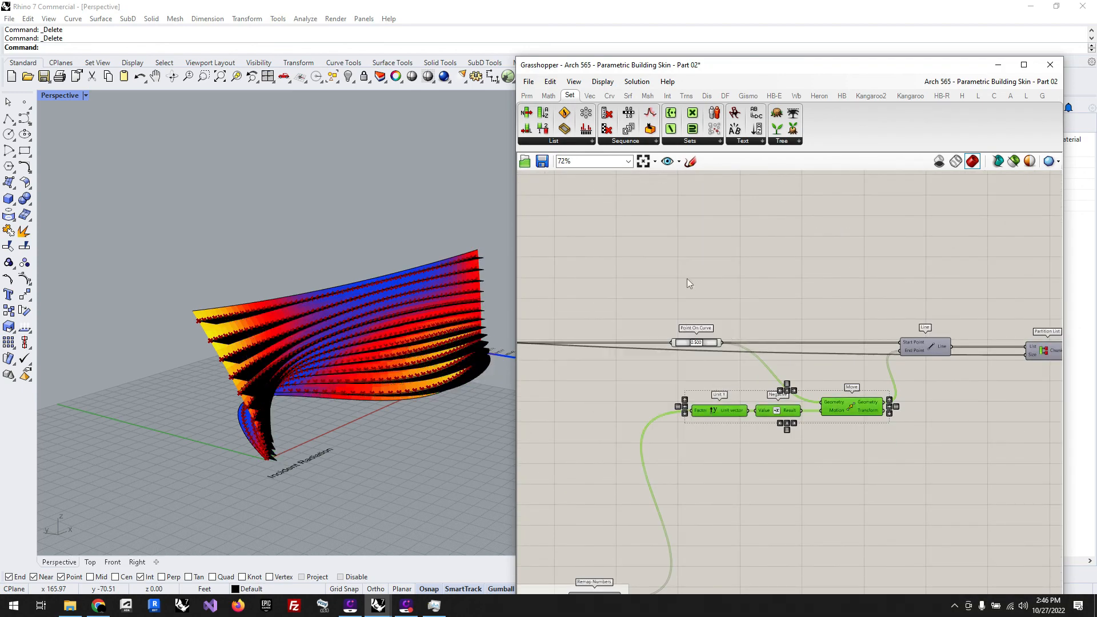
Step: Examine the black shading fins and their varying depth along the facade from several angles in the perspective view
{"action": "scroll", "coordinate": [457, 422], "scroll_direction": "up", "scroll_amount": 5}
{"action": "scroll", "coordinate": [426, 412], "scroll_direction": "down", "scroll_amount": 3}
{"action": "right_click_drag", "start_coordinate": [425, 412], "coordinate": [448, 429]}
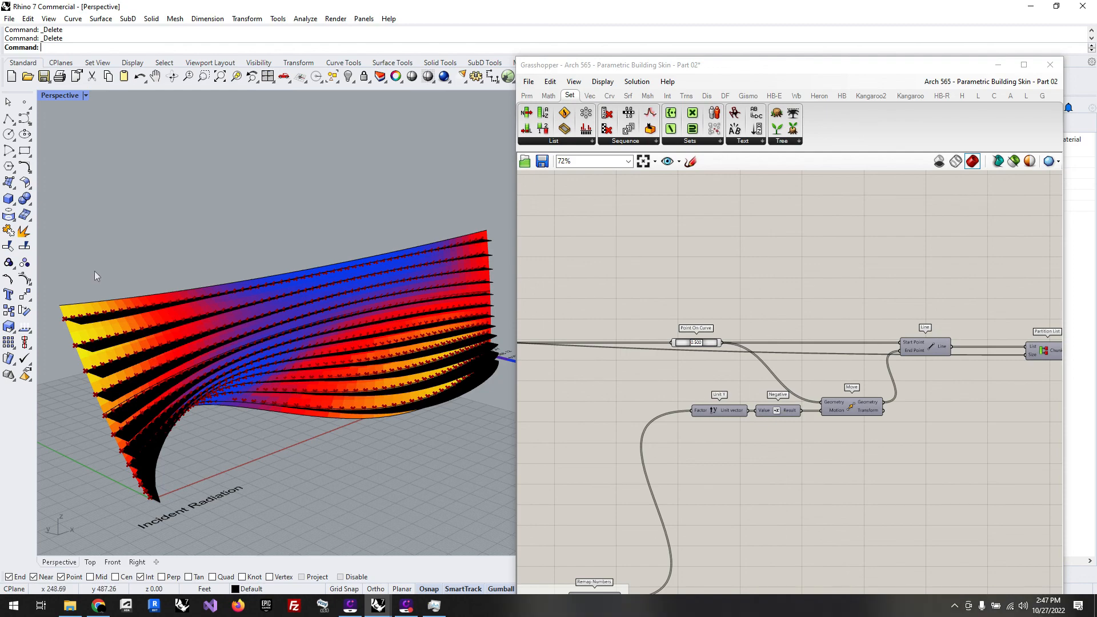
{"action": "right_click_drag", "start_coordinate": [149, 286], "coordinate": [361, 366]}
{"action": "scroll", "coordinate": [184, 332], "scroll_direction": "down", "scroll_amount": 6}
{"action": "scroll", "coordinate": [281, 284], "scroll_direction": "up", "scroll_amount": 7}
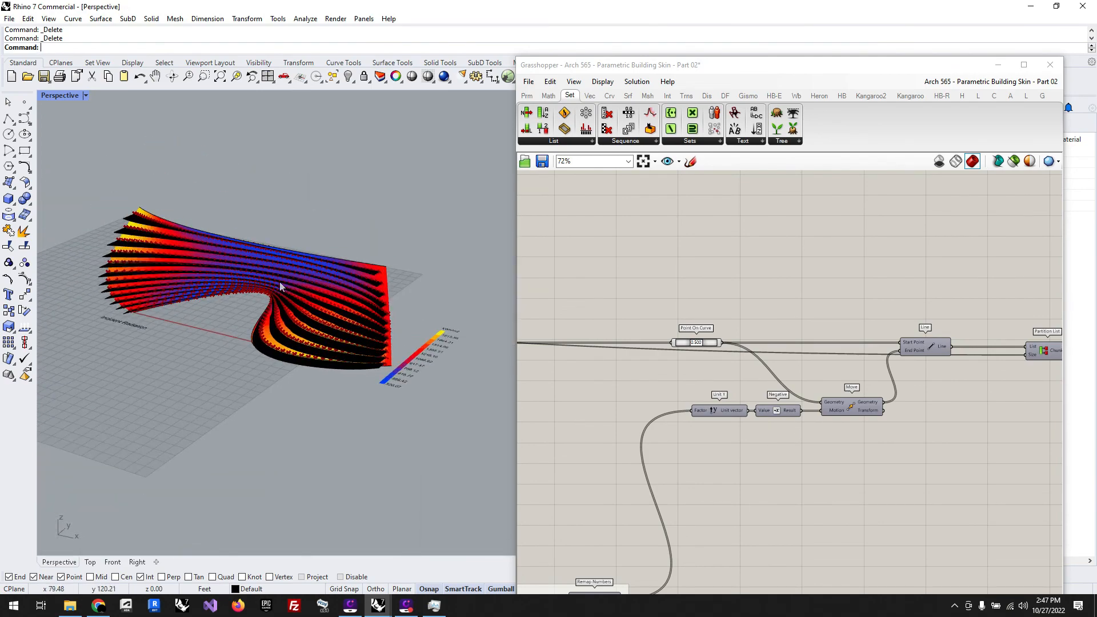
{"action": "right_click_drag", "start_coordinate": [345, 381], "coordinate": [366, 400]}
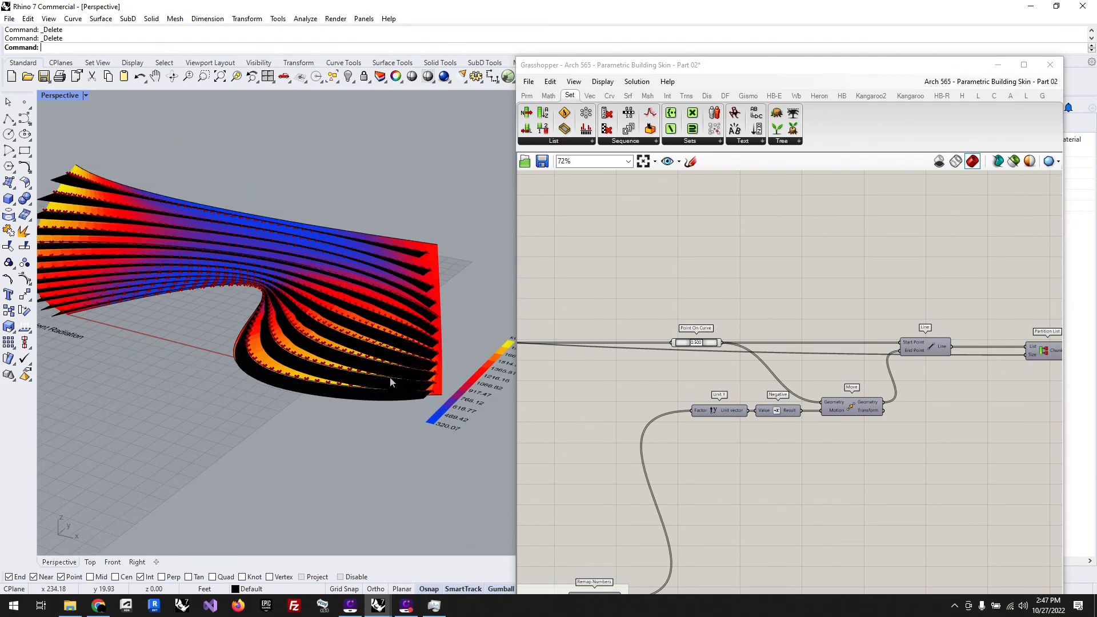